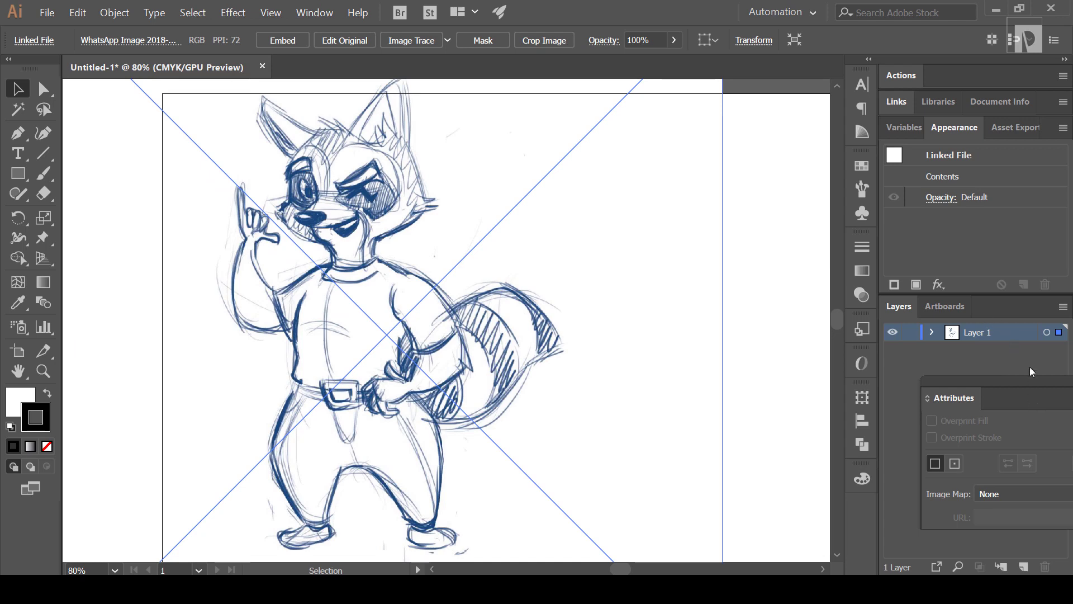
# Step: Reposition the linked raccoon sketch on the artboard and dock the floating Attributes panel
pyautogui.moveTo(558, 229)
pyautogui.mouseDown()
pyautogui.moveTo(609, 316)
pyautogui.moveTo(611, 270)
pyautogui.mouseUp()
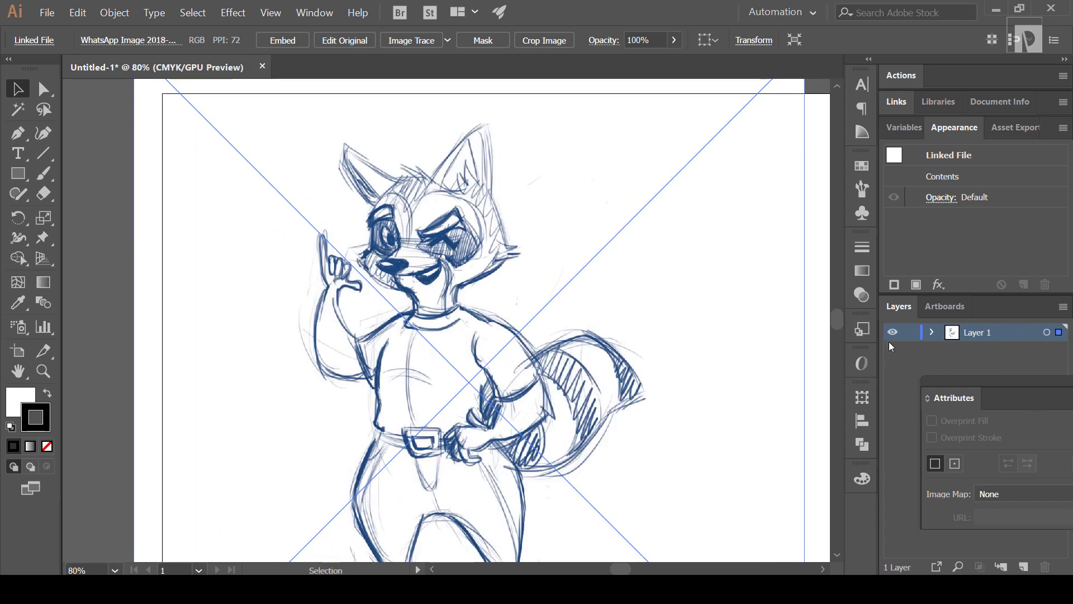
pyautogui.moveTo(1031, 380); pyautogui.dragTo(860, 524)
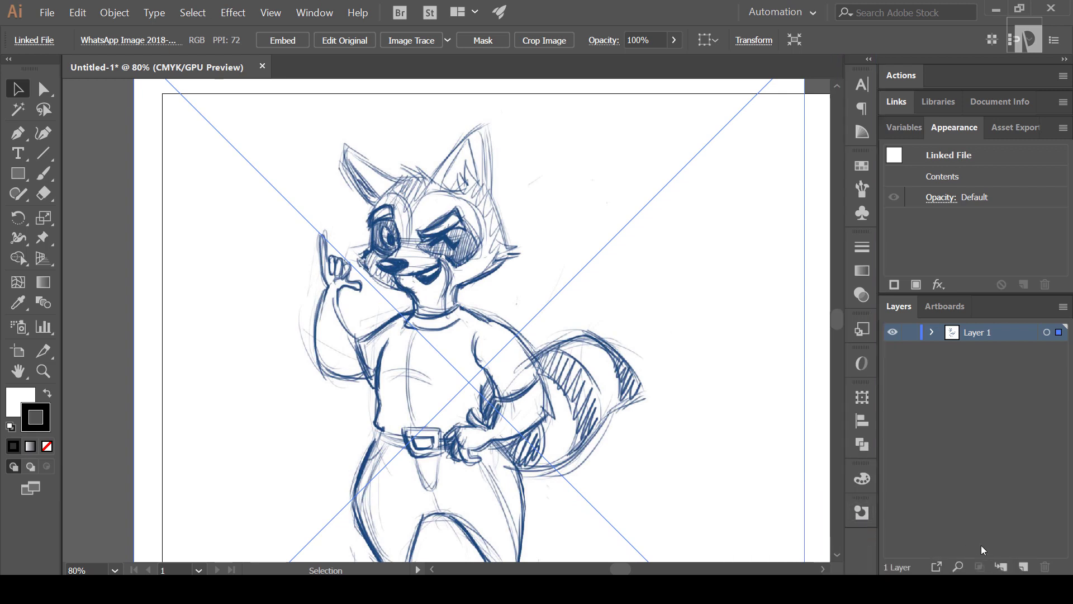
# Step: Create a new layer above the sketch and lock Layer 1
pyautogui.click(1023, 567)
pyautogui.click(911, 350)
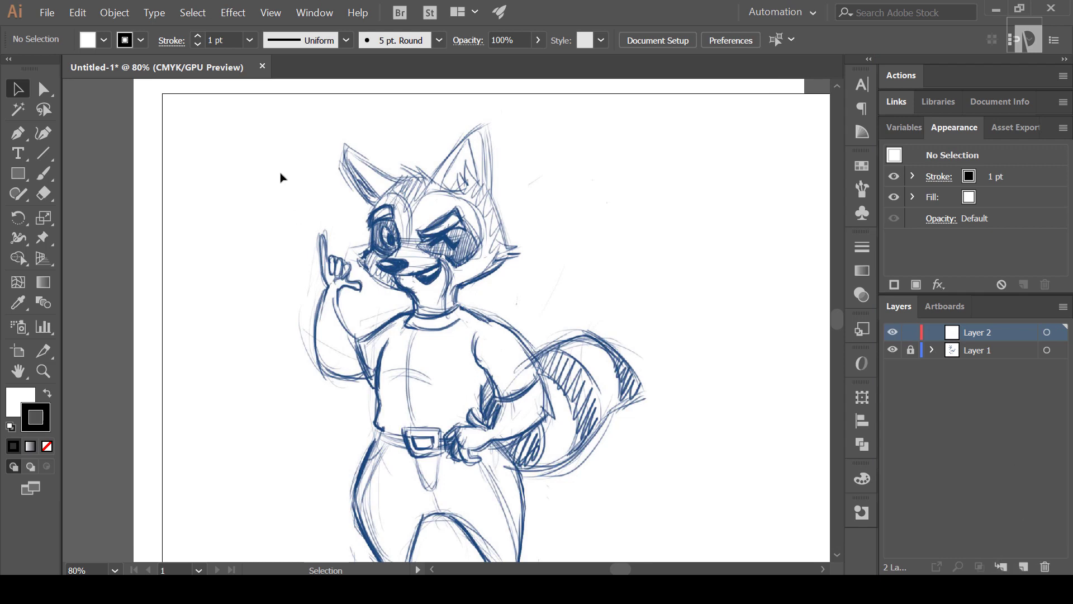
# Step: Trace the outer contour of the trousers' left leg with the Pen tool, from above the belt down and across the ankle
pyautogui.scroll(-3, 612, 360)
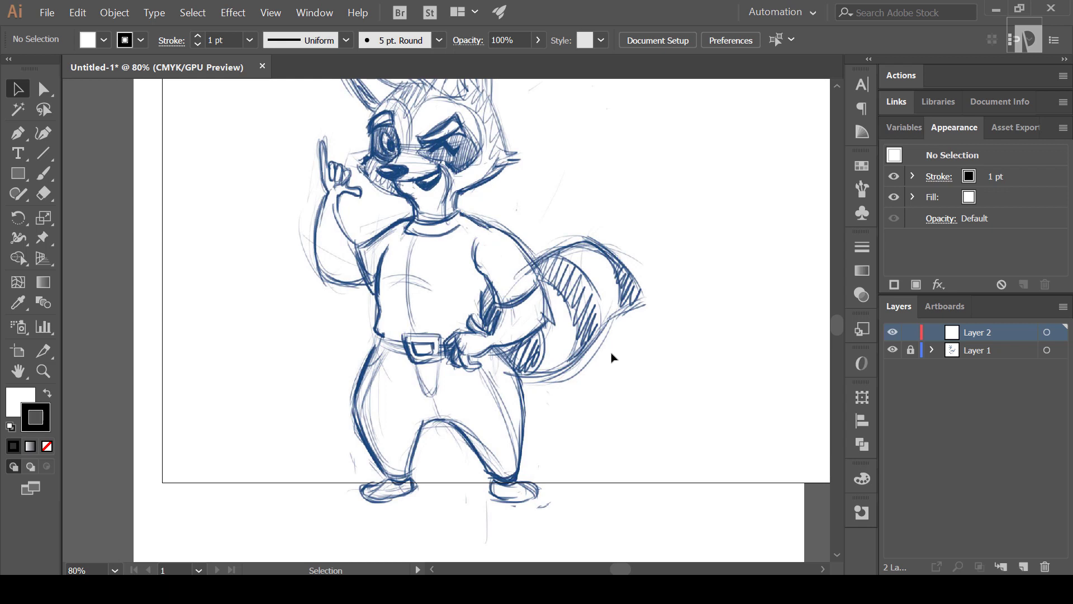
pyautogui.press('p')
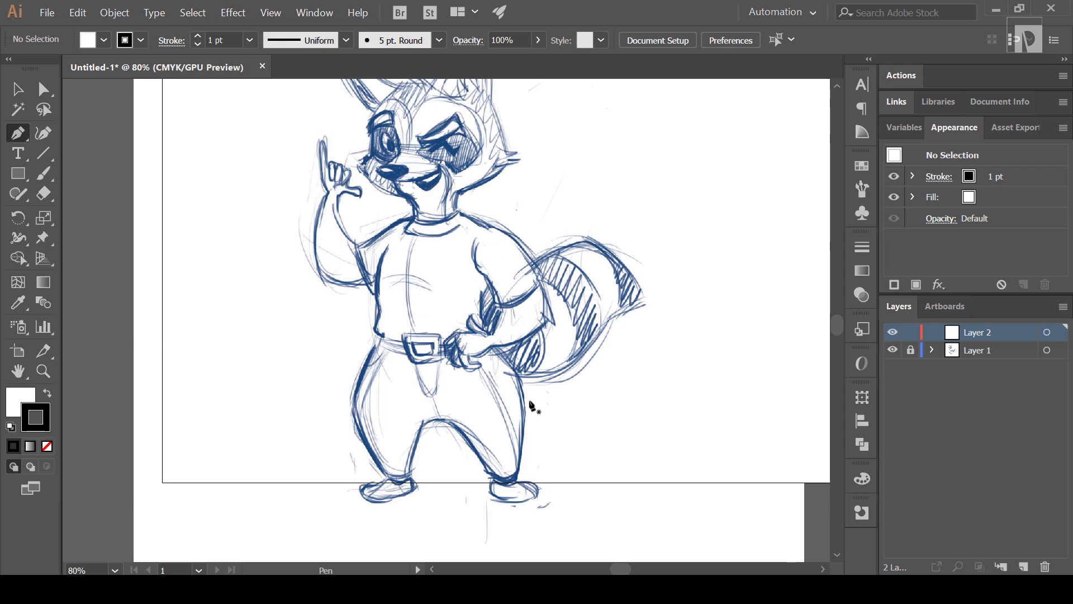
pyautogui.scroll(1, 346, 280)
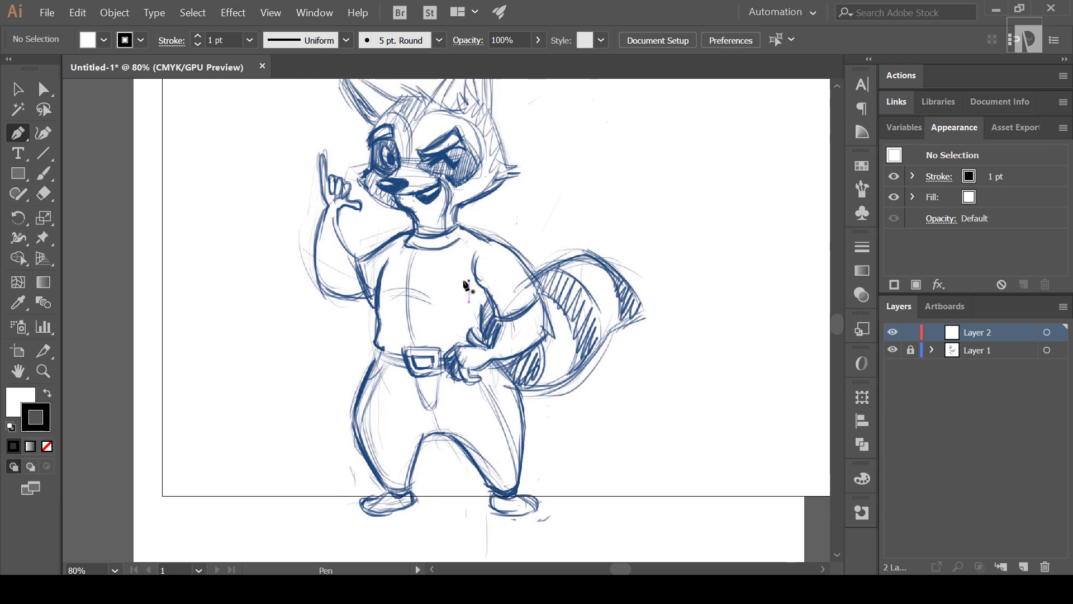
pyautogui.hotkey('ctrl', '=')
pyautogui.hotkey('ctrl', '=')
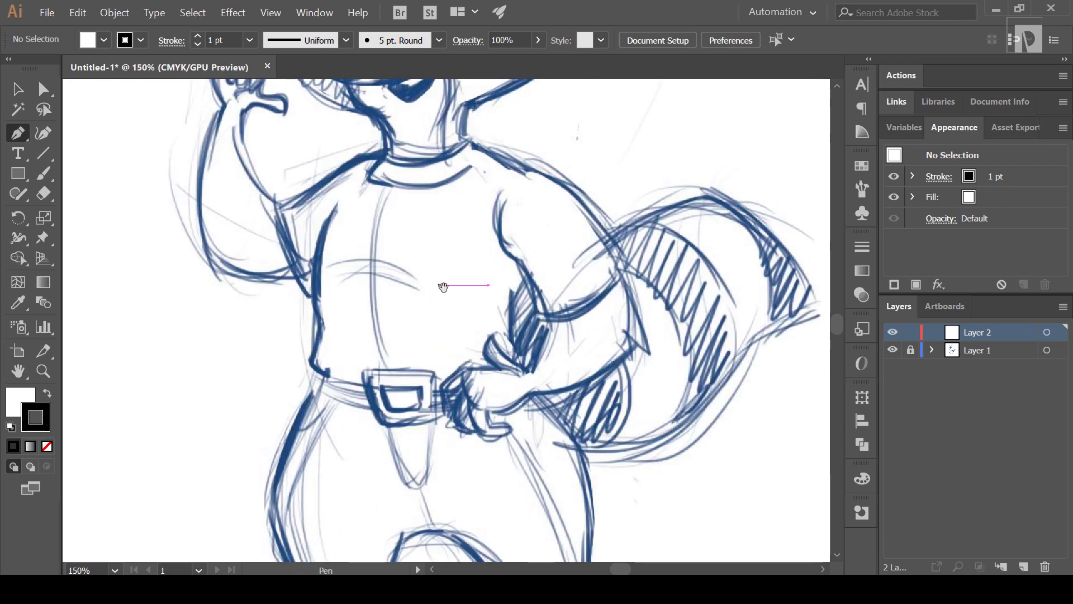
pyautogui.moveTo(442, 288); pyautogui.dragTo(474, 132)
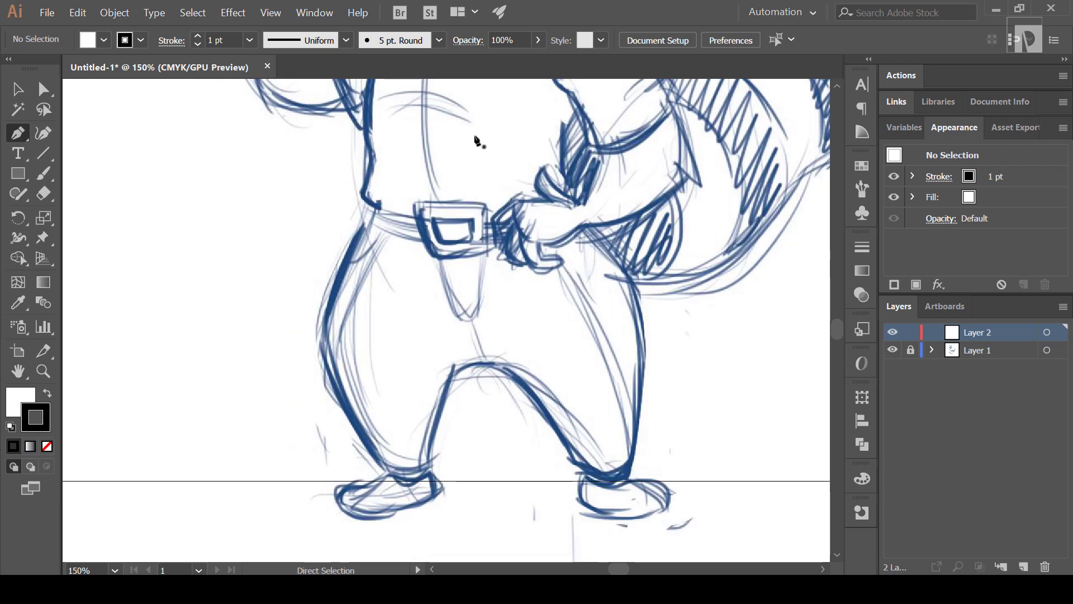
pyautogui.hotkey('ctrl', '=')
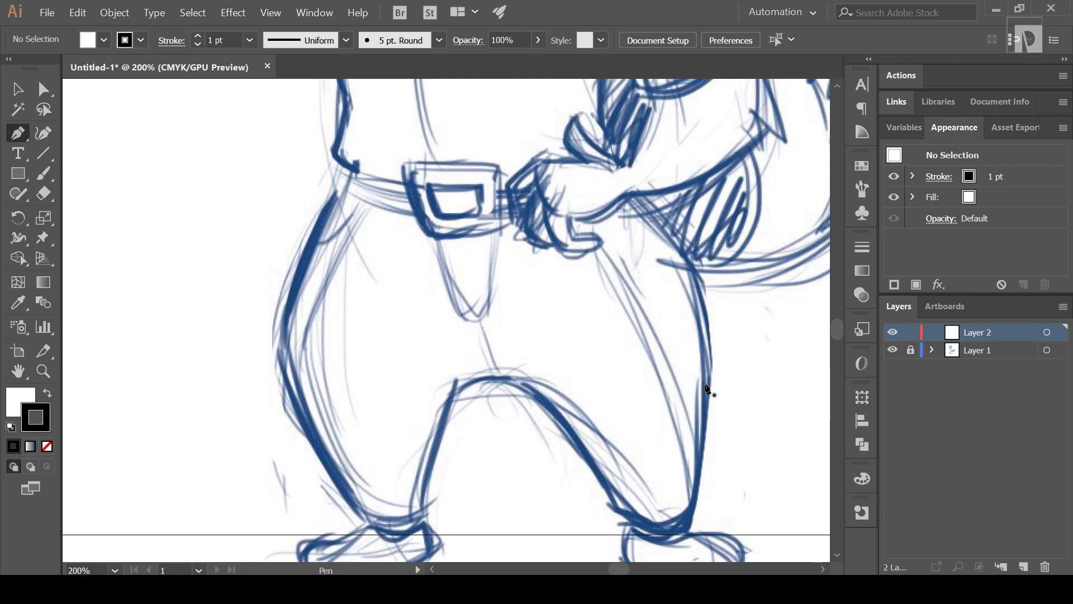
pyautogui.scroll(4, 461, 289)
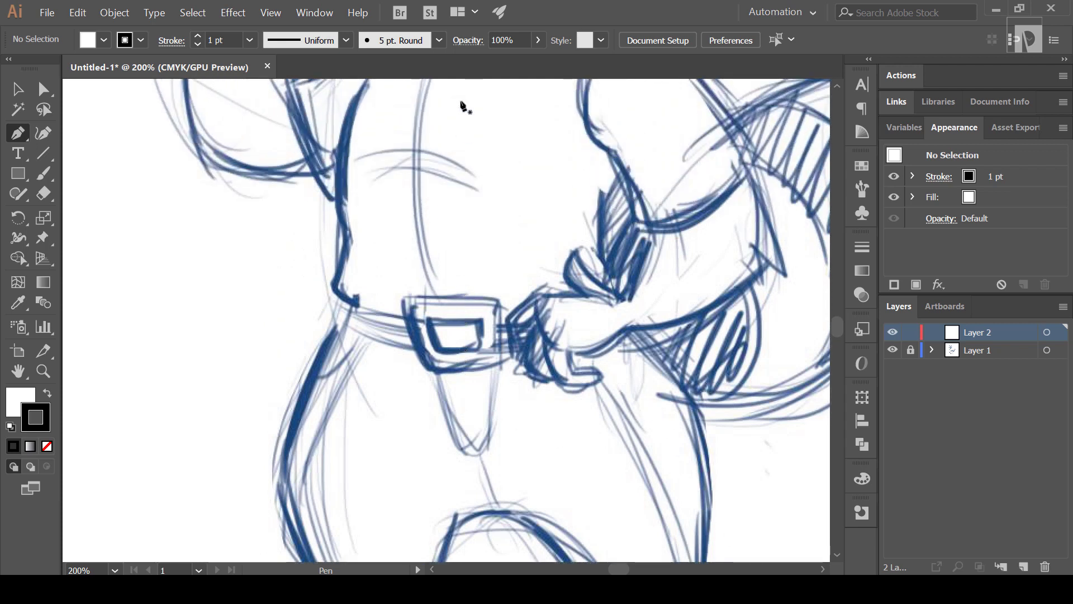
pyautogui.scroll(-4, 468, 253)
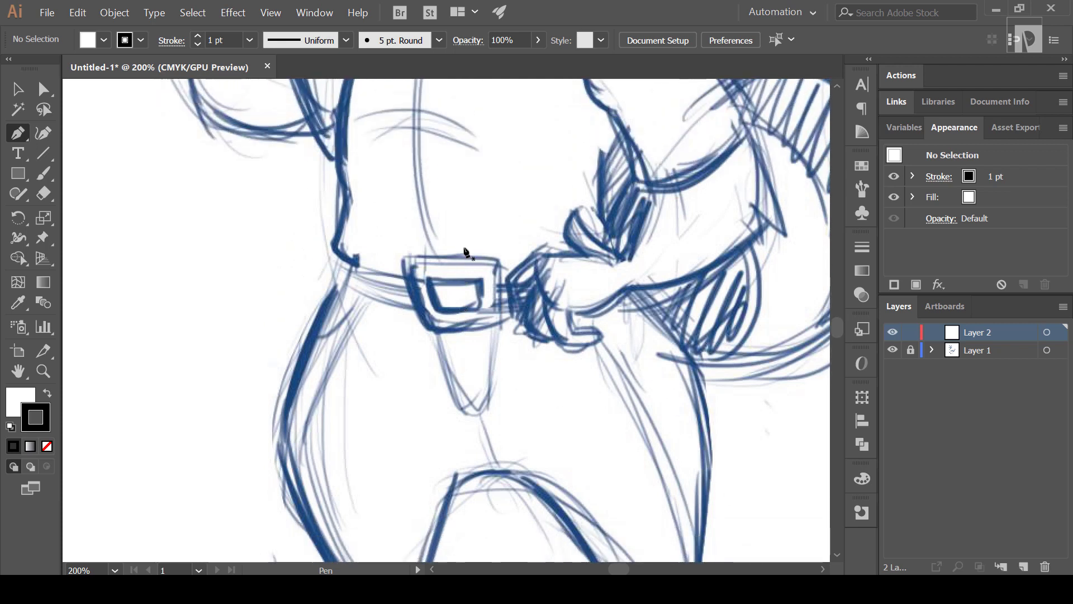
pyautogui.click(382, 138)
pyautogui.moveTo(345, 183); pyautogui.dragTo(327, 274)
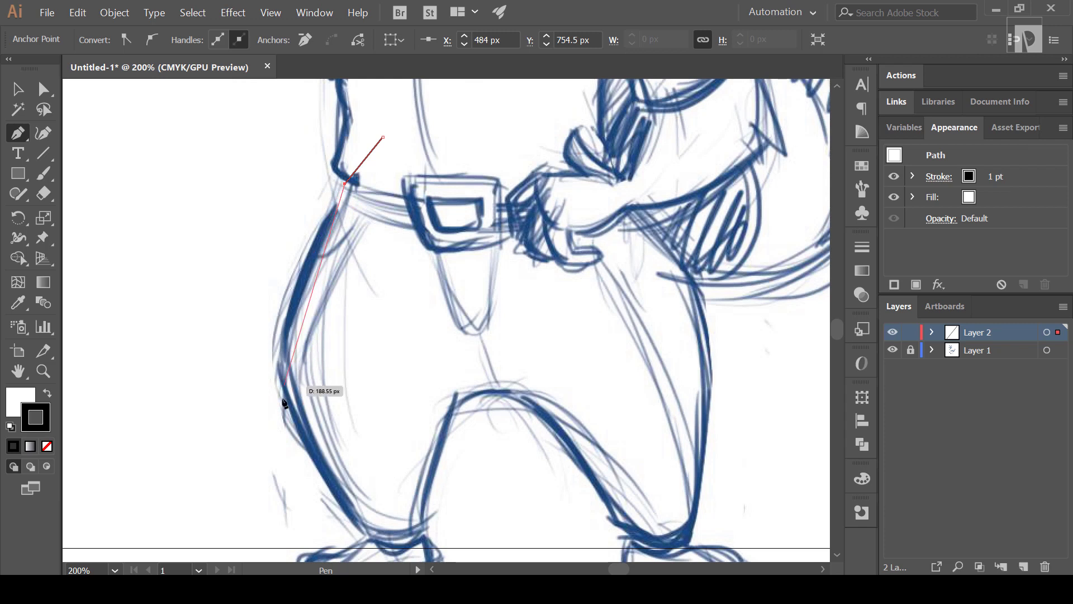
pyautogui.moveTo(281, 361); pyautogui.dragTo(302, 450)
pyautogui.scroll(-2, 312, 443)
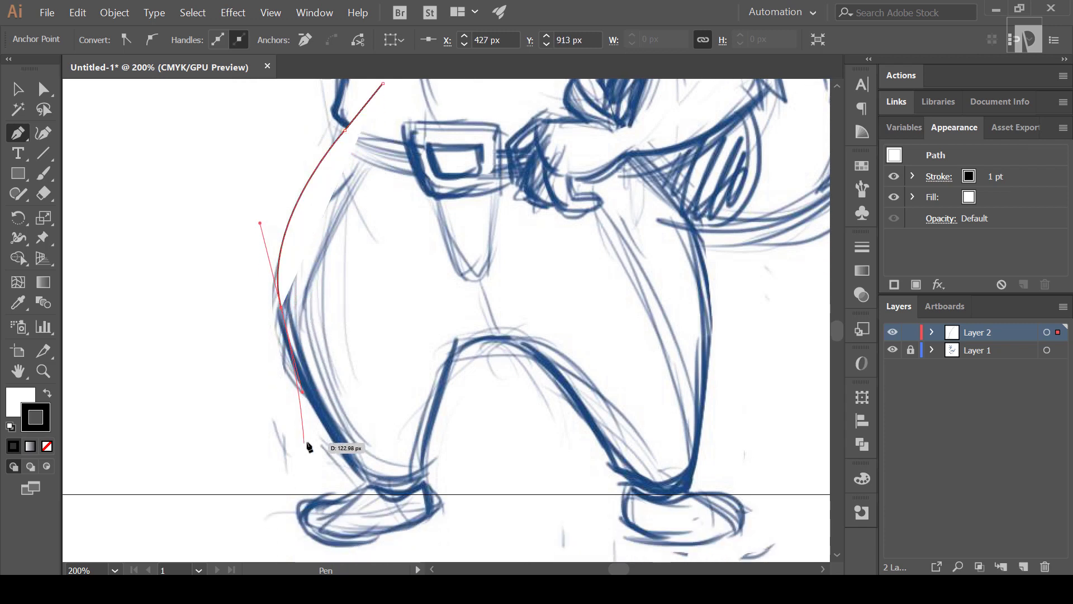
pyautogui.click(387, 511)
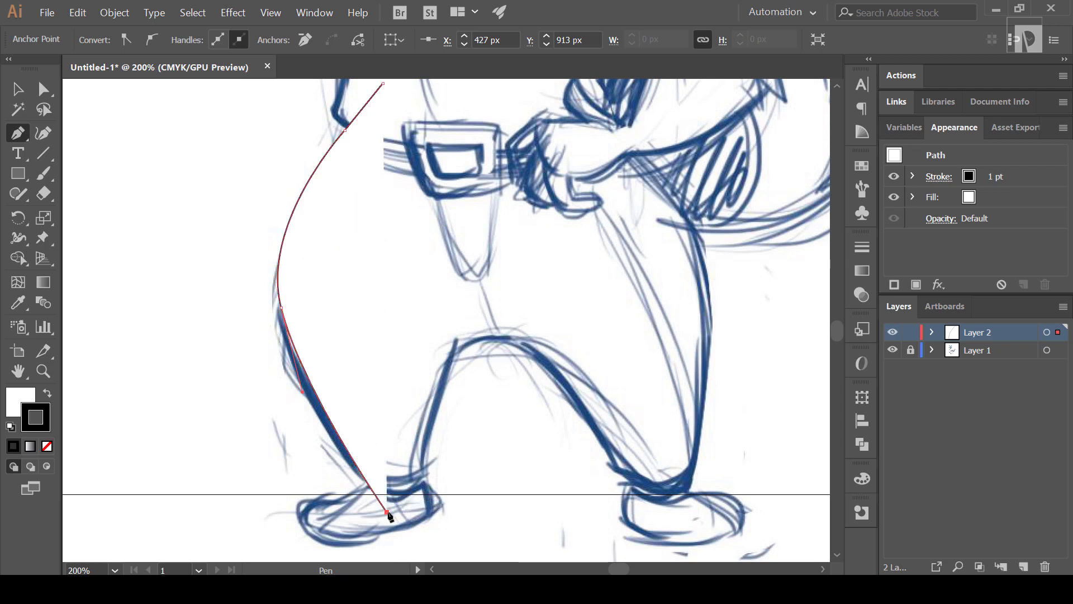
pyautogui.click(416, 495)
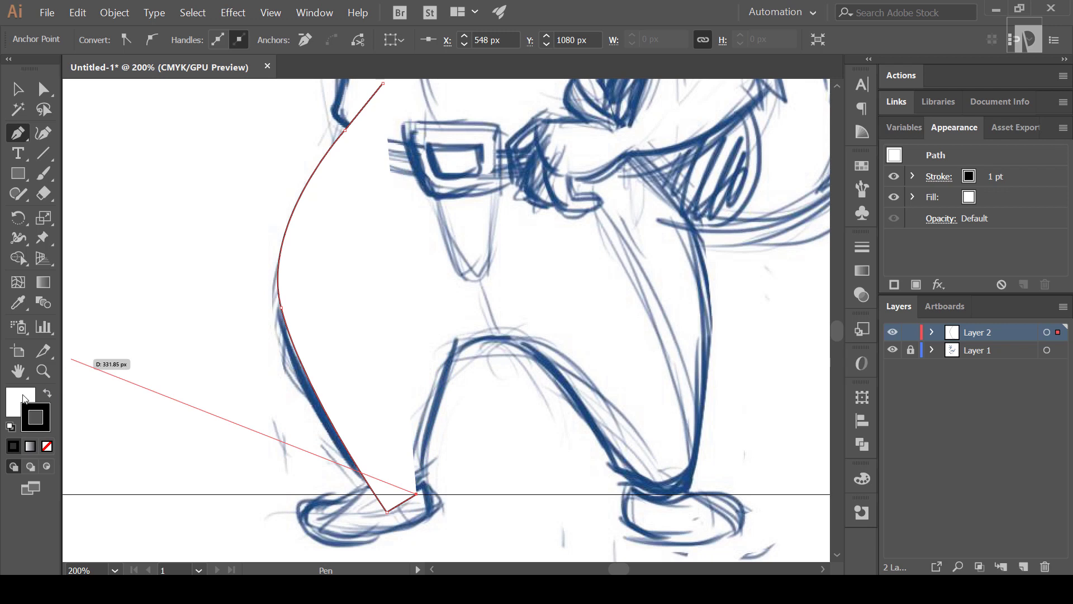
# Step: Set the trouser path's fill to None so the sketch shows through, and briefly check the stroke settings
pyautogui.click(24, 398)
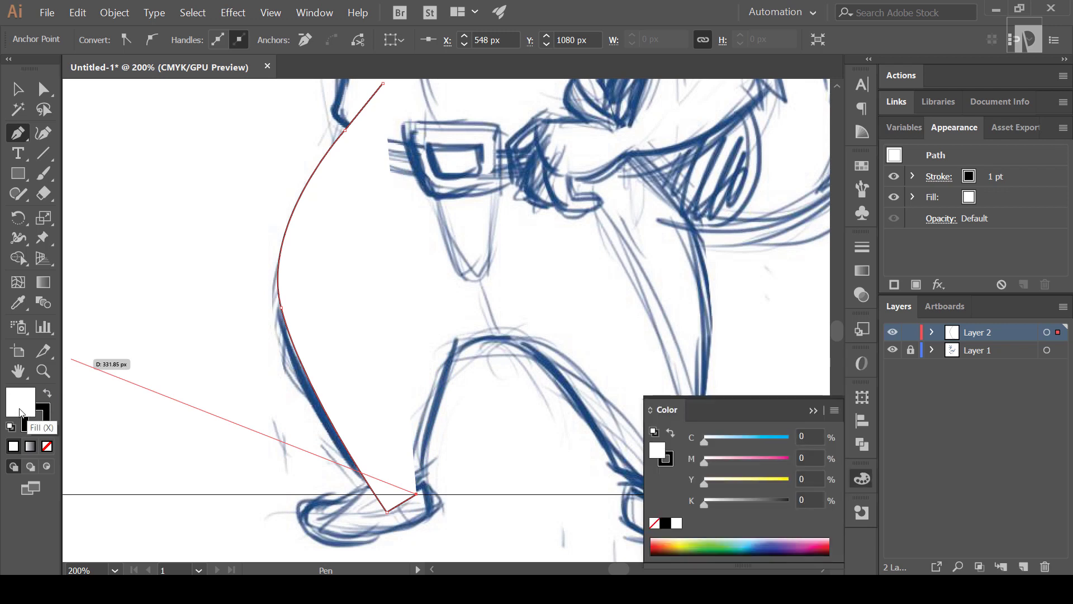
pyautogui.click(47, 448)
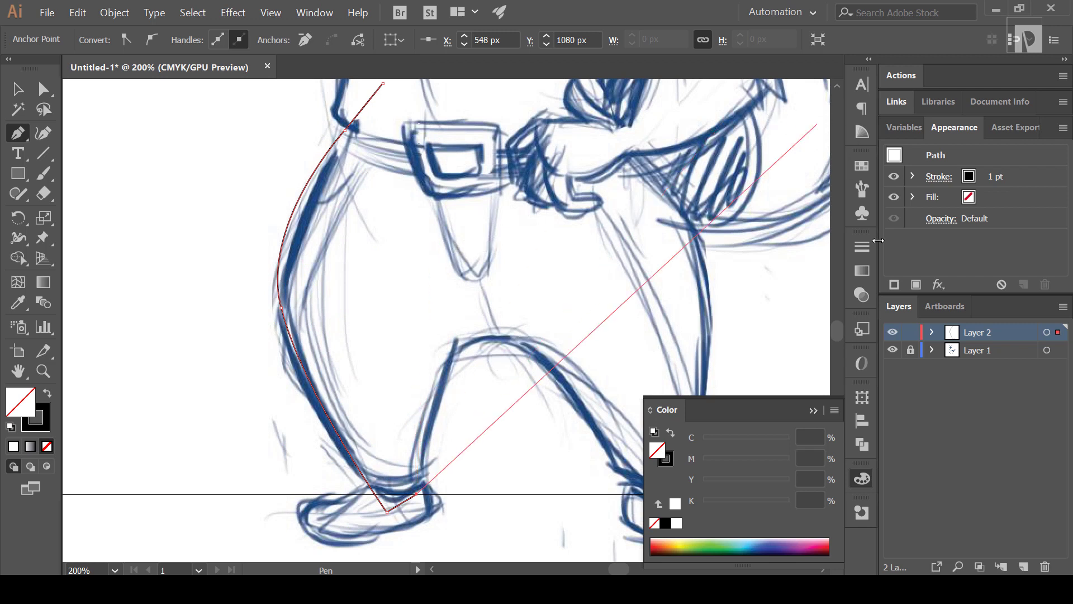
pyautogui.click(861, 248)
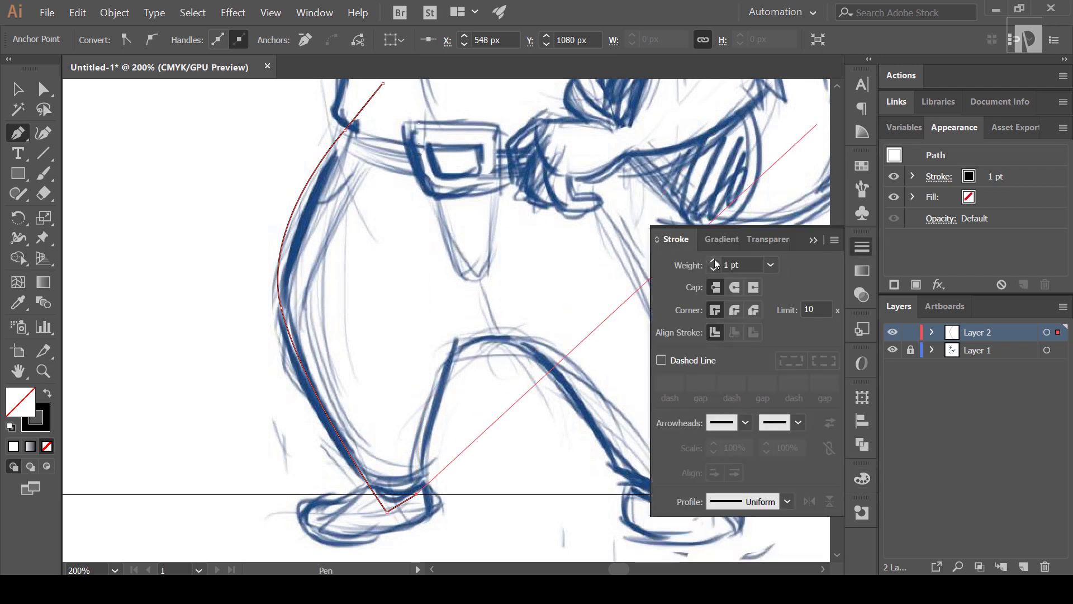
pyautogui.click(814, 240)
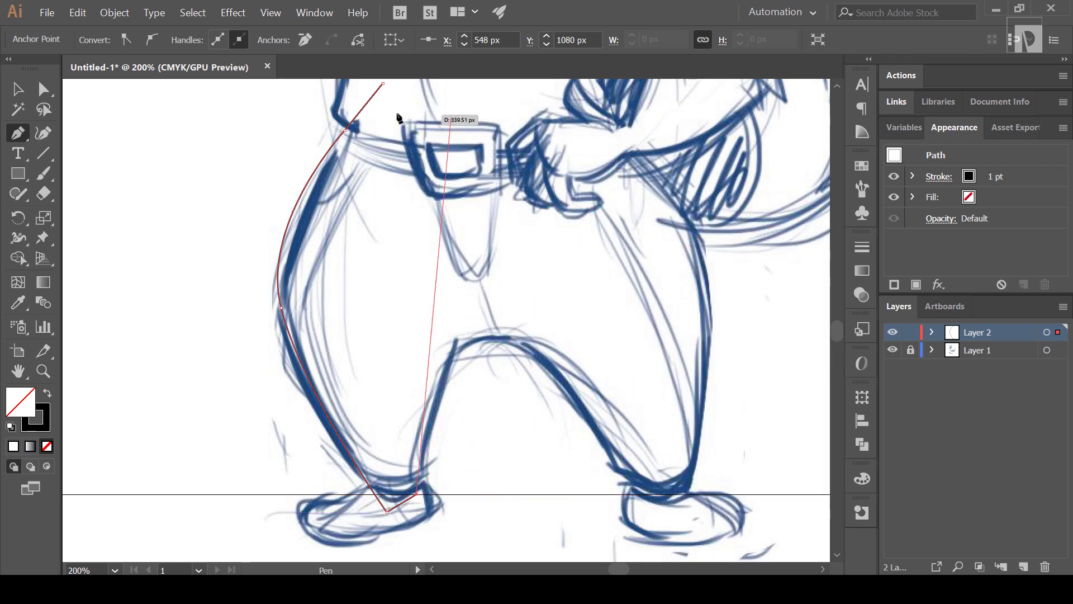
# Step: Trace the inner legs and the outer right leg, and close the trousers outline above the belt
pyautogui.moveTo(454, 348); pyautogui.dragTo(473, 346)
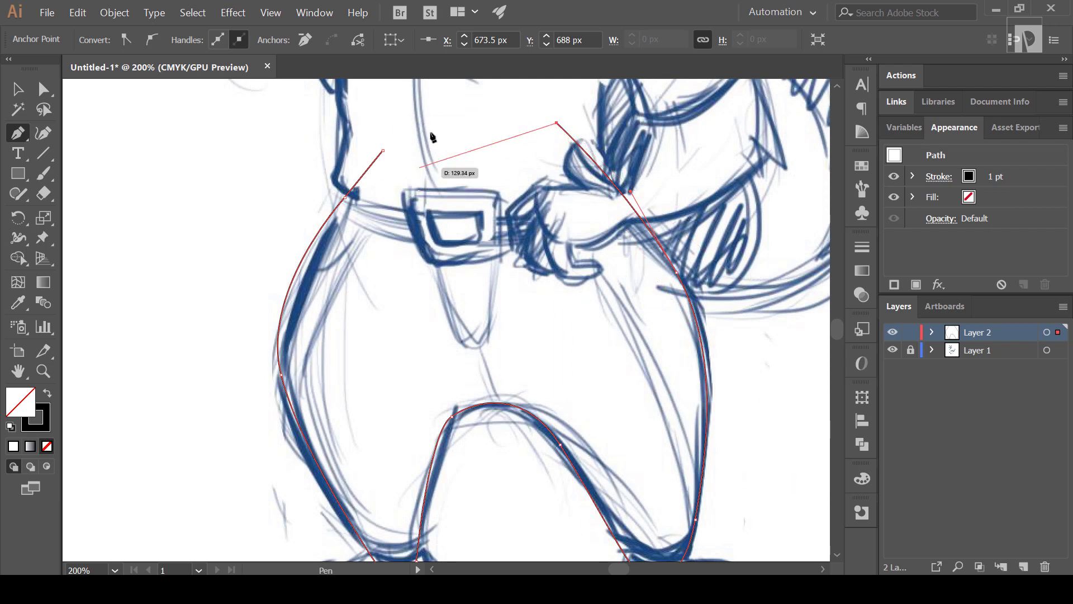
pyautogui.click(385, 149)
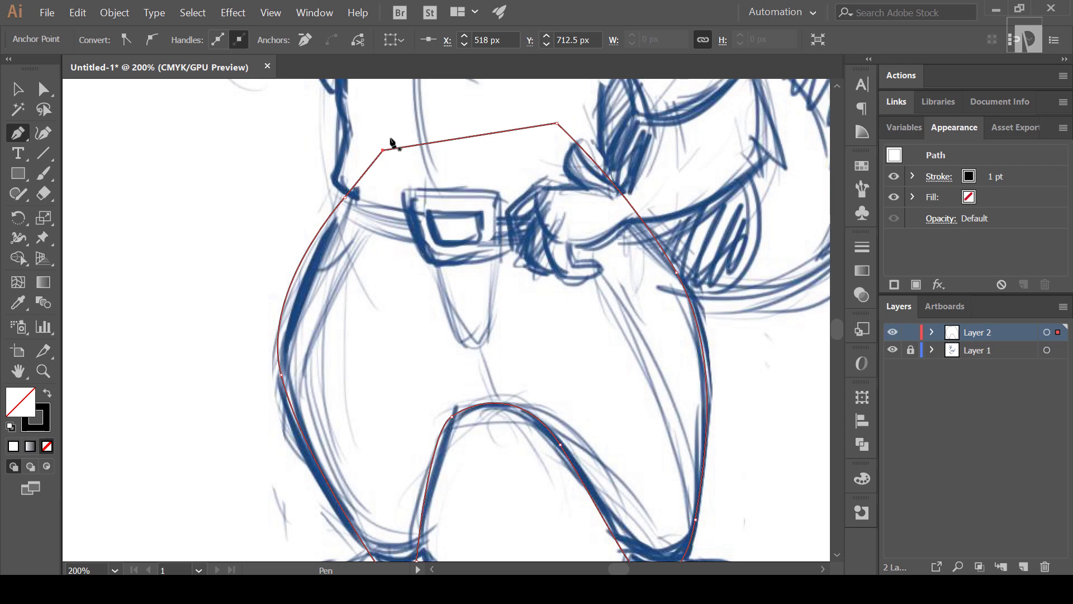
# Step: Trace the outlines of both shoes as separate paths at the bottom of the trouser legs
pyautogui.scroll(6, 394, 144)
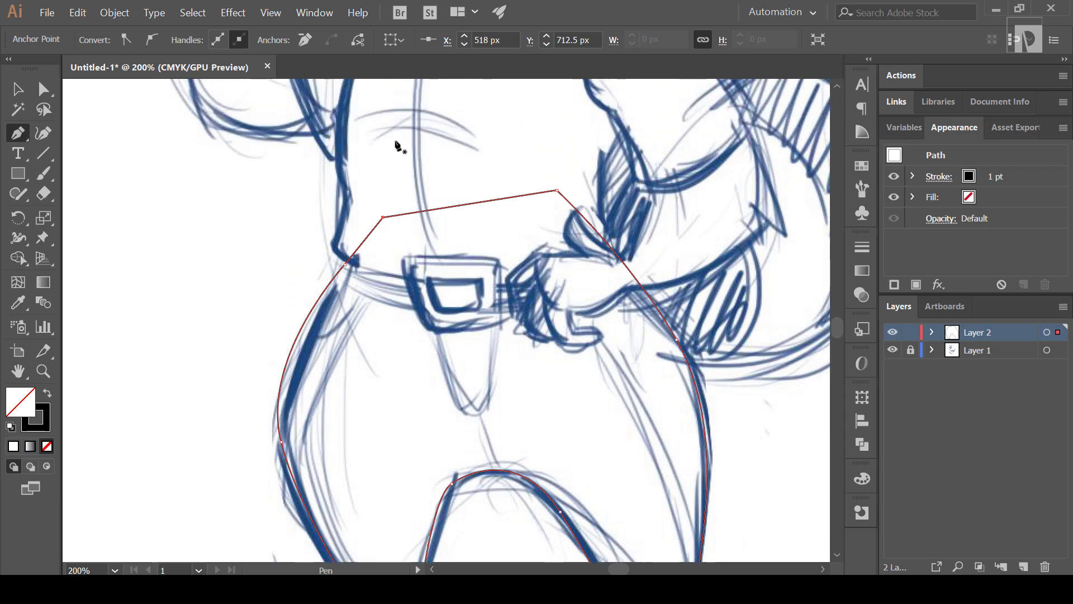
pyautogui.scroll(-8, 398, 148)
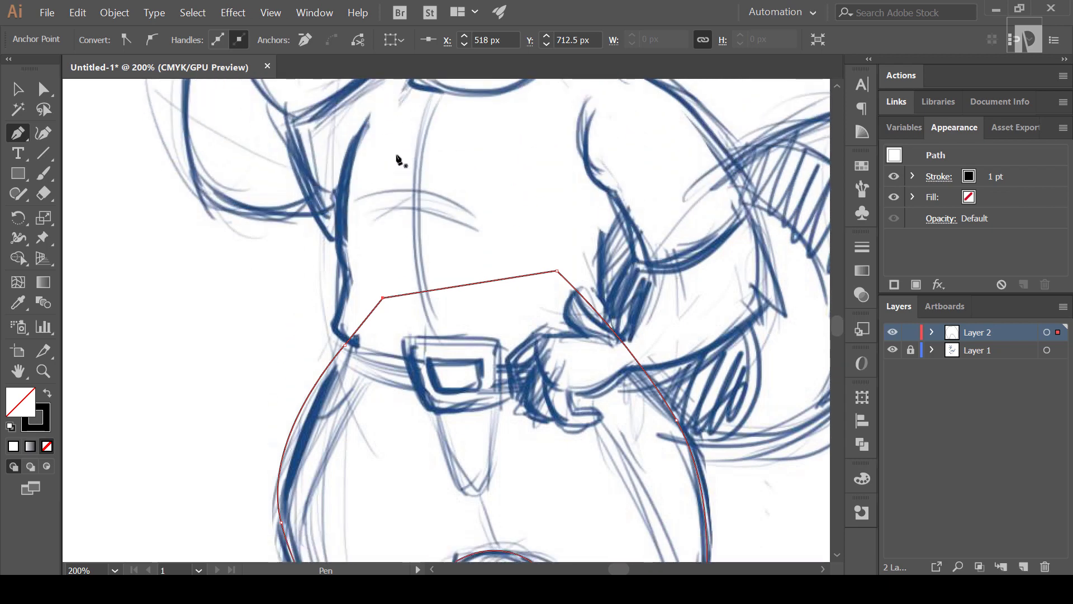
pyautogui.scroll(-4, 400, 166)
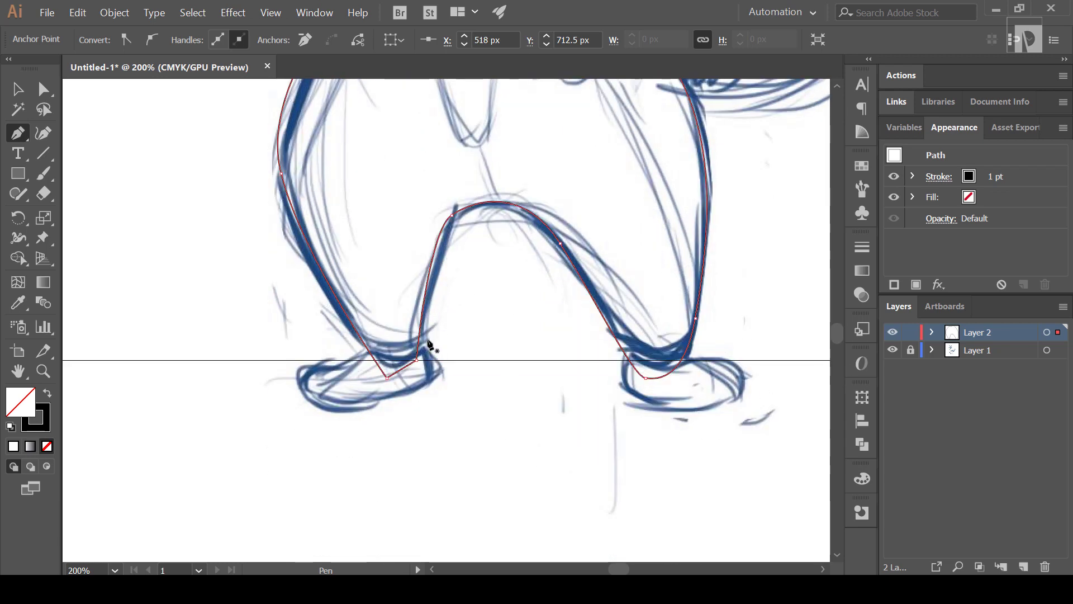
pyautogui.keyDown('ctrl'); pyautogui.click(341, 369); pyautogui.keyUp('ctrl')
pyautogui.hotkey('ctrl', '-')
pyautogui.scroll(8, 431, 335)
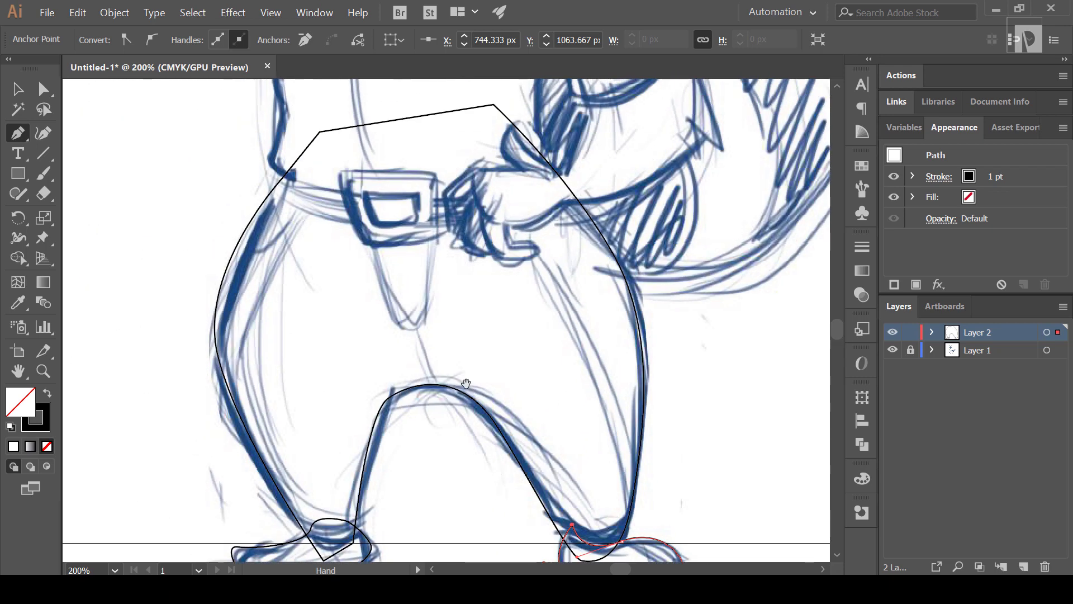
# Step: Start the shirt outline at the raised arm's sleeve and trace down the shirt's side and along the hem behind the belt
pyautogui.moveTo(419, 346); pyautogui.dragTo(520, 569)
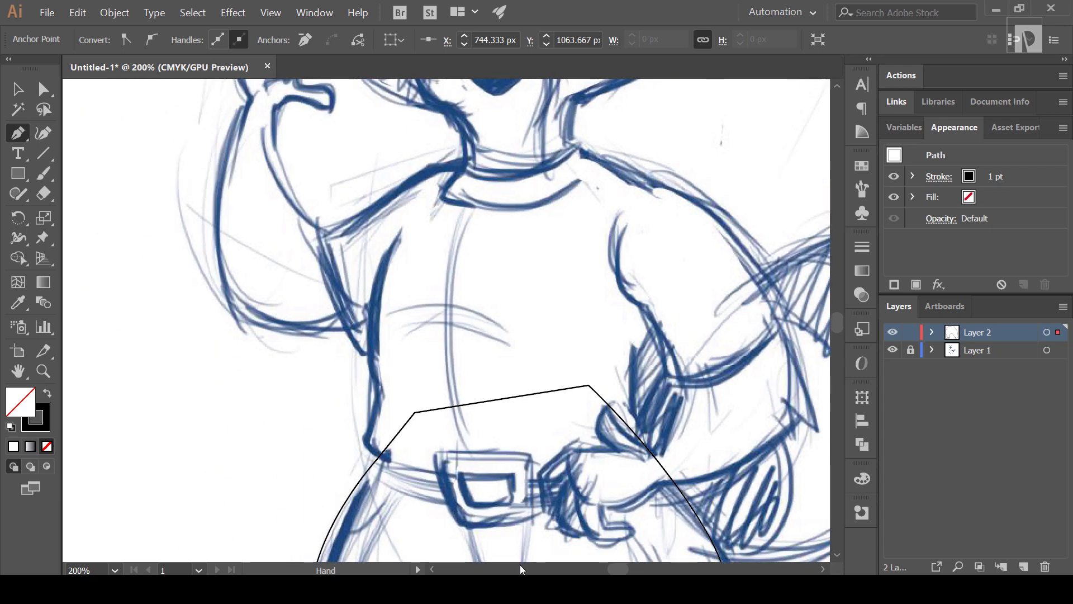
pyautogui.click(324, 230)
pyautogui.click(346, 336)
pyautogui.click(362, 353)
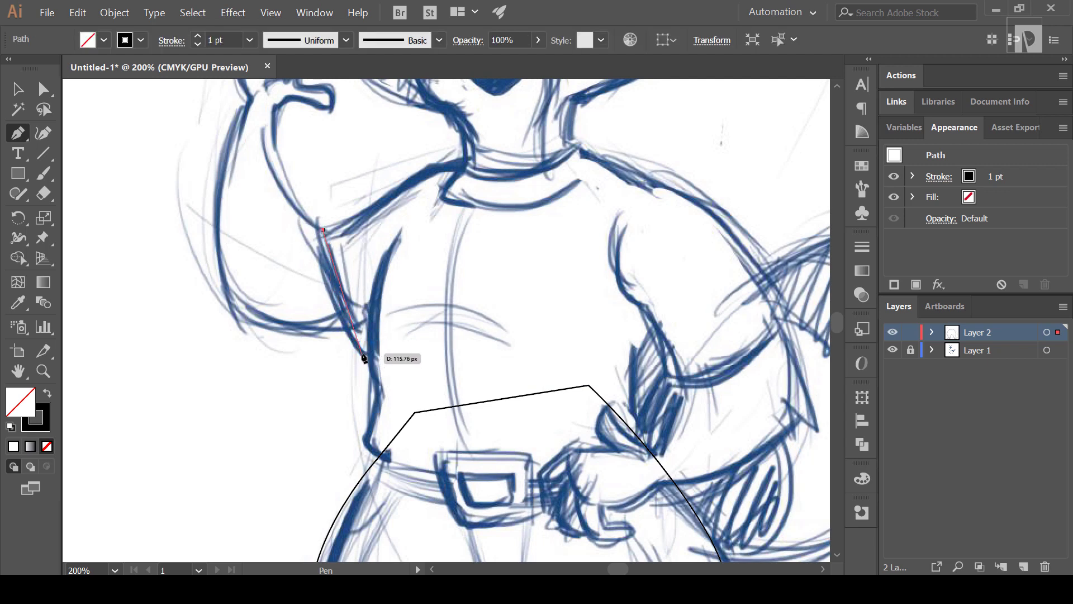
pyautogui.moveTo(362, 354); pyautogui.dragTo(370, 451)
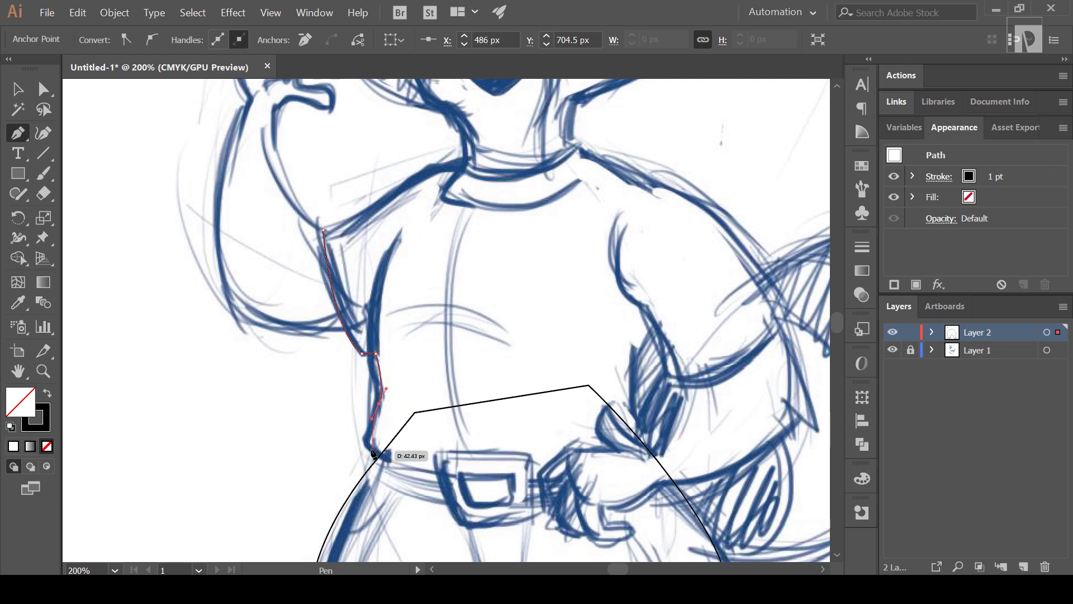
pyautogui.click(377, 458)
pyautogui.moveTo(428, 499); pyautogui.dragTo(466, 494)
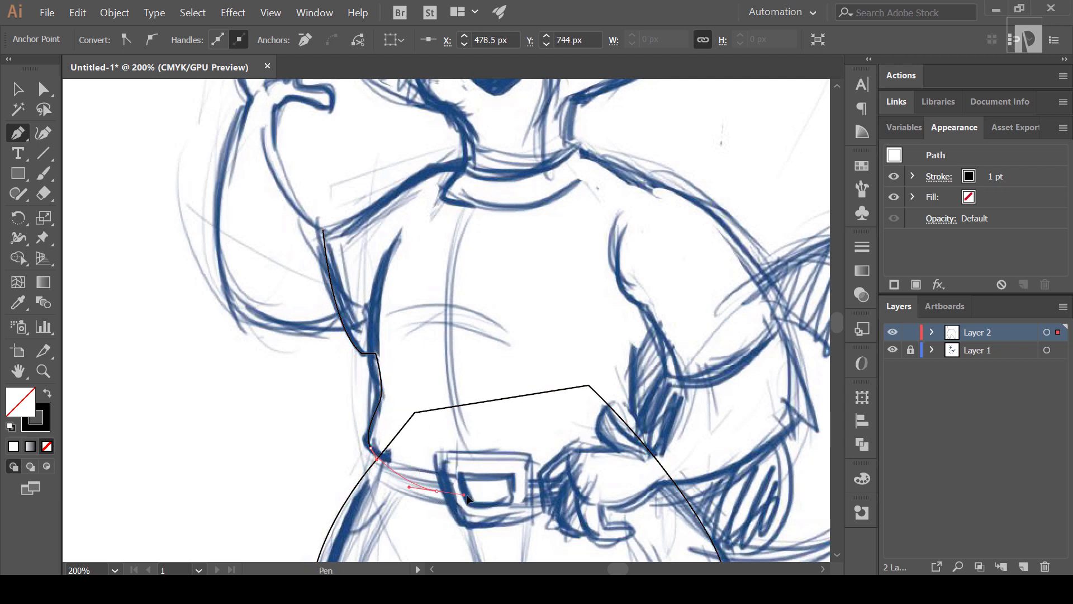
pyautogui.moveTo(613, 490); pyautogui.dragTo(508, 472)
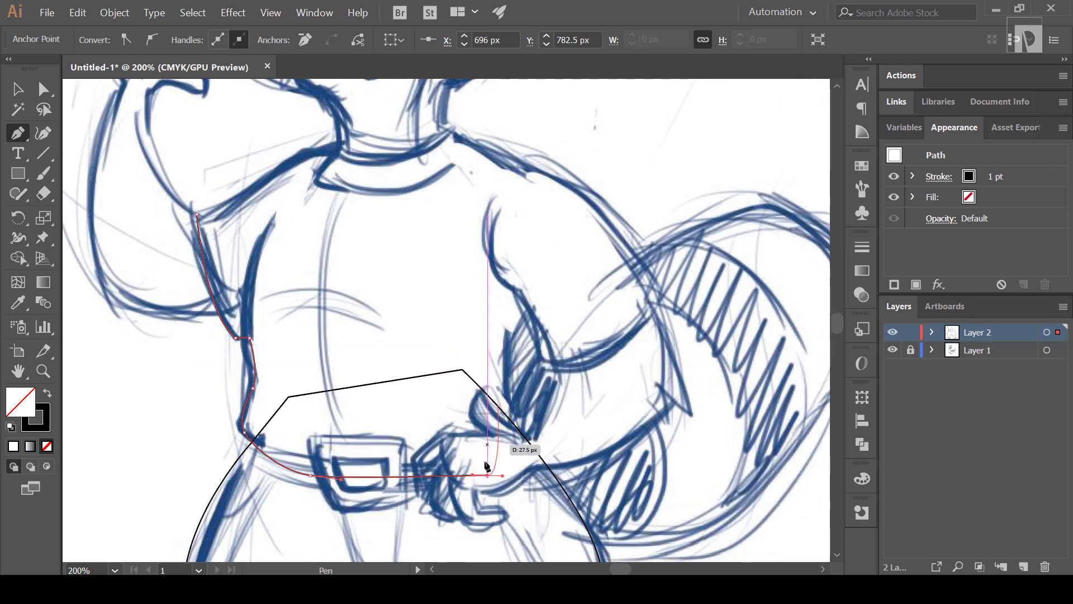
# Step: Continue the shirt outline from the hem up the torso's side past the hip hand, then across the upper arm to the outer shoulder
pyautogui.click(505, 439)
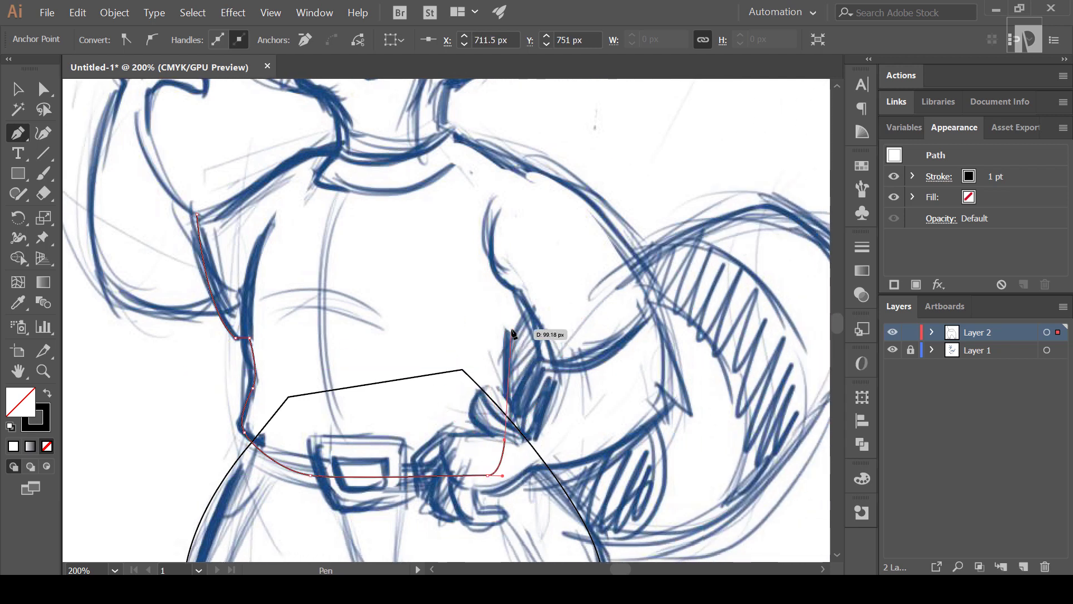
pyautogui.moveTo(510, 330); pyautogui.dragTo(519, 315)
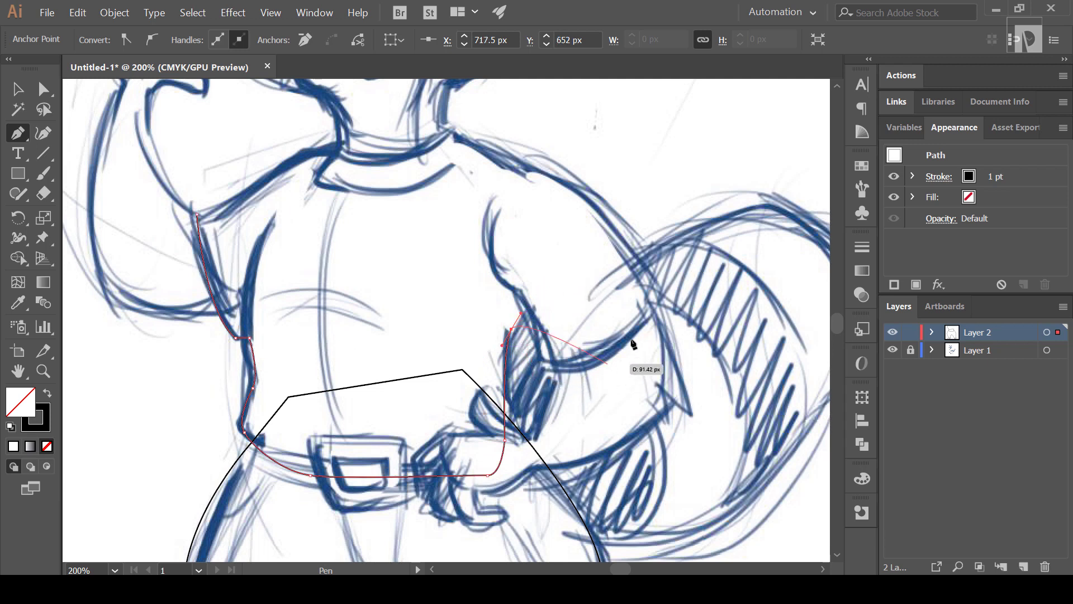
pyautogui.moveTo(558, 275); pyautogui.dragTo(575, 267)
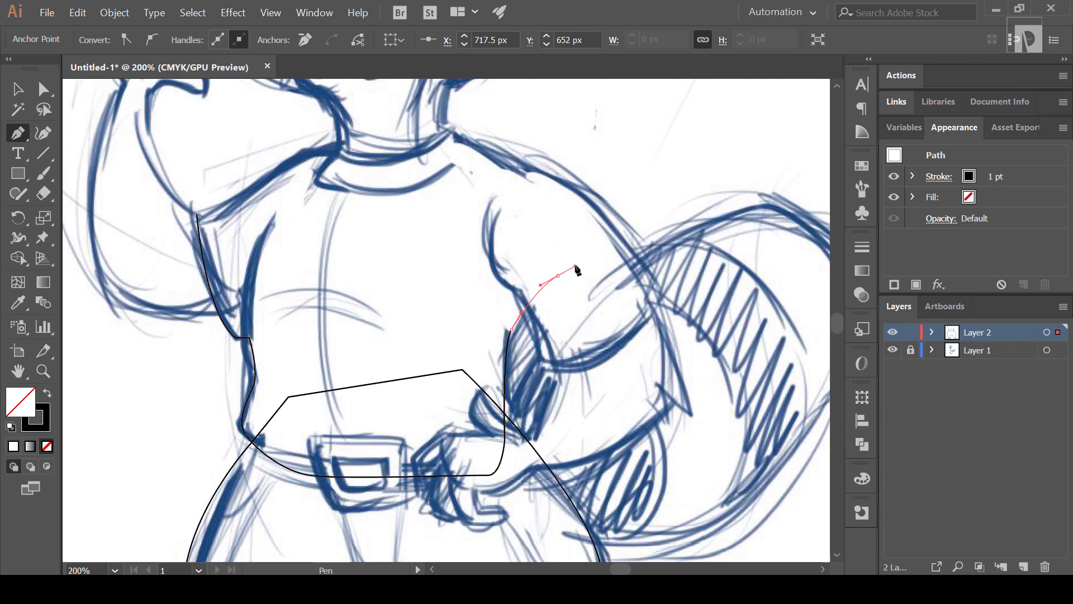
pyautogui.click(584, 200)
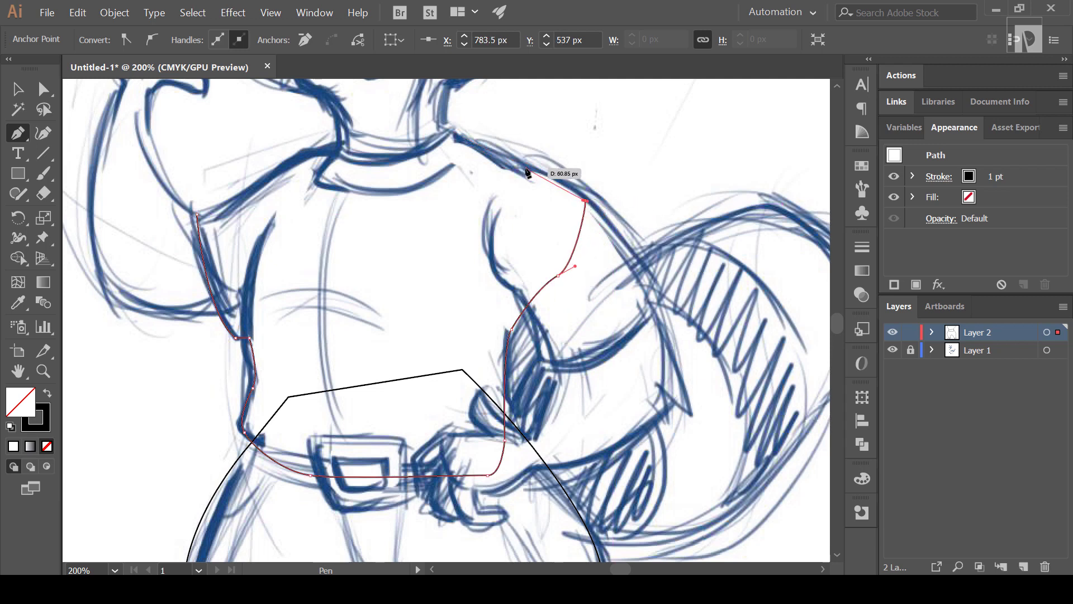
pyautogui.moveTo(523, 170); pyautogui.dragTo(506, 167)
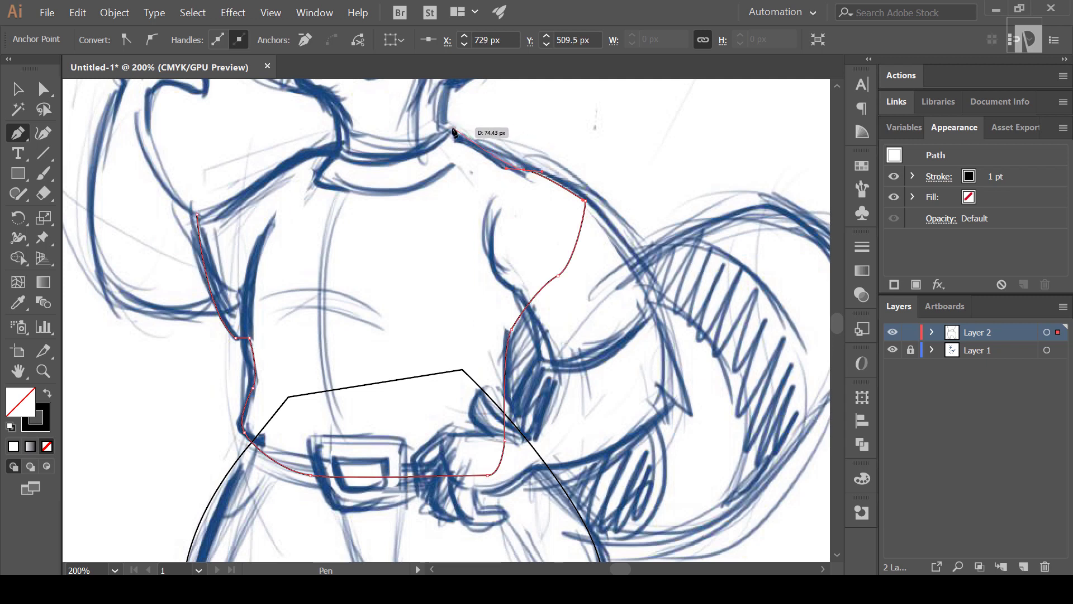
pyautogui.click(453, 131)
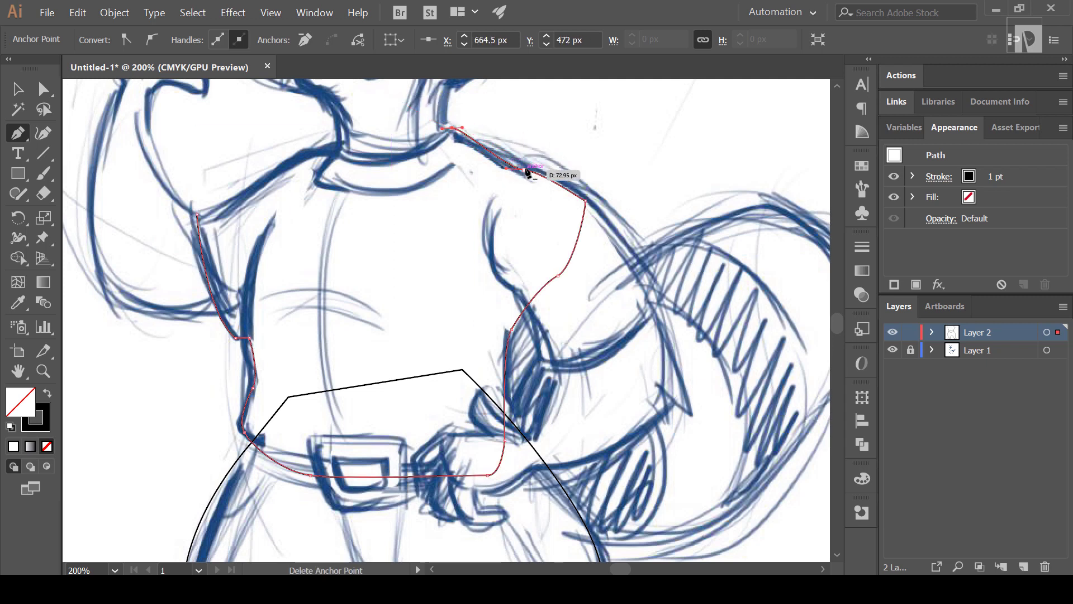
pyautogui.hotkey('ctrl', 'z')
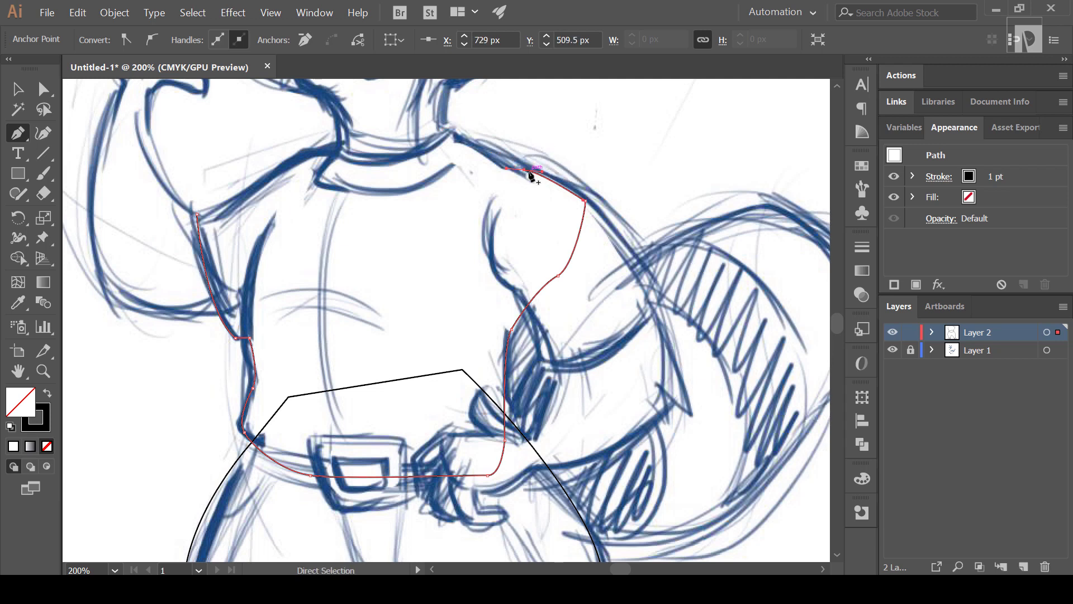
pyautogui.hotkey('ctrl', 'z')
# Step: Trace the shirt's shoulder line and neckline, and close the outline at the raised arm's sleeve
pyautogui.click(524, 170)
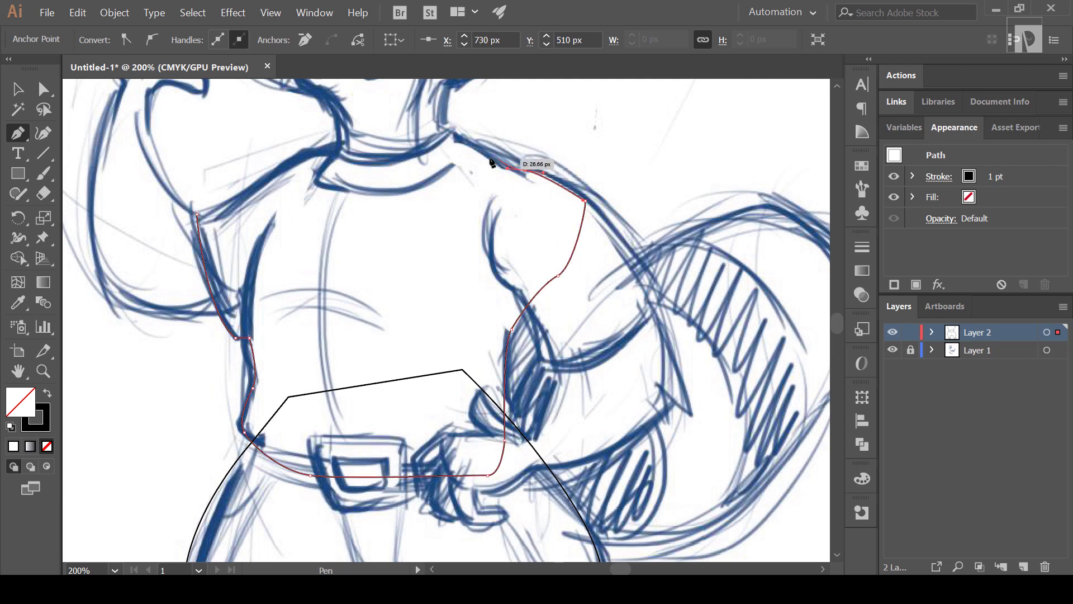
pyautogui.click(451, 130)
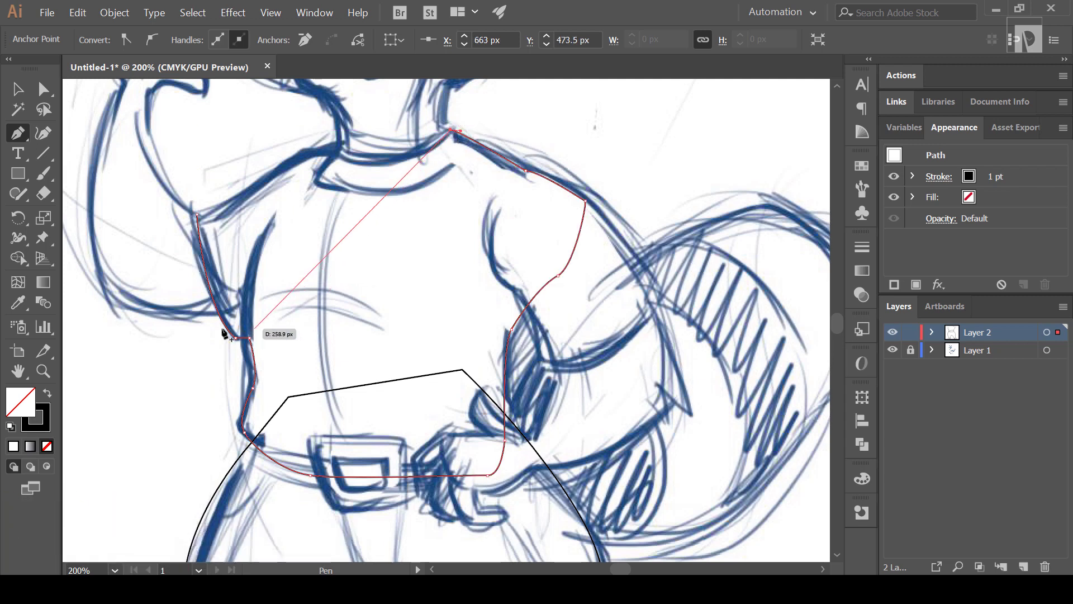
pyautogui.click(338, 149)
pyautogui.click(299, 150)
pyautogui.hotkey('ctrl', '-')
pyautogui.click(196, 214)
pyautogui.moveTo(437, 337); pyautogui.dragTo(373, 376)
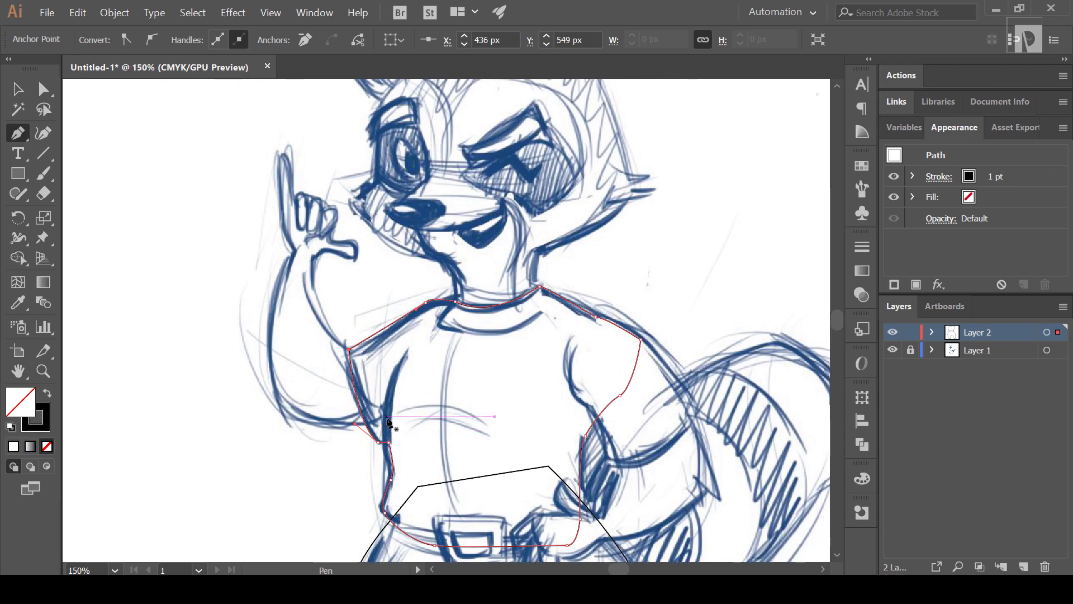
# Step: Trace the raised arm and hand as one outline, following the pointing finger, thumb and knuckles
pyautogui.hotkey('ctrl', '+')
pyautogui.moveTo(505, 305); pyautogui.dragTo(354, 278)
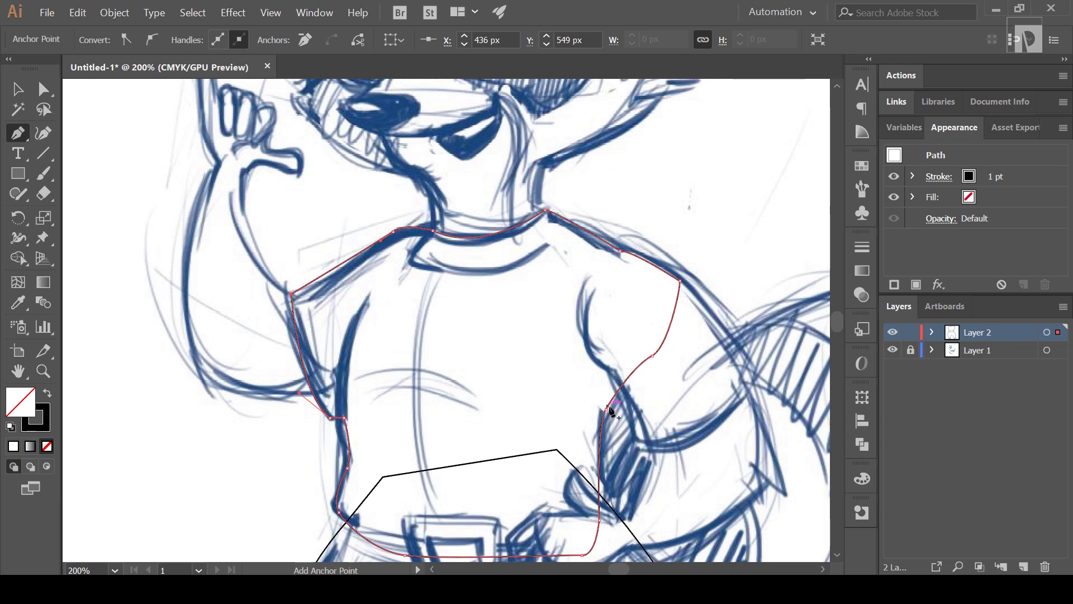
pyautogui.scroll(3, 438, 426)
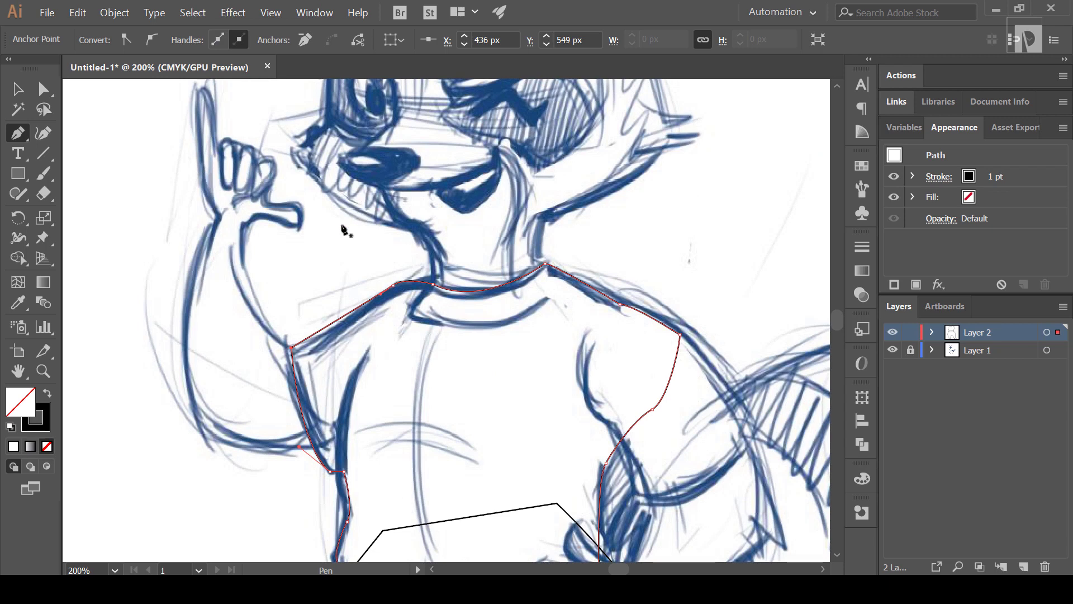
pyautogui.scroll(2, 343, 230)
pyautogui.click(202, 121)
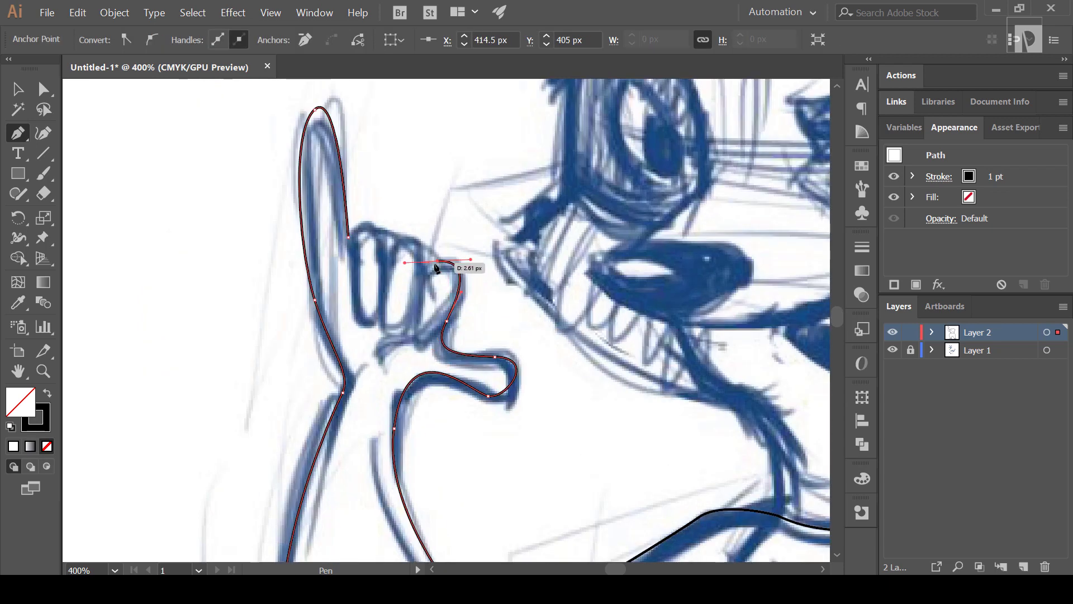
pyautogui.moveTo(348, 237); pyautogui.dragTo(345, 263)
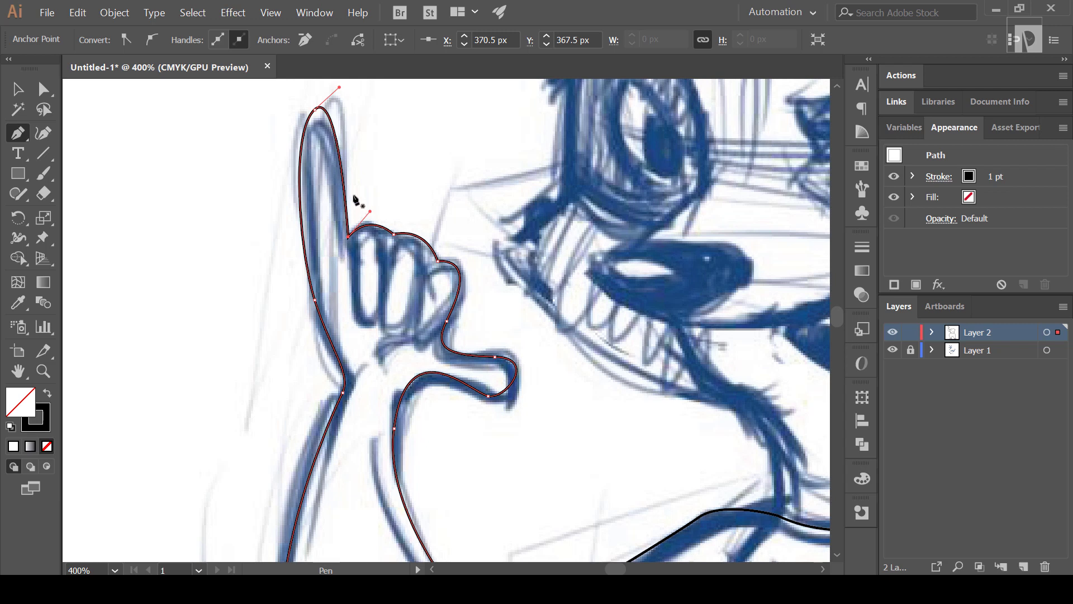
# Step: Trace the raised hand's folded fingers as separate closed paths that extend above the knuckles
pyautogui.moveTo(354, 195)
pyautogui.mouseDown()
pyautogui.moveTo(348, 238)
pyautogui.moveTo(369, 327)
pyautogui.moveTo(353, 314)
pyautogui.moveTo(368, 333)
pyautogui.moveTo(403, 265)
pyautogui.moveTo(389, 265)
pyautogui.moveTo(385, 221)
pyautogui.mouseUp()
pyautogui.click(381, 200)
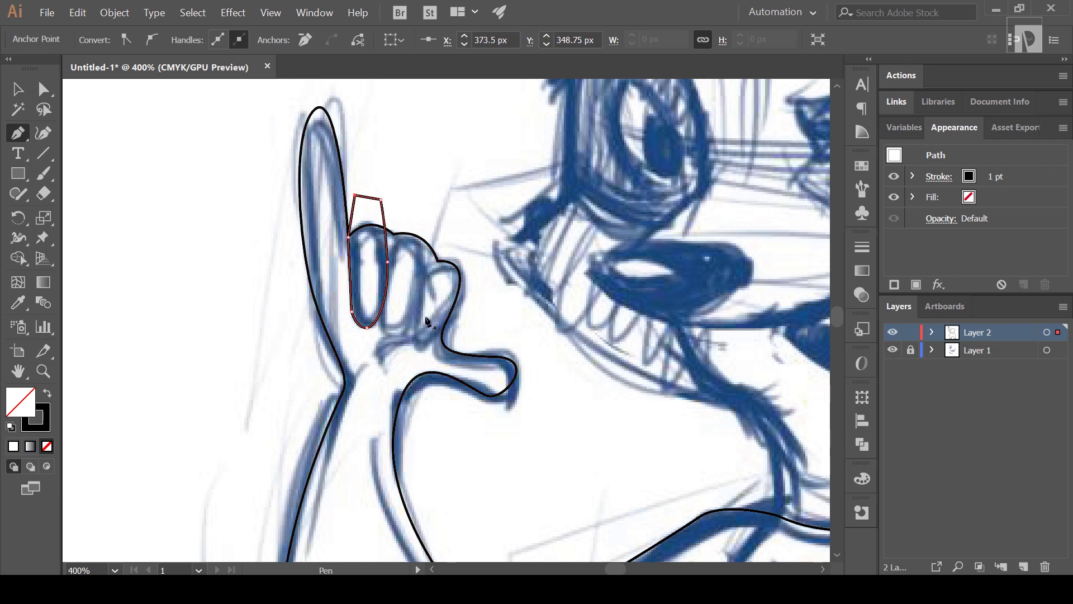
pyautogui.hotkey('ctrl', '=')
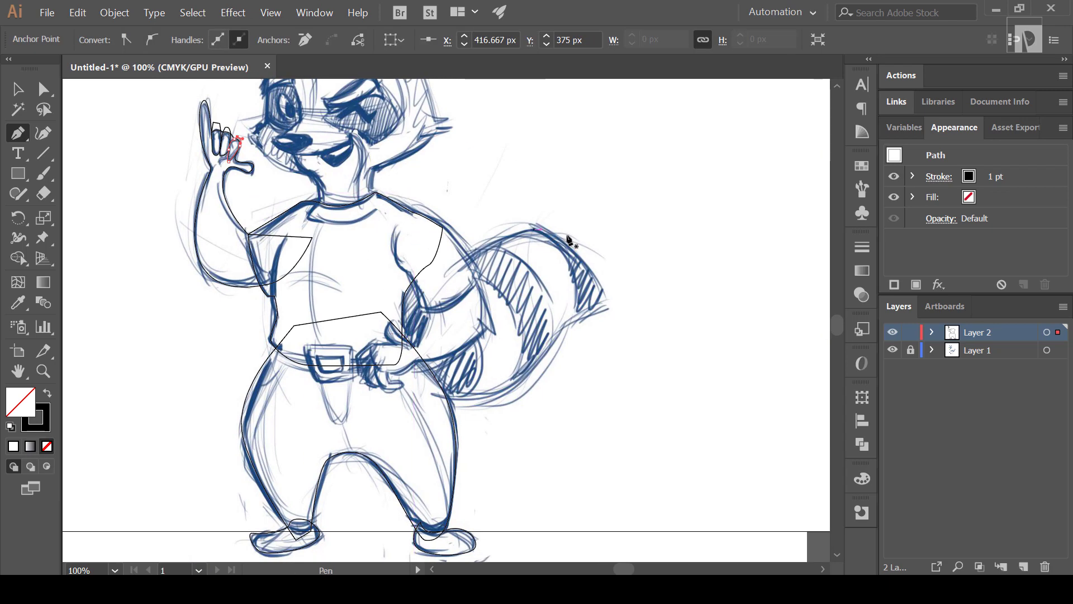
# Step: Trace the bent arm and the hand resting at the belt as one outline, including its fingers and thumb
pyautogui.hotkey('ctrl', '=')
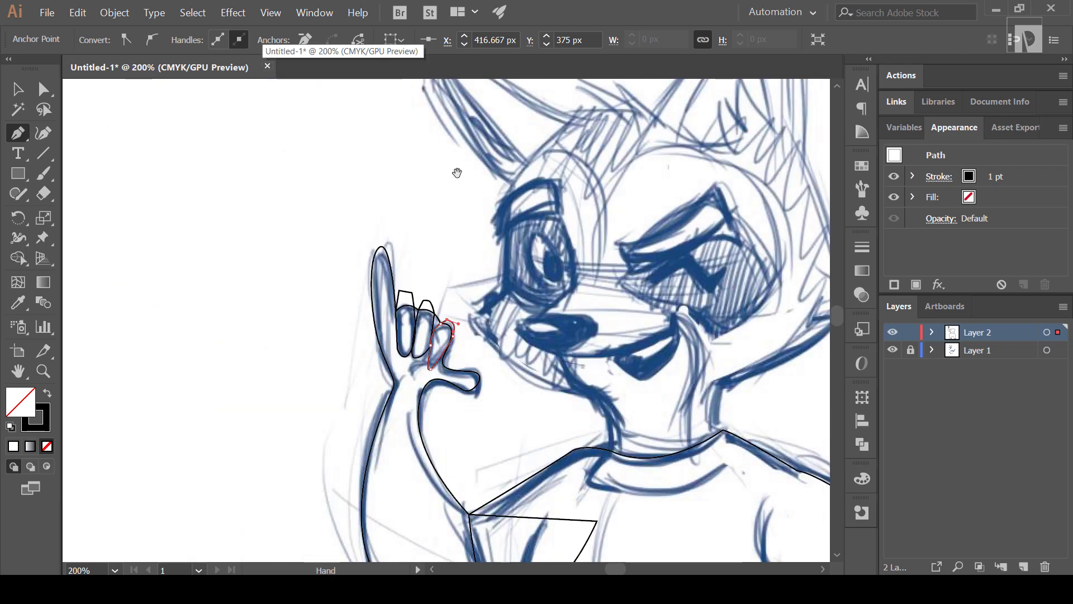
pyautogui.moveTo(457, 173); pyautogui.dragTo(442, 173)
pyautogui.moveTo(620, 407); pyautogui.dragTo(135, 122)
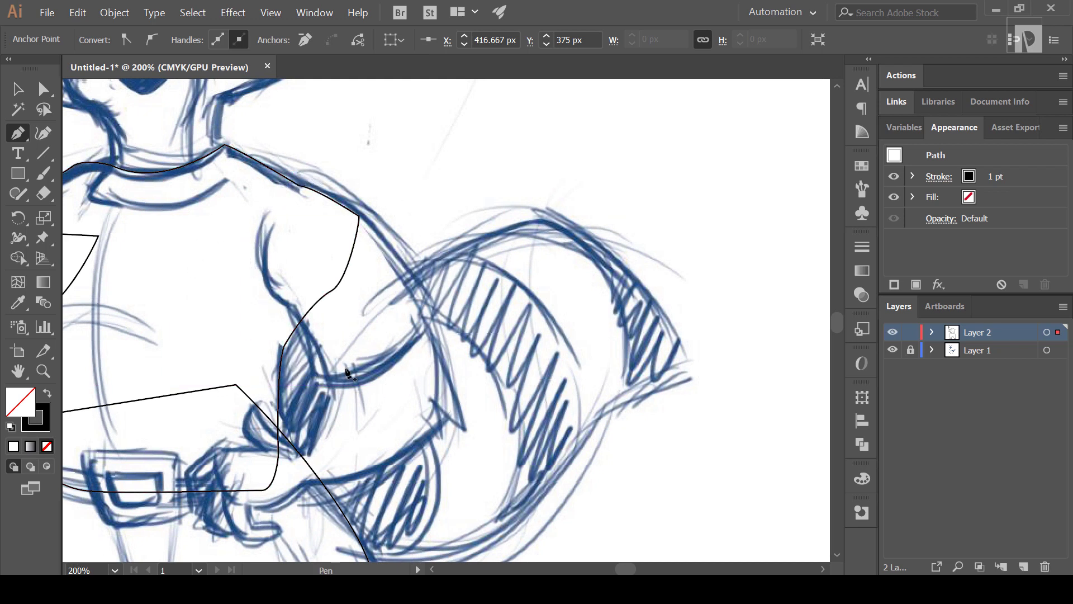
pyautogui.scroll(2, 338, 354)
pyautogui.moveTo(438, 371); pyautogui.dragTo(383, 412)
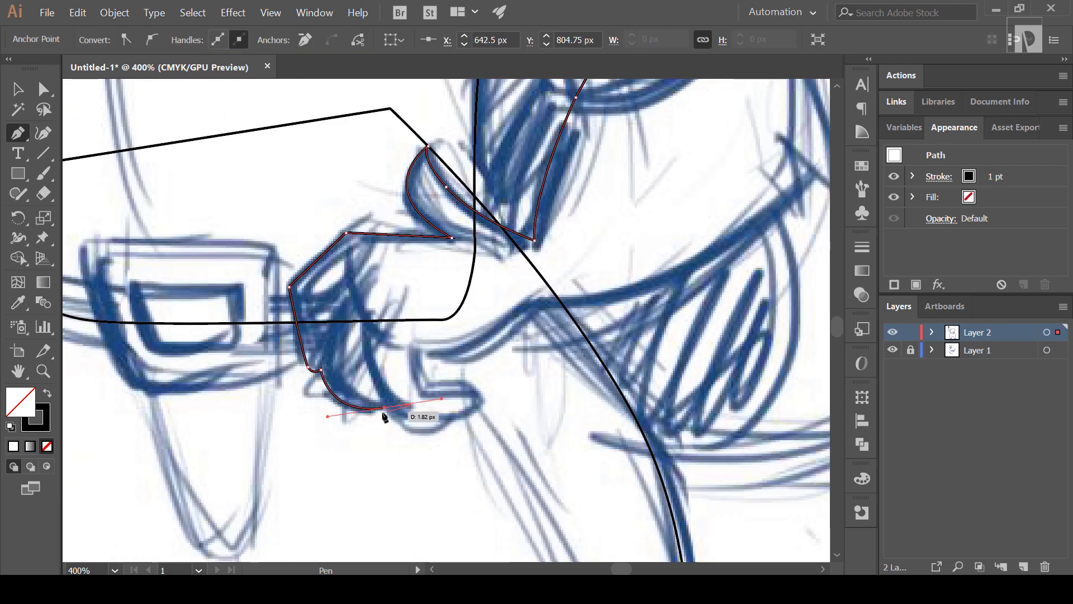
pyautogui.click(419, 355)
pyautogui.scroll(5, 419, 354)
# Step: Trace the bent arm's sleeve as a closed path, with a sharp corner at its outer edge and a curve over the shoulder
pyautogui.click(418, 336)
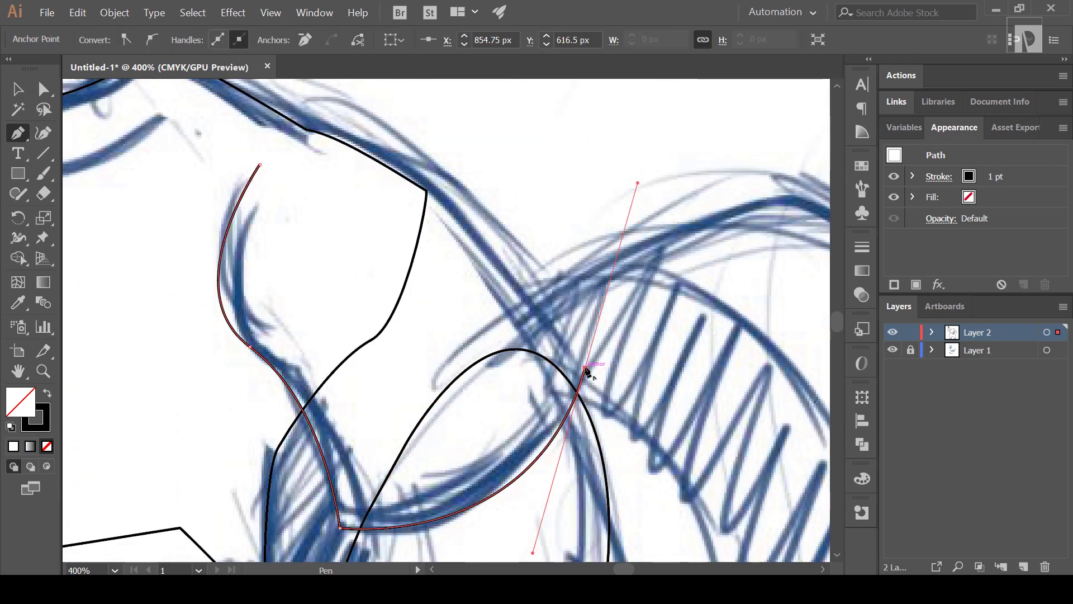
pyautogui.moveTo(585, 369); pyautogui.dragTo(643, 185)
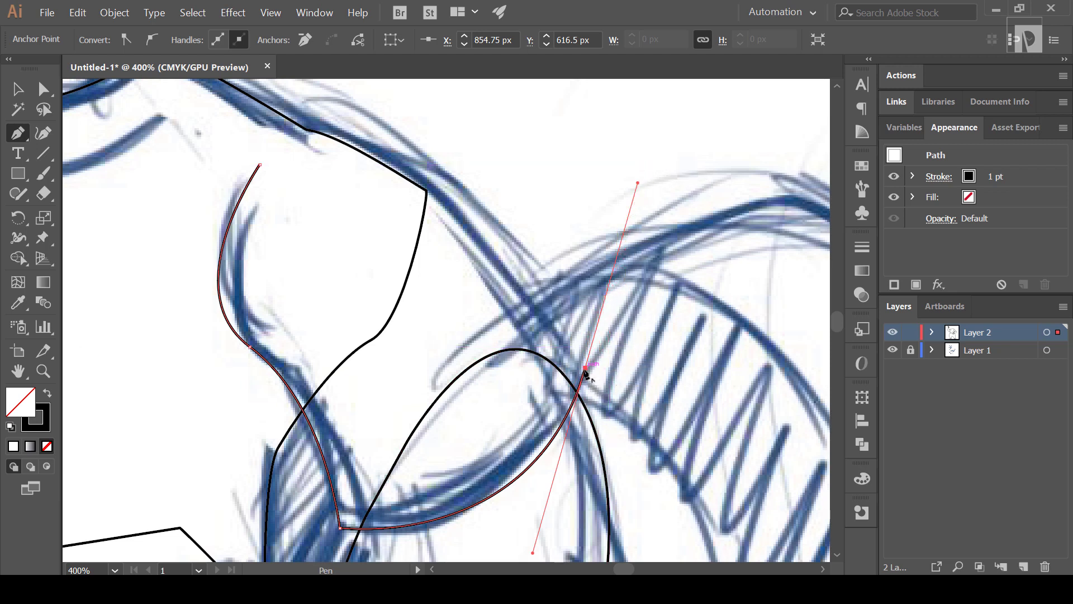
pyautogui.moveTo(586, 370); pyautogui.dragTo(587, 374)
pyautogui.moveTo(586, 371); pyautogui.dragTo(622, 406)
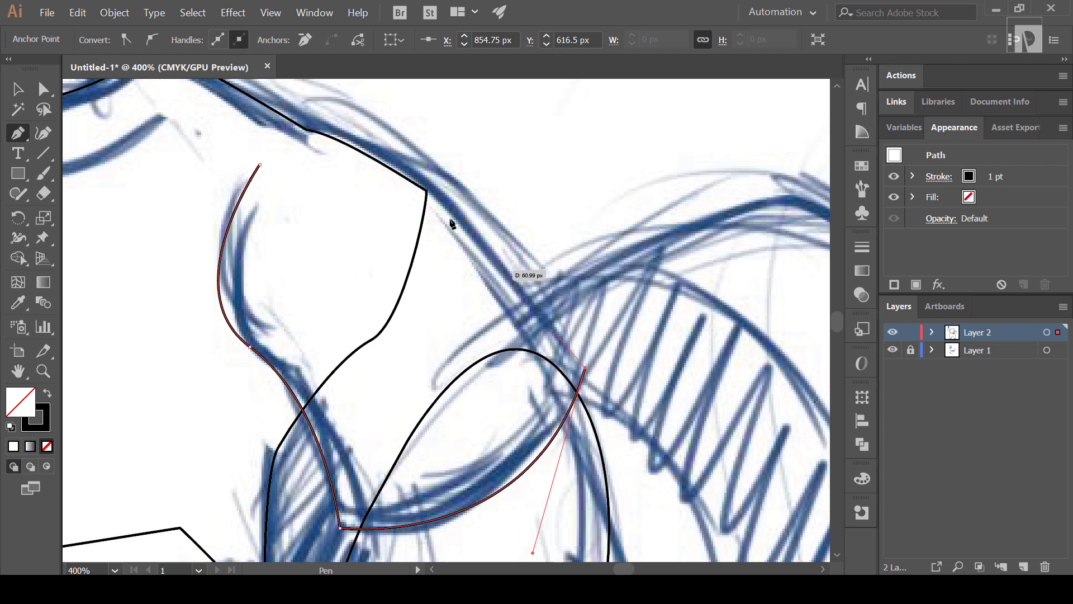
pyautogui.moveTo(324, 111); pyautogui.dragTo(212, 134)
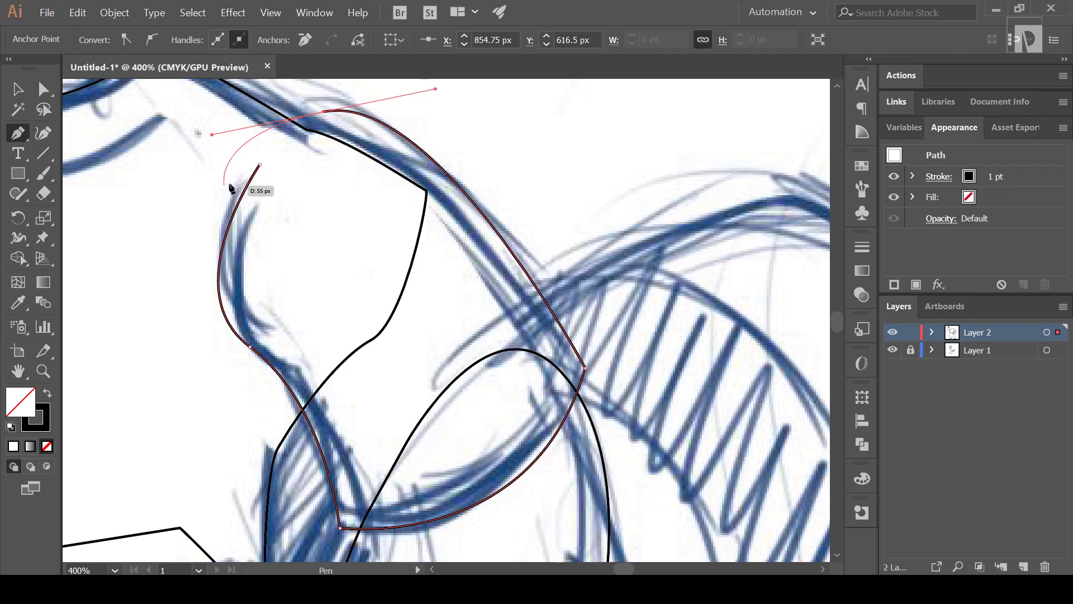
pyautogui.click(260, 165)
# Step: Move the sleeve path's top anchor point down onto the shirt's shoulder line with the Direct Selection tool
pyautogui.scroll(3, 357, 240)
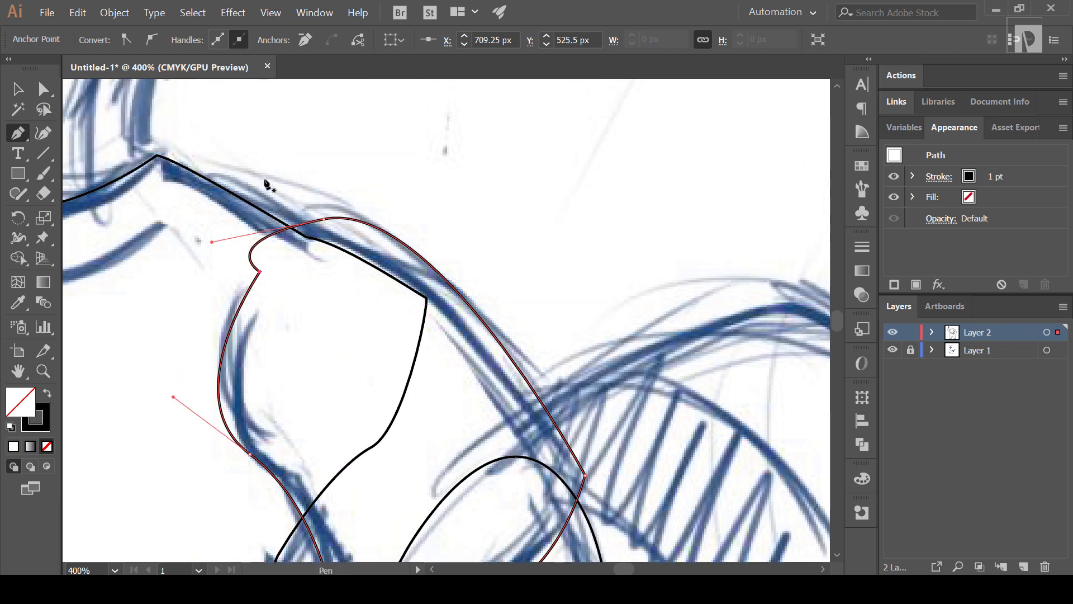
pyautogui.press('a')
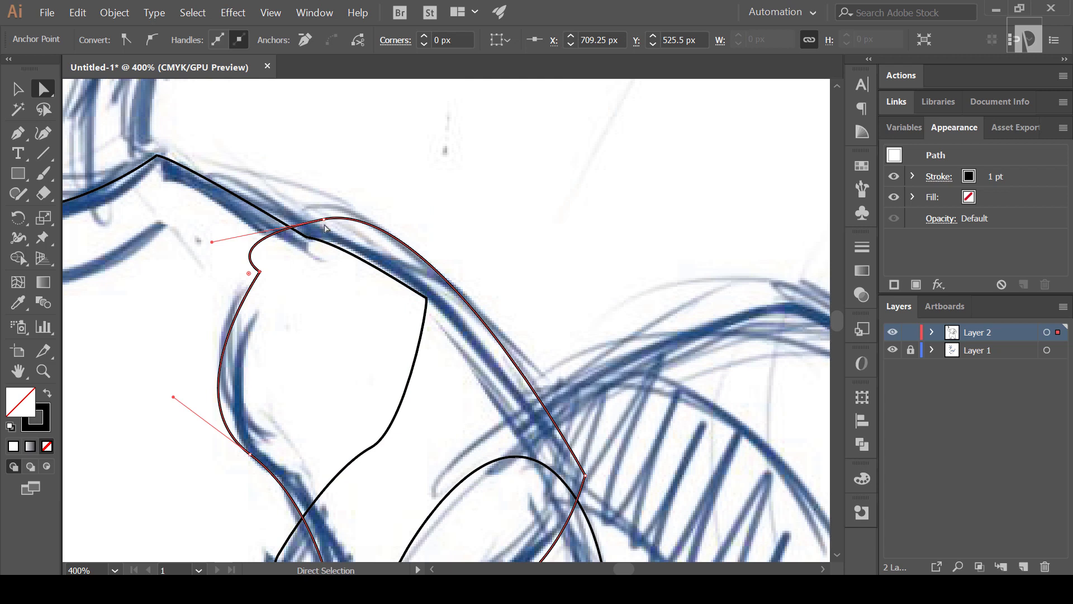
pyautogui.click(324, 221)
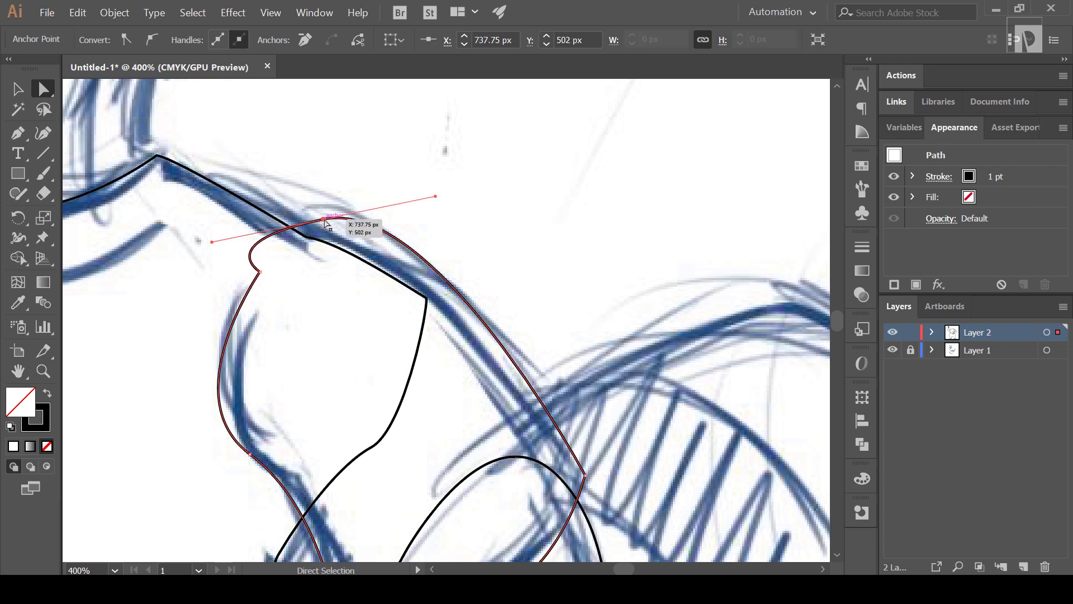
pyautogui.moveTo(325, 222); pyautogui.dragTo(311, 240)
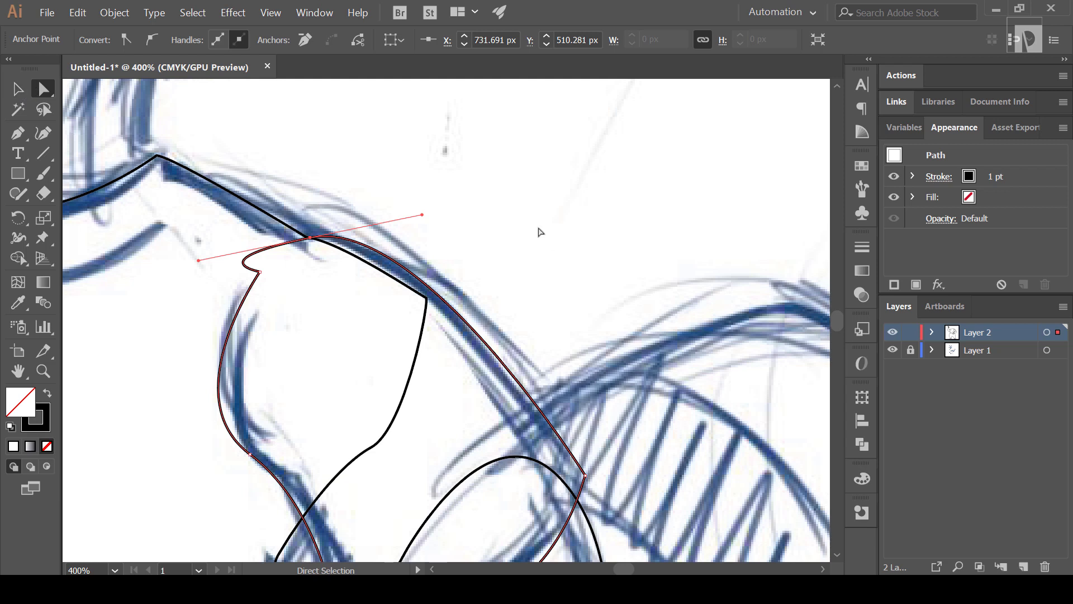
# Step: Trace the belt band, the buckle's outer and inner outlines, and the tapered flap hanging below it as separate paths
pyautogui.hotkey('ctrl', '-')
pyautogui.hotkey('ctrl', '-')
pyautogui.hotkey('ctrl', '-')
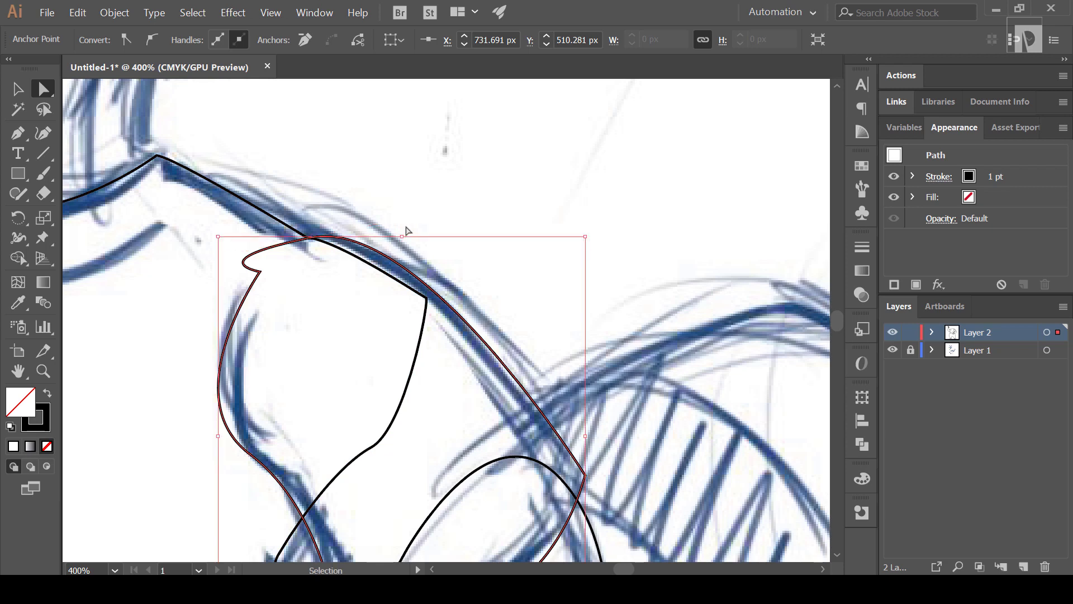
pyautogui.scroll(-4, 407, 229)
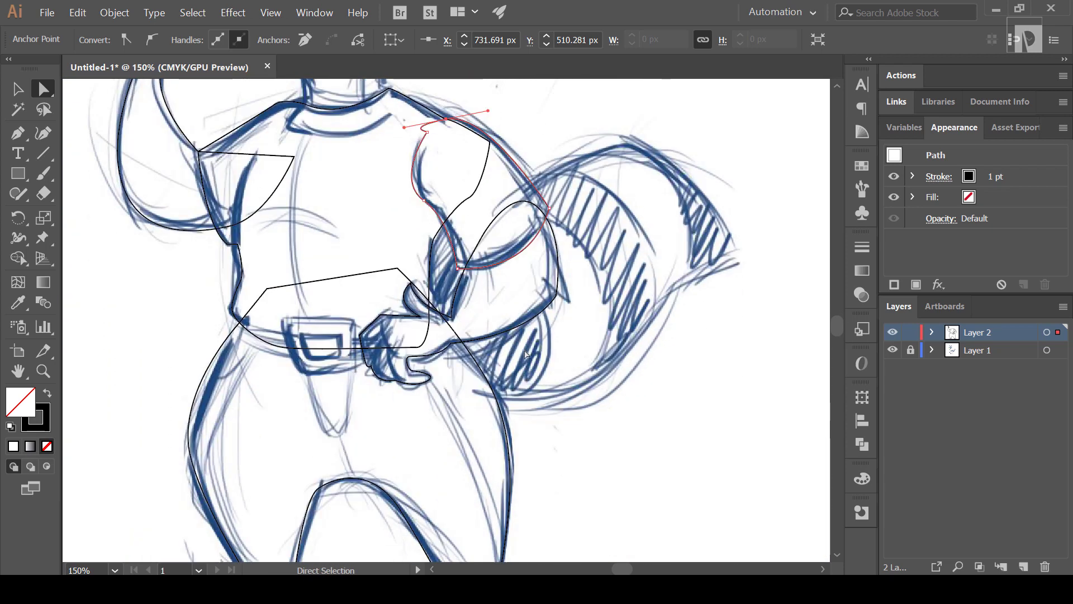
pyautogui.scroll(-2, 526, 353)
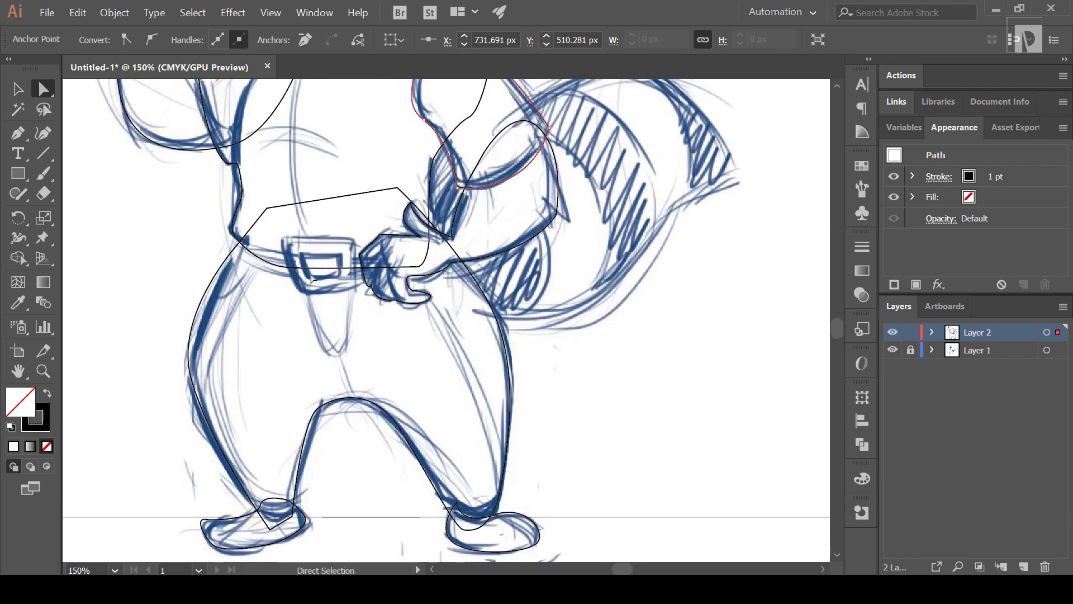
pyautogui.hotkey('ctrl', '+')
pyautogui.hotkey('ctrl', '+')
pyautogui.hotkey('ctrl', '+')
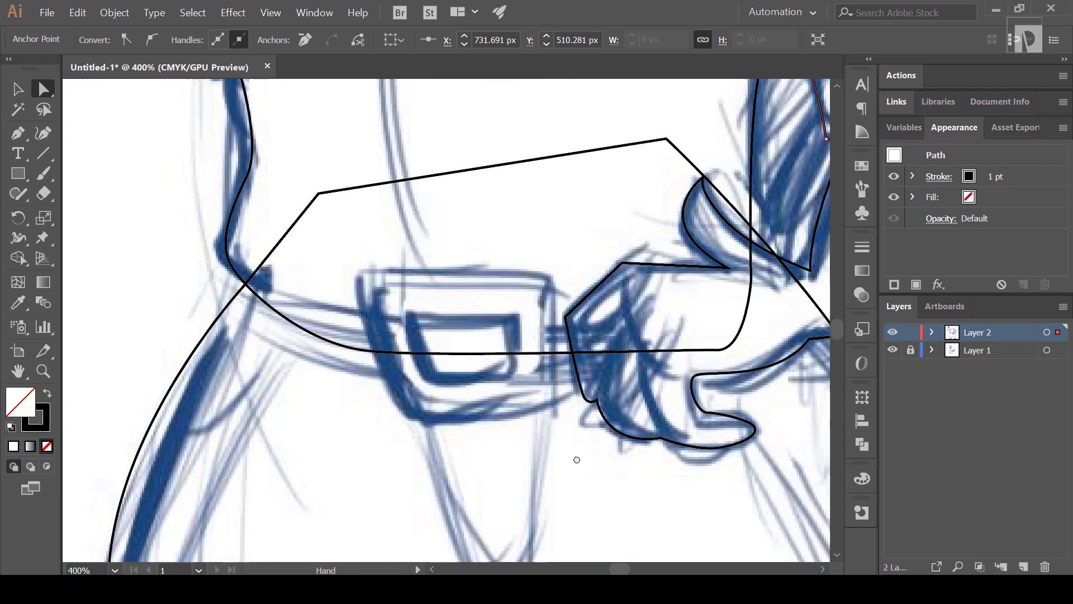
pyautogui.click(468, 371)
pyautogui.click(678, 364)
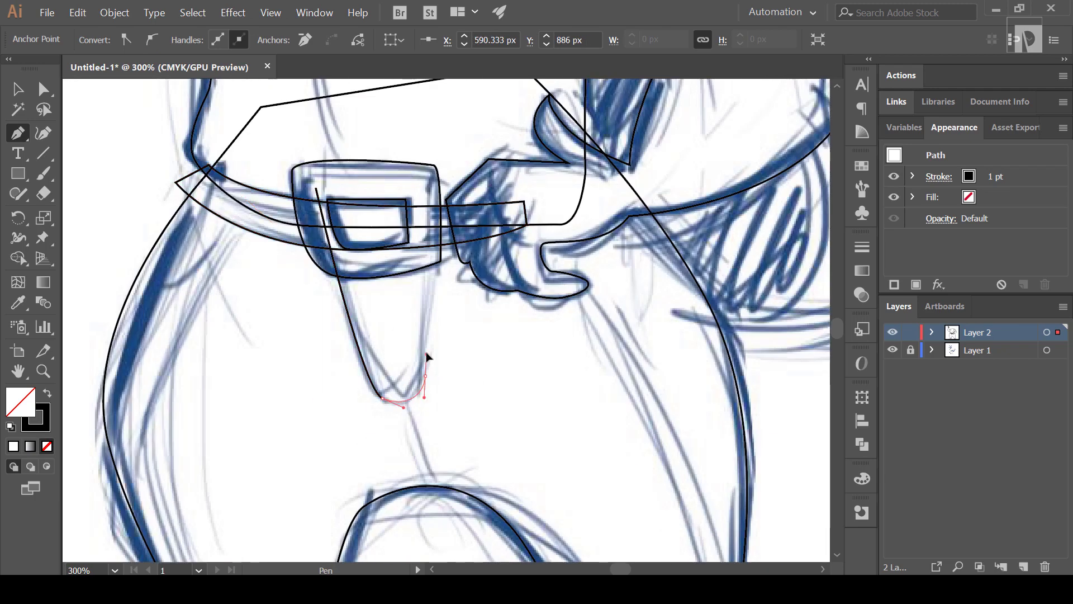
pyautogui.hotkey('ctrl', '-')
pyautogui.hotkey('ctrl', '-')
# Step: Trace the tail's outer contour, its wide middle stripe and the dark tip stripe as separate closed paths overshooting the tail's edges
pyautogui.scroll(1, 346, 358)
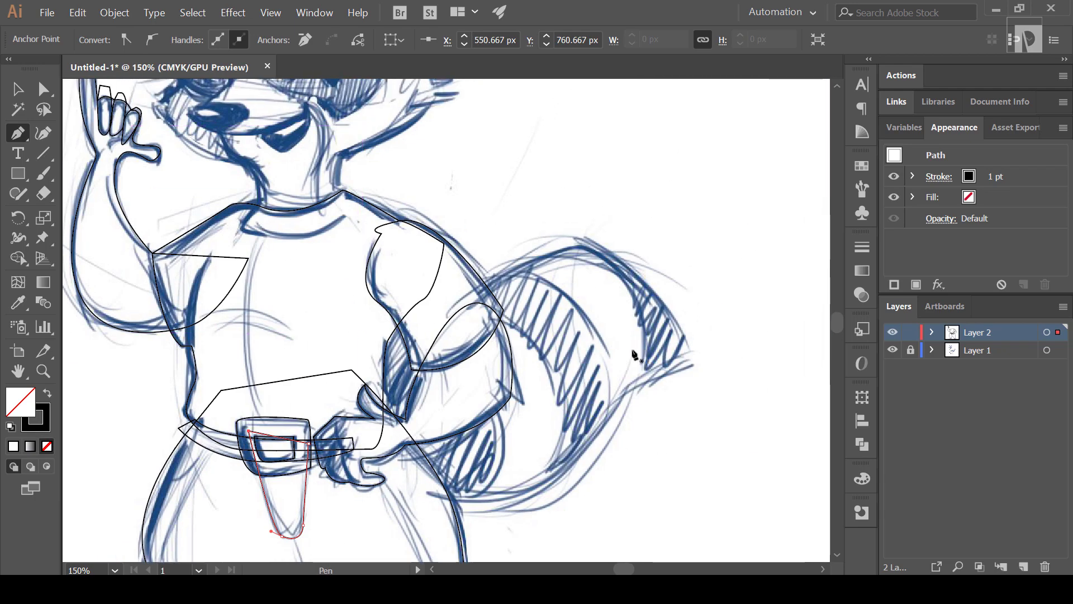
pyautogui.hotkey('ctrl', '+')
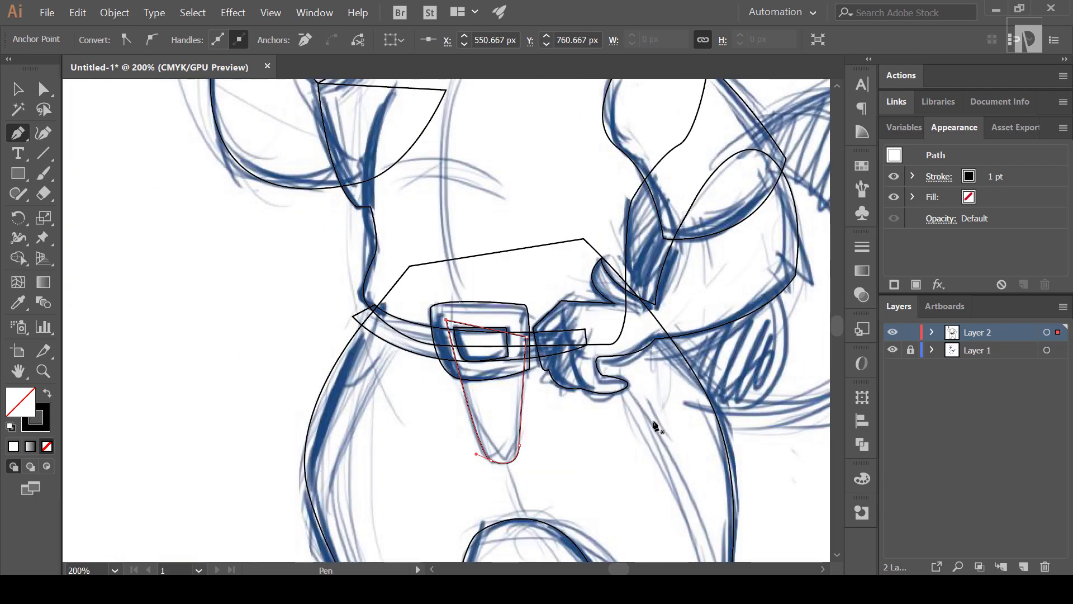
pyautogui.moveTo(655, 377); pyautogui.dragTo(582, 335)
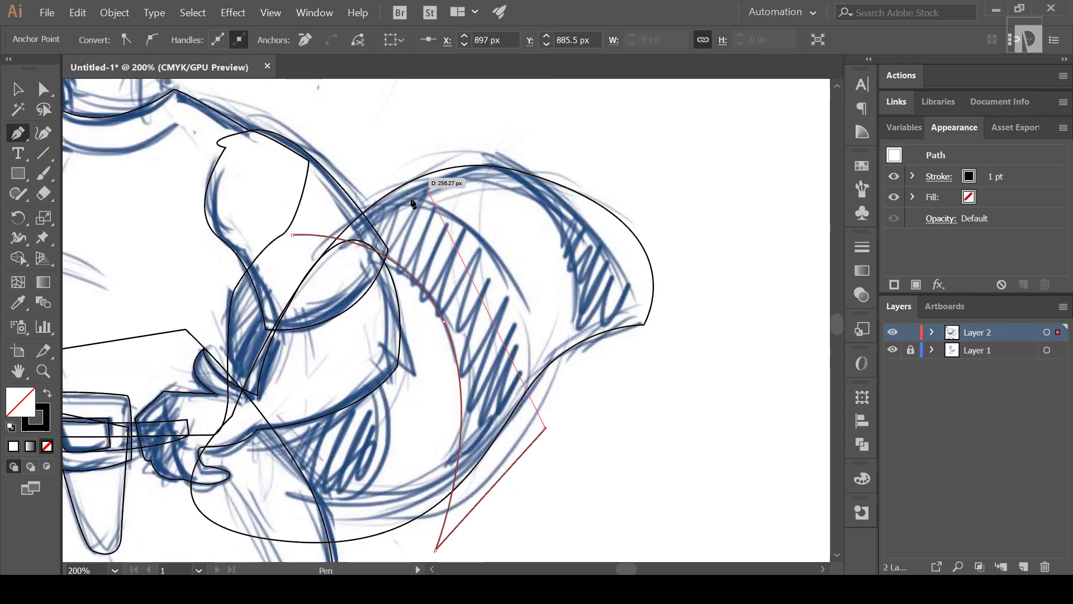
pyautogui.moveTo(562, 229); pyautogui.dragTo(591, 302)
pyautogui.click(573, 380)
pyautogui.click(653, 362)
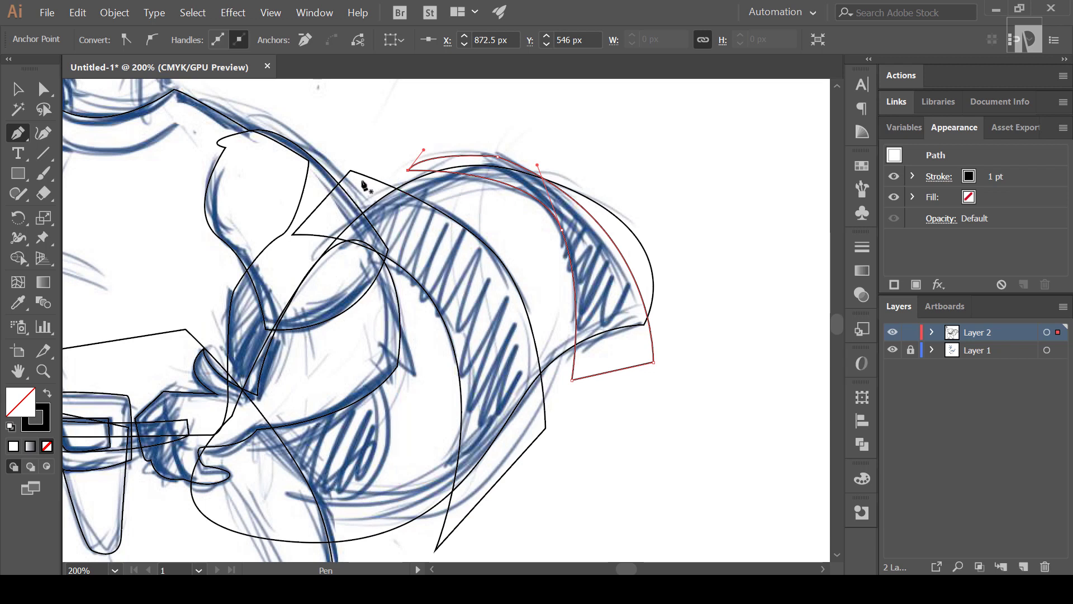
# Step: Start the face-side path at the base of the larger ear, curving over the forehead and down past the open eye to the cheek
pyautogui.moveTo(313, 211); pyautogui.dragTo(403, 182)
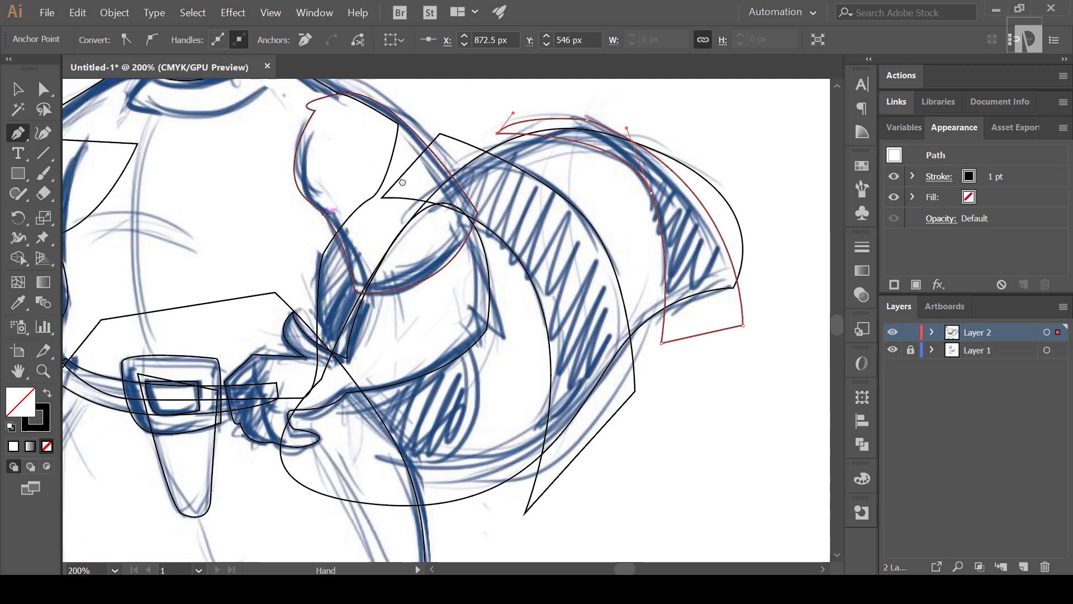
pyautogui.scroll(3, 275, 210)
pyautogui.scroll(5, 276, 212)
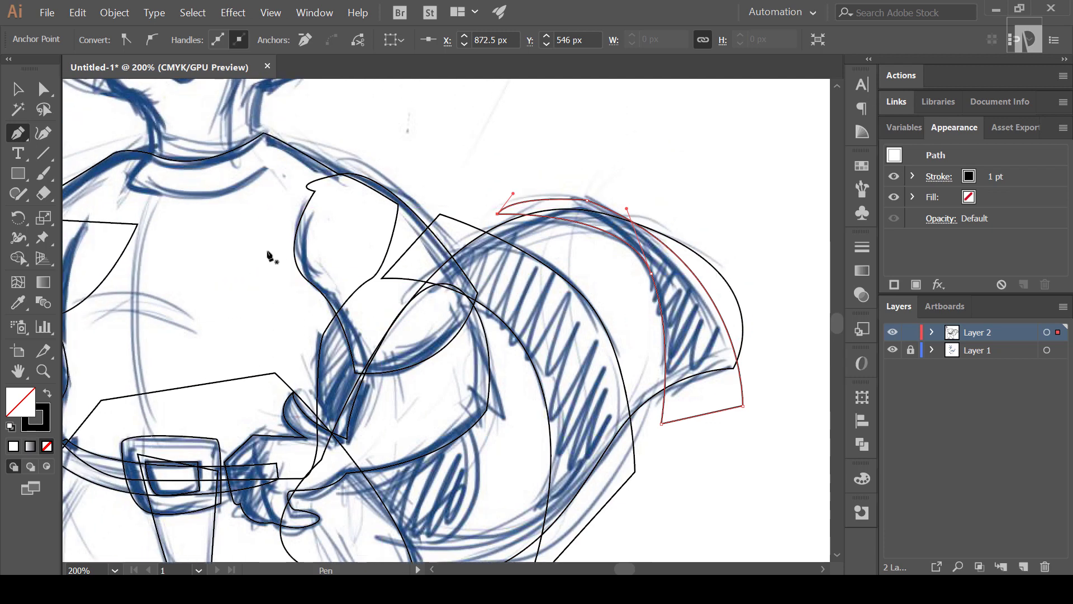
pyautogui.scroll(-6, 273, 246)
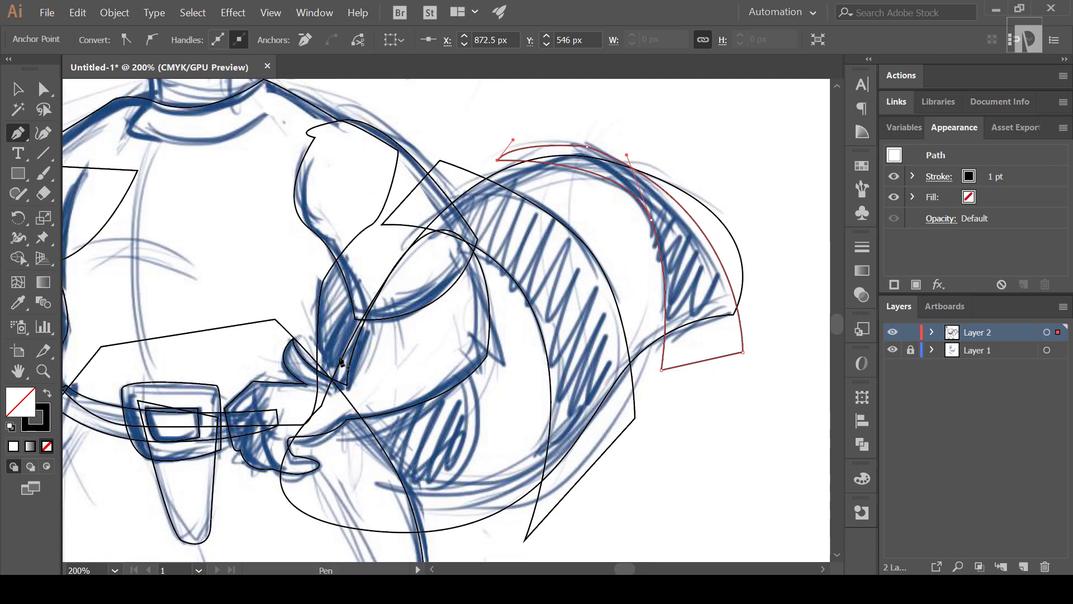
pyautogui.moveTo(309, 331); pyautogui.dragTo(488, 323)
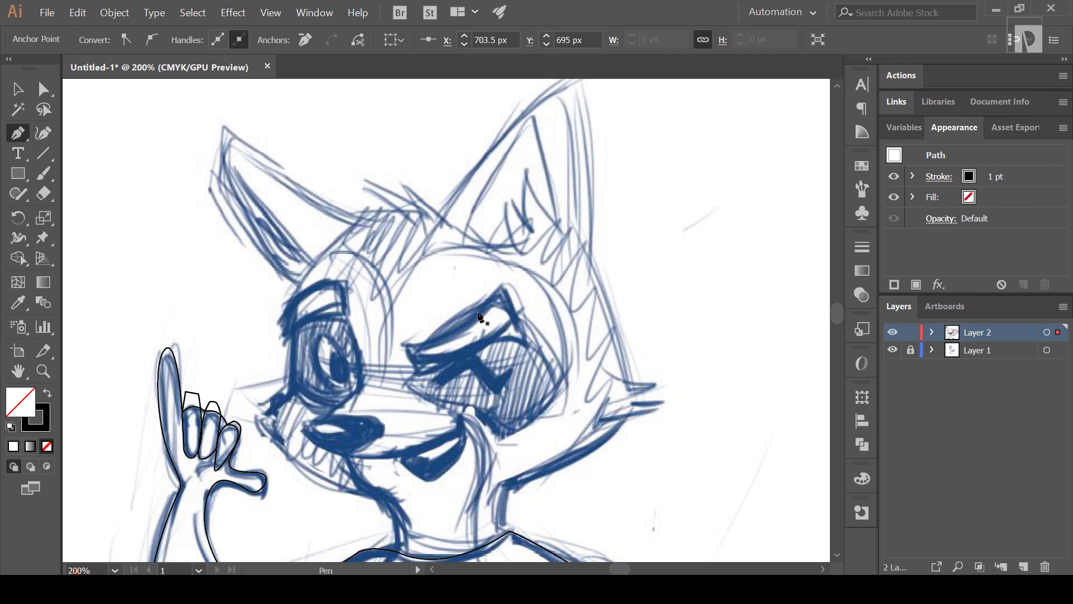
pyautogui.click(441, 214)
pyautogui.click(357, 221)
pyautogui.click(339, 237)
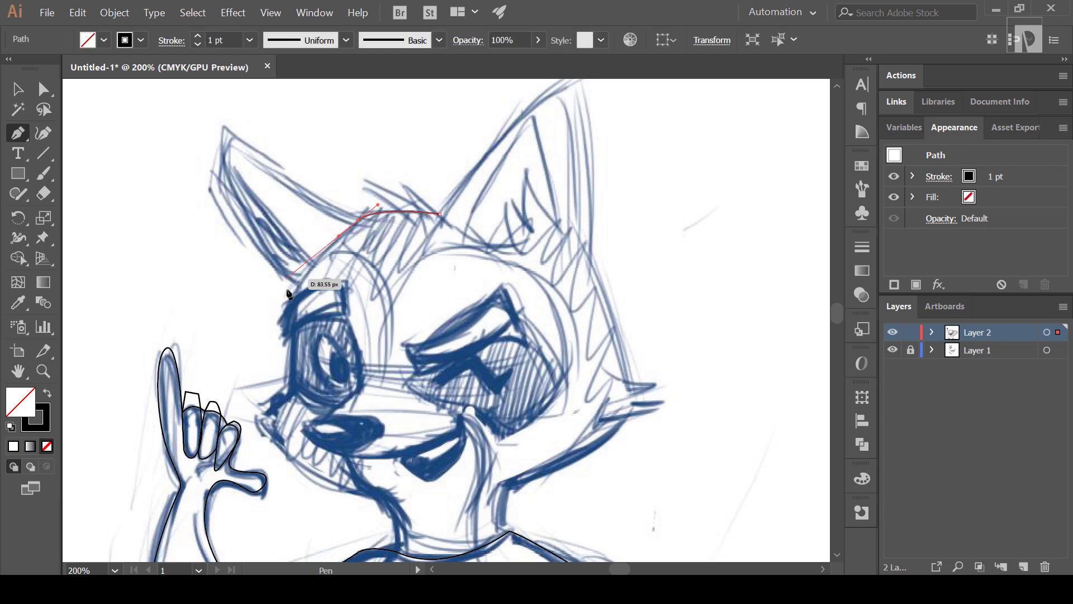
pyautogui.moveTo(291, 293); pyautogui.dragTo(277, 320)
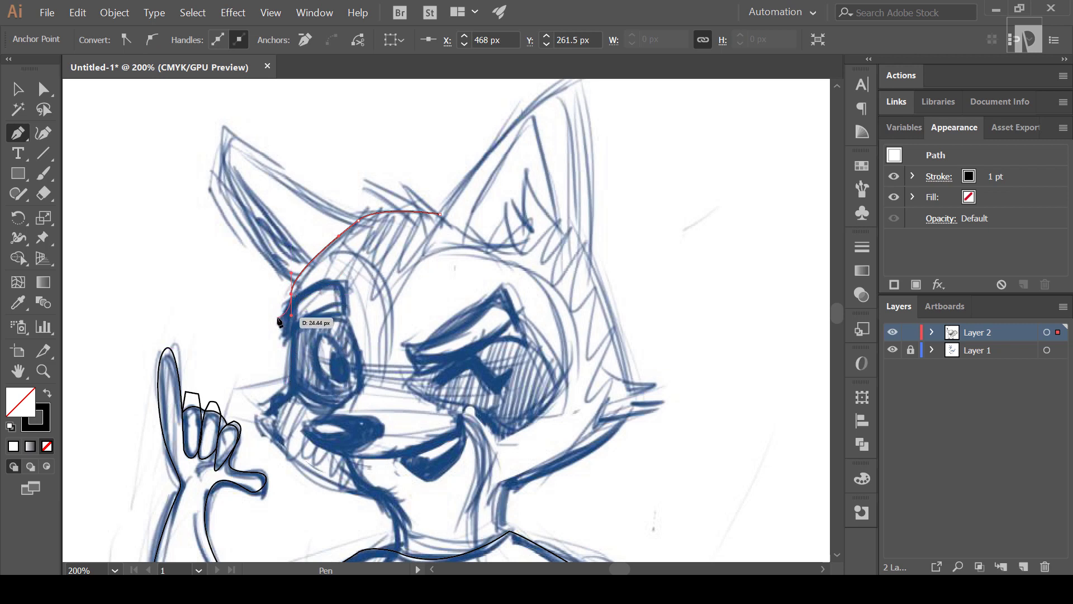
pyautogui.click(287, 392)
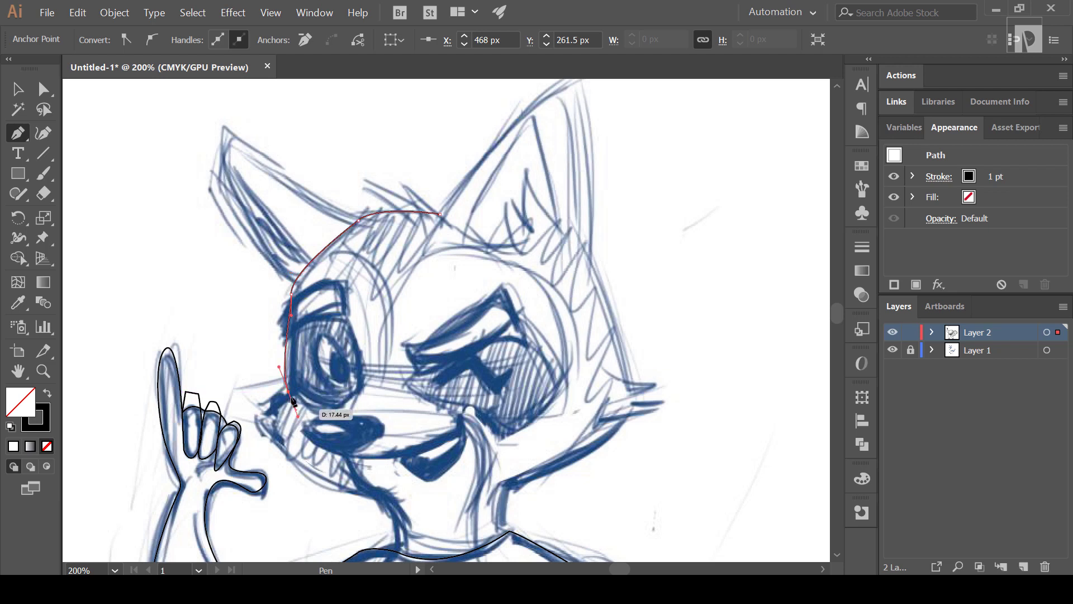
# Step: Continue the face-side path around the protruding cheek and along the jaw to the front of the neck
pyautogui.scroll(-3, 266, 425)
pyautogui.scroll(-1, 266, 425)
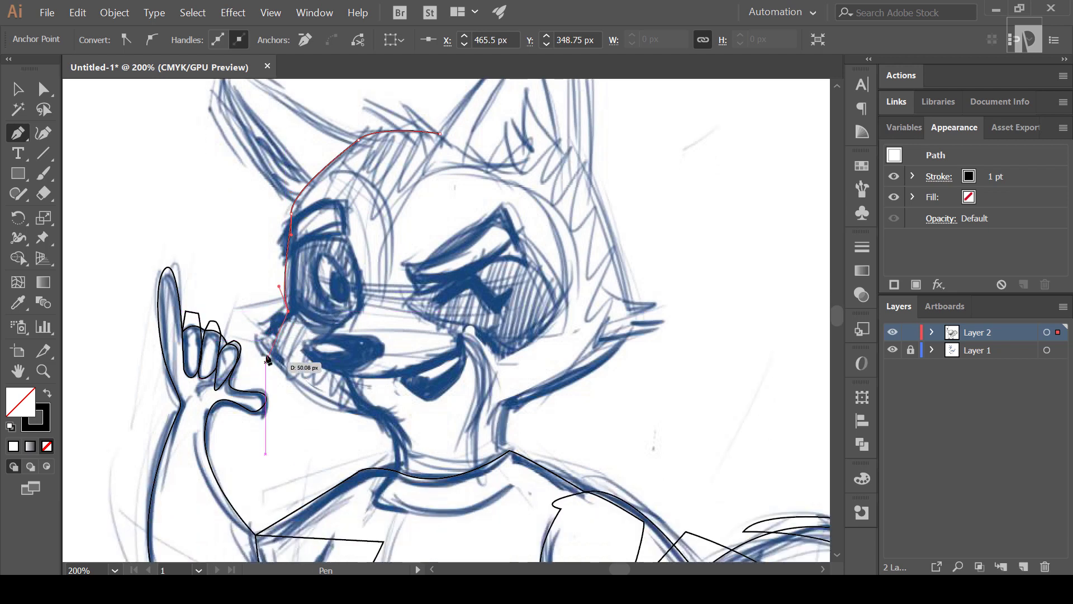
pyautogui.moveTo(253, 323); pyautogui.dragTo(267, 368)
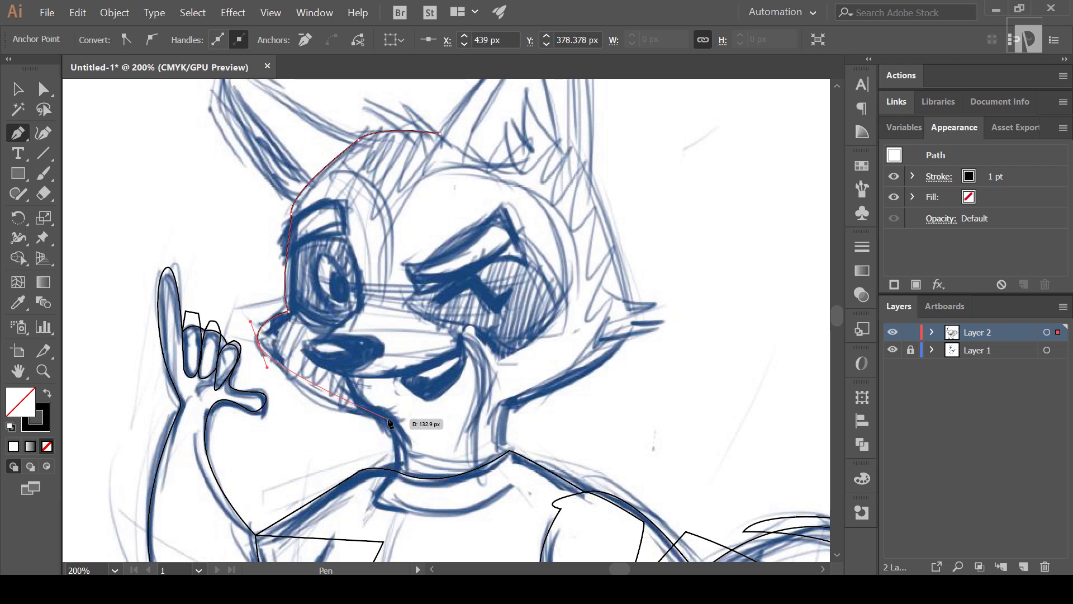
pyautogui.moveTo(391, 419); pyautogui.dragTo(480, 429)
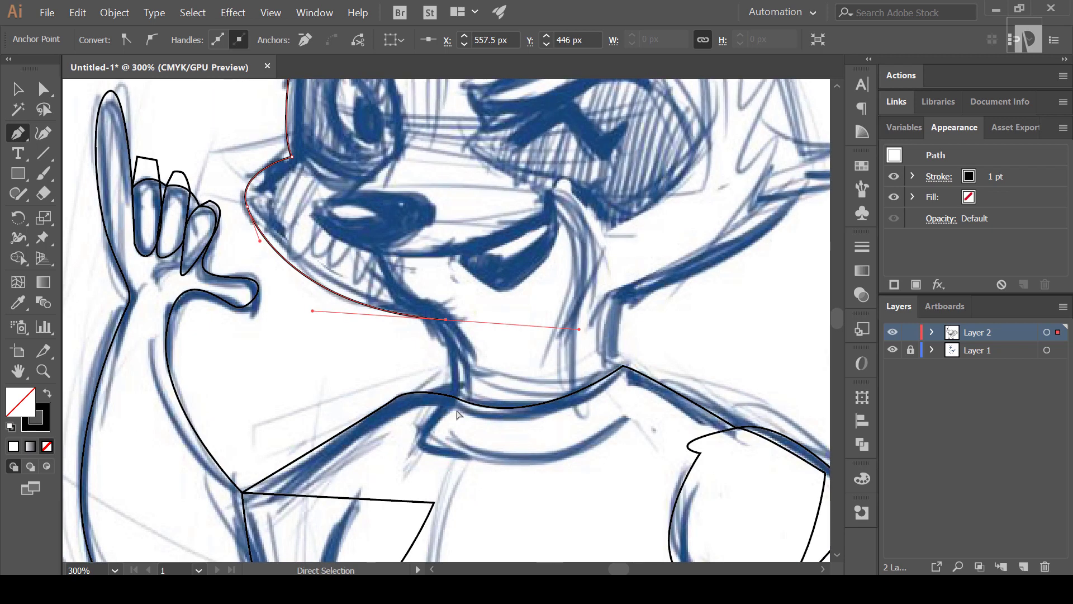
pyautogui.hotkey('ctrl', '=')
pyautogui.scroll(1, 457, 414)
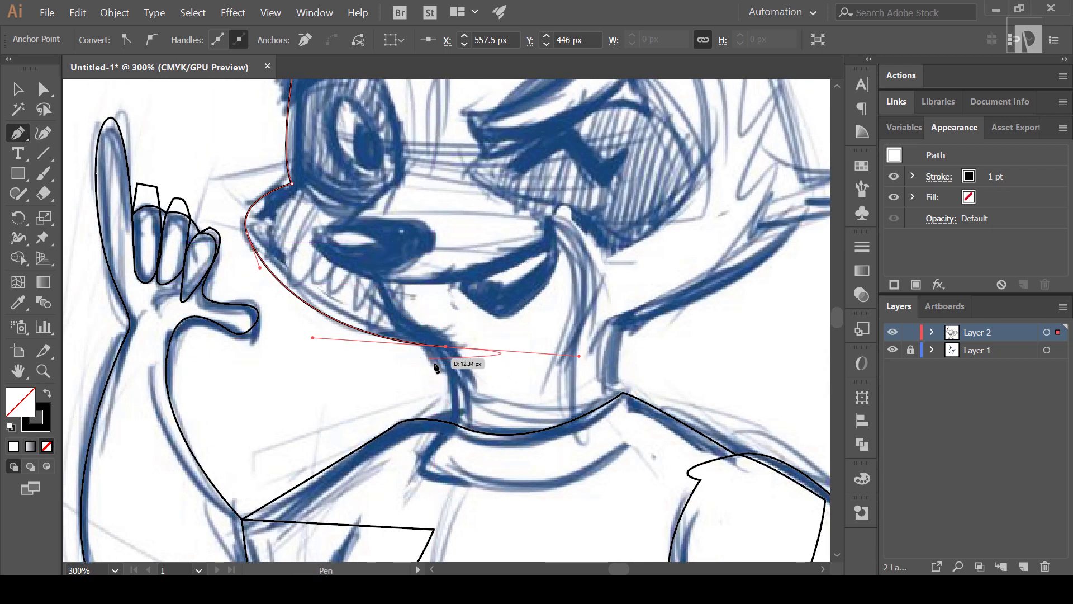
# Step: Close the face-side path by curving it through the mouth, up between the eyes and back to its forehead start
pyautogui.scroll(2, 553, 292)
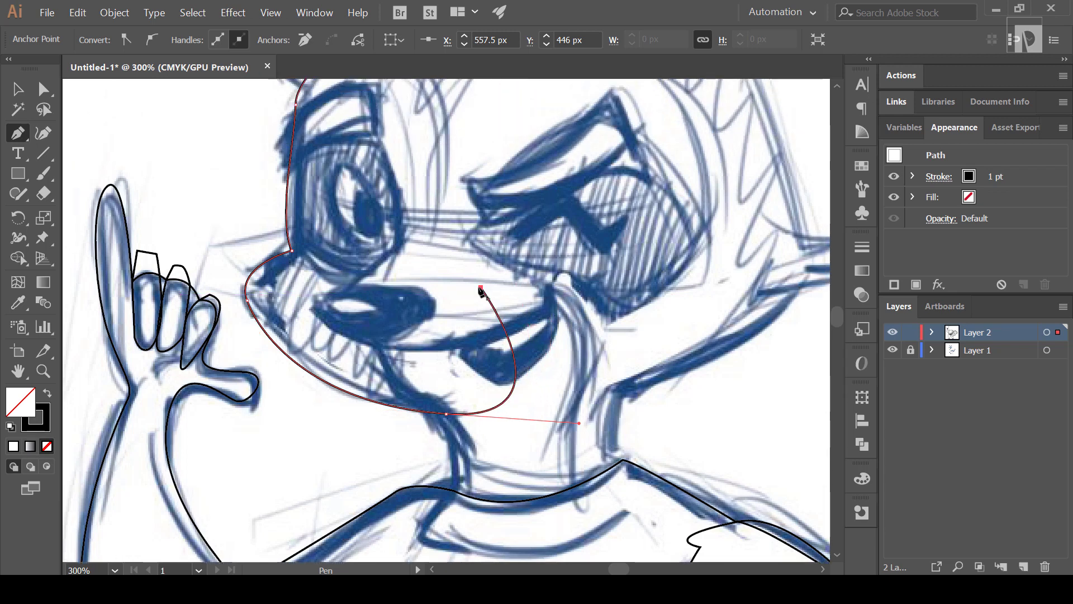
pyautogui.scroll(2, 464, 223)
pyautogui.moveTo(479, 287); pyautogui.dragTo(442, 168)
pyautogui.moveTo(426, 211); pyautogui.dragTo(425, 131)
pyautogui.scroll(1, 426, 131)
pyautogui.scroll(2, 436, 151)
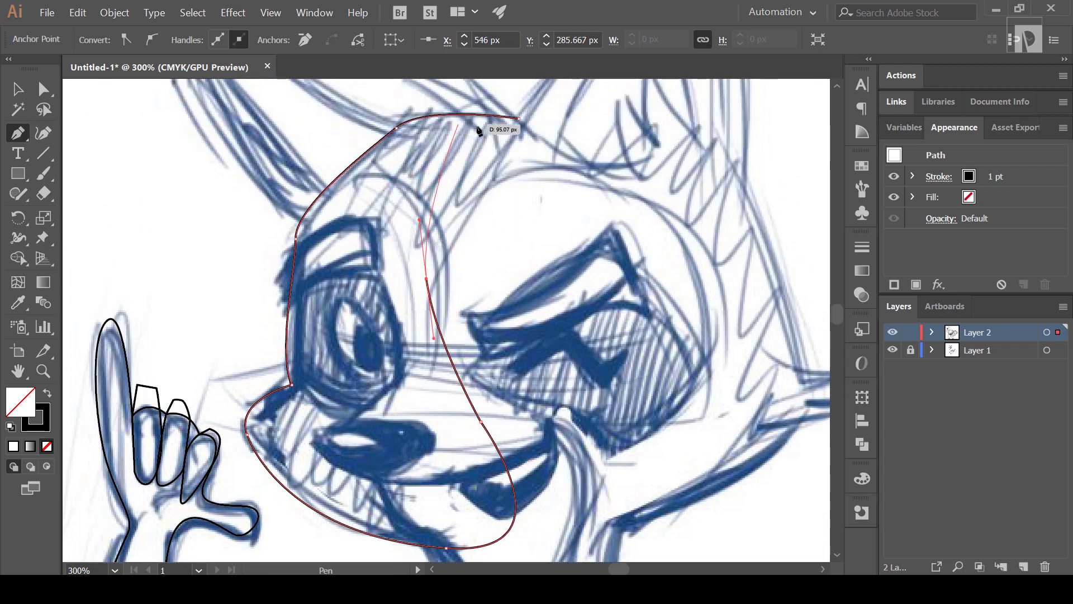
pyautogui.click(518, 119)
# Step: Start the muzzle path at the open eye's brow, following the eye's inner edge to the nose tip and under the nose
pyautogui.scroll(-3, 519, 134)
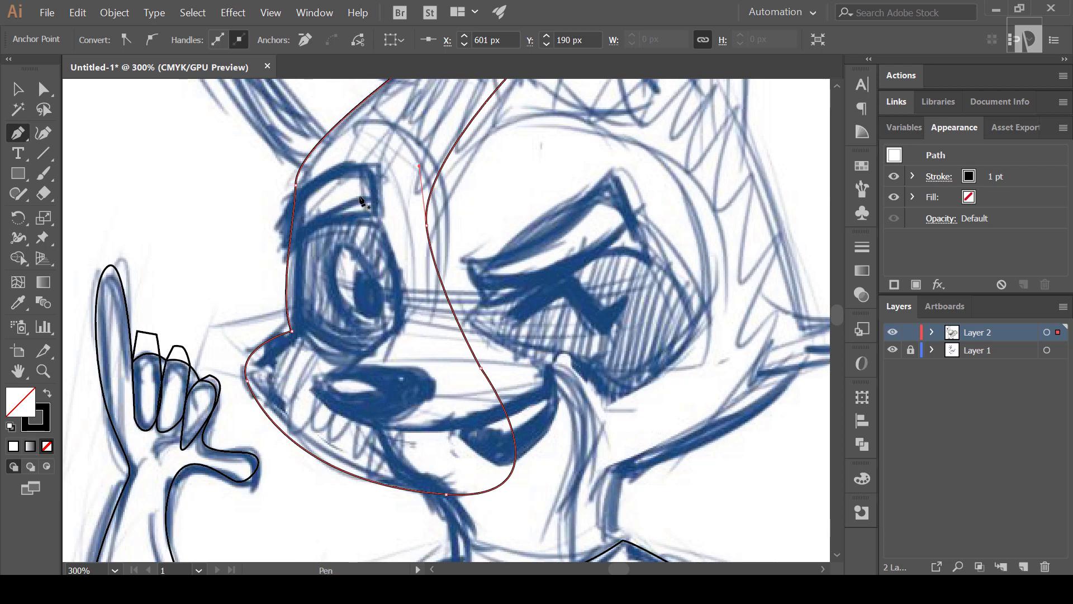
pyautogui.click(364, 178)
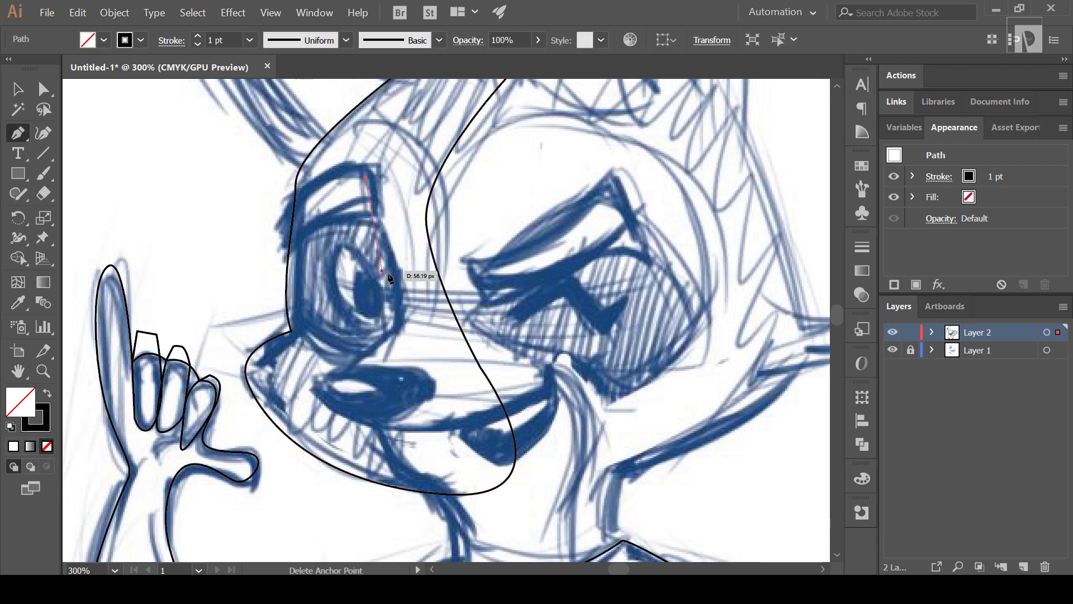
pyautogui.moveTo(395, 266); pyautogui.dragTo(401, 292)
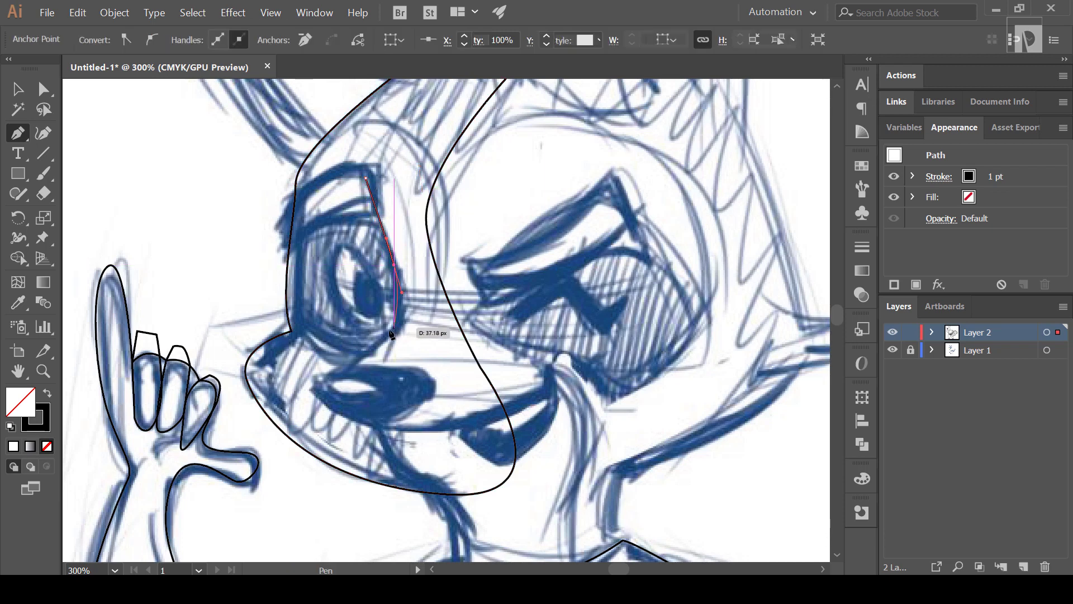
pyautogui.click(395, 327)
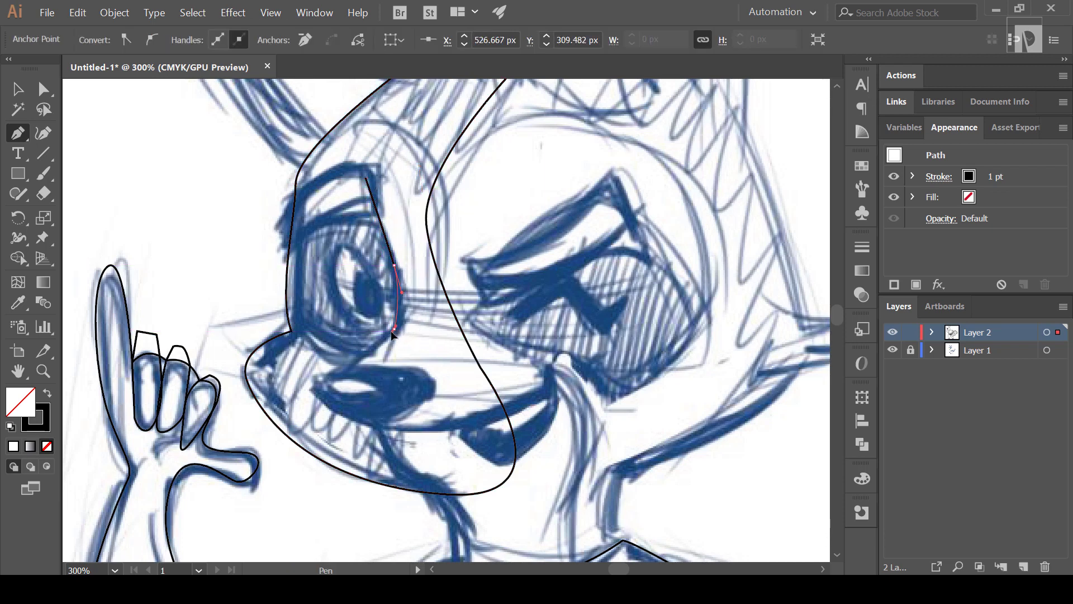
pyautogui.click(314, 386)
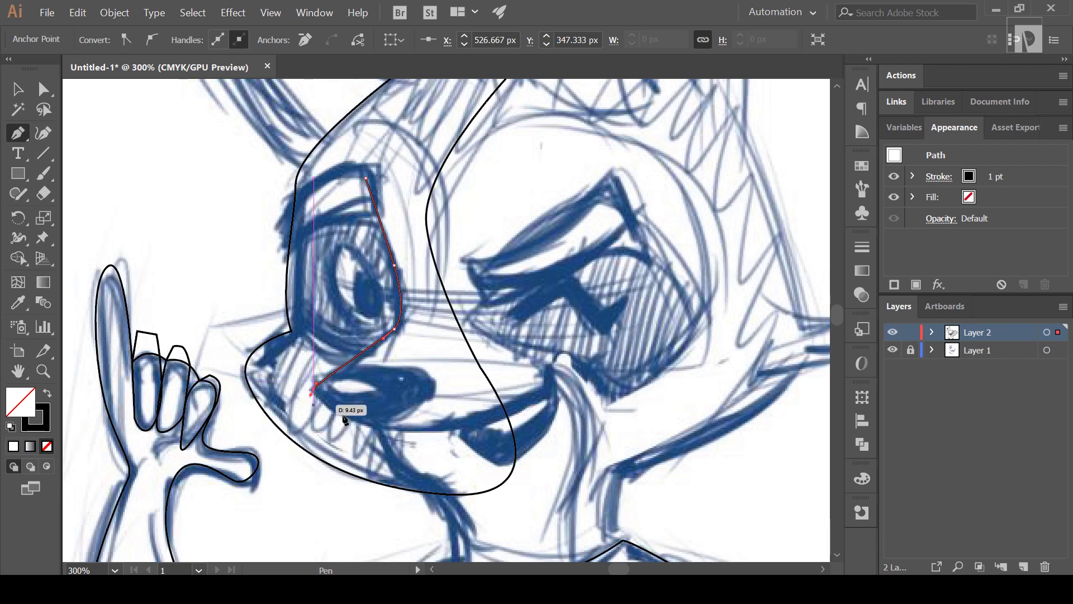
pyautogui.click(377, 430)
pyautogui.moveTo(380, 430); pyautogui.dragTo(394, 374)
pyautogui.scroll(-1, 407, 433)
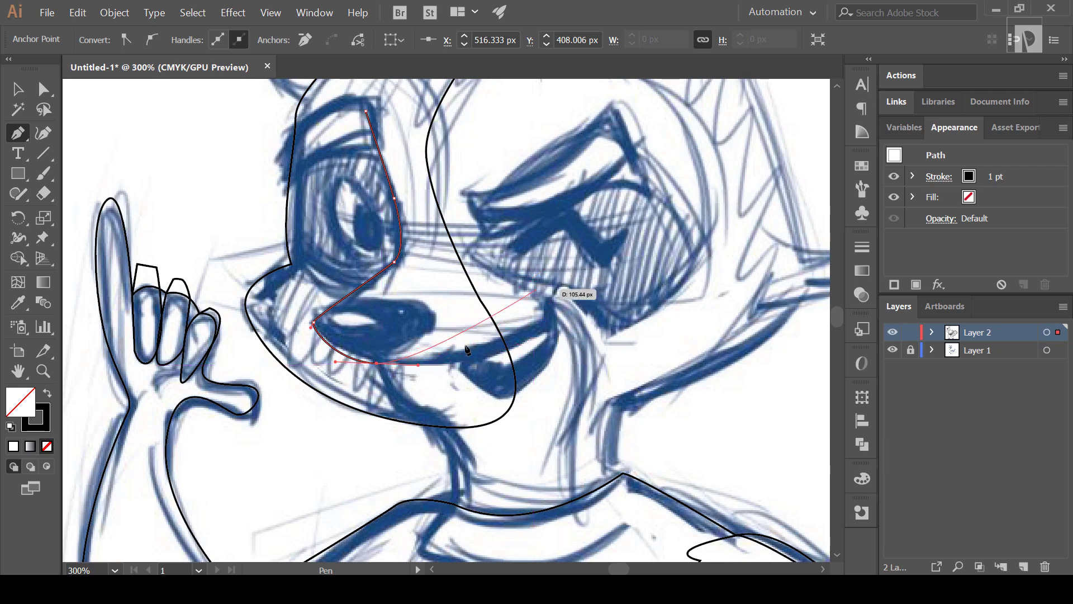
# Step: Continue the muzzle path along the mouth line to its corner, then up across the winking eye, and close it at the brow
pyautogui.scroll(1, 497, 366)
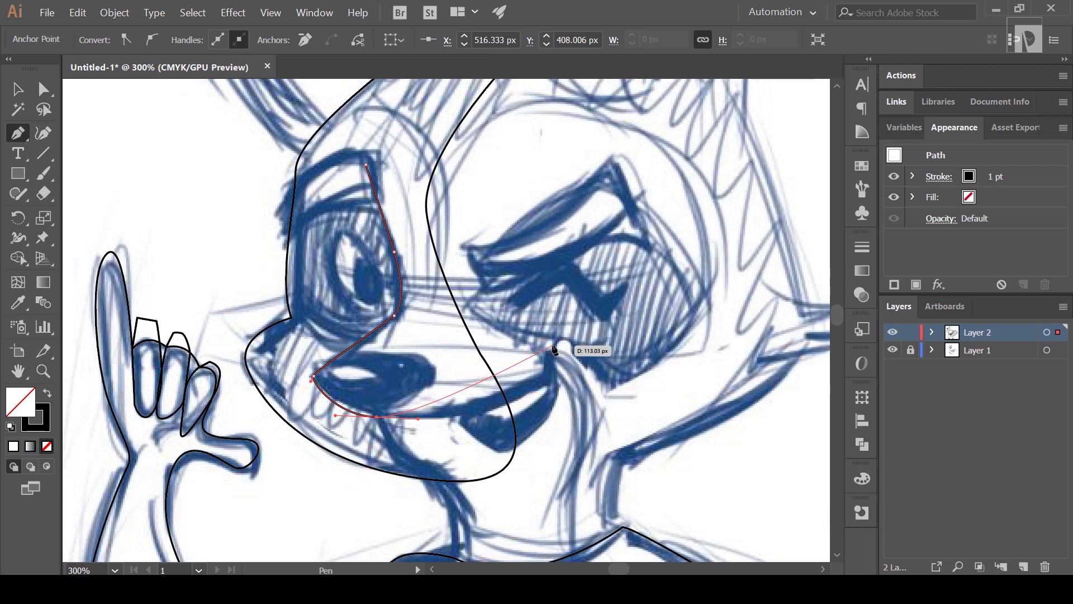
pyautogui.moveTo(552, 345); pyautogui.dragTo(549, 286)
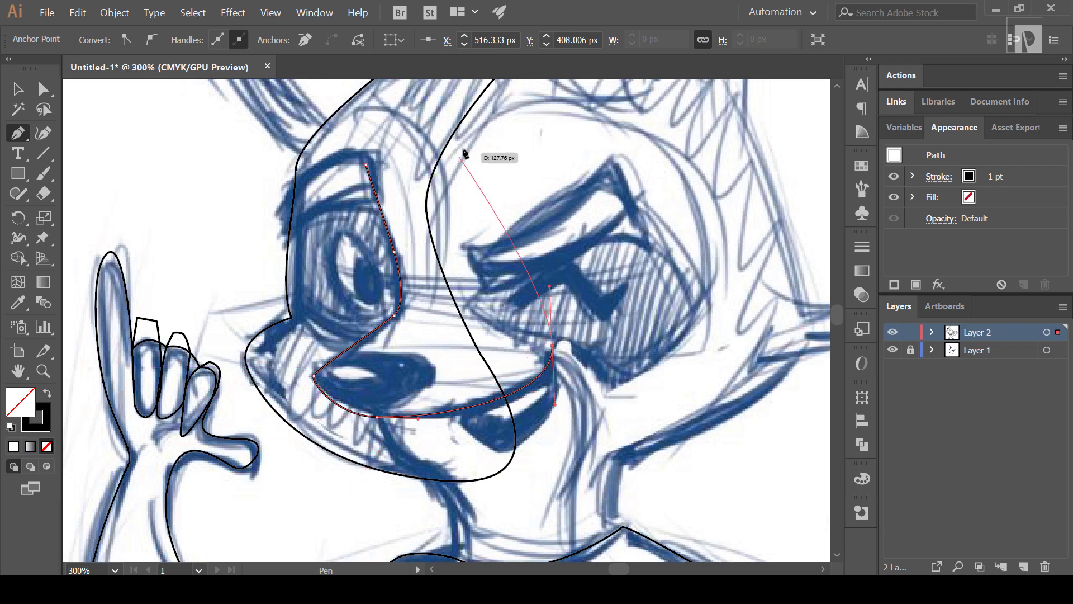
pyautogui.click(484, 206)
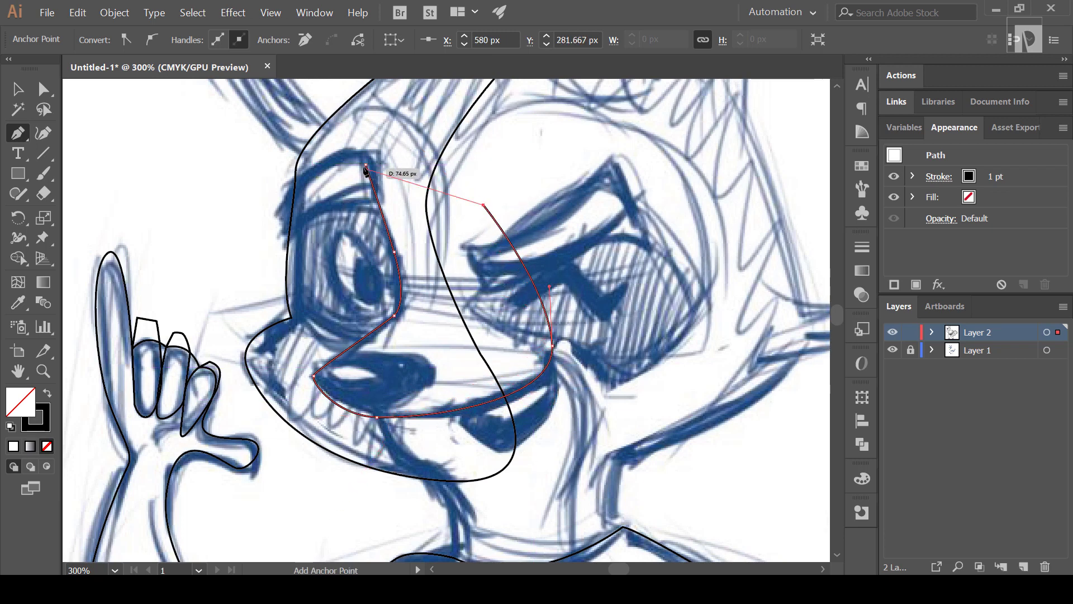
pyautogui.moveTo(366, 165); pyautogui.dragTo(290, 229)
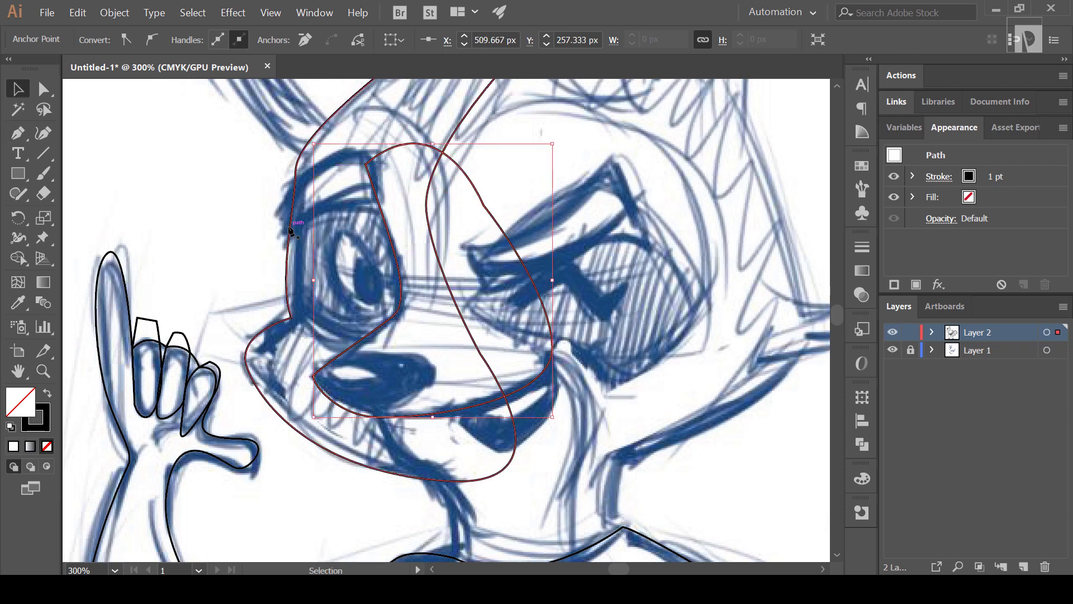
# Step: Trace the rest of the head outline on the winking side and the pointed ears as separate paths
pyautogui.scroll(-1, 496, 249)
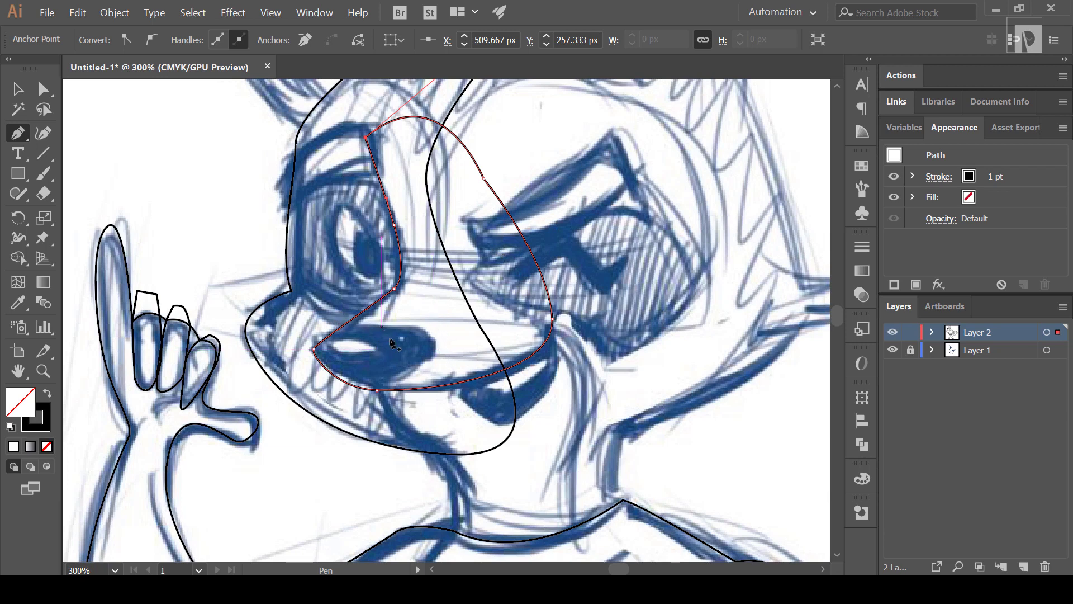
pyautogui.scroll(2, 568, 316)
pyautogui.scroll(4, 749, 343)
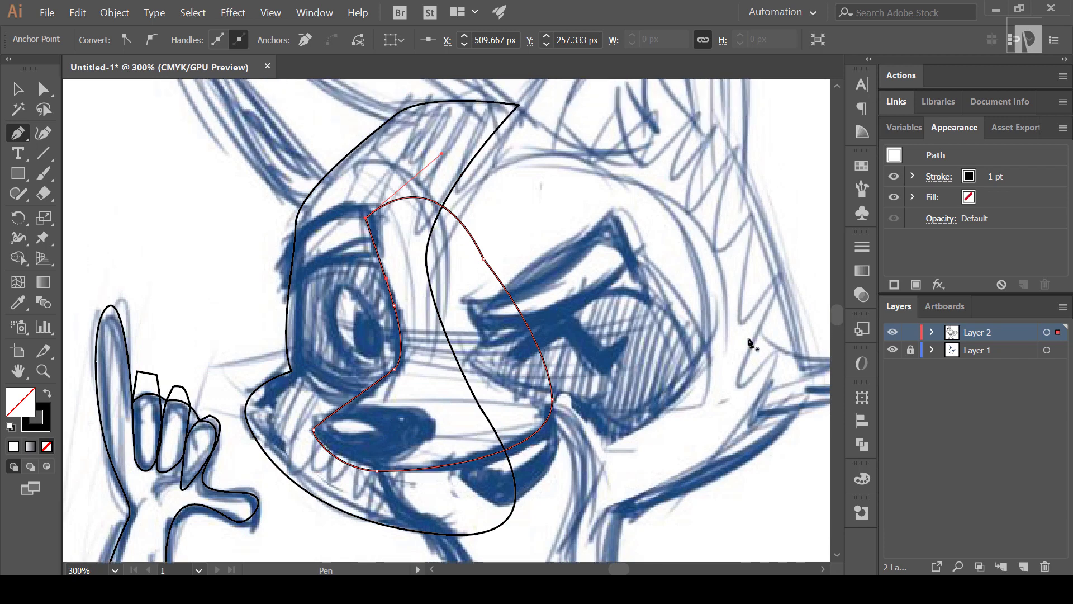
pyautogui.scroll(-2, 469, 402)
pyautogui.scroll(-5, 486, 363)
pyautogui.moveTo(721, 280); pyautogui.dragTo(731, 276)
pyautogui.scroll(4, 730, 275)
pyautogui.click(631, 185)
pyautogui.moveTo(428, 159); pyautogui.dragTo(335, 260)
pyautogui.scroll(5, 447, 279)
pyautogui.moveTo(612, 252); pyautogui.dragTo(786, 211)
# Step: Trace the head's remaining fur details, including the forehead tufts, the pointed cheek tufts and the open eye's brow
pyautogui.keyDown('alt'); pyautogui.scroll(-3, 503, 280); pyautogui.keyUp('alt')
pyautogui.hscroll(-5, 335, 279)
pyautogui.click(268, 378)
pyautogui.keyDown('alt'); pyautogui.scroll(2, 307, 329); pyautogui.keyUp('alt')
pyautogui.moveTo(372, 301); pyautogui.dragTo(313, 326)
pyautogui.click(431, 211)
pyautogui.keyDown('alt'); pyautogui.scroll(3, 447, 279); pyautogui.keyUp('alt')
pyautogui.moveTo(573, 362); pyautogui.dragTo(612, 455)
pyautogui.keyDown('alt'); pyautogui.scroll(-2, 613, 455); pyautogui.keyUp('alt')
pyautogui.click(615, 358)
pyautogui.moveTo(627, 376); pyautogui.dragTo(631, 372)
# Step: Trace the winking eye's brow as a closed path rising in a curve to a sharp peak and dropping to its outer end
pyautogui.scroll(2, 615, 368)
pyautogui.hscroll(-3, 615, 368)
pyautogui.click(304, 349)
pyautogui.moveTo(550, 348); pyautogui.dragTo(545, 290)
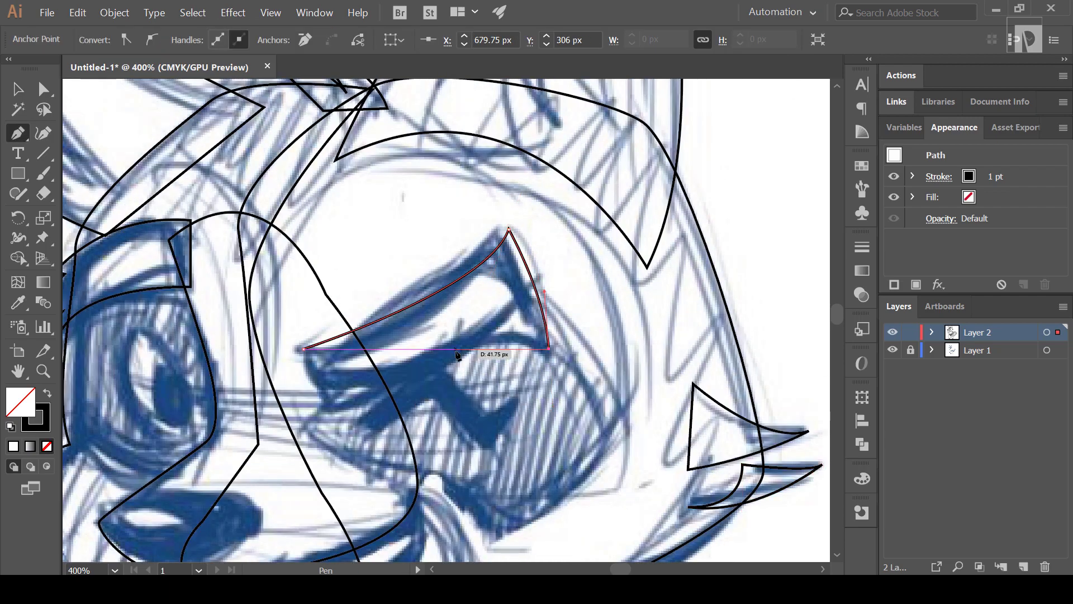
pyautogui.click(304, 349)
# Step: Trace the remaining facial features, including the winking eye's lid, the open eye with its pupil, the nose and the mouth
pyautogui.keyDown('alt'); pyautogui.scroll(-2, 456, 354); pyautogui.keyUp('alt')
pyautogui.moveTo(587, 211); pyautogui.dragTo(491, 460)
pyautogui.click(311, 247)
pyautogui.scroll(2, 311, 247)
pyautogui.moveTo(645, 398); pyautogui.dragTo(610, 439)
pyautogui.keyDown('alt'); pyautogui.scroll(2, 609, 440); pyautogui.keyUp('alt')
pyautogui.click(360, 400)
pyautogui.keyDown('alt'); pyautogui.scroll(2, 359, 400); pyautogui.keyUp('alt')
pyautogui.moveTo(483, 396); pyautogui.dragTo(492, 300)
pyautogui.keyDown('alt'); pyautogui.scroll(-2, 599, 443); pyautogui.keyUp('alt')
pyautogui.moveTo(470, 416); pyautogui.dragTo(495, 414)
# Step: Trace the shirt's collar and the fold lines across its front as separate paths
pyautogui.keyDown('alt'); pyautogui.scroll(-2, 495, 414); pyautogui.keyUp('alt')
pyautogui.scroll(2, 496, 414)
pyautogui.click(472, 234)
pyautogui.moveTo(537, 472); pyautogui.dragTo(585, 489)
pyautogui.keyDown('alt'); pyautogui.scroll(-4, 585, 490); pyautogui.keyUp('alt')
pyautogui.keyDown('alt'); pyautogui.scroll(2, 503, 391); pyautogui.keyUp('alt')
# Step: Trace the inner contour lines along both trouser legs and the short seam rising from the crotch toward the belt flap
pyautogui.scroll(-2, 447, 391)
pyautogui.moveTo(423, 415); pyautogui.dragTo(471, 572)
pyautogui.keyDown('alt'); pyautogui.scroll(-2, 587, 400); pyautogui.keyUp('alt')
pyautogui.click(456, 443)
pyautogui.moveTo(652, 371); pyautogui.dragTo(643, 551)
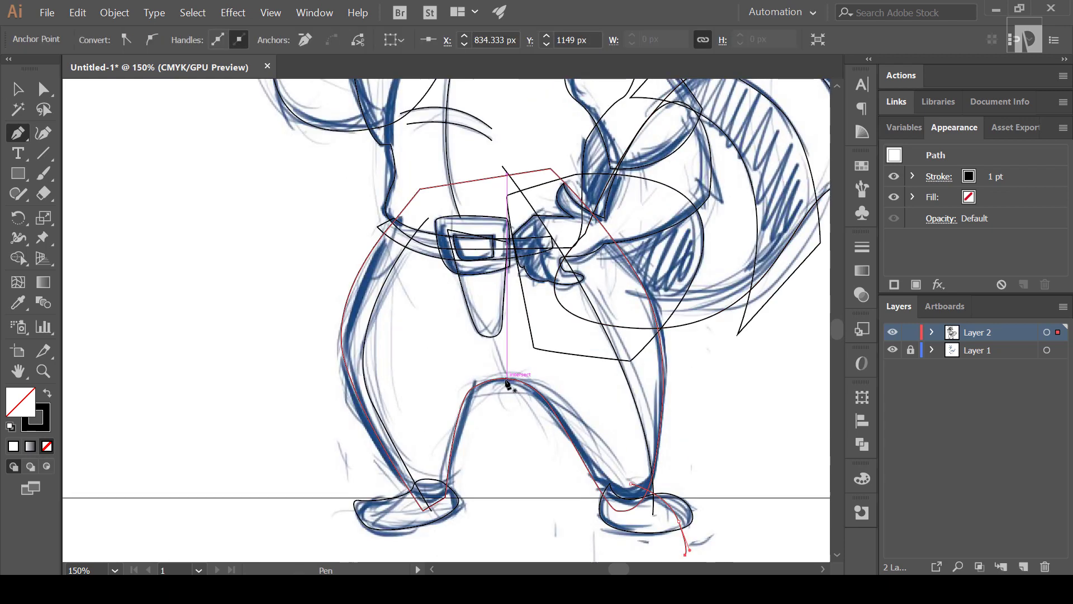
pyautogui.moveTo(506, 382); pyautogui.dragTo(496, 313)
# Step: Switch the artwork to Outline view and examine the traced paths of the whole raccoon
pyautogui.keyDown('alt'); pyautogui.scroll(-3, 496, 313); pyautogui.keyUp('alt')
pyautogui.scroll(1, 493, 309)
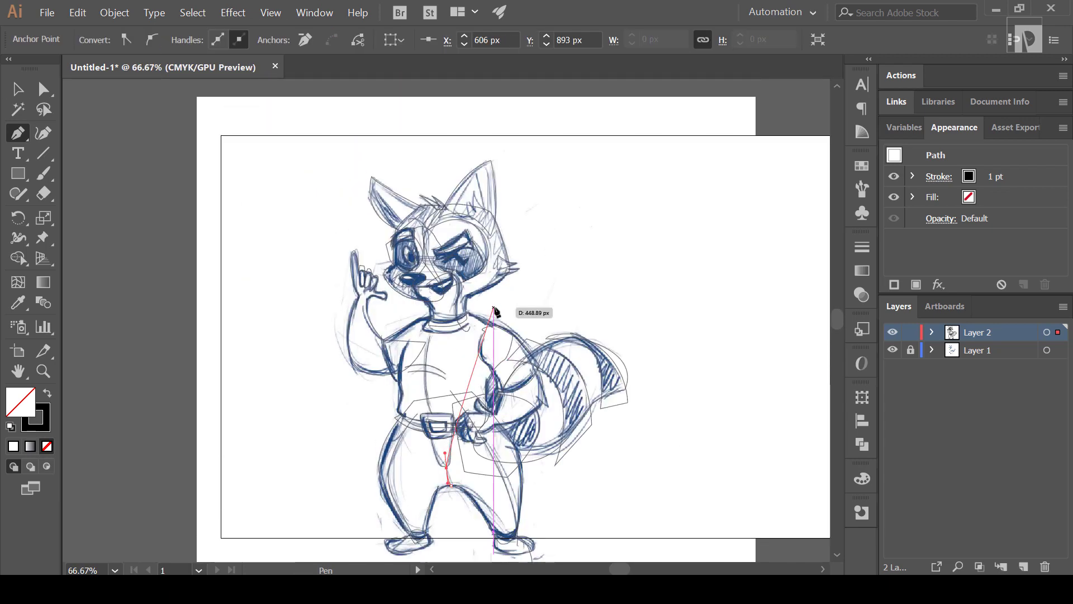
pyautogui.hotkey('ctrl', 'y')
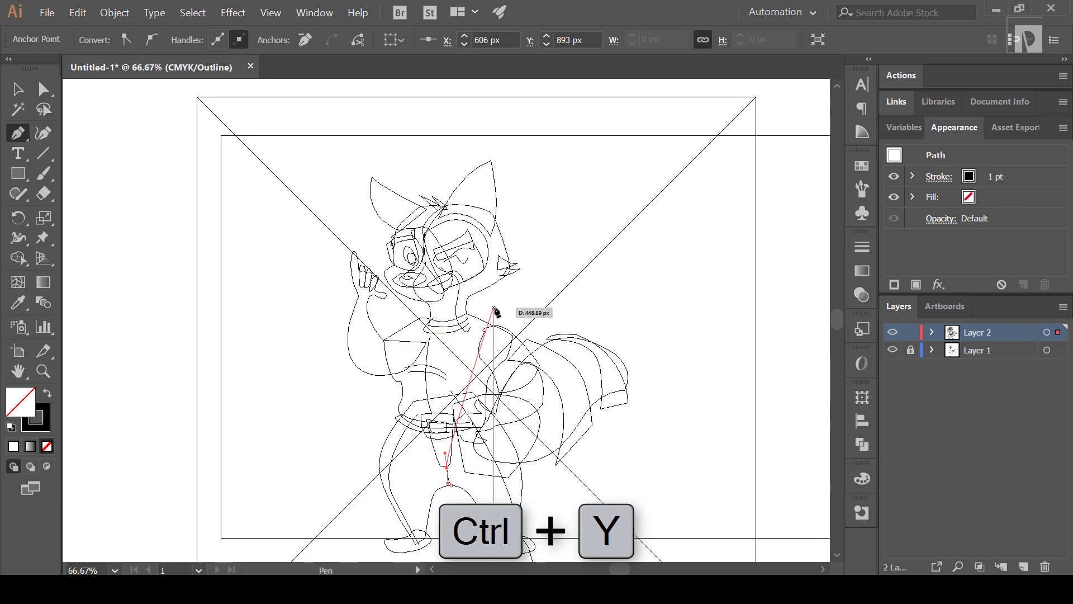
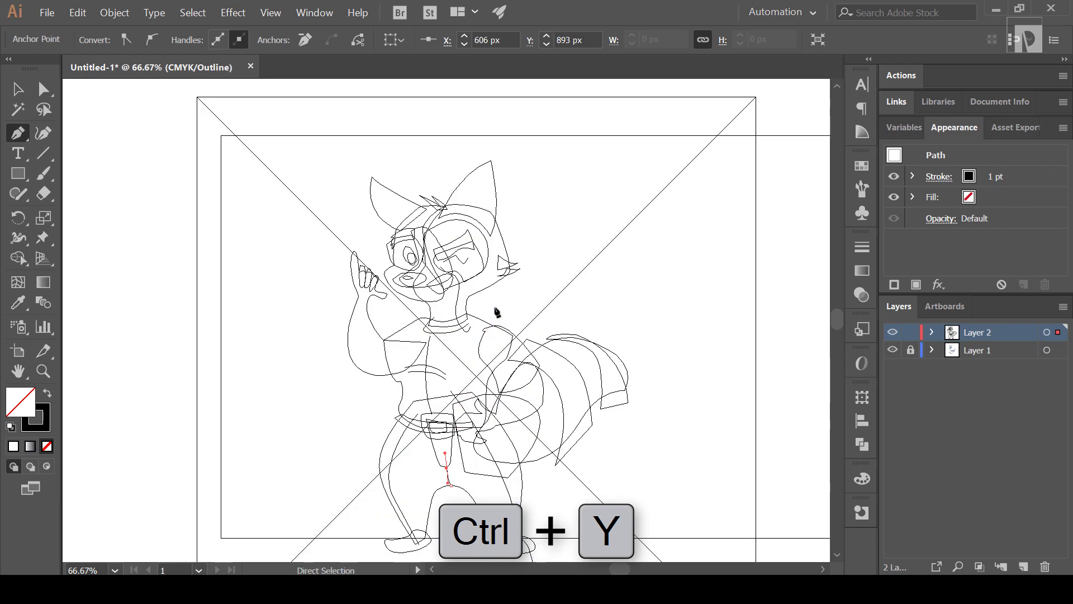
pyautogui.scroll(1, 496, 309)
pyautogui.scroll(-1, 496, 308)
pyautogui.scroll(-1, 496, 310)
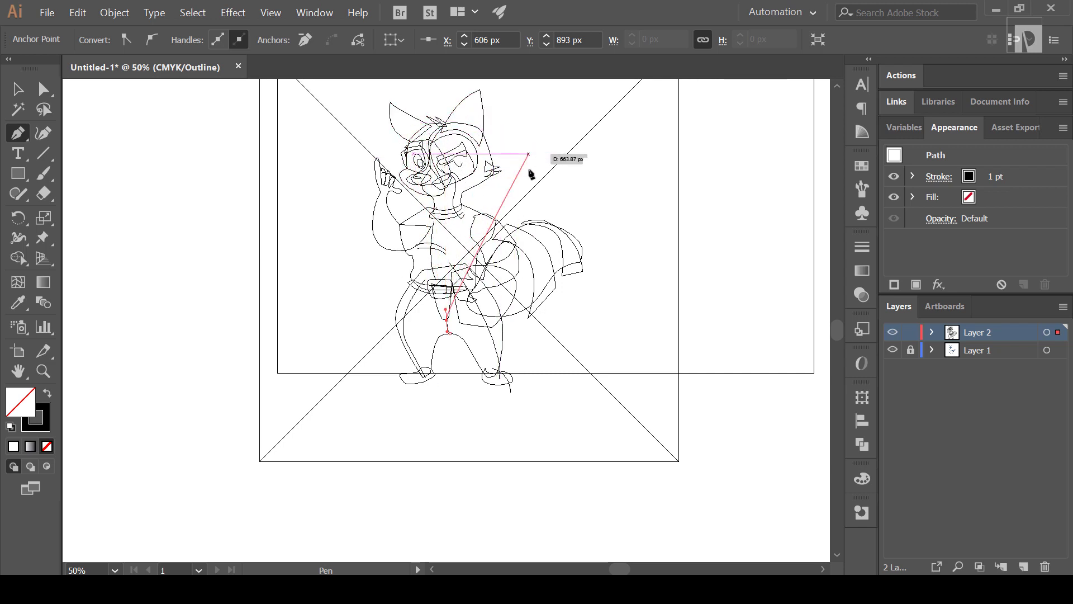
# Step: Return the artwork from Outline view to the normal preview and deselect all paths
pyautogui.hotkey('ctrl', '=')
pyautogui.hotkey('ctrl', '=')
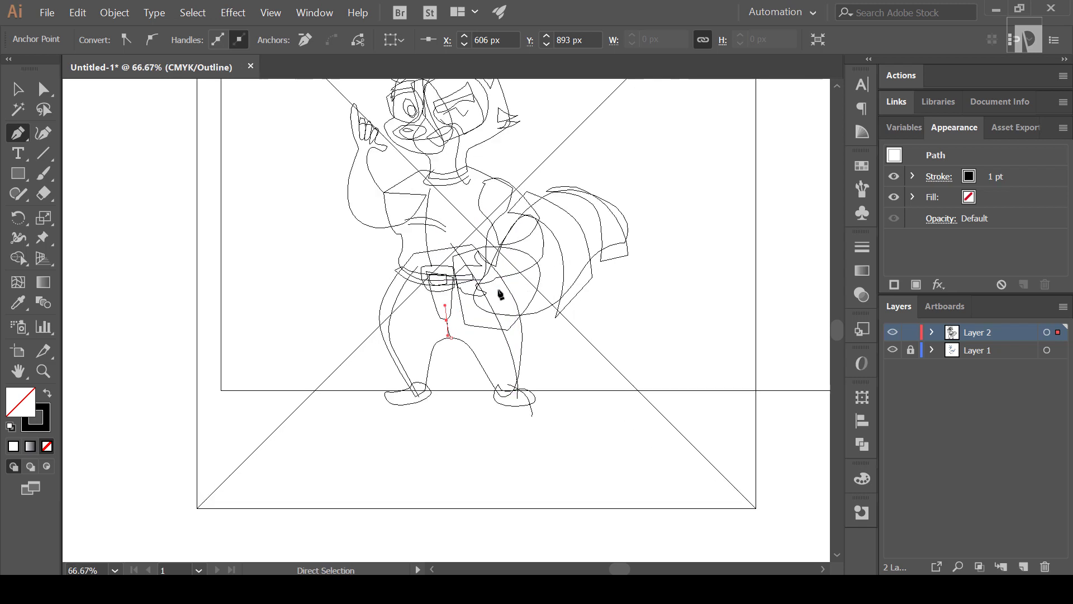
pyautogui.scroll(1, 617, 322)
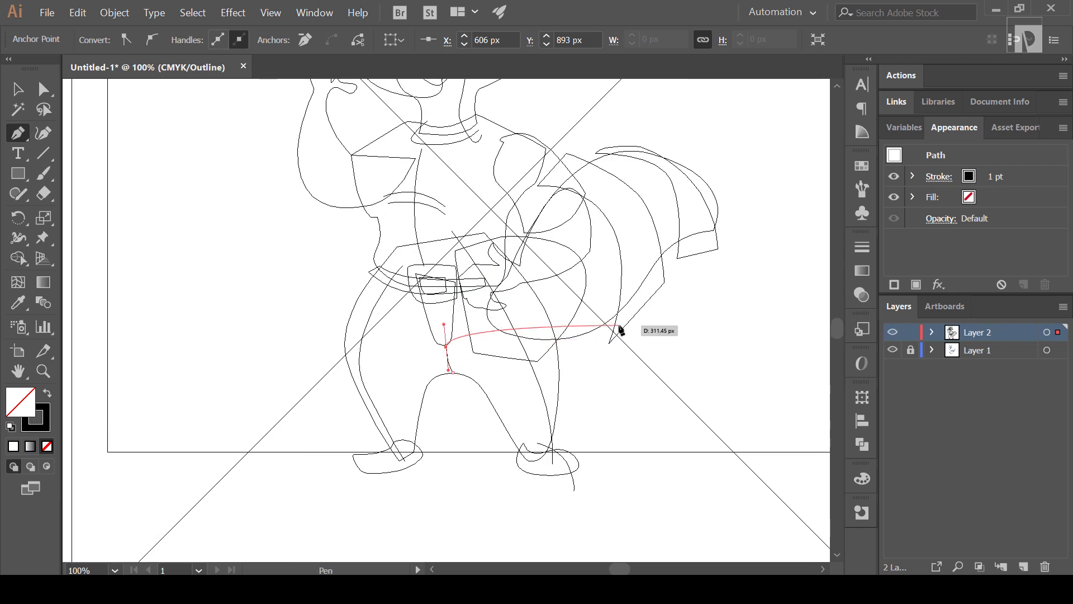
pyautogui.scroll(5, 558, 354)
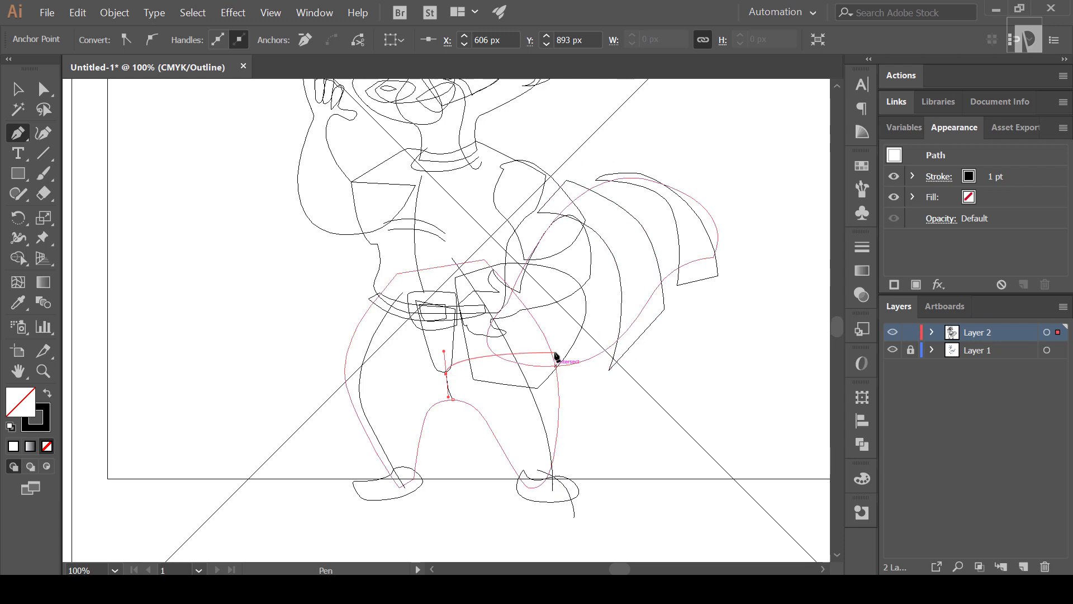
pyautogui.click(24, 91)
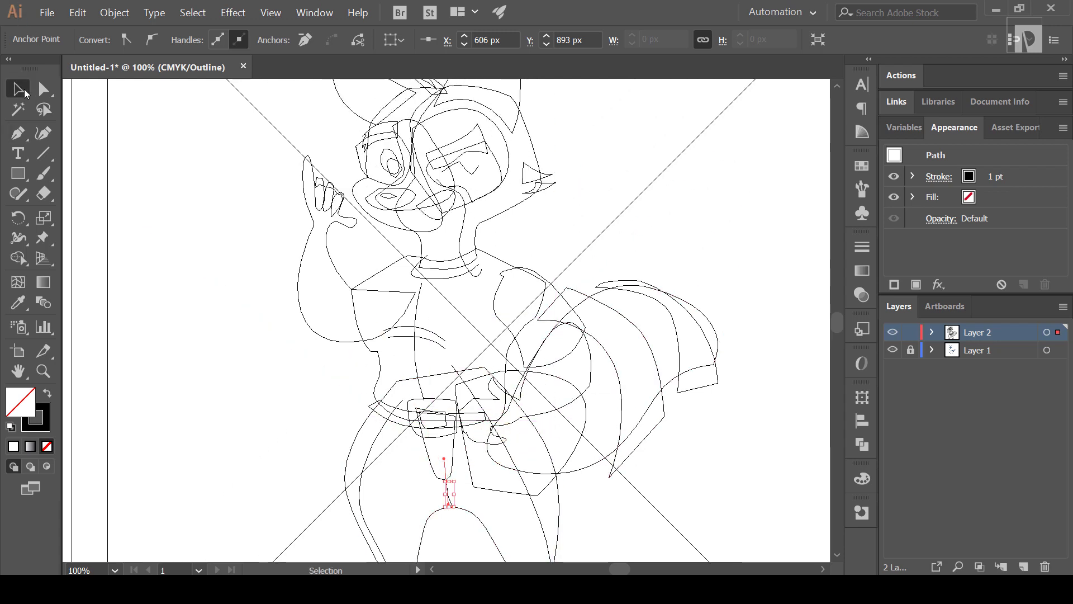
pyautogui.hotkey('ctrl', 'y')
pyautogui.hotkey('ctrl', '-')
pyautogui.hotkey('ctrl', '-')
pyautogui.hotkey('ctrl', '-')
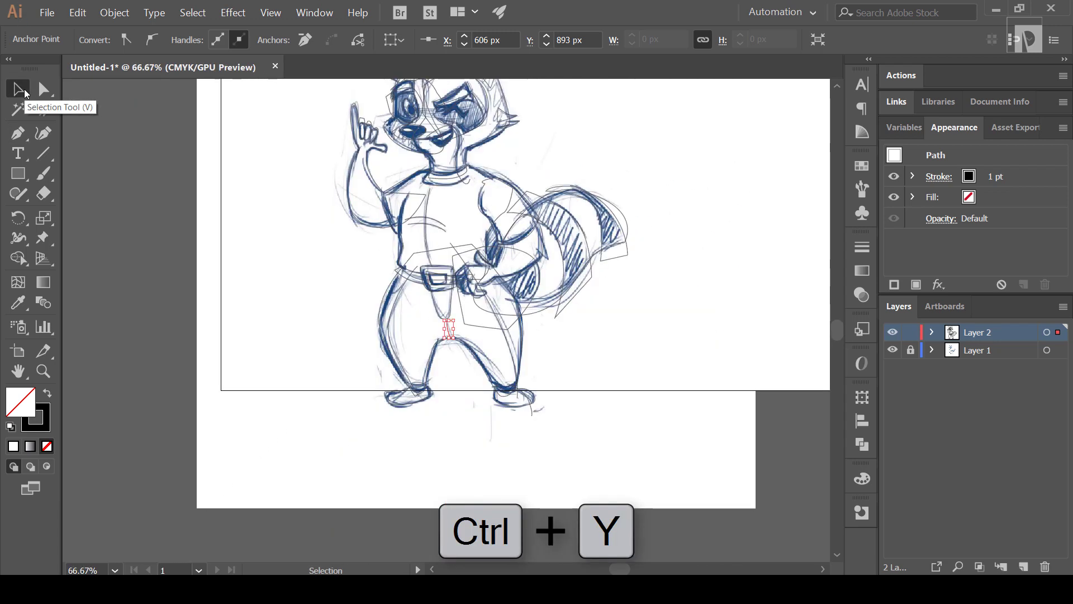
pyautogui.click(352, 144)
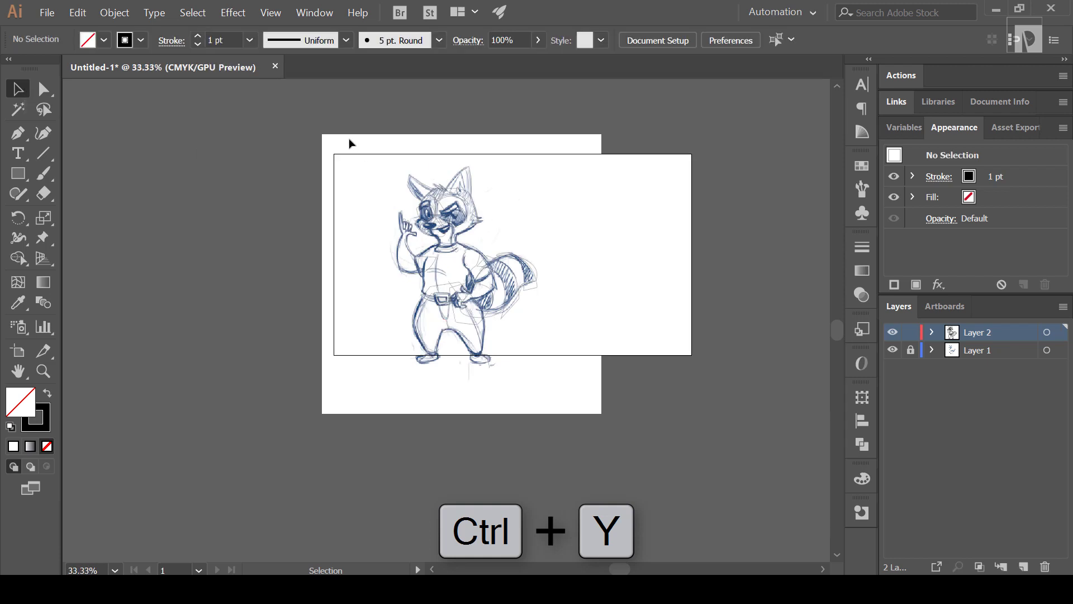
# Step: Copy all traced paths, lock Layer 2 and paste the copy in place on a new layer above it
pyautogui.scroll(-2, 603, 378)
pyautogui.hotkey('ctrl', 'a')
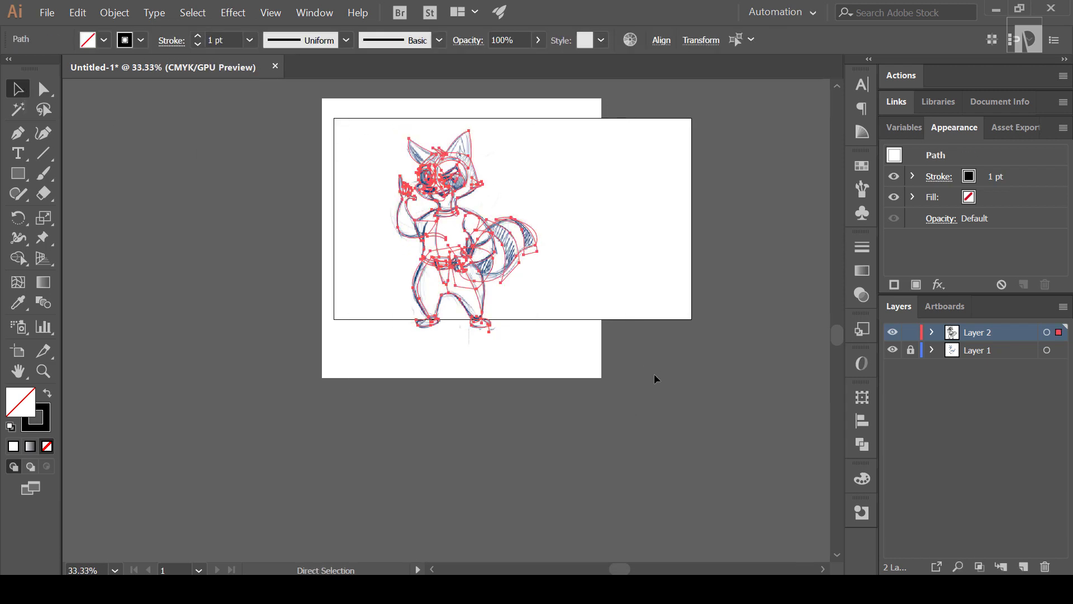
pyautogui.hotkey('ctrl', 'c')
pyautogui.press('v')
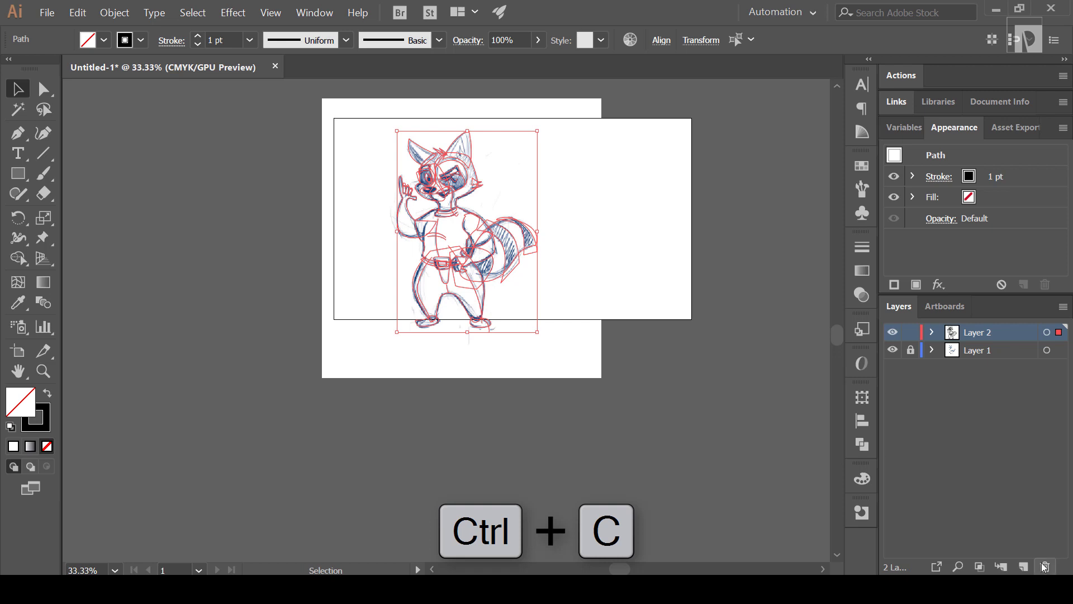
pyautogui.click(1022, 566)
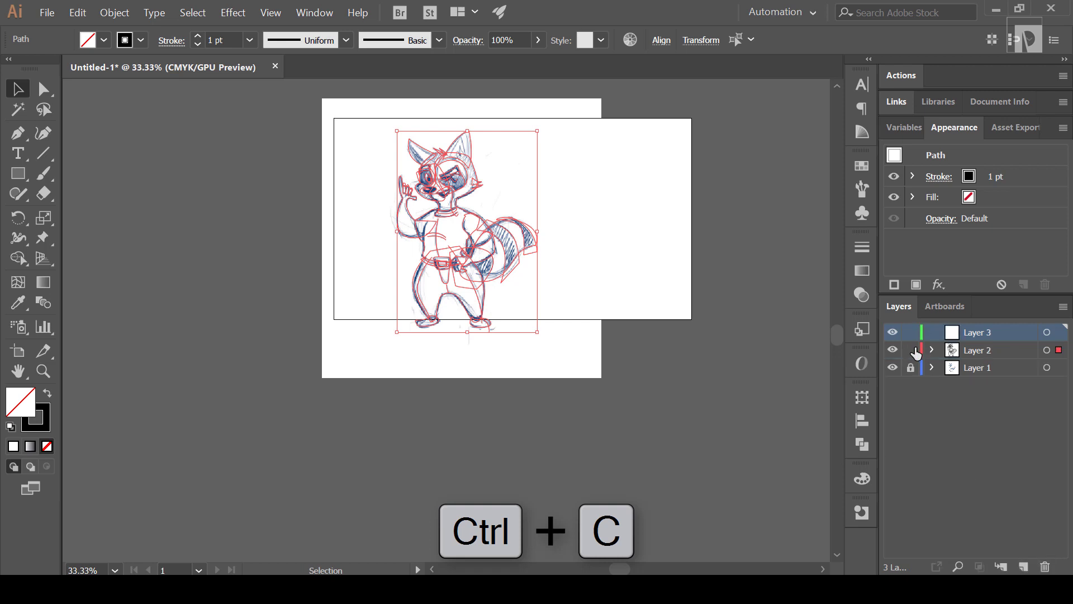
pyautogui.click(911, 350)
pyautogui.hotkey('ctrl', 'f')
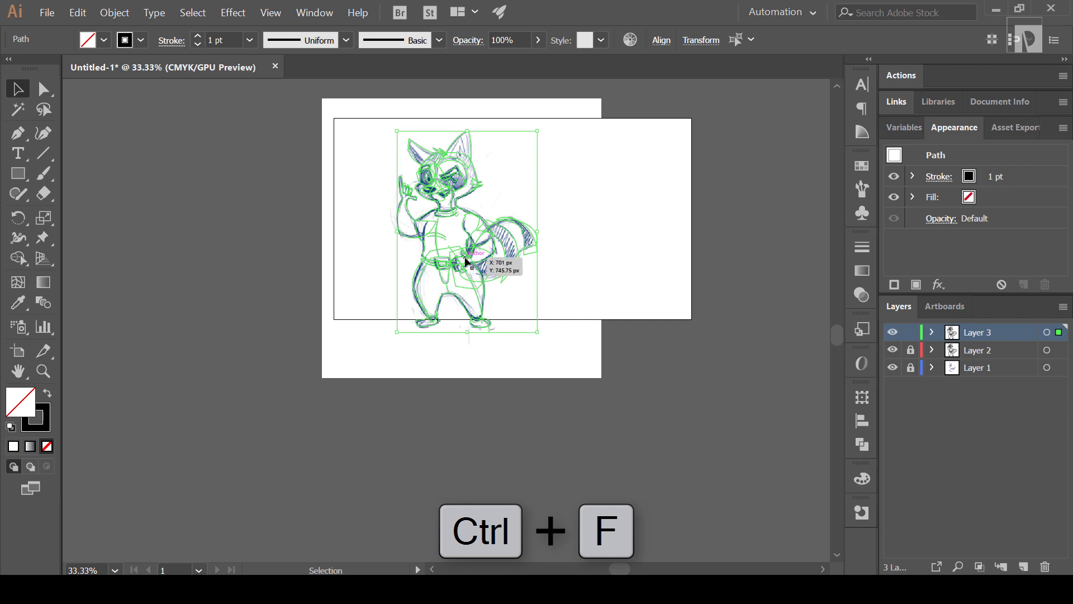
# Step: Move the pasted line art to the right, clear of the sketch, and deselect it
pyautogui.moveTo(469, 260)
pyautogui.mouseDown()
pyautogui.moveTo(656, 255)
pyautogui.moveTo(642, 246)
pyautogui.mouseUp()
pyautogui.hotkey('ctrl', '+')
pyautogui.hotkey('ctrl', '+')
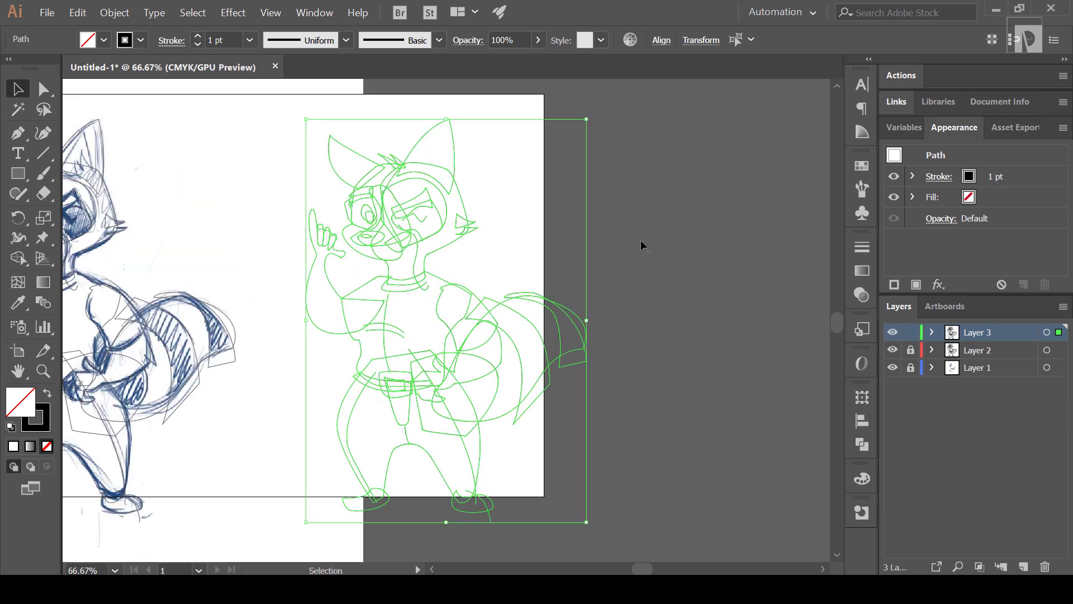
pyautogui.click(637, 293)
pyautogui.moveTo(517, 268); pyautogui.dragTo(643, 264)
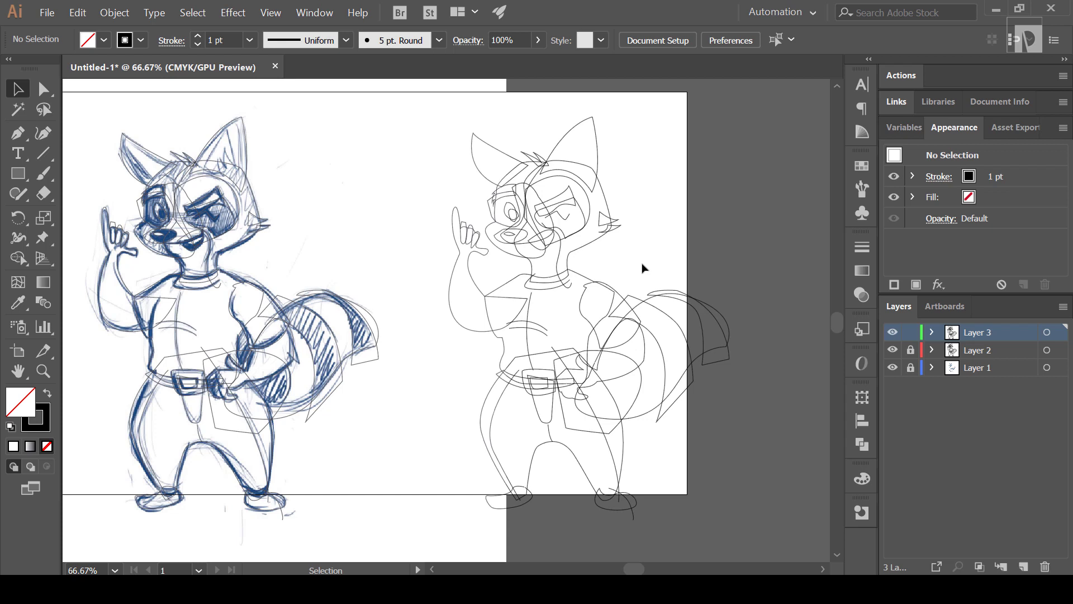
# Step: Fill the raised arm of the copied raccoon with orange #e57c13
pyautogui.click(476, 270)
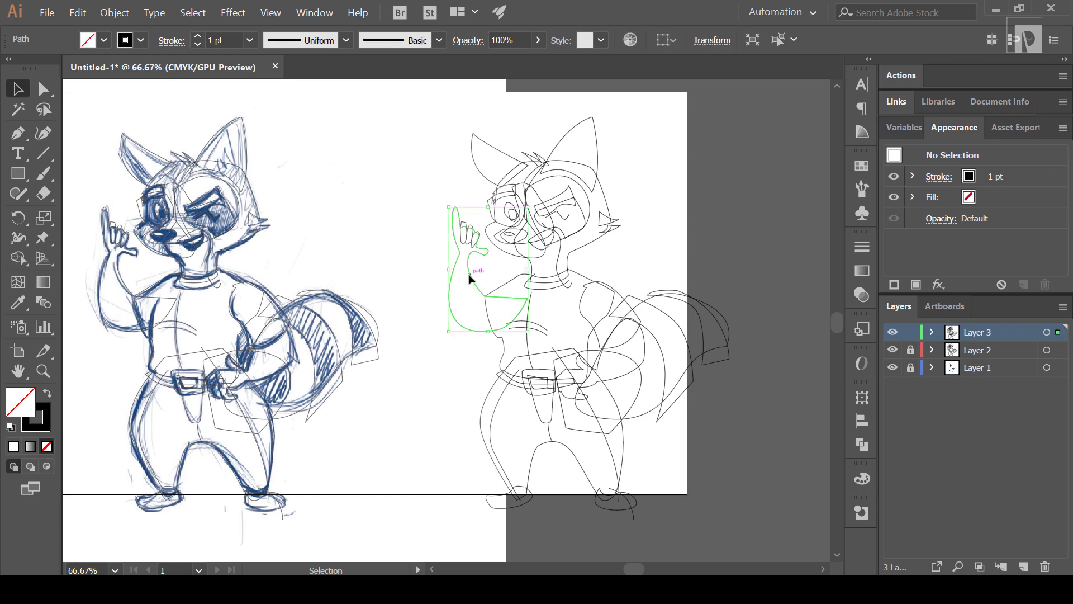
pyautogui.doubleClick(25, 406)
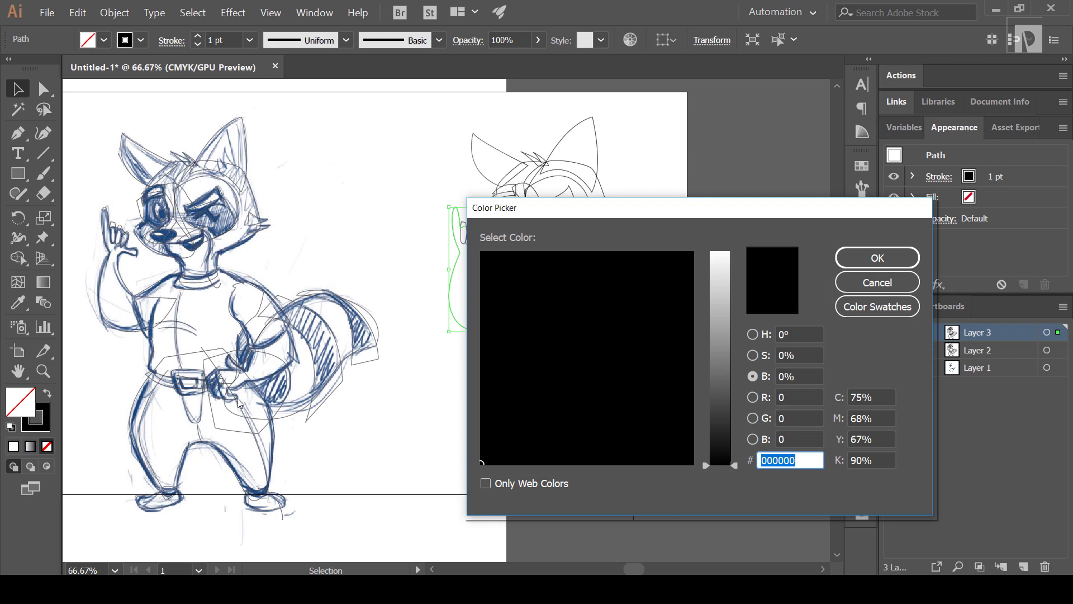
pyautogui.moveTo(723, 383); pyautogui.dragTo(725, 273)
pyautogui.moveTo(544, 269)
pyautogui.mouseDown()
pyautogui.moveTo(527, 273)
pyautogui.moveTo(498, 250)
pyautogui.moveTo(520, 251)
pyautogui.mouseUp()
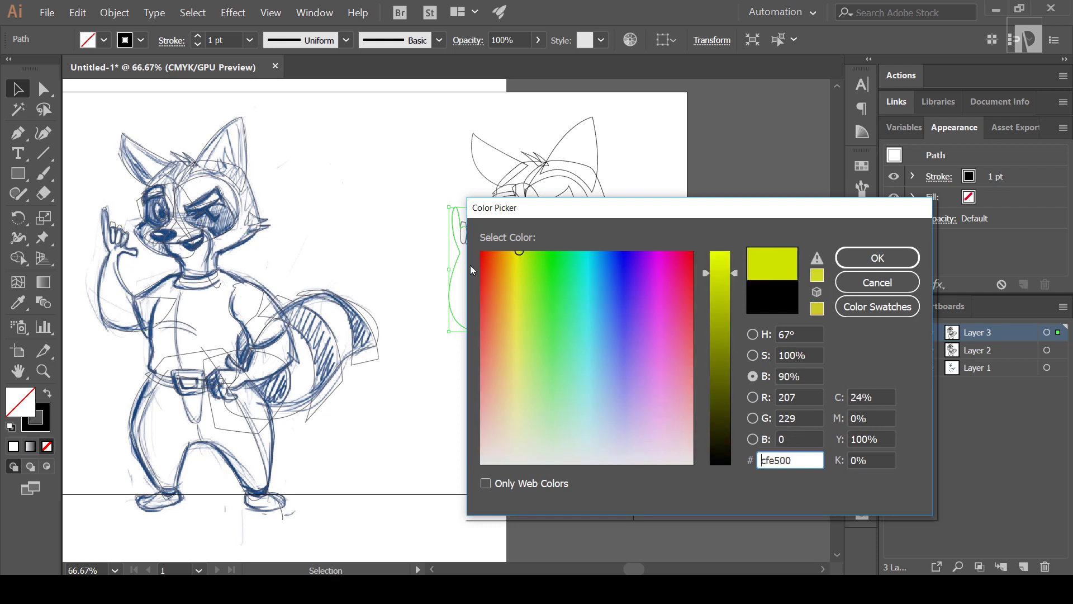
pyautogui.click(500, 267)
pyautogui.click(497, 268)
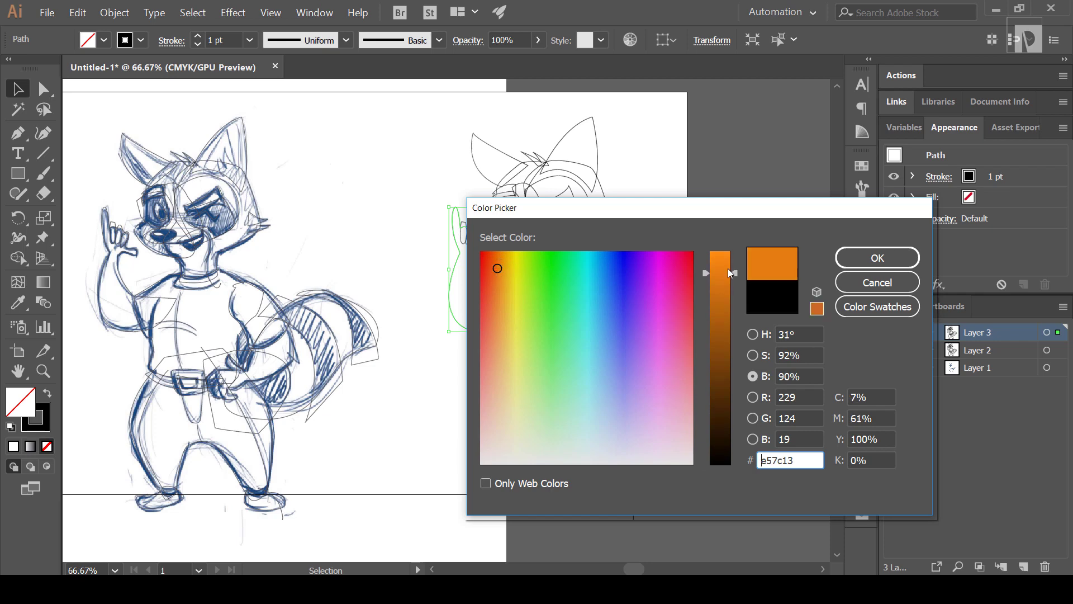
pyautogui.click(877, 258)
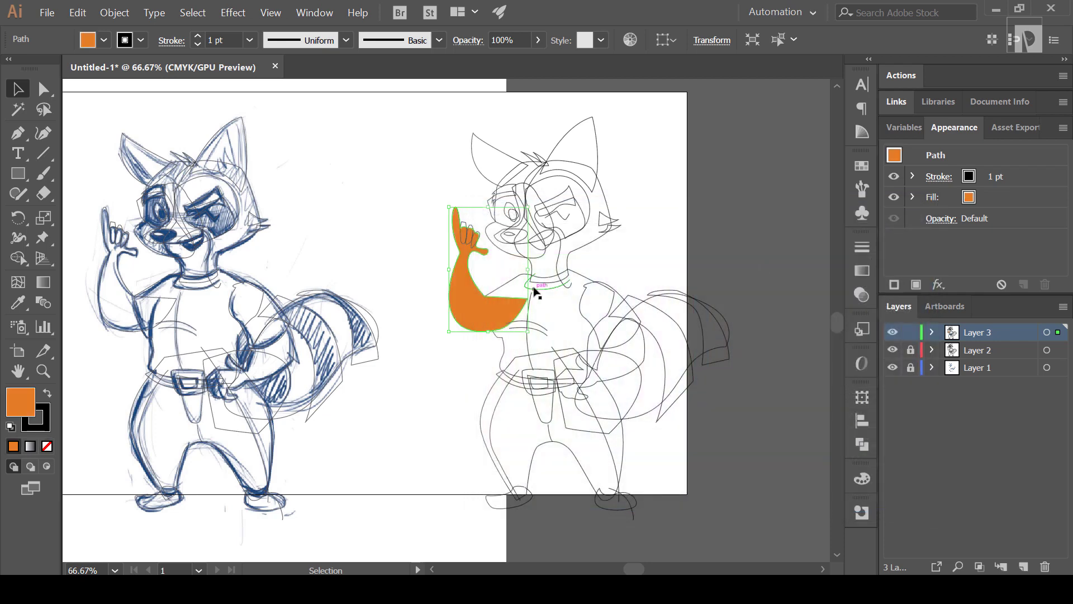
# Step: Fill the arm resting on the hip with the raised arm's orange using the Eyedropper
pyautogui.hotkey('ctrl', '=')
pyautogui.scroll(-5, 537, 302)
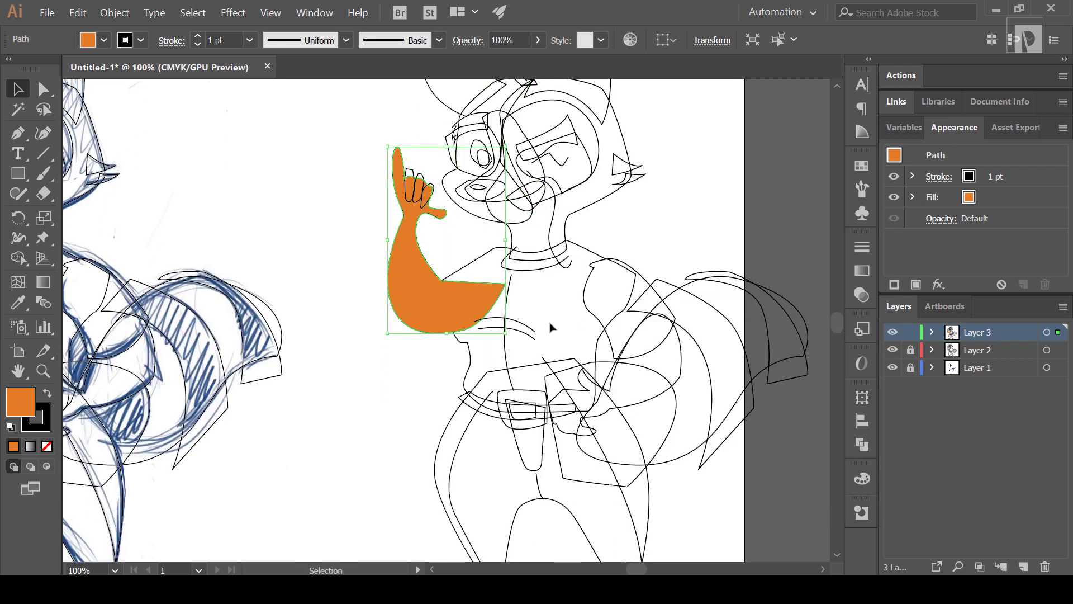
pyautogui.click(627, 302)
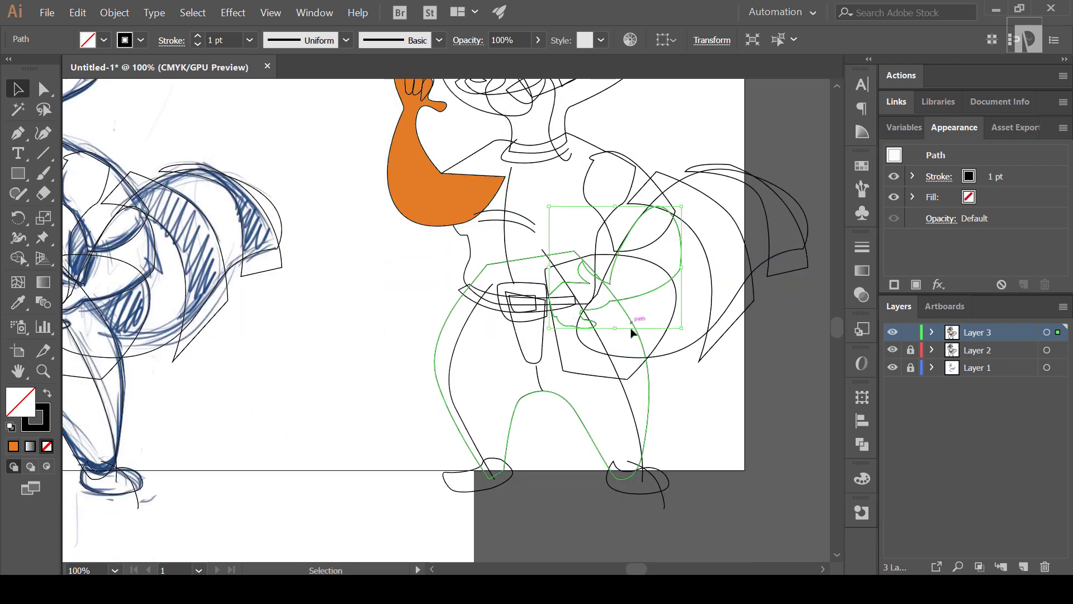
pyautogui.scroll(3, 631, 324)
pyautogui.press('i')
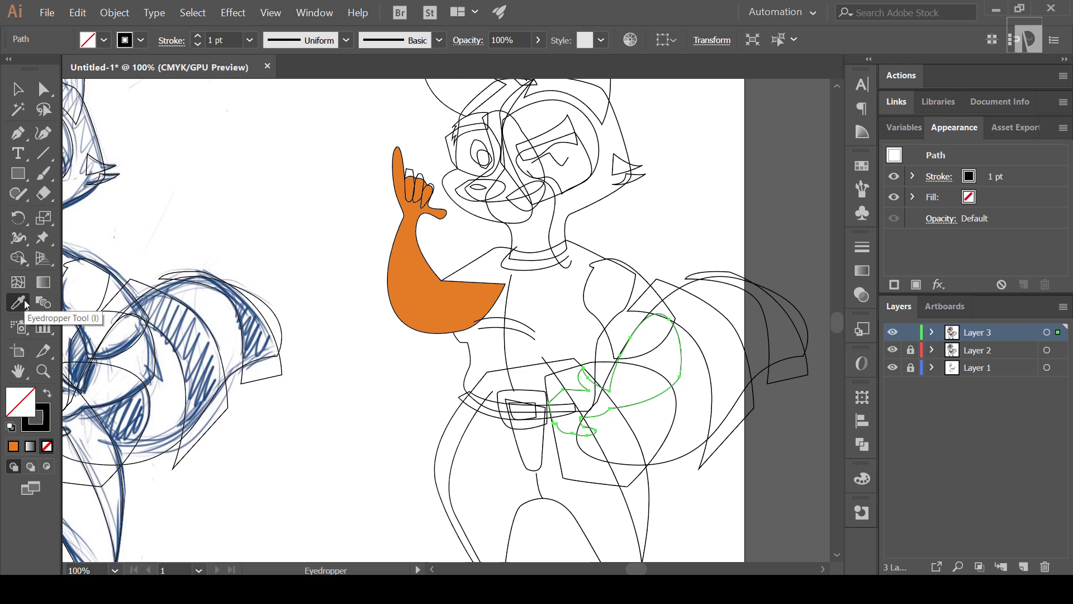
pyautogui.click(462, 290)
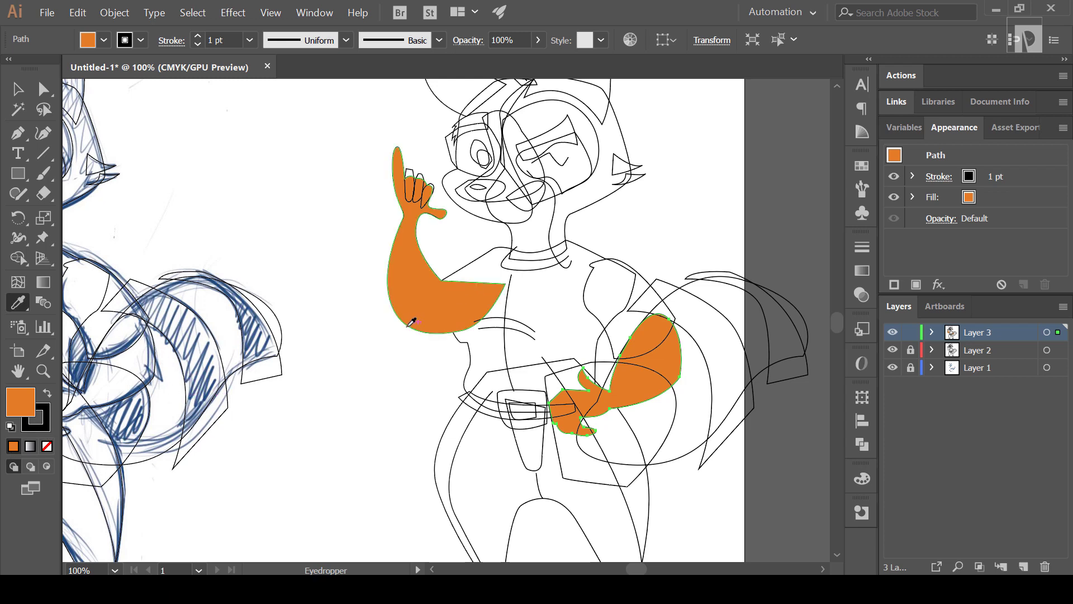
# Step: Select the raised orange arm together with its three curled finger shapes and copy them
pyautogui.scroll(2, 412, 316)
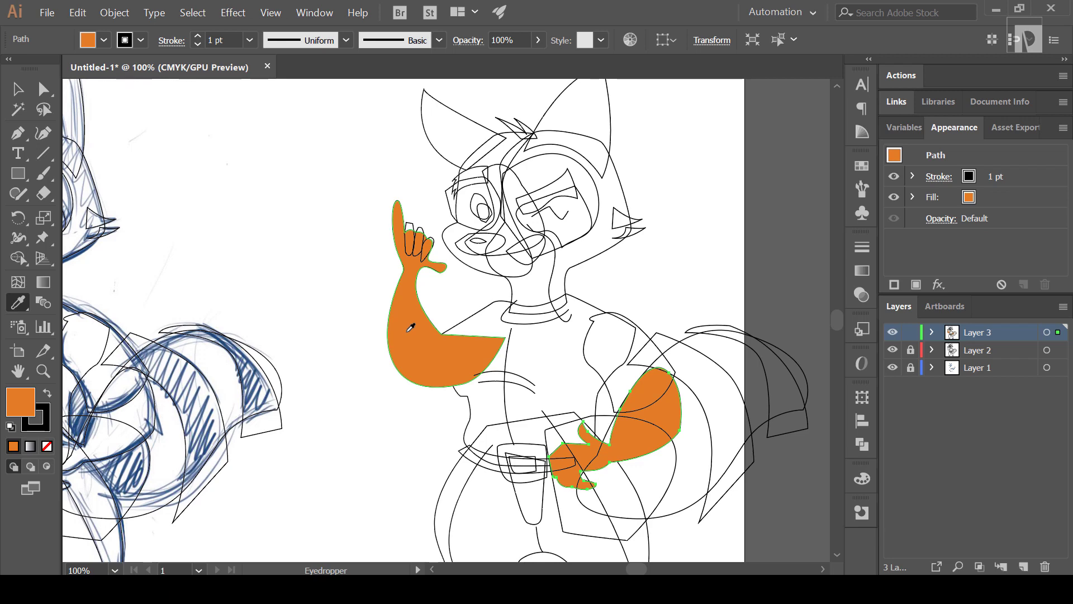
pyautogui.hotkey('ctrl', '+')
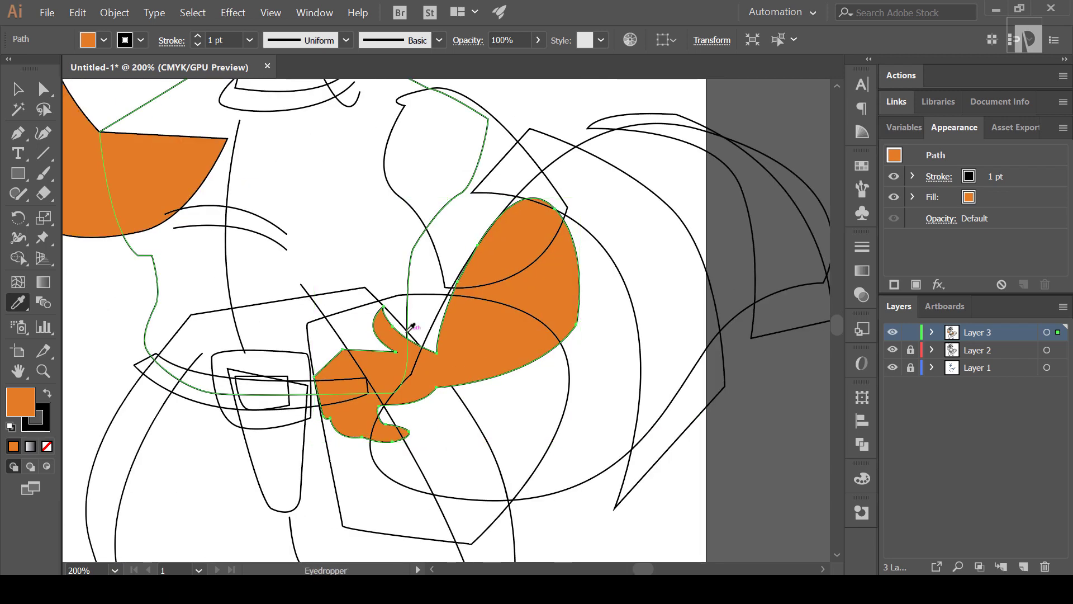
pyautogui.hotkey('ctrl', '+')
pyautogui.moveTo(409, 330); pyautogui.dragTo(607, 504)
pyautogui.moveTo(469, 279); pyautogui.dragTo(509, 422)
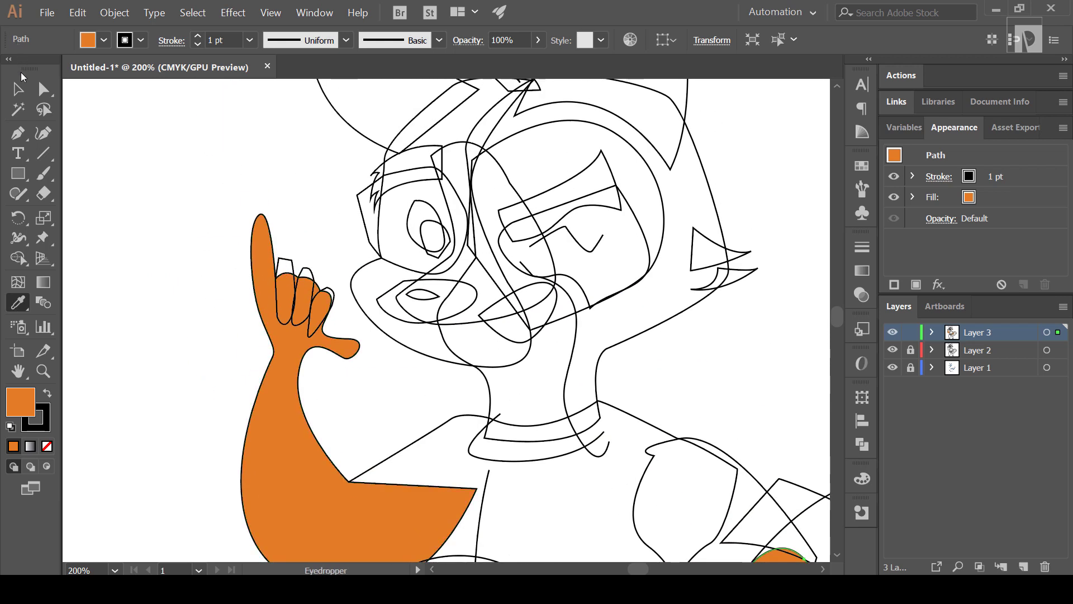
pyautogui.click(18, 88)
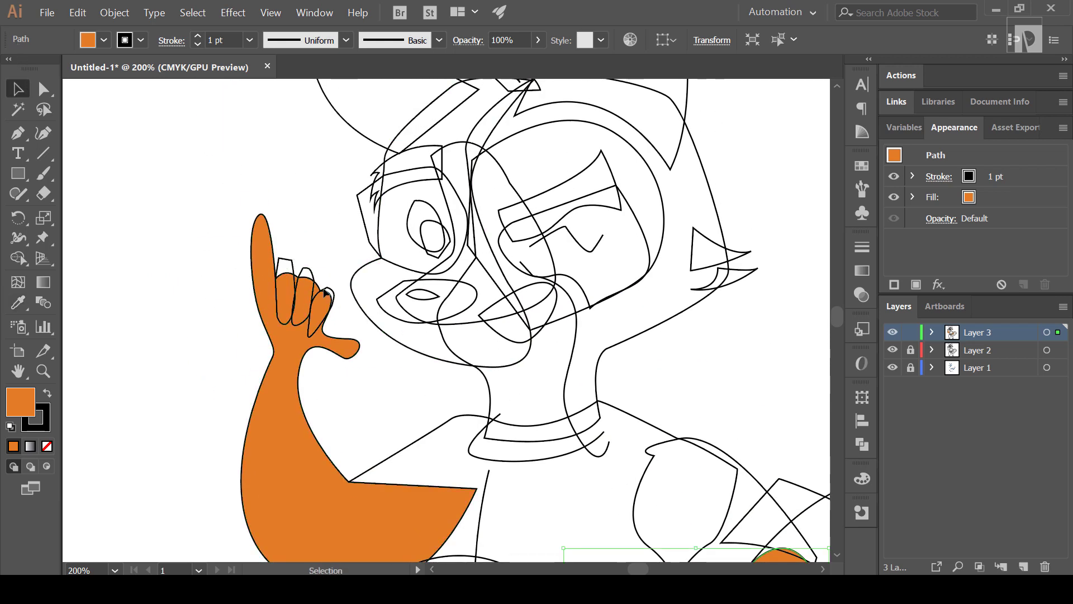
pyautogui.hotkey('ctrl', '+')
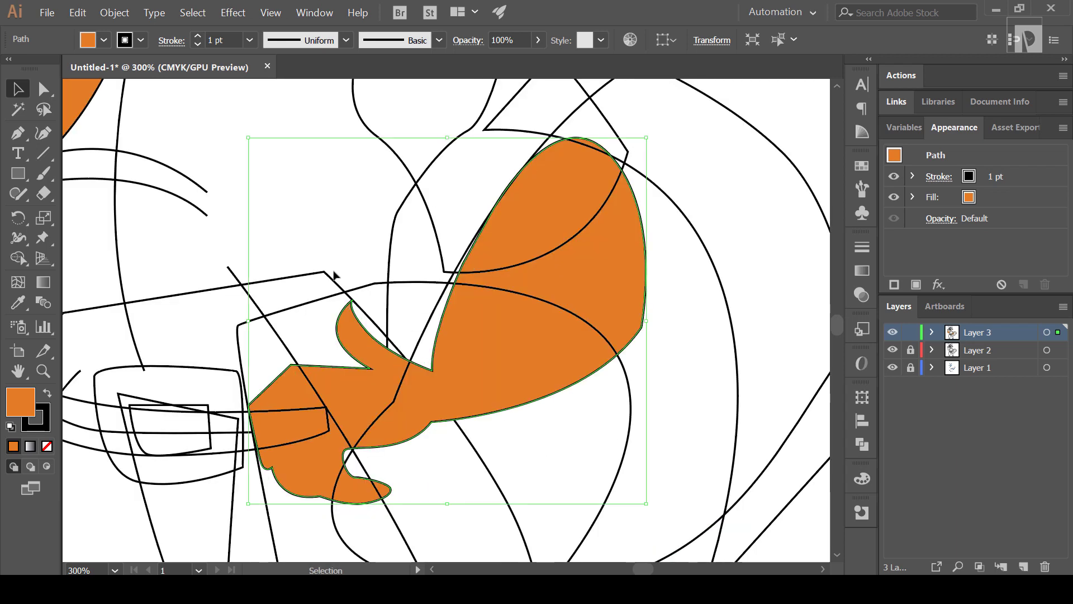
pyautogui.moveTo(271, 263); pyautogui.dragTo(580, 537)
pyautogui.moveTo(436, 262); pyautogui.dragTo(603, 542)
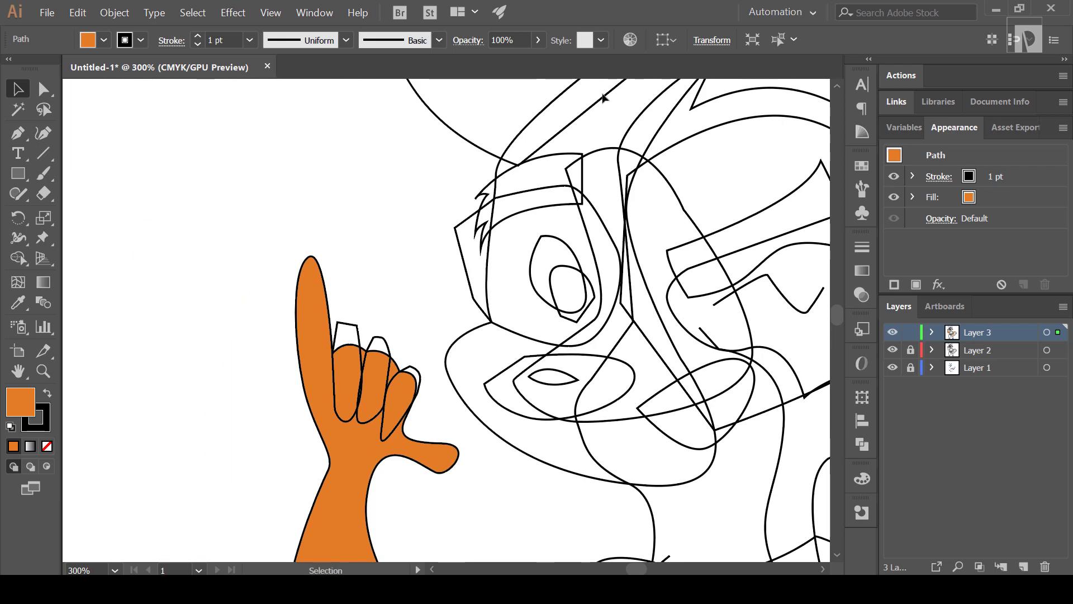
pyautogui.click(604, 98)
pyautogui.hotkey('ctrl', '+')
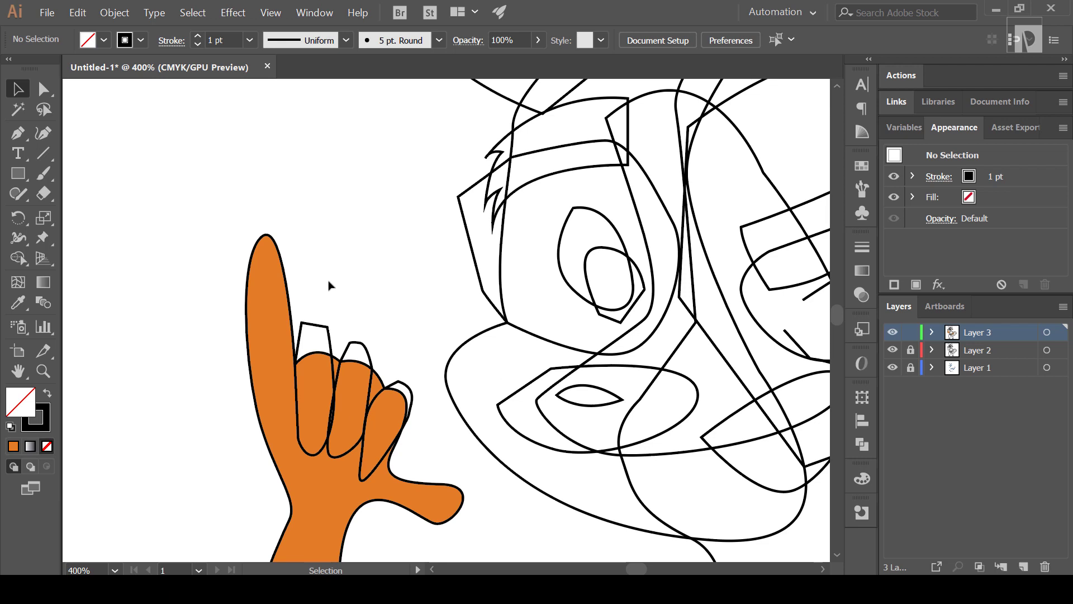
pyautogui.click(262, 318)
pyautogui.hotkey('ctrl', 'c')
pyautogui.moveTo(206, 300); pyautogui.dragTo(422, 453)
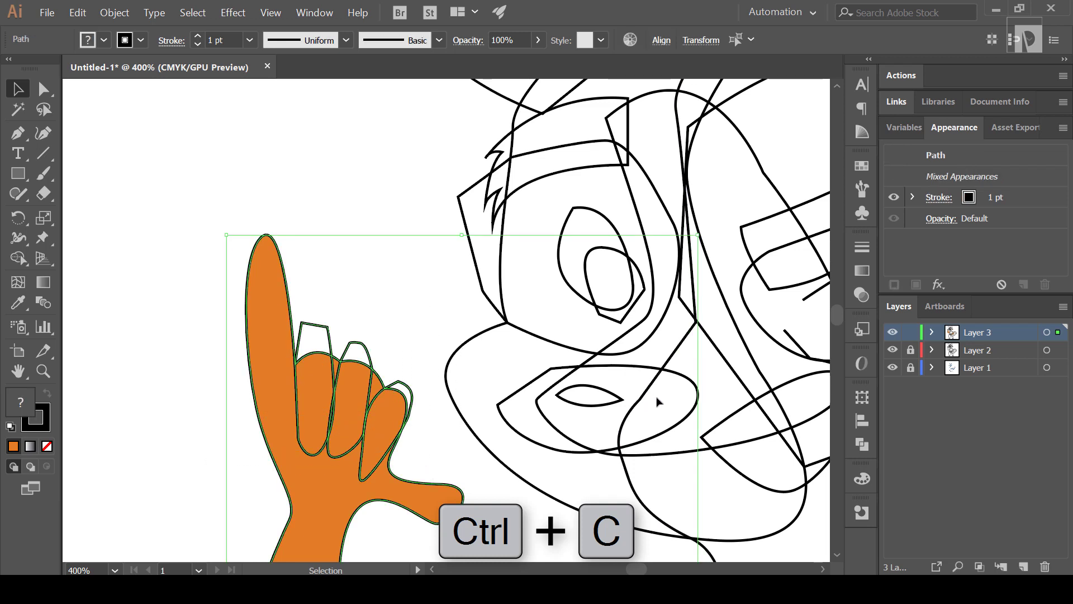
# Step: Divide the selected arm and finger shapes with the Pathfinder and ungroup the resulting pieces
pyautogui.click(862, 444)
pyautogui.click(331, 14)
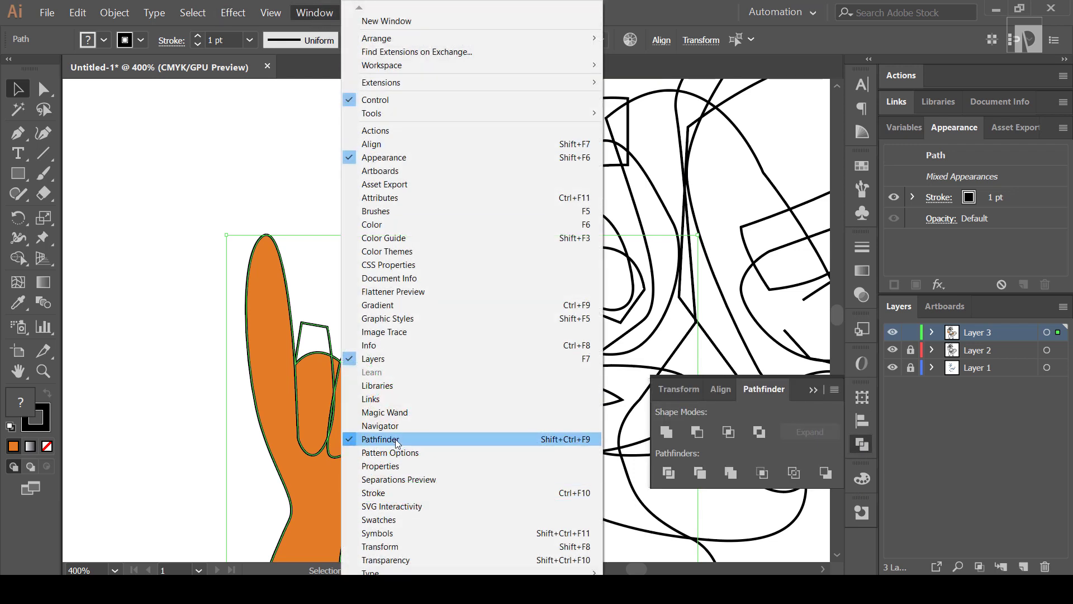
pyautogui.click(768, 390)
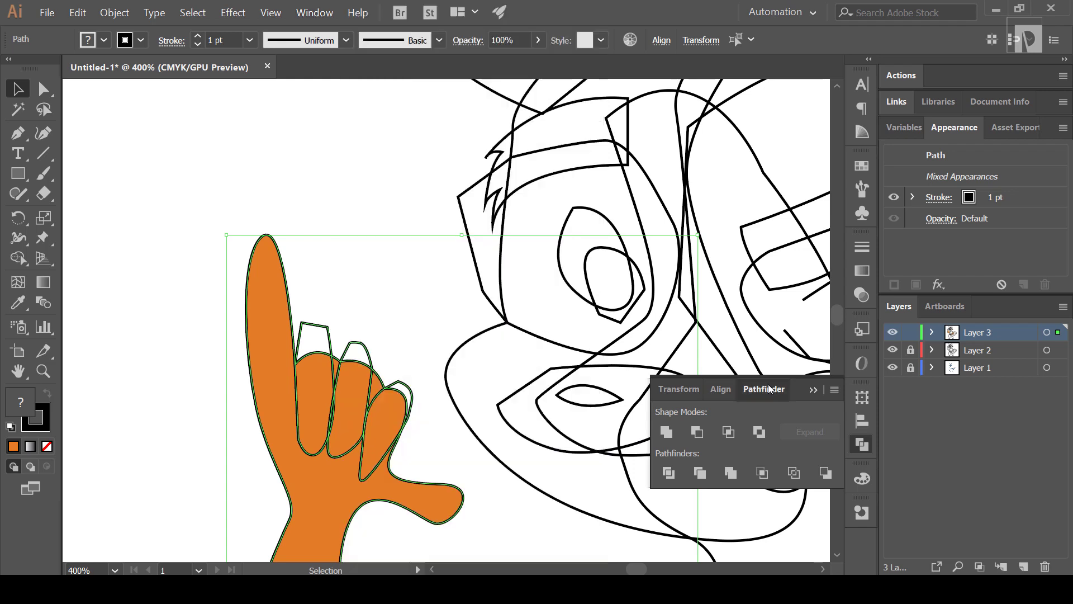
pyautogui.click(862, 443)
pyautogui.click(860, 451)
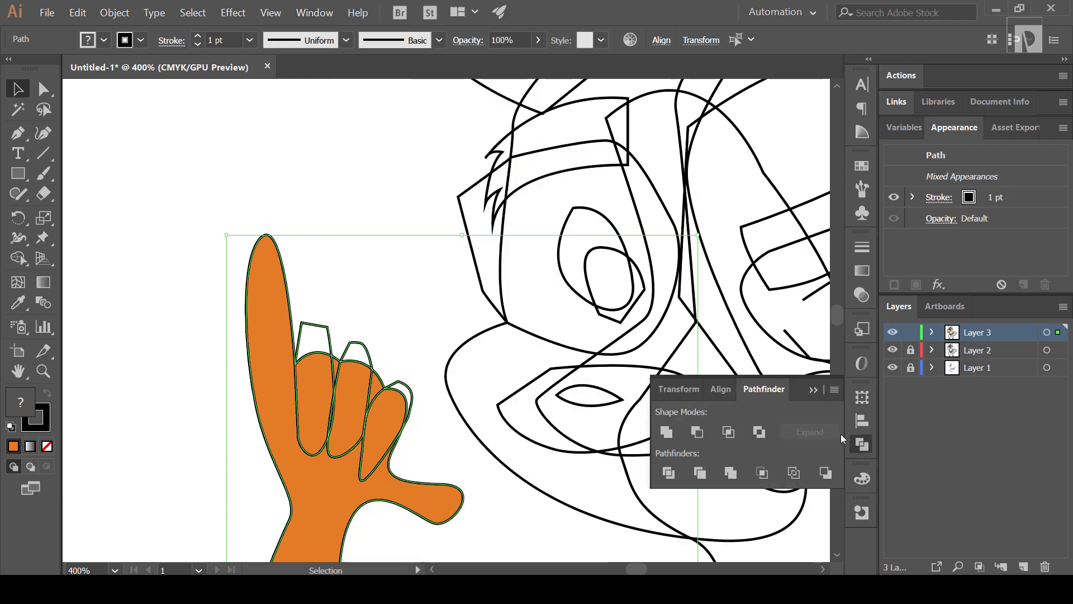
pyautogui.click(669, 474)
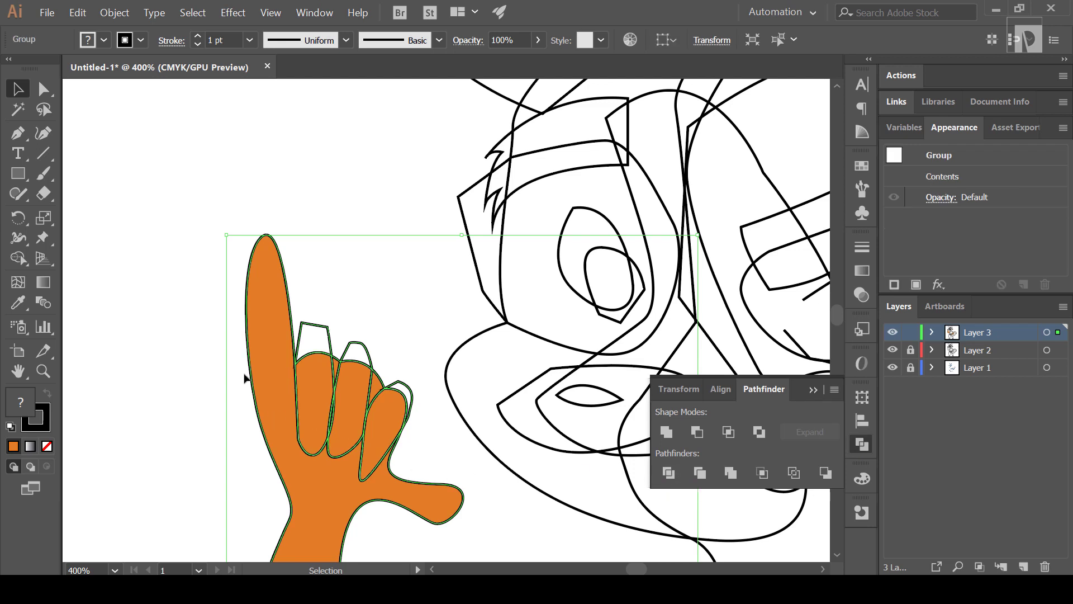
pyautogui.press('ctrl')
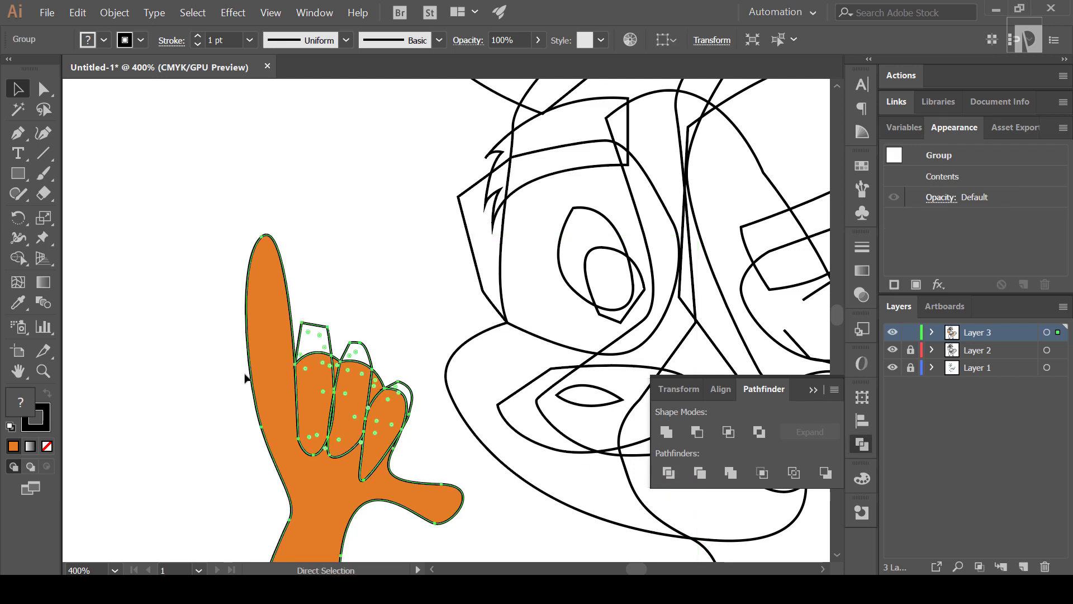
pyautogui.hotkey('ctrl', 'shift', 'g')
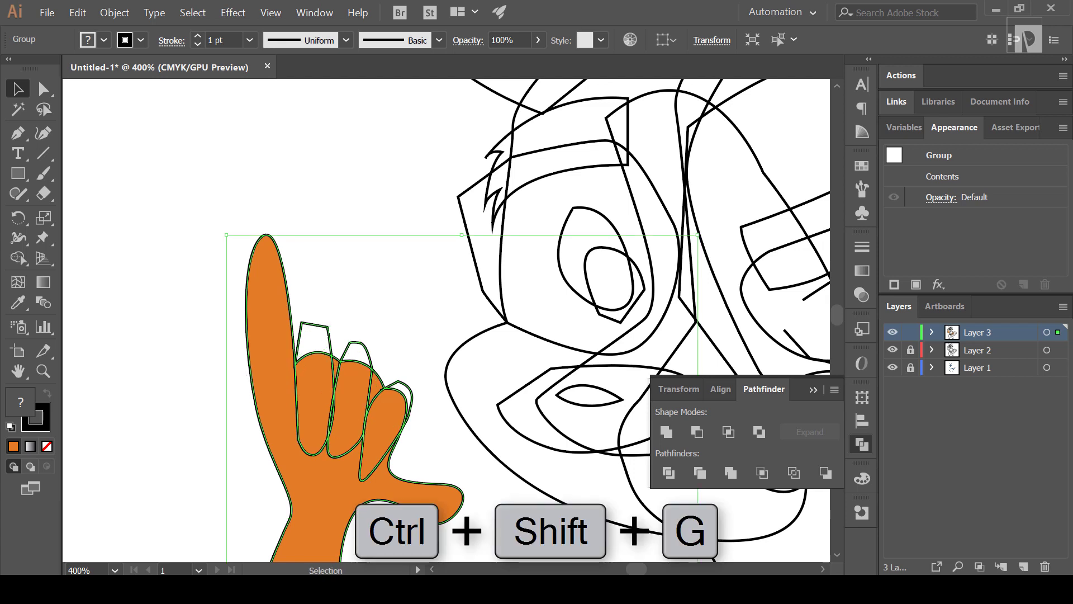
# Step: Ungroup the divided arm and finger pieces and clear the selection
pyautogui.click(110, 13)
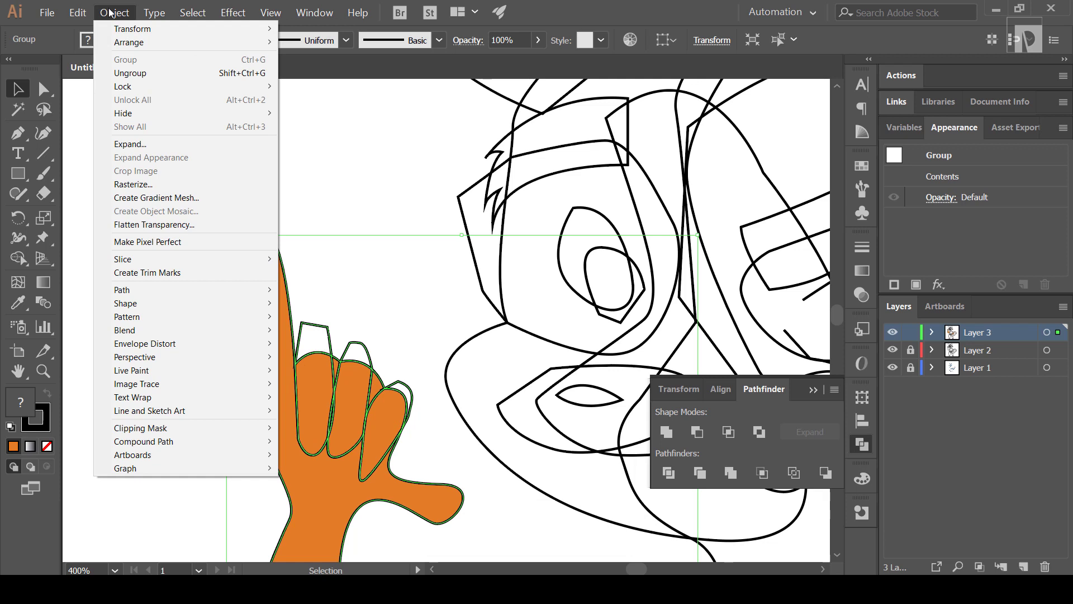
pyautogui.click(152, 75)
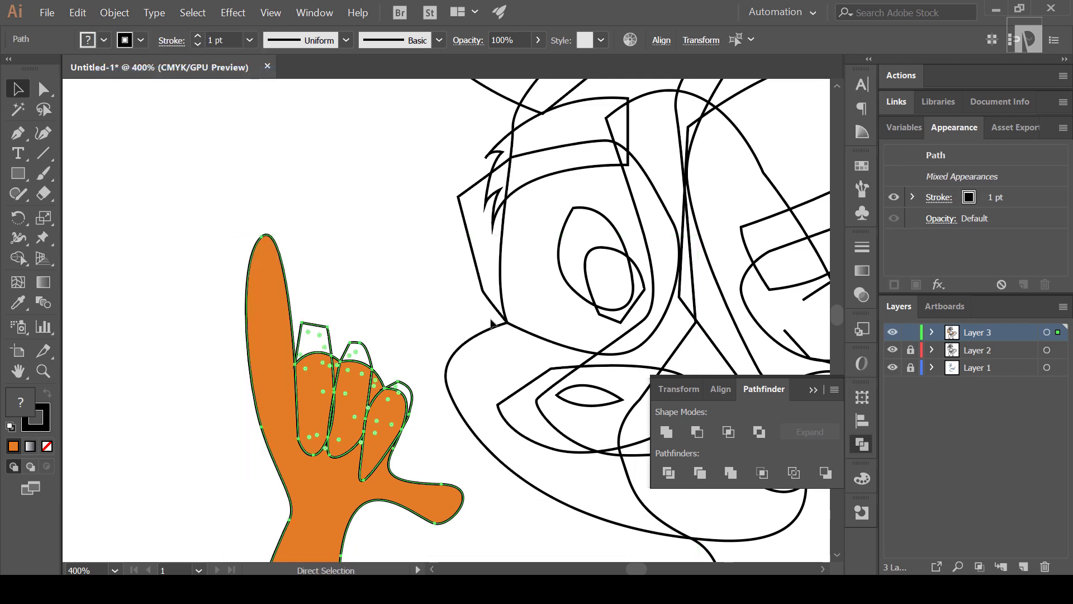
pyautogui.click(403, 322)
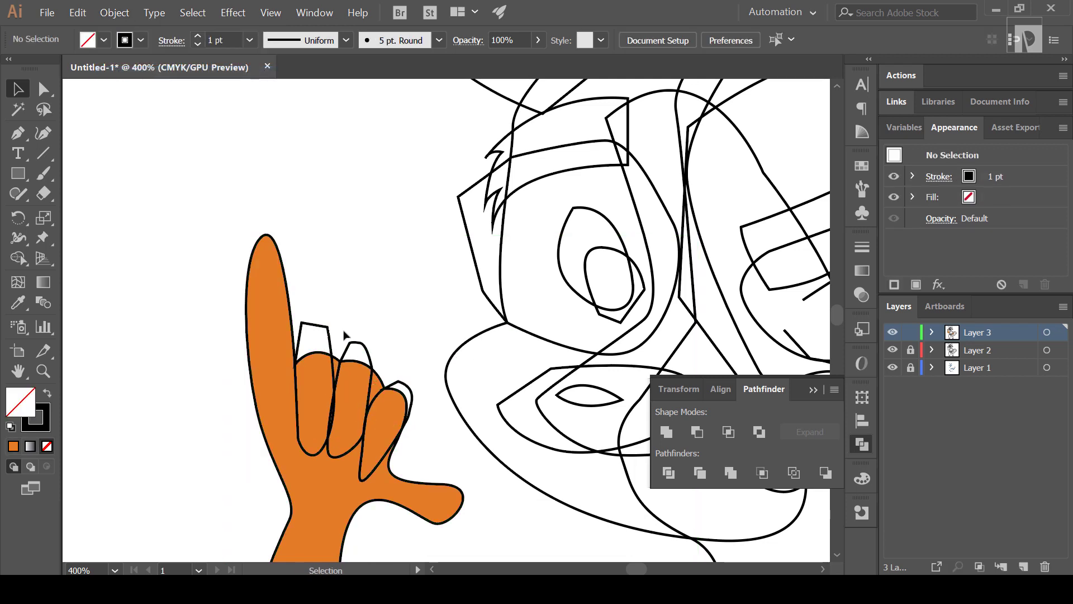
# Step: Delete the three unfilled fingertip pieces that stick out beyond the raised hand
pyautogui.click(324, 336)
pyautogui.press('Delete')
pyautogui.click(356, 353)
pyautogui.press('Delete')
pyautogui.click(408, 389)
pyautogui.press('Delete')
# Step: Unite the thin lower overlap piece between the first two curled fingers with the second finger using the Pathfinder
pyautogui.click(330, 350)
pyautogui.hotkey('ctrl', '=')
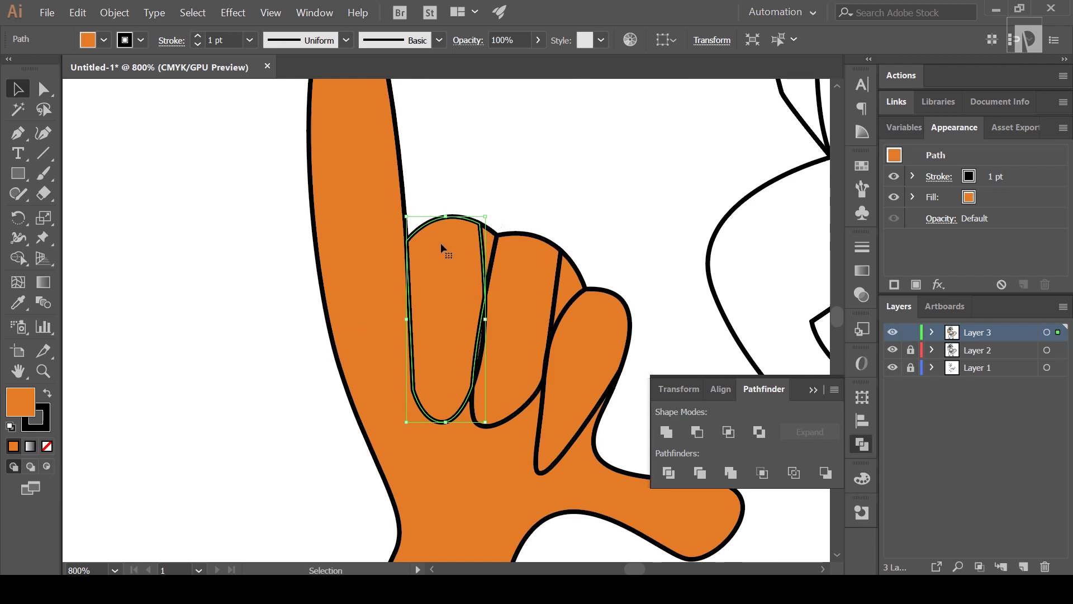
pyautogui.press('Delete')
pyautogui.click(490, 236)
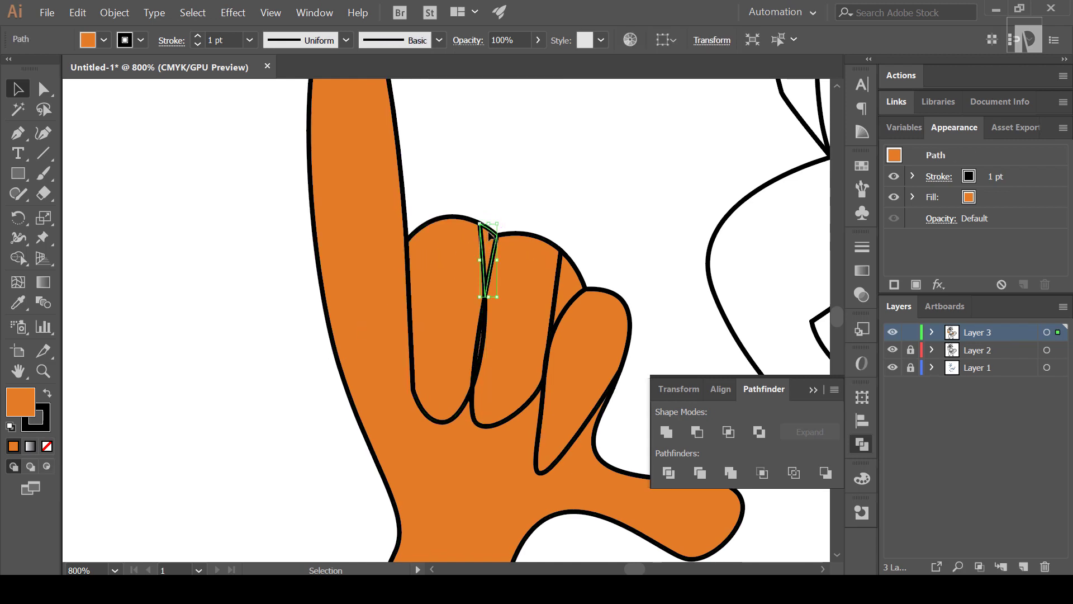
pyautogui.click(484, 344)
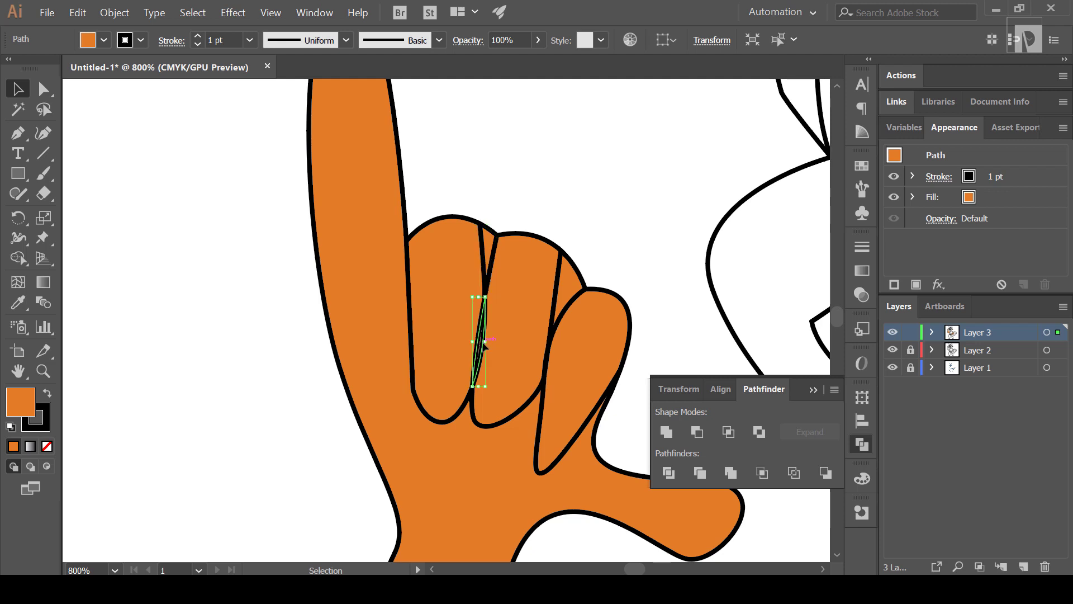
pyautogui.keyDown('shift'); pyautogui.click(492, 266); pyautogui.keyUp('shift')
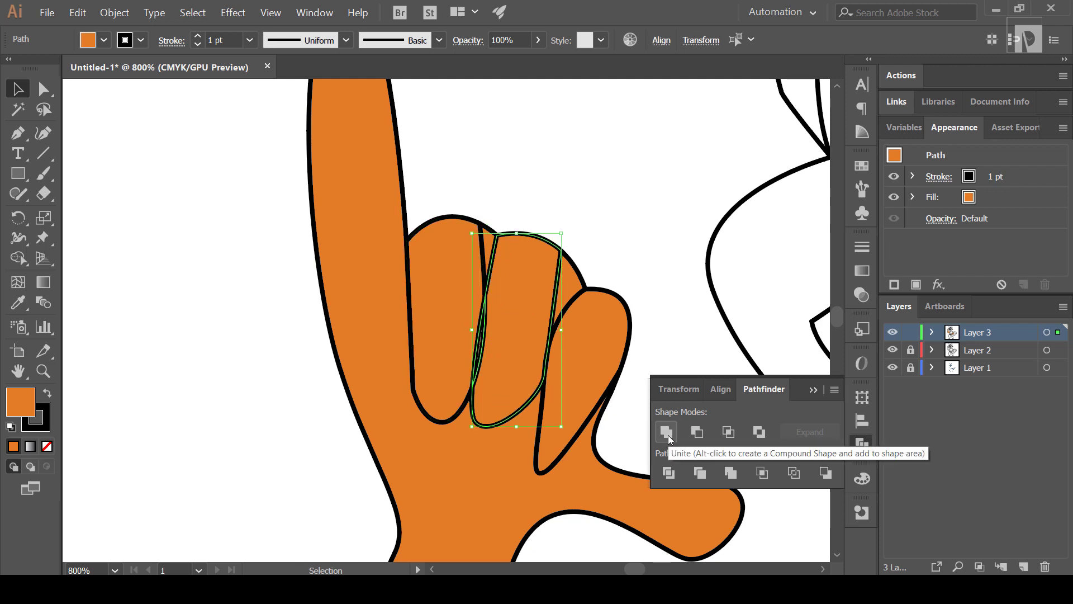
pyautogui.click(669, 436)
pyautogui.click(590, 274)
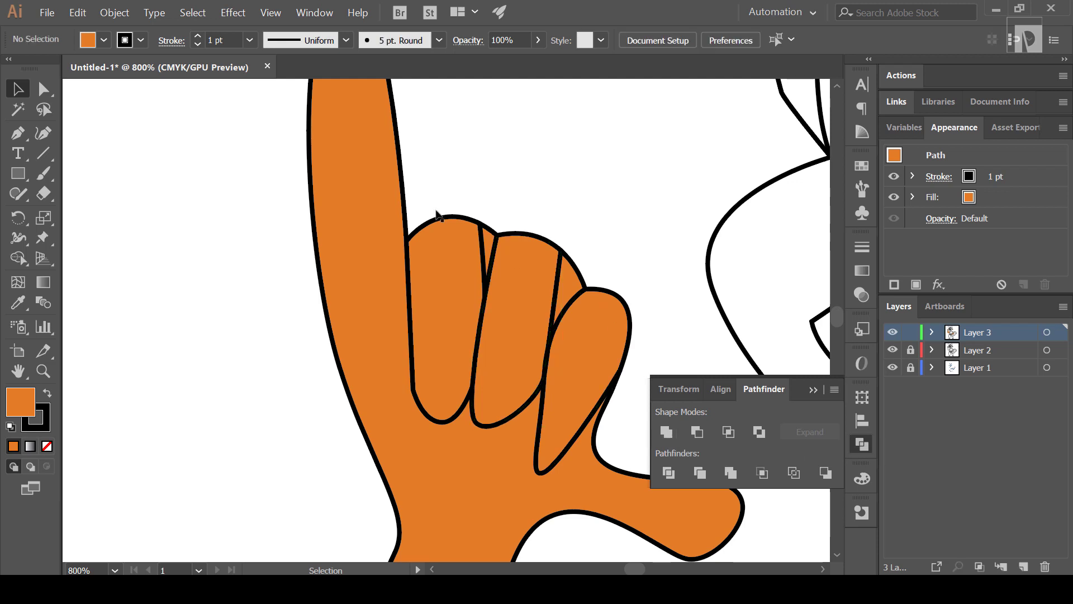
# Step: Unite the small wedge above the finger overlap with the first curled finger
pyautogui.click(489, 249)
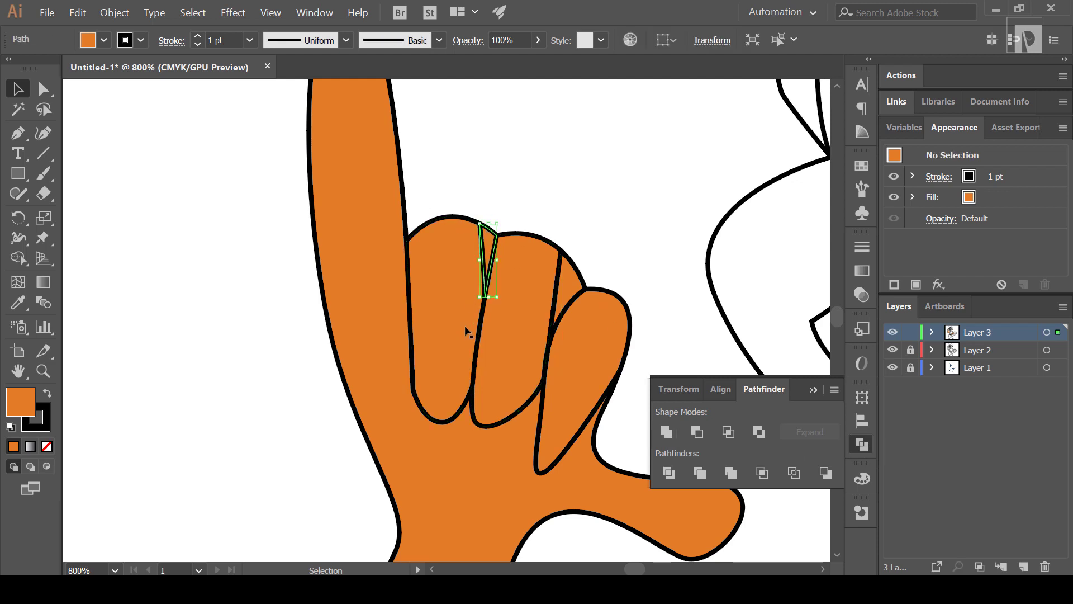
pyautogui.keyDown('shift'); pyautogui.click(457, 414); pyautogui.keyUp('shift')
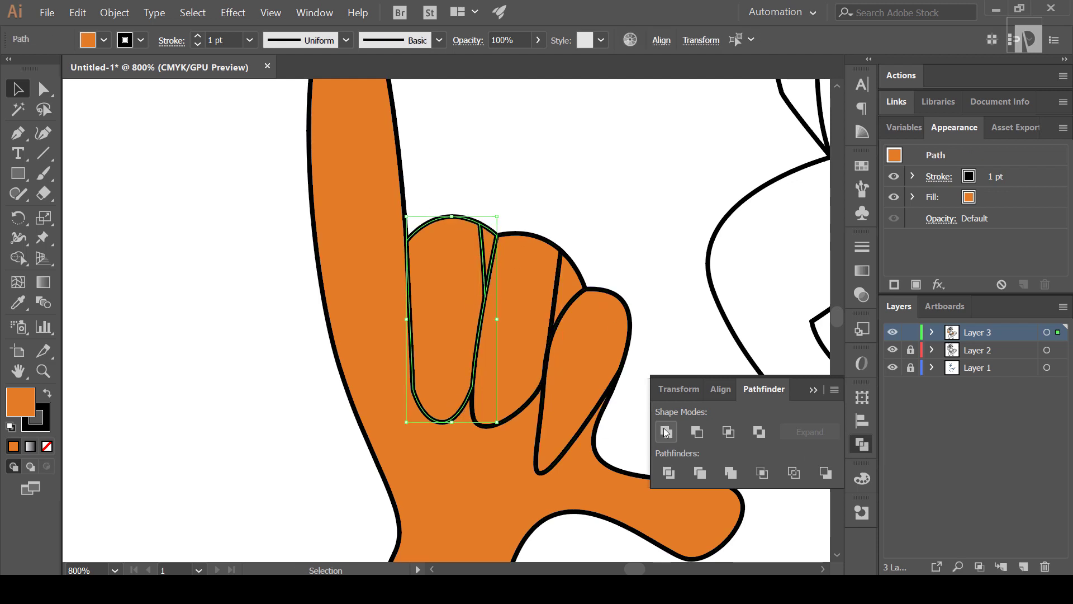
pyautogui.click(612, 282)
# Step: Delete the leftover piece between the second and third curled fingers and the divided arm piece, keeping only the fingers
pyautogui.click(575, 274)
pyautogui.press('Delete')
pyautogui.click(434, 496)
pyautogui.press('Delete')
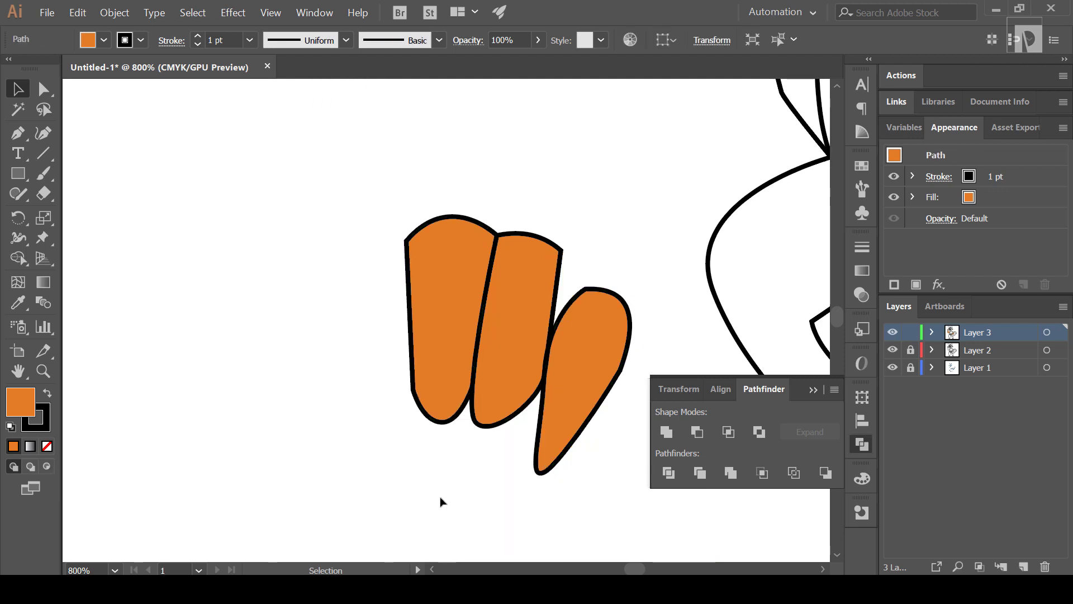
# Step: Paste the copied raised arm in place behind the three curled finger shapes
pyautogui.hotkey('ctrl', '-')
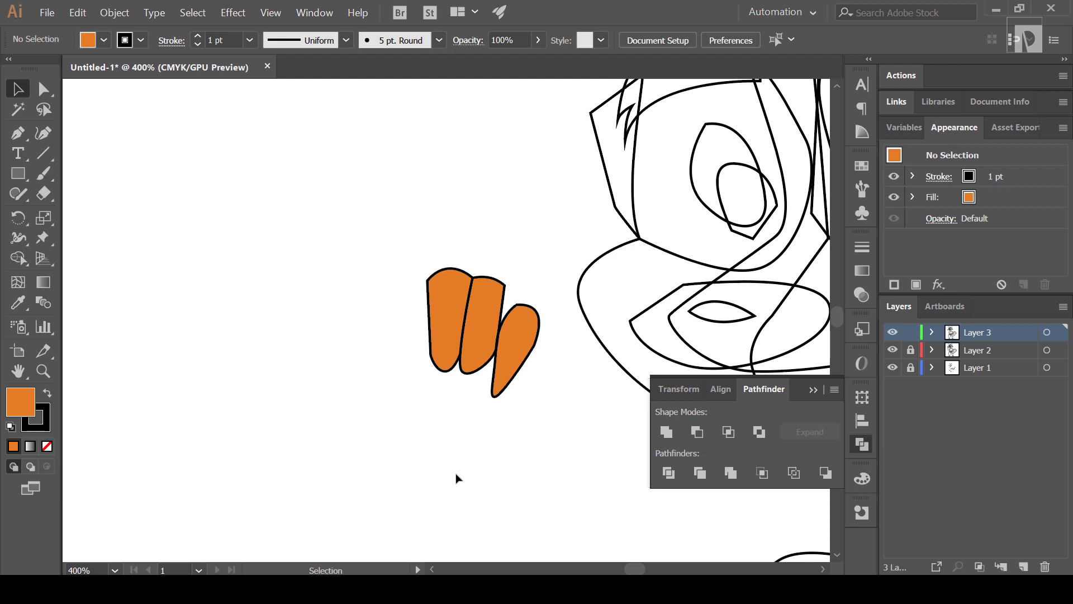
pyautogui.hotkey('ctrl', 'b')
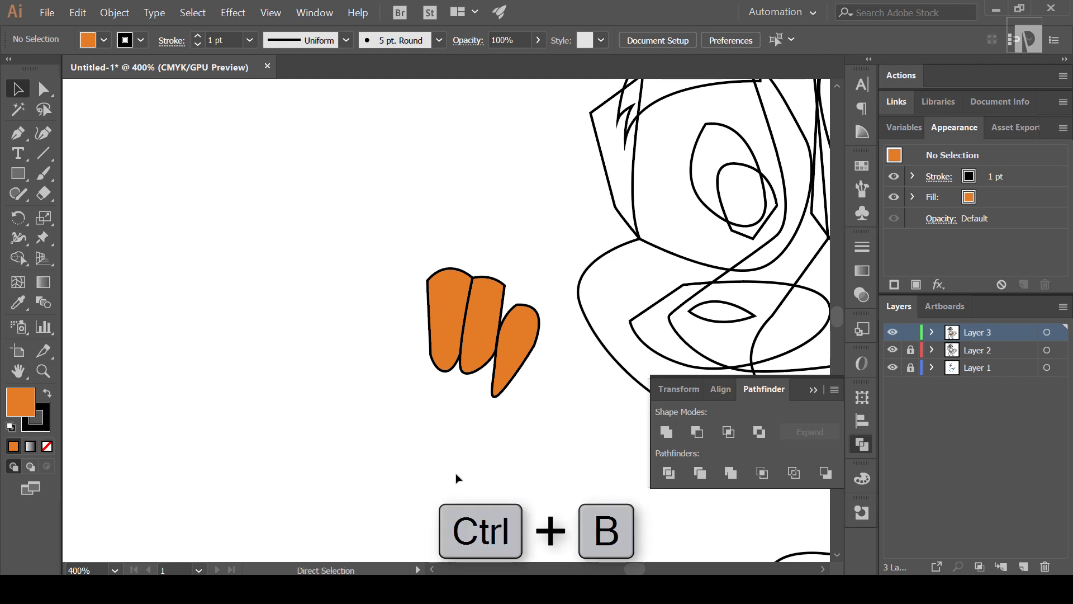
pyautogui.hotkey('ctrl', 'b')
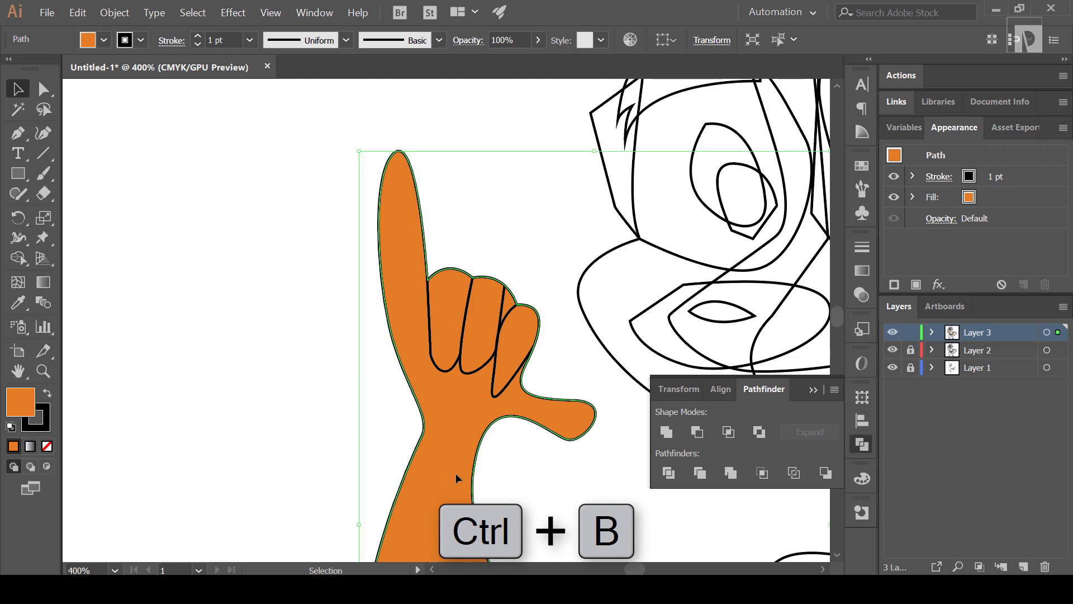
pyautogui.press('a')
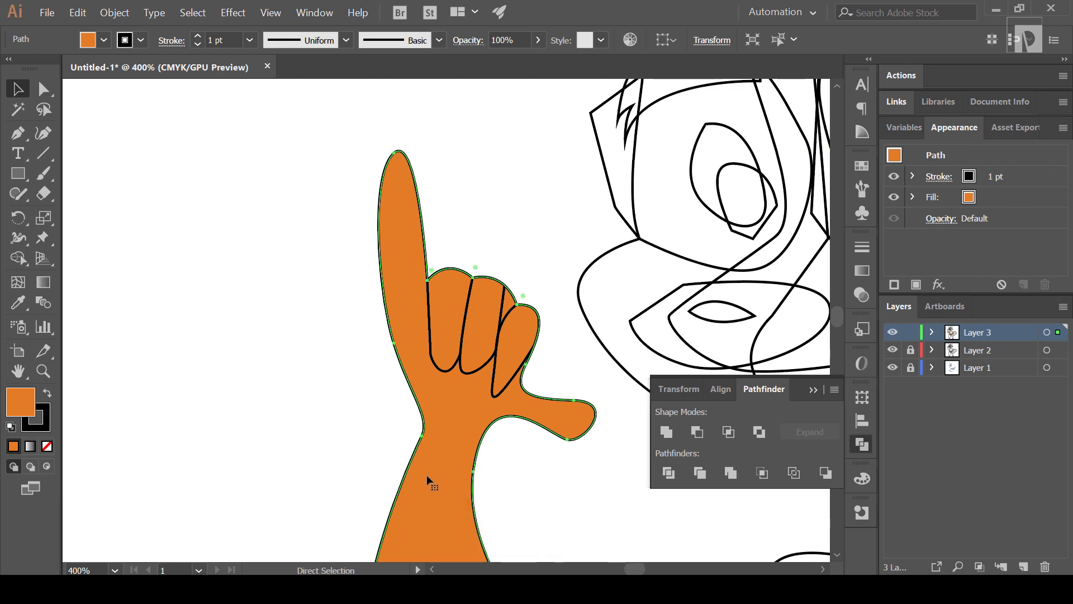
pyautogui.hotkey('ctrl', '=')
pyautogui.press('v')
pyautogui.scroll(5, 426, 480)
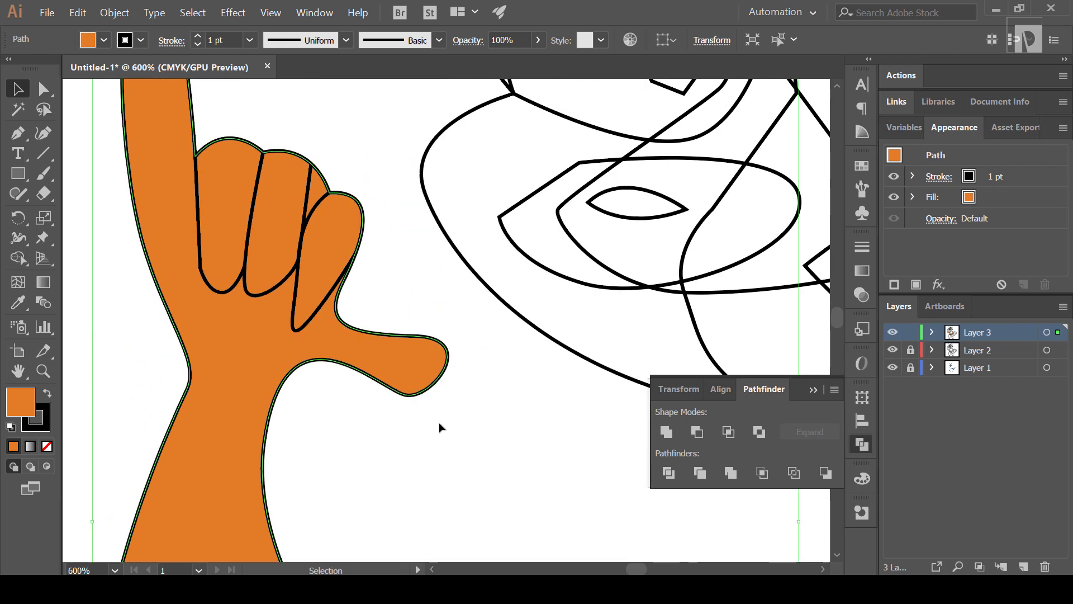
# Step: Select all three curled finger shapes on top of the raised arm
pyautogui.click(362, 395)
pyautogui.moveTo(362, 396); pyautogui.dragTo(448, 472)
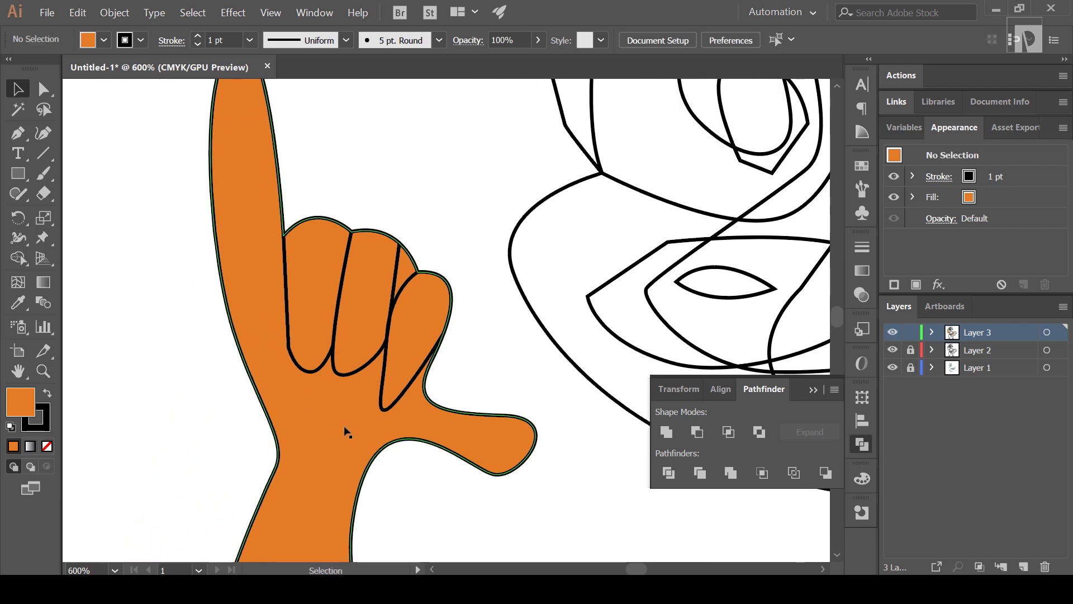
pyautogui.click(309, 288)
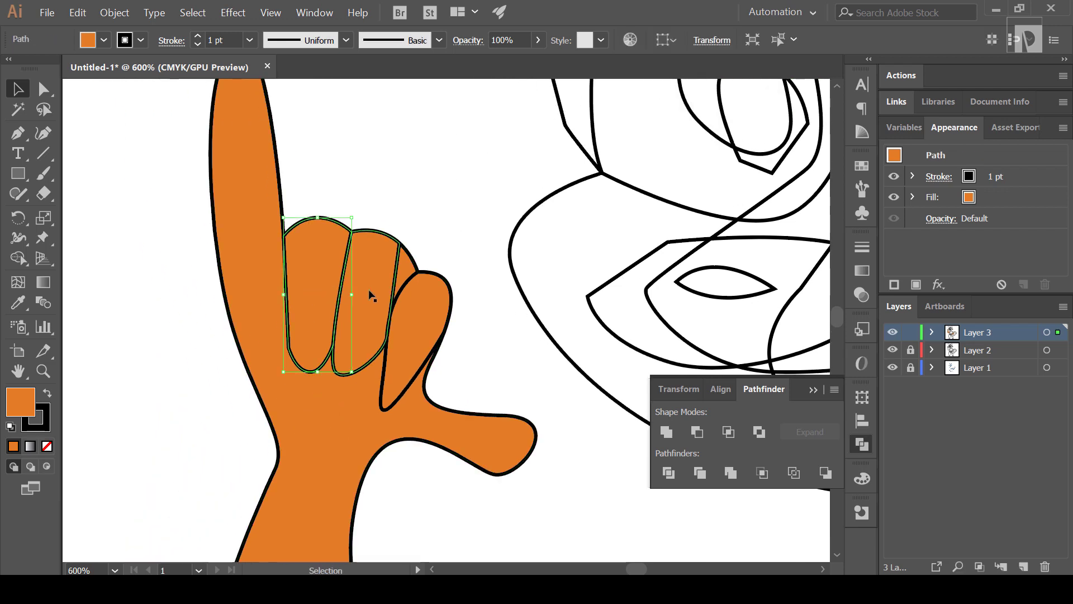
pyautogui.keyDown('shift'); pyautogui.click(417, 297); pyautogui.keyUp('shift')
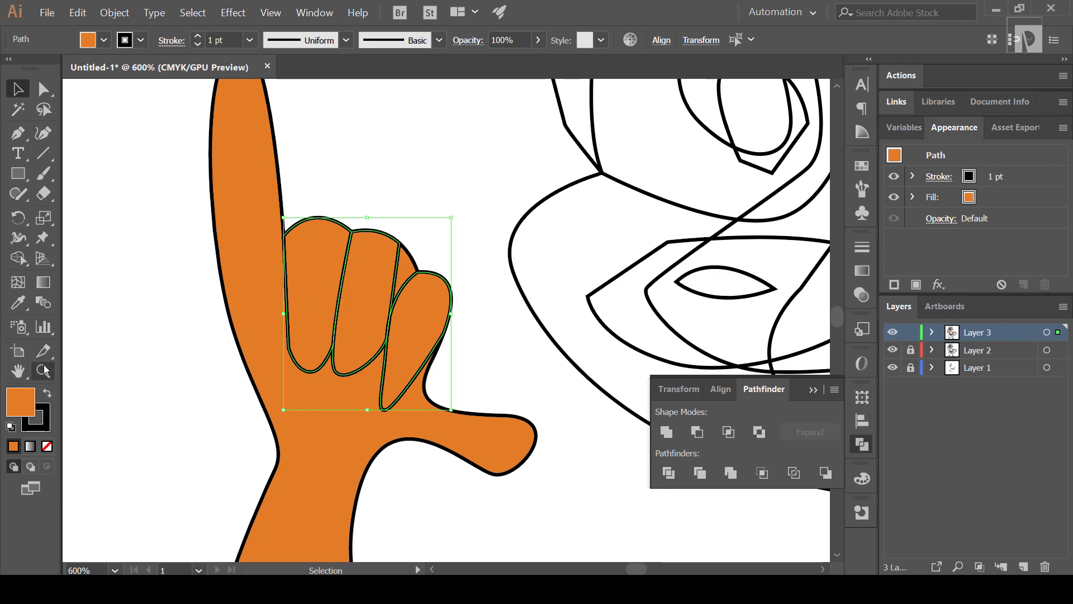
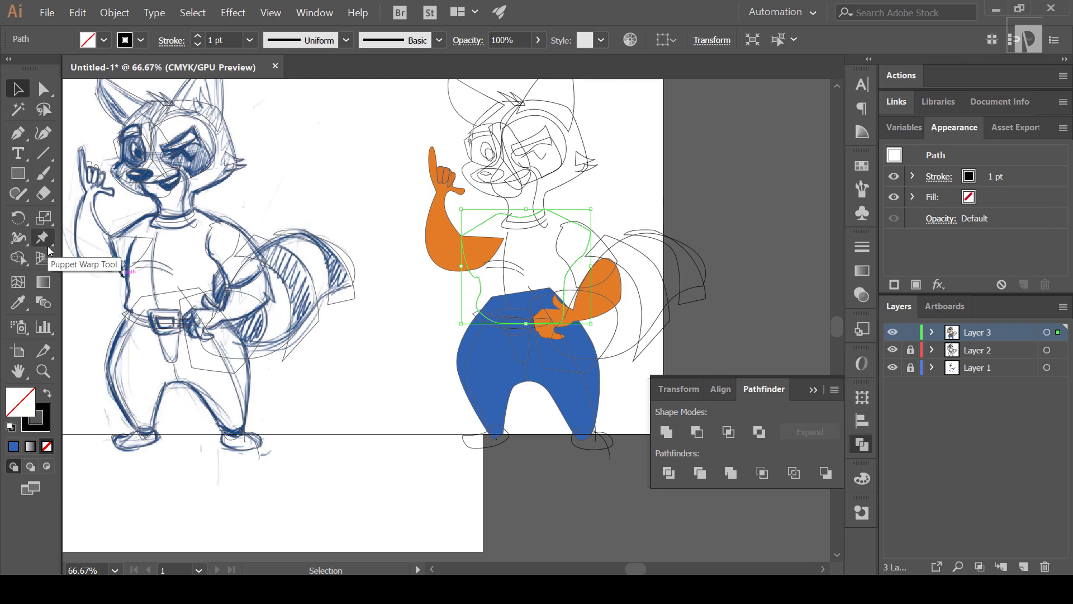
# Step: Fill the shirt with the trousers' blue using the Eyedropper and lighten it to light blue #78bef9
pyautogui.click(15, 303)
pyautogui.click(491, 337)
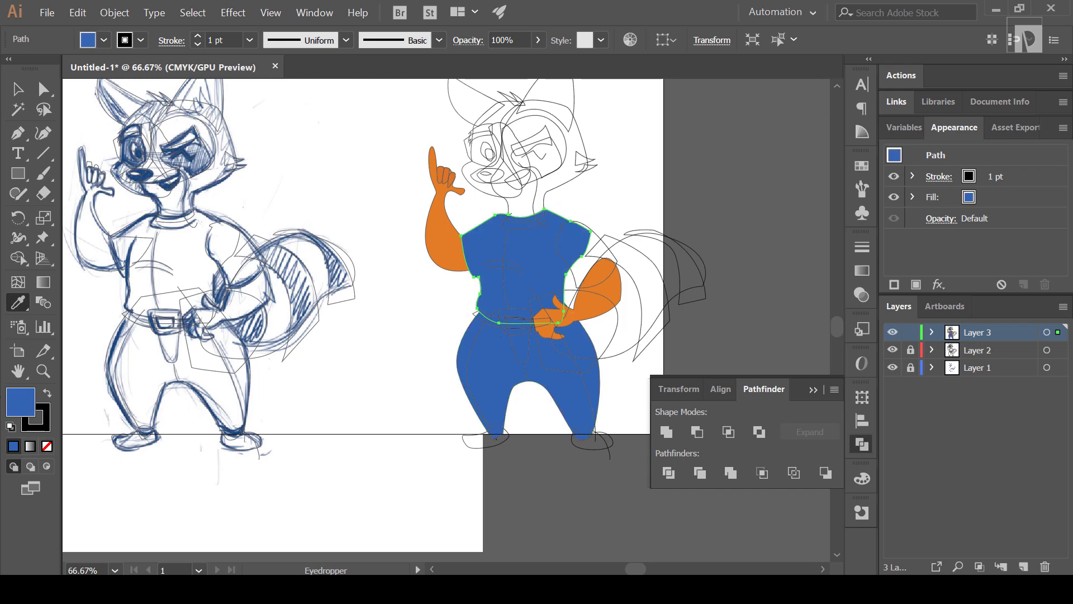
pyautogui.doubleClick(15, 400)
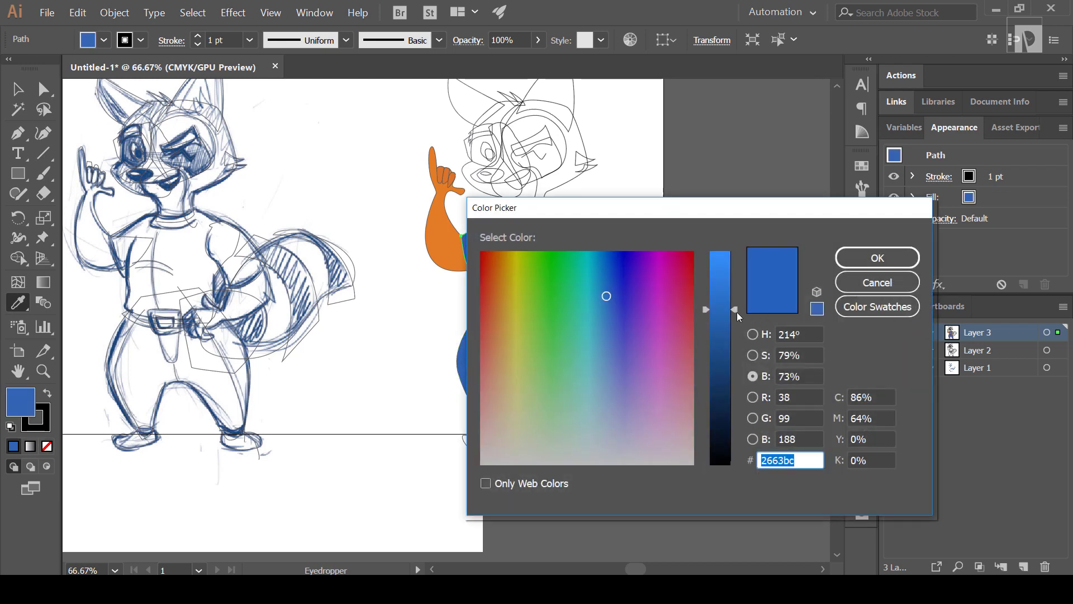
pyautogui.moveTo(736, 312); pyautogui.dragTo(727, 256)
pyautogui.moveTo(597, 301); pyautogui.dragTo(603, 354)
pyautogui.click(860, 261)
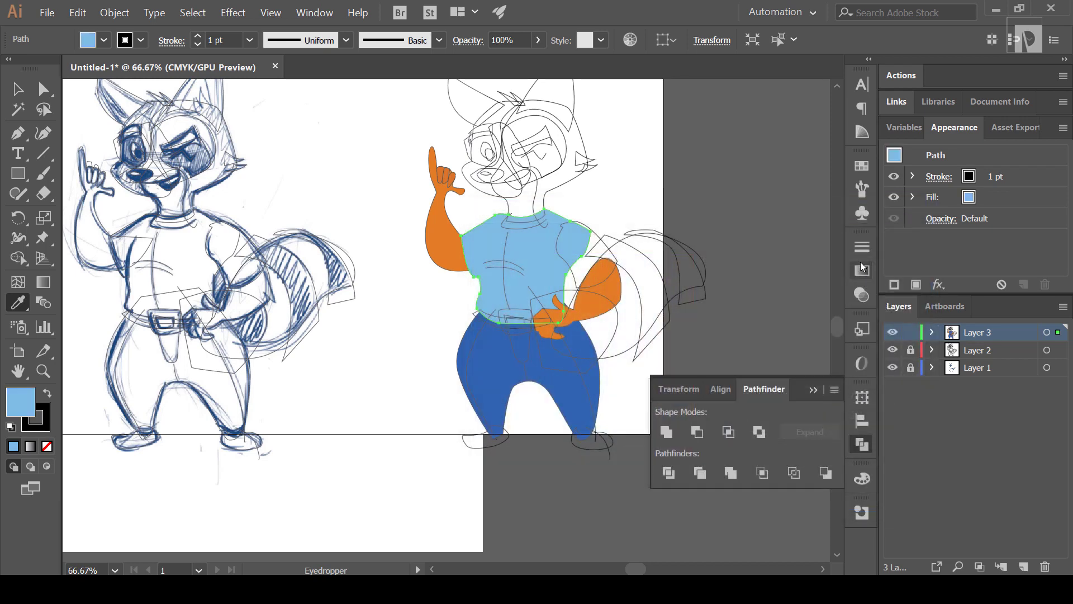
pyautogui.hotkey('ctrl', '1')
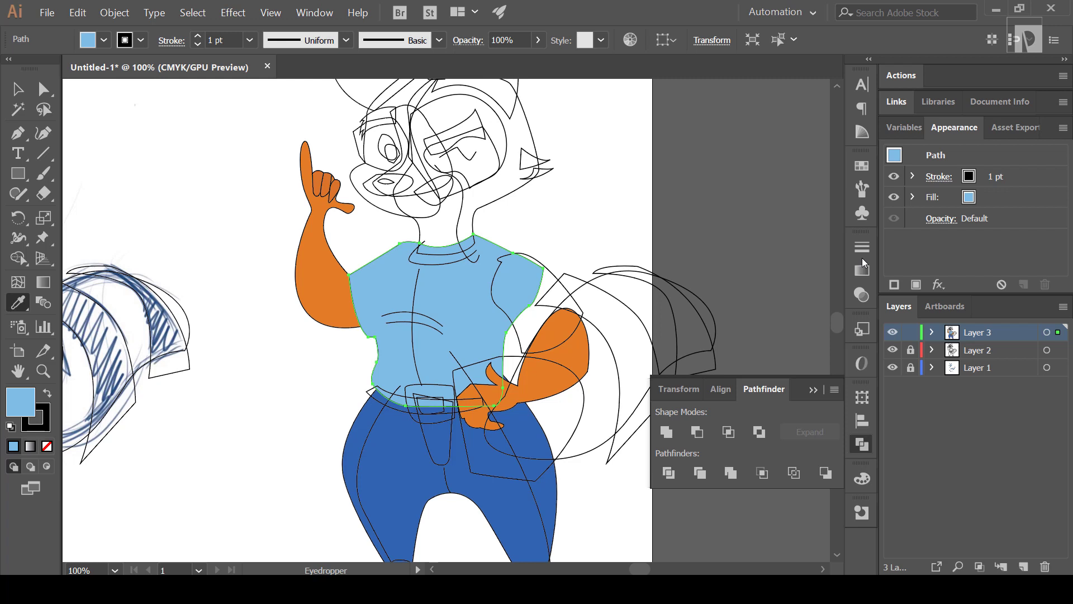
pyautogui.click(8, 93)
pyautogui.click(571, 239)
# Step: Fill the sleeve above the arm resting on the hip with the shirt's light blue using the Eyedropper
pyautogui.scroll(-5, 571, 240)
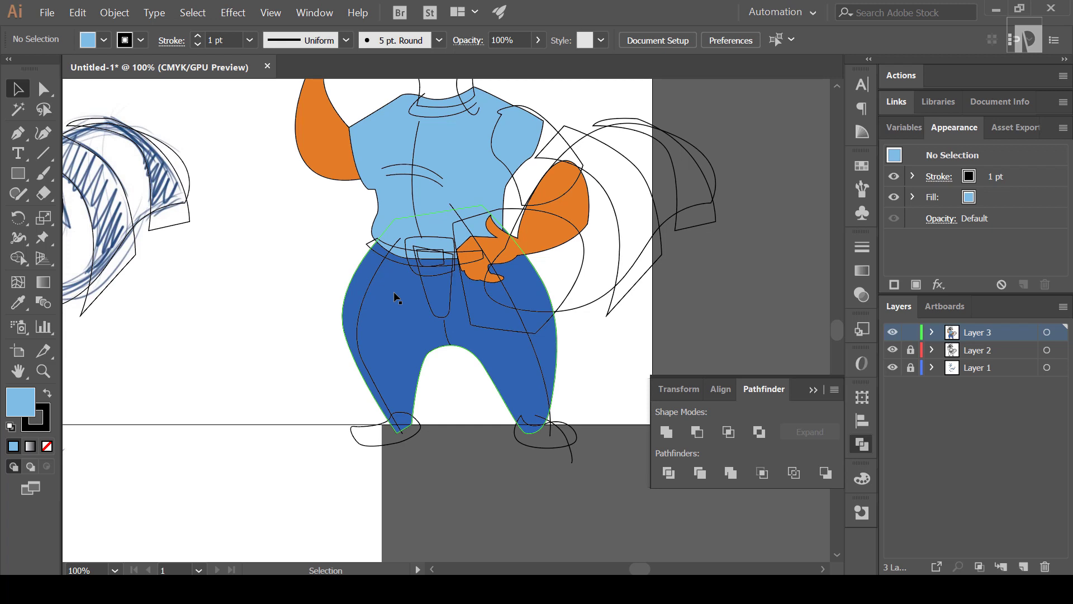
pyautogui.scroll(2, 498, 322)
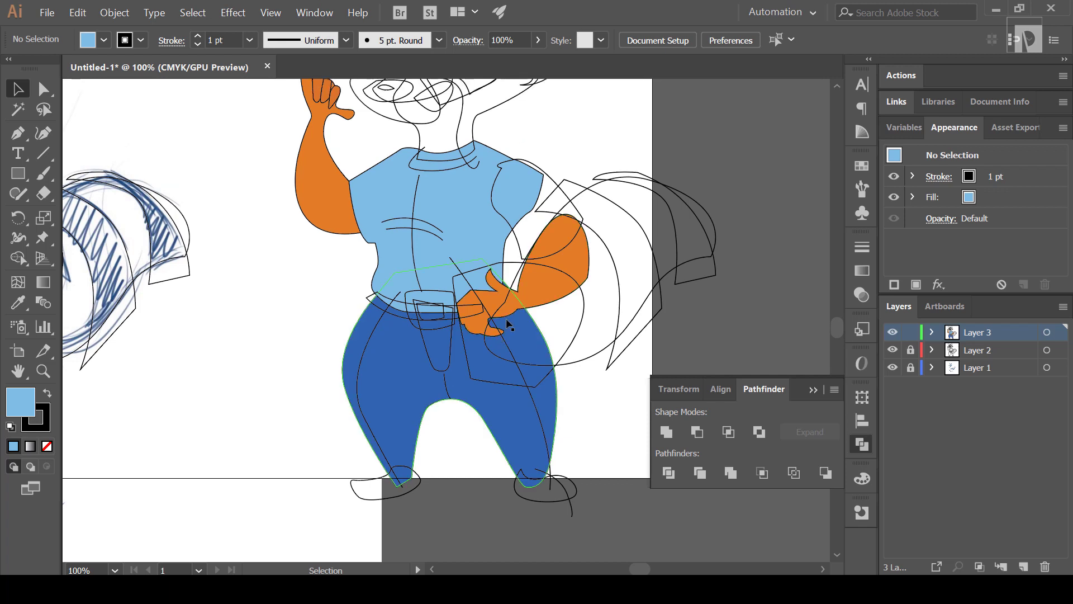
pyautogui.hotkey('ctrl', '-')
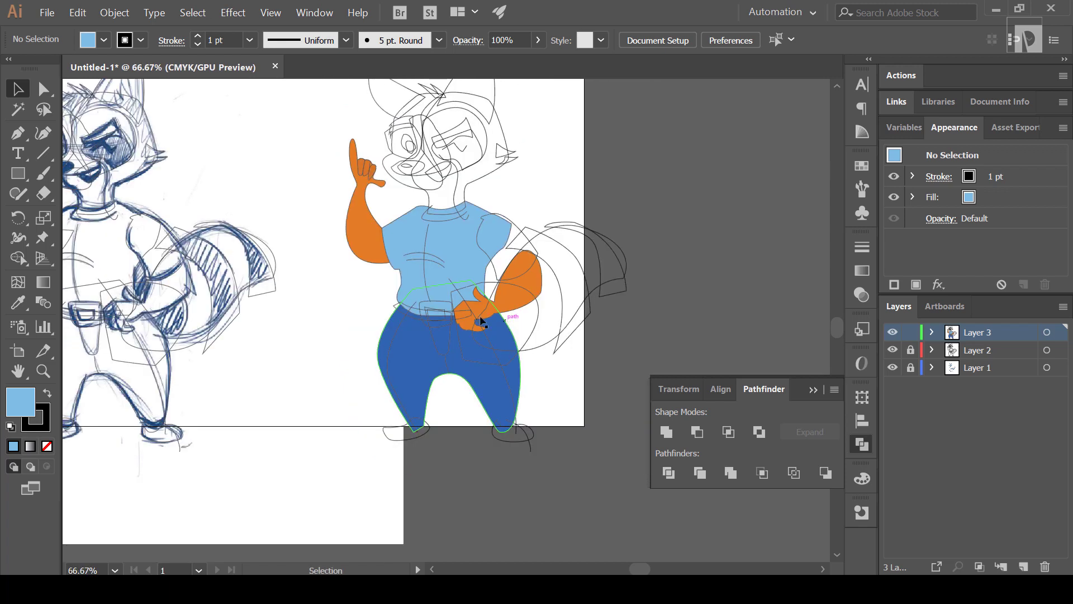
pyautogui.moveTo(380, 408); pyautogui.dragTo(463, 471)
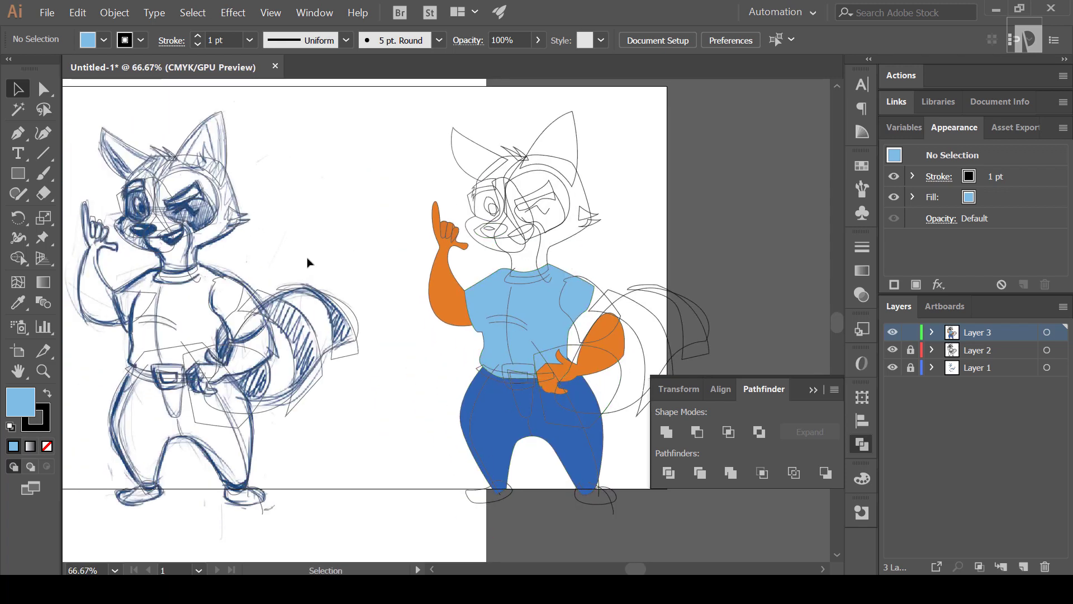
pyautogui.click(594, 286)
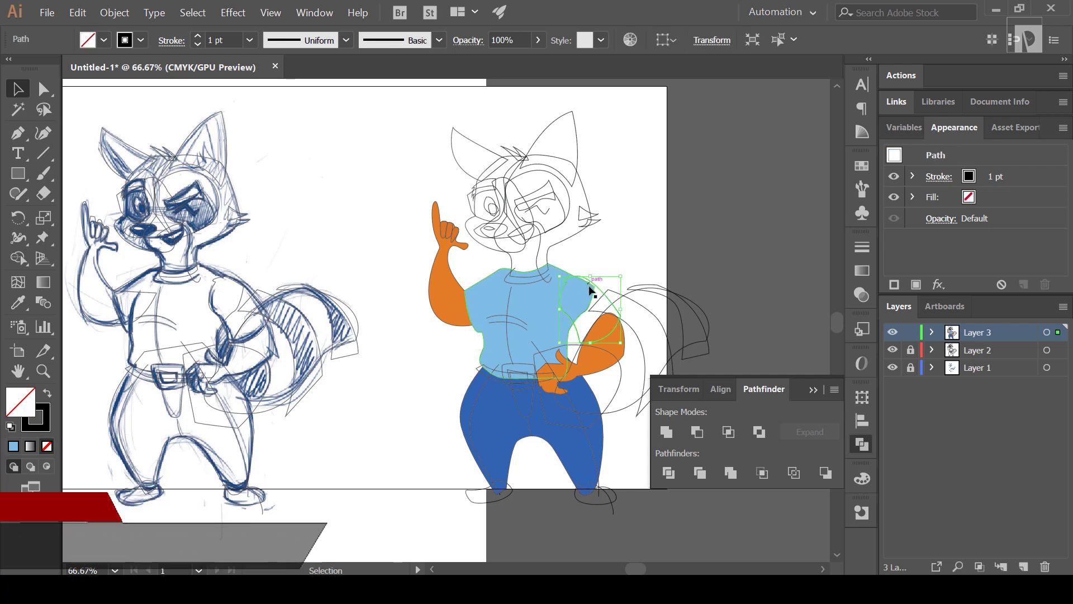
pyautogui.press('i')
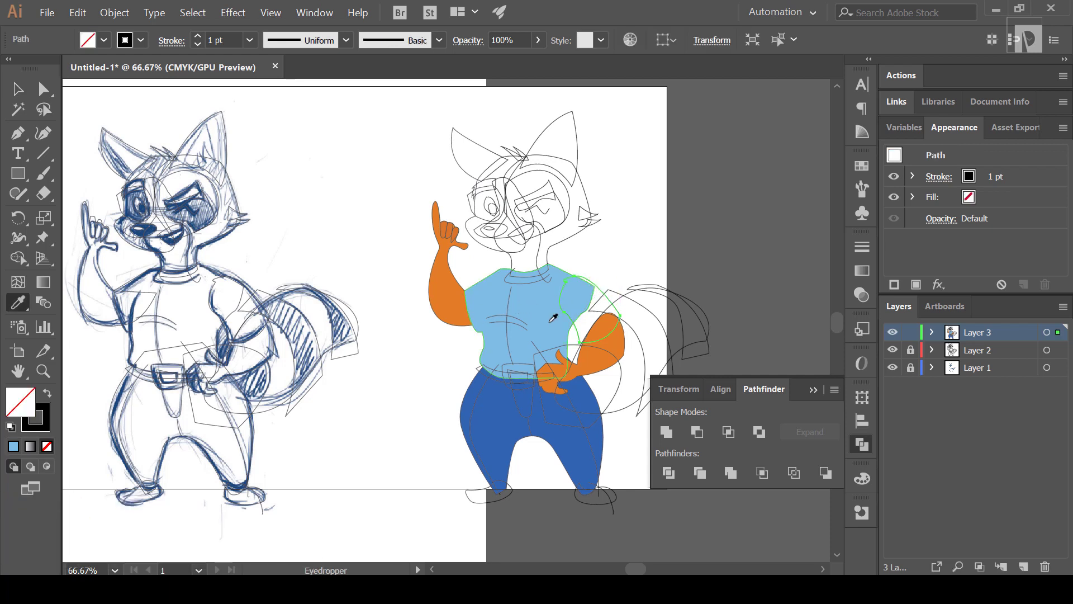
pyautogui.click(500, 316)
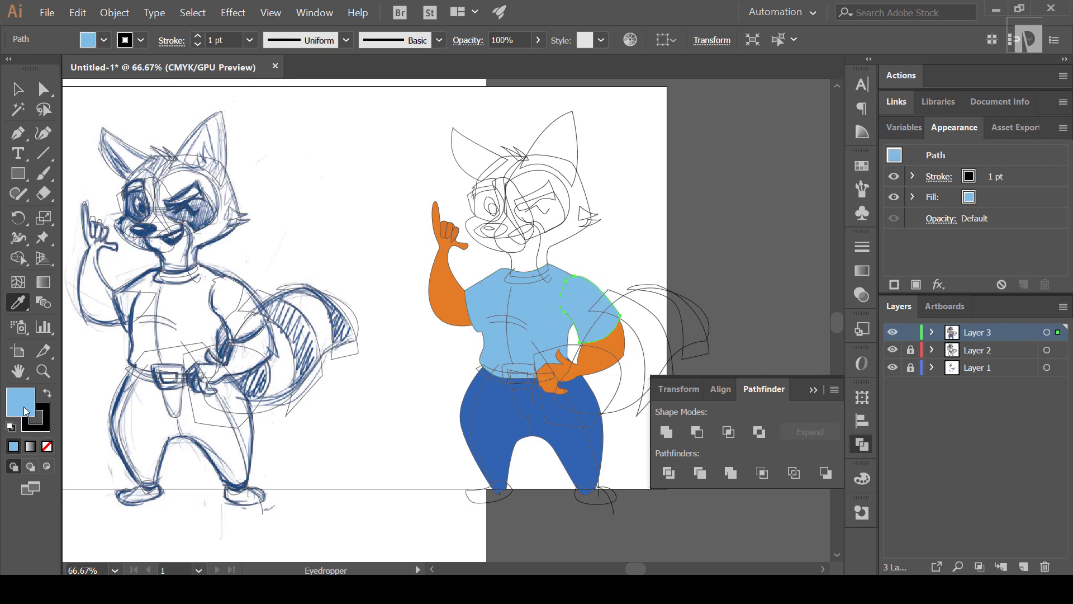
# Step: Darken the sleeve's fill to blue #6cafdd and deselect it
pyautogui.doubleClick(24, 410)
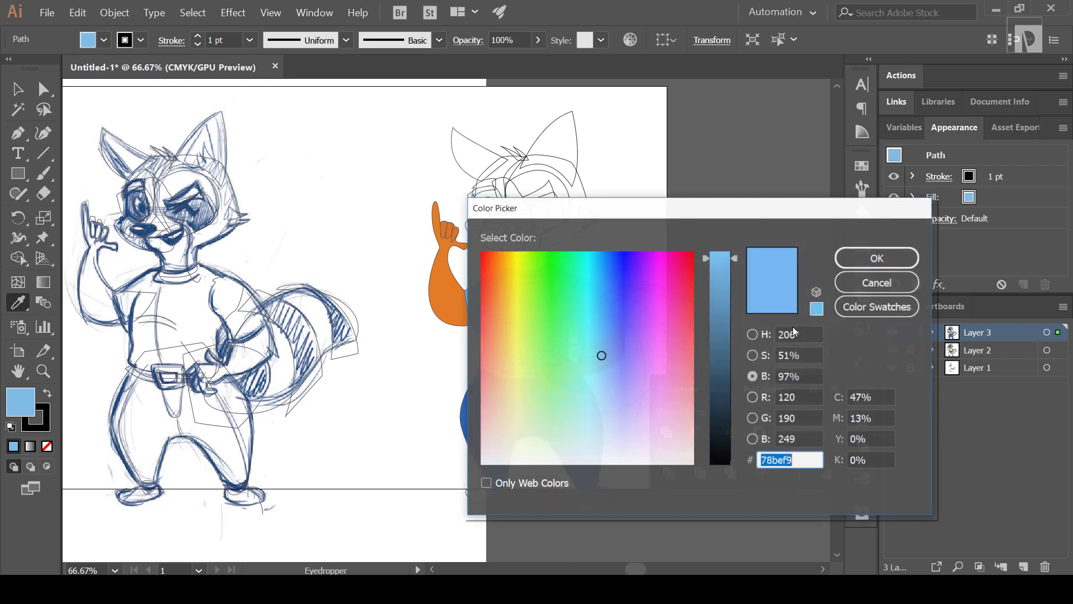
pyautogui.click(734, 273)
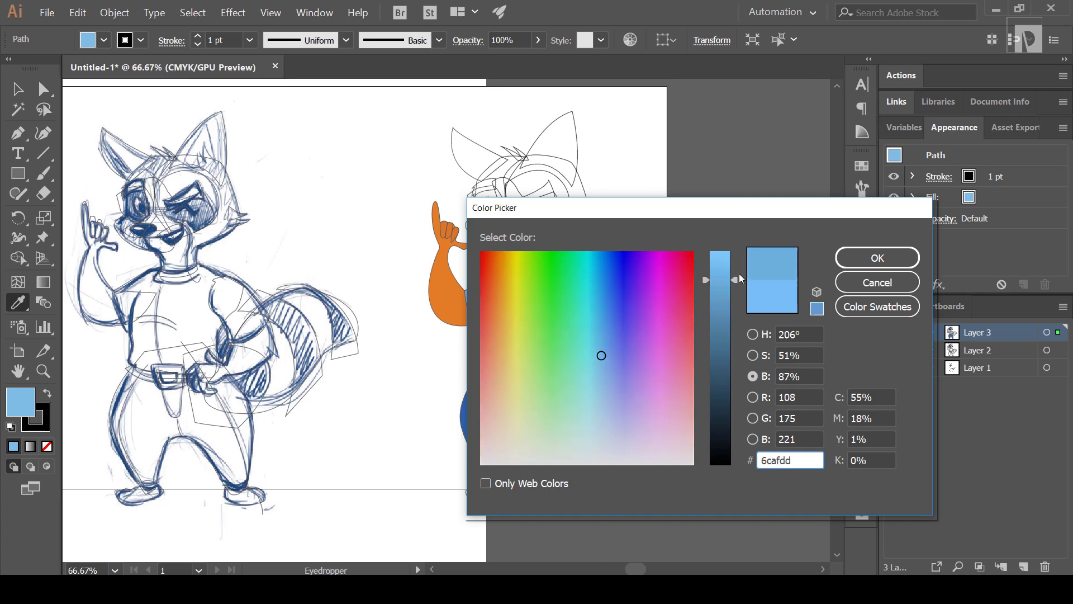
pyautogui.click(872, 258)
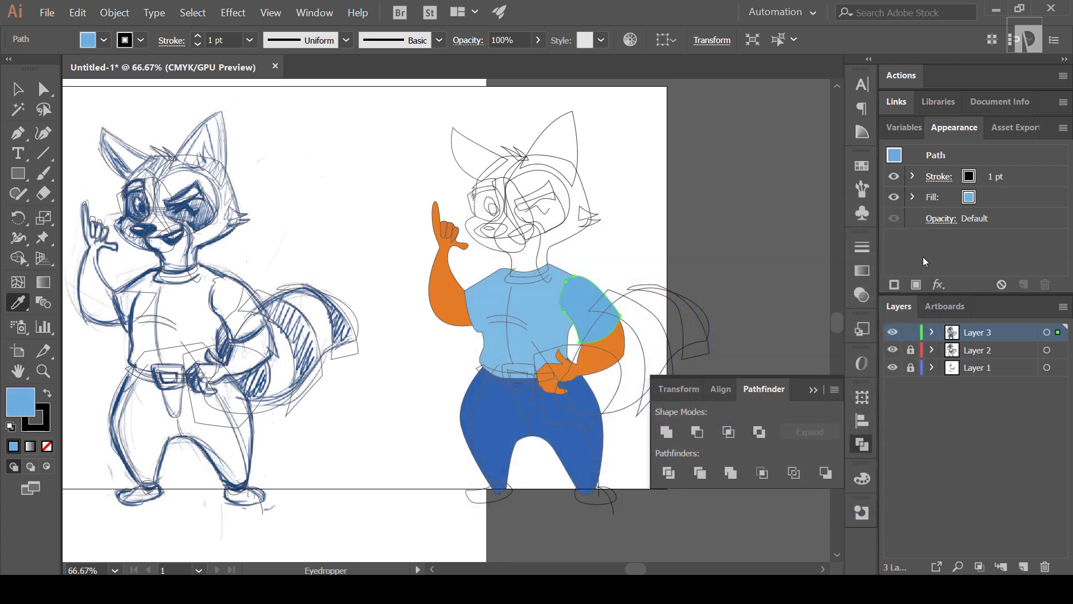
pyautogui.click(18, 88)
pyautogui.click(639, 279)
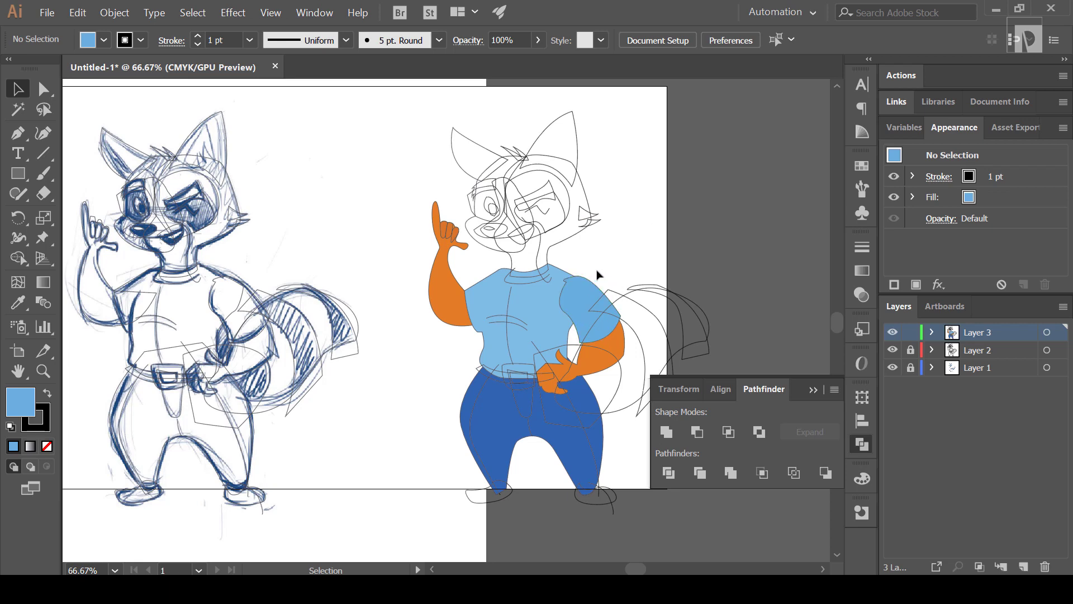
# Step: Fill the tail shape with the raised arm's orange using the Eyedropper
pyautogui.hotkey('ctrl', '+')
pyautogui.click(599, 238)
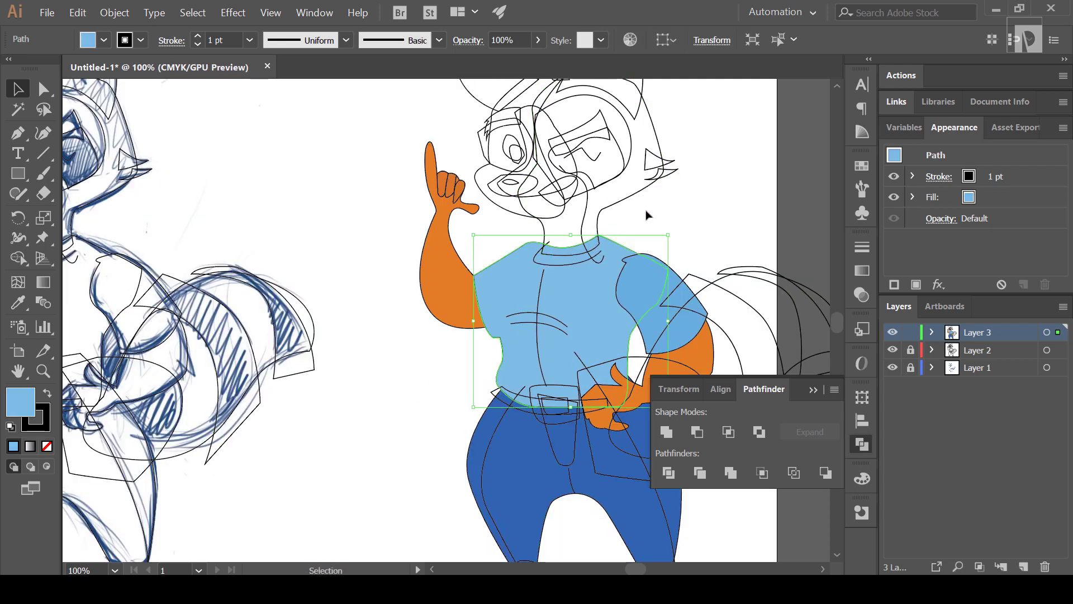
pyautogui.click(749, 216)
pyautogui.moveTo(750, 216); pyautogui.dragTo(630, 191)
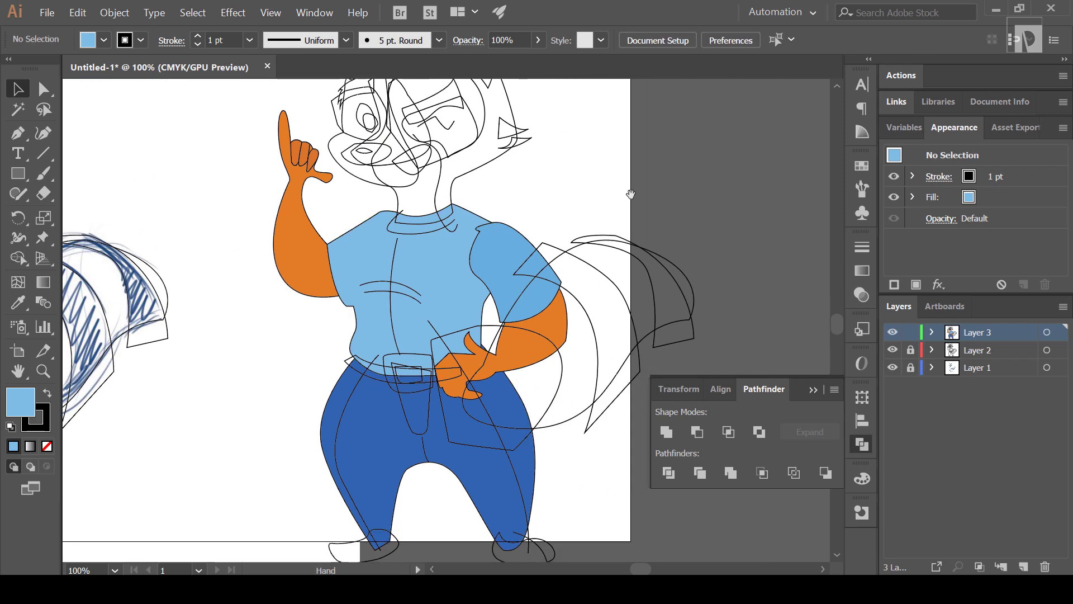
pyautogui.click(691, 283)
pyautogui.press('i')
pyautogui.click(306, 298)
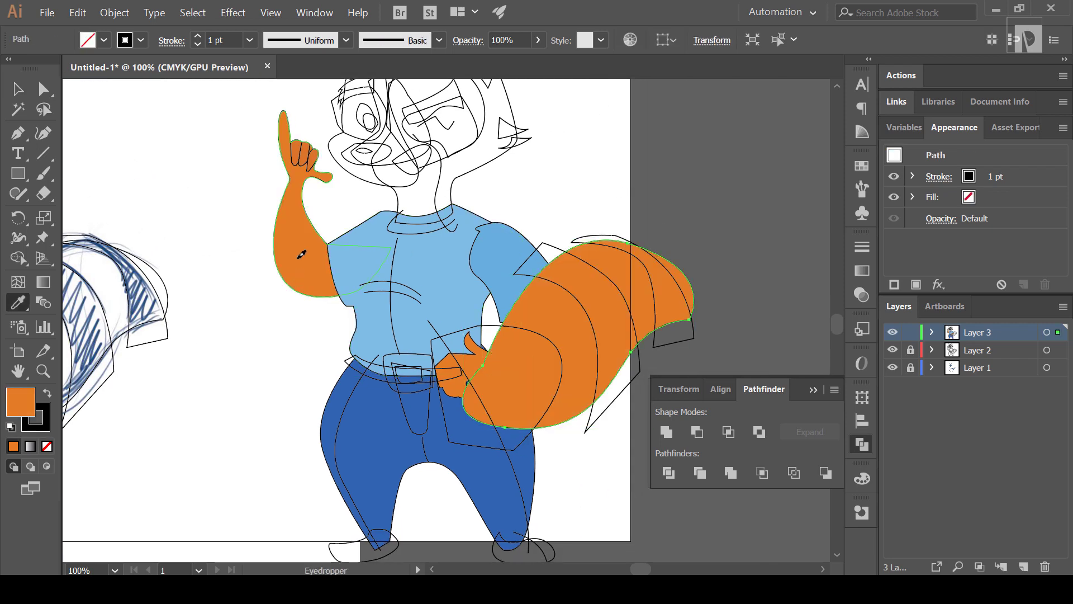
# Step: Darken the tail's fill to brown #542c0e
pyautogui.doubleClick(22, 401)
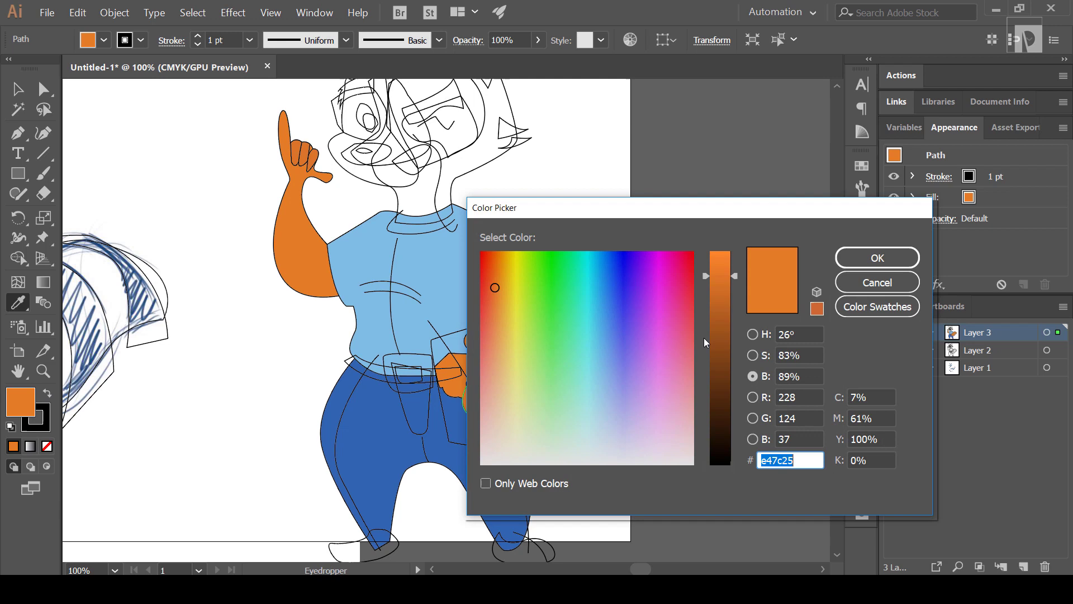
pyautogui.click(722, 366)
pyautogui.click(732, 407)
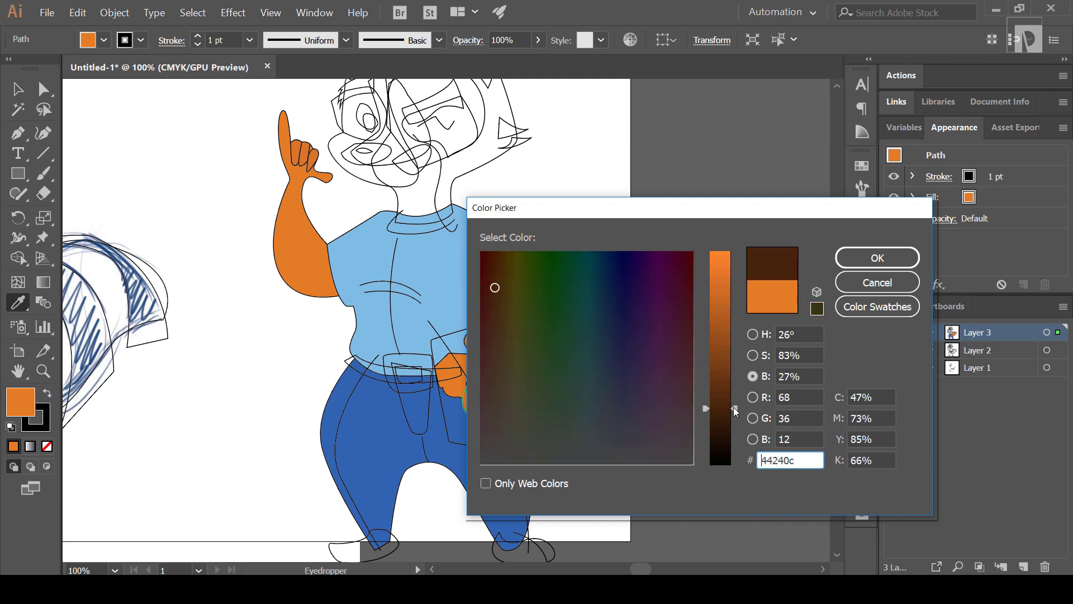
pyautogui.click(735, 394)
pyautogui.click(873, 257)
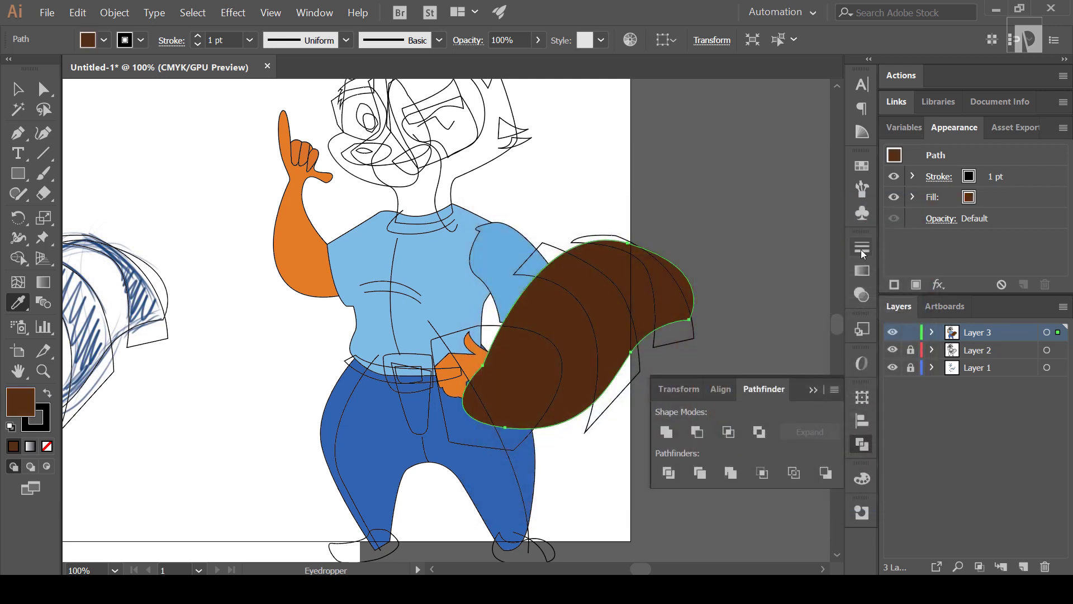
pyautogui.press('v')
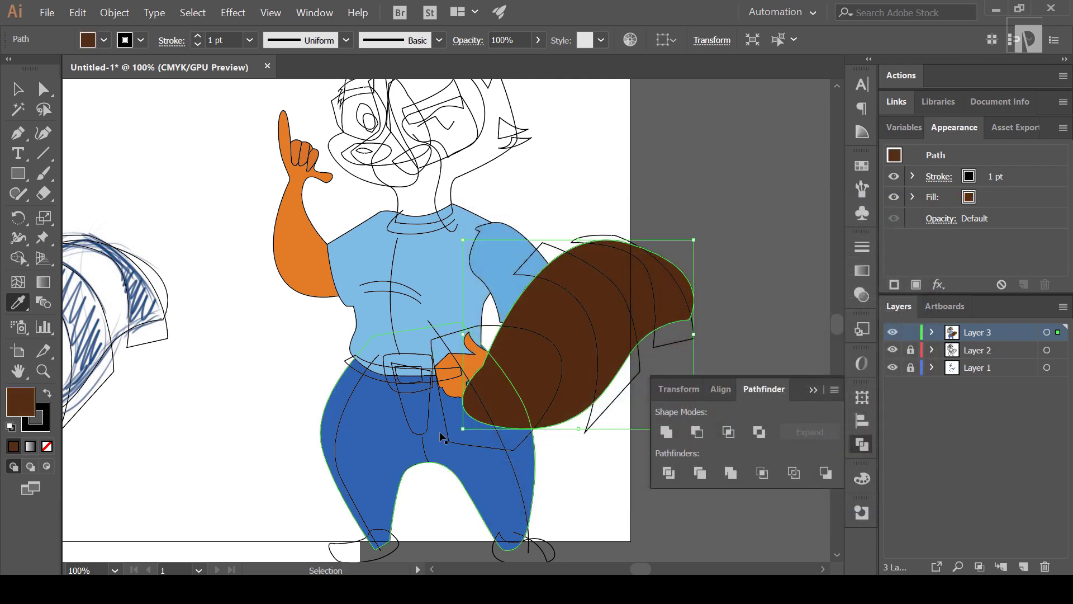
# Step: Change the tail's fill to light grey #e0dede and return to the Selection tool
pyautogui.doubleClick(23, 403)
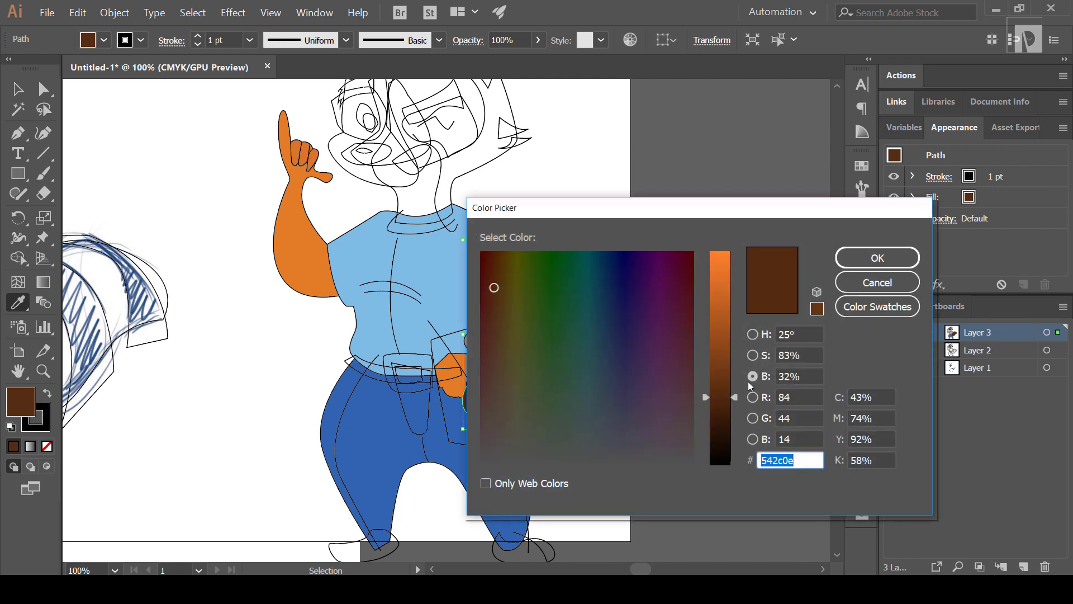
pyautogui.moveTo(727, 397); pyautogui.dragTo(721, 253)
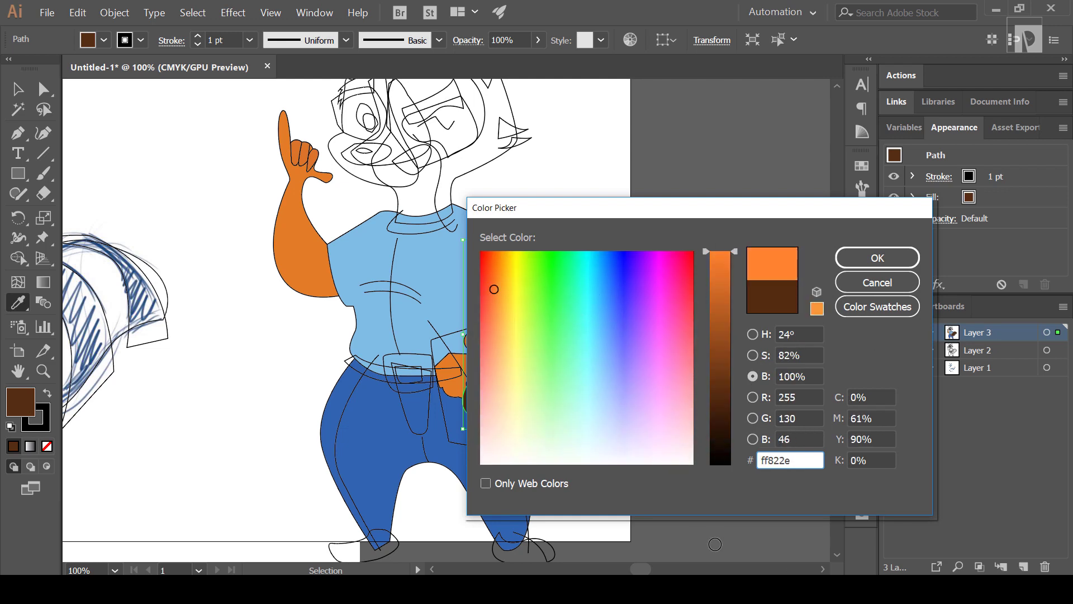
pyautogui.click(689, 459)
pyautogui.moveTo(717, 259); pyautogui.dragTo(718, 277)
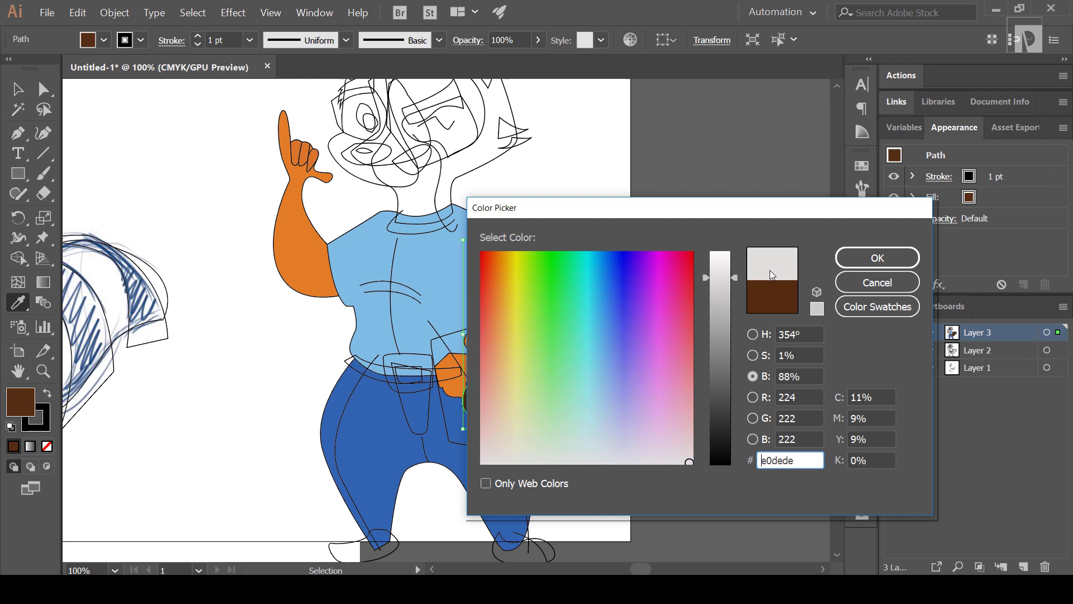
pyautogui.click(847, 263)
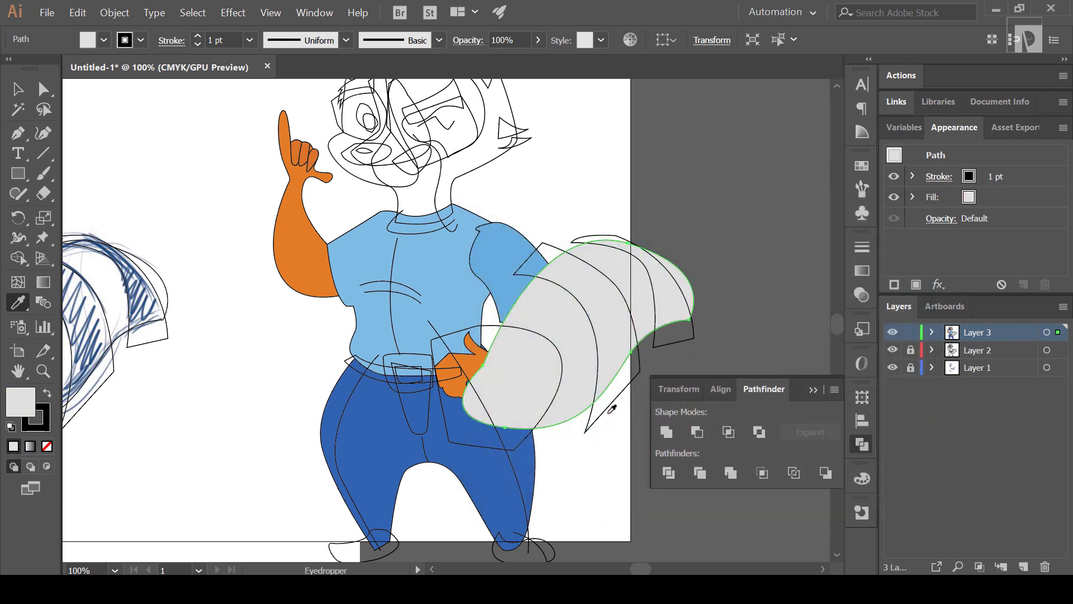
pyautogui.click(15, 94)
pyautogui.scroll(-1, 699, 208)
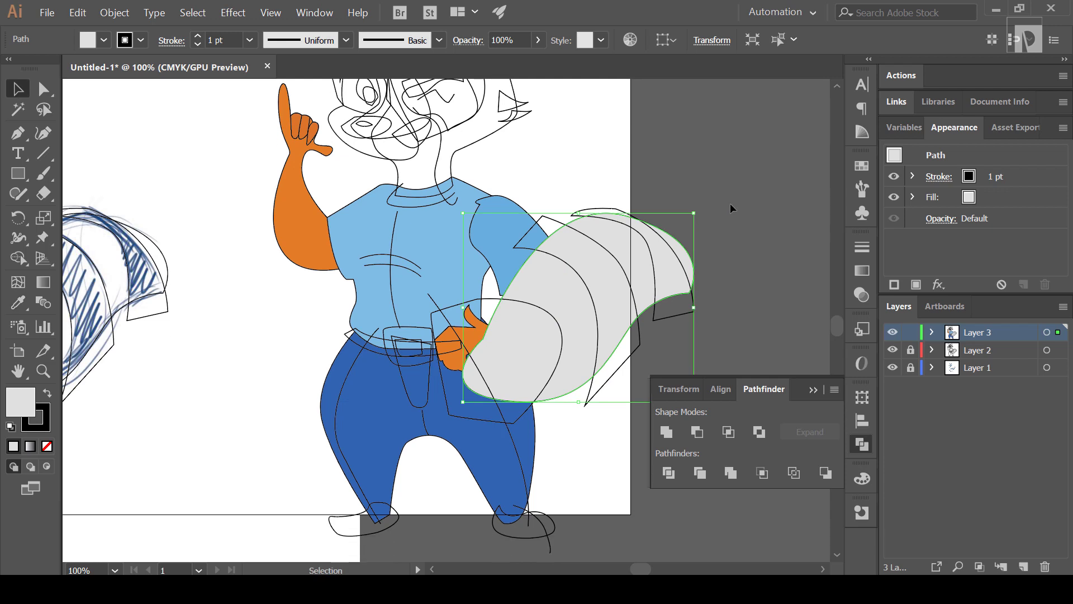
pyautogui.moveTo(746, 228); pyautogui.dragTo(614, 352)
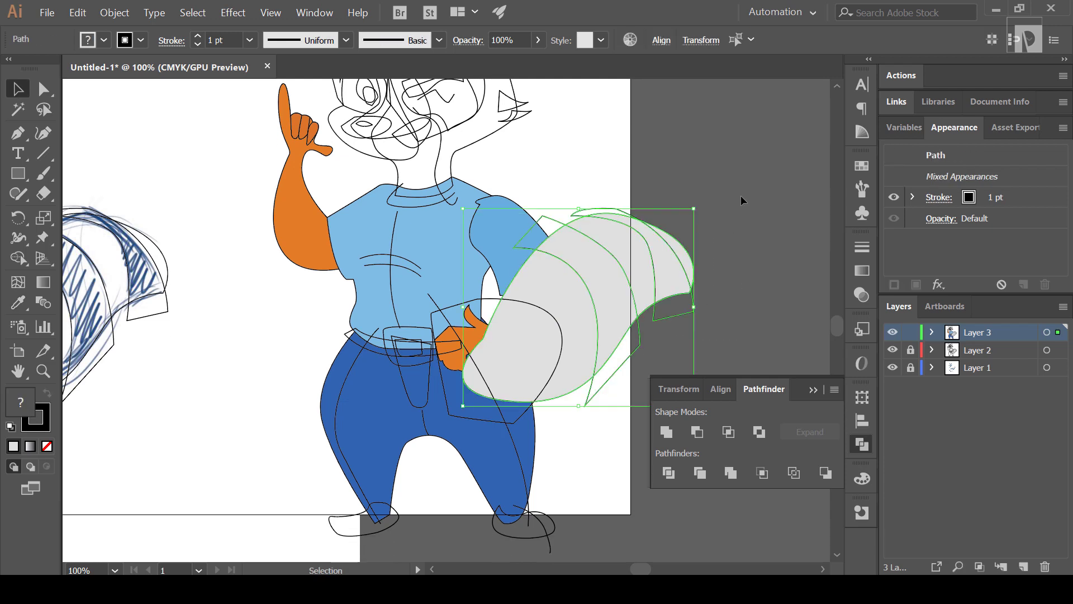
pyautogui.click(741, 195)
pyautogui.click(618, 252)
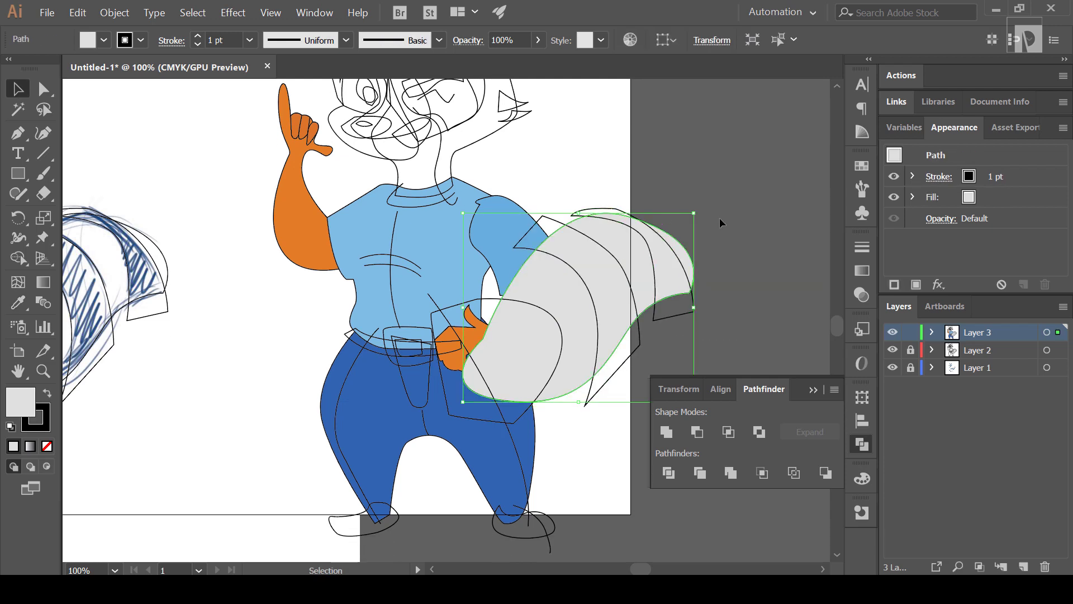
pyautogui.press('a')
pyautogui.press('v')
pyautogui.click(757, 213)
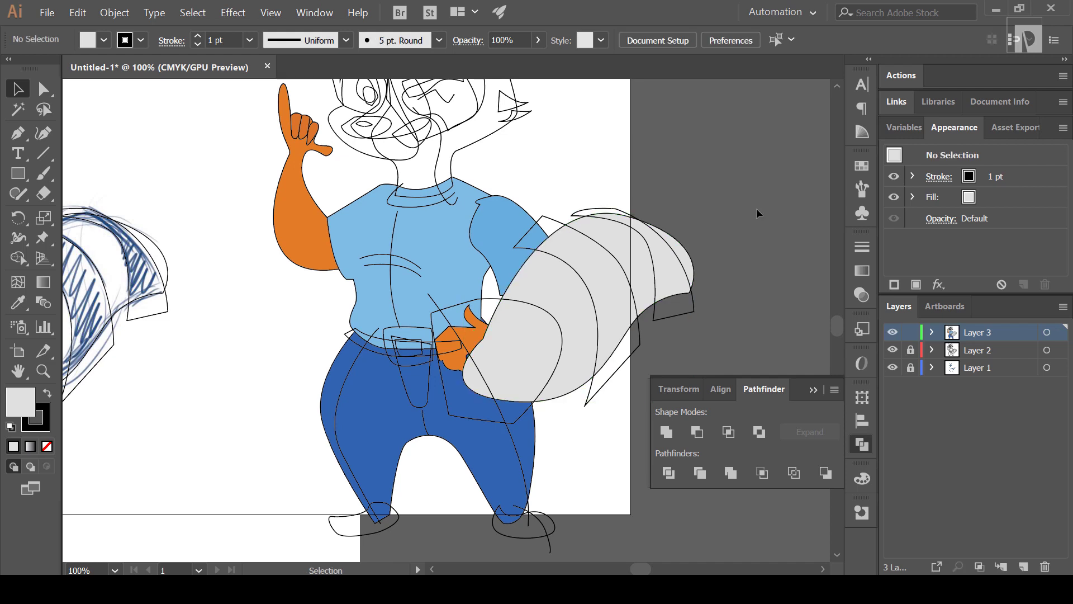
# Step: Select the tail with all its overlapping stripe shapes, divide them with Pathfinder and ungroup the pieces
pyautogui.moveTo(623, 345); pyautogui.dragTo(558, 370)
pyautogui.keyDown('shift'); pyautogui.click(552, 369); pyautogui.keyUp('shift')
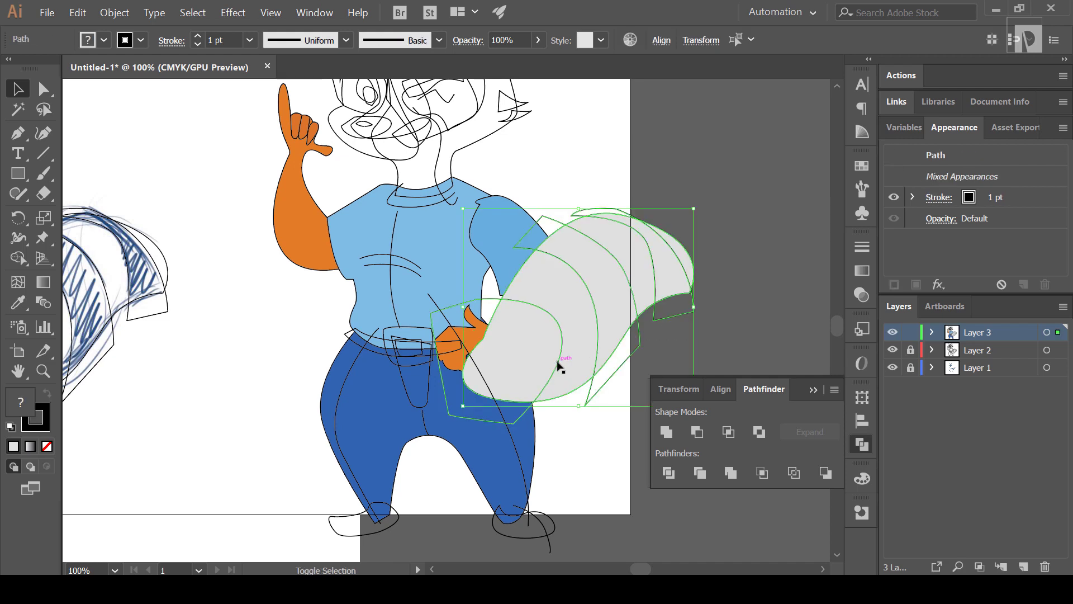
pyautogui.click(668, 473)
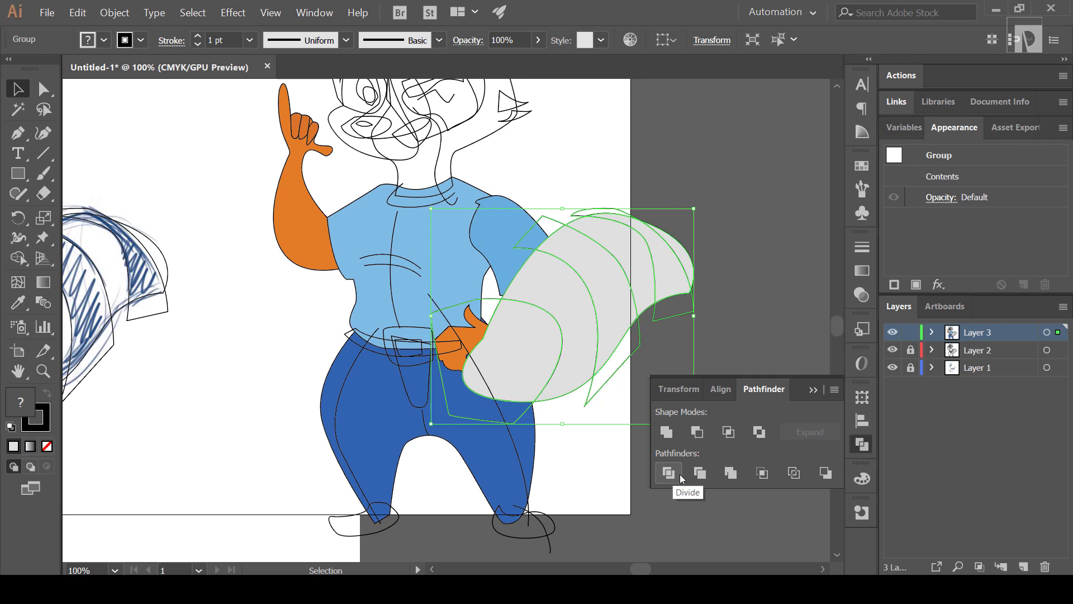
pyautogui.hotkey('shift', 'ctrl', 'g')
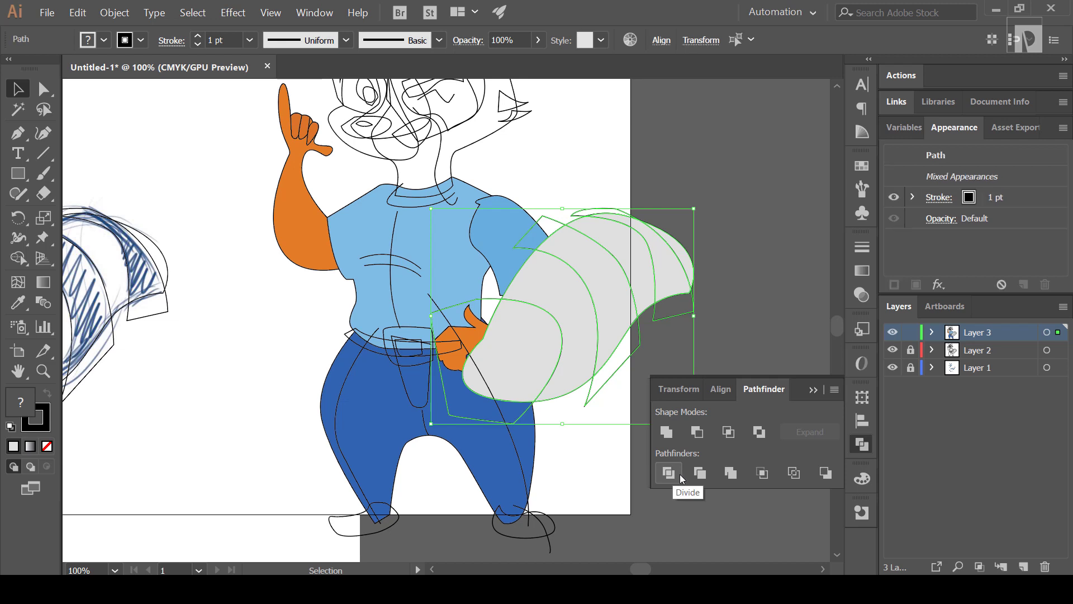
# Step: Delete the leftover stripe pieces that extend beyond the tail's outline
pyautogui.click(719, 293)
pyautogui.click(683, 314)
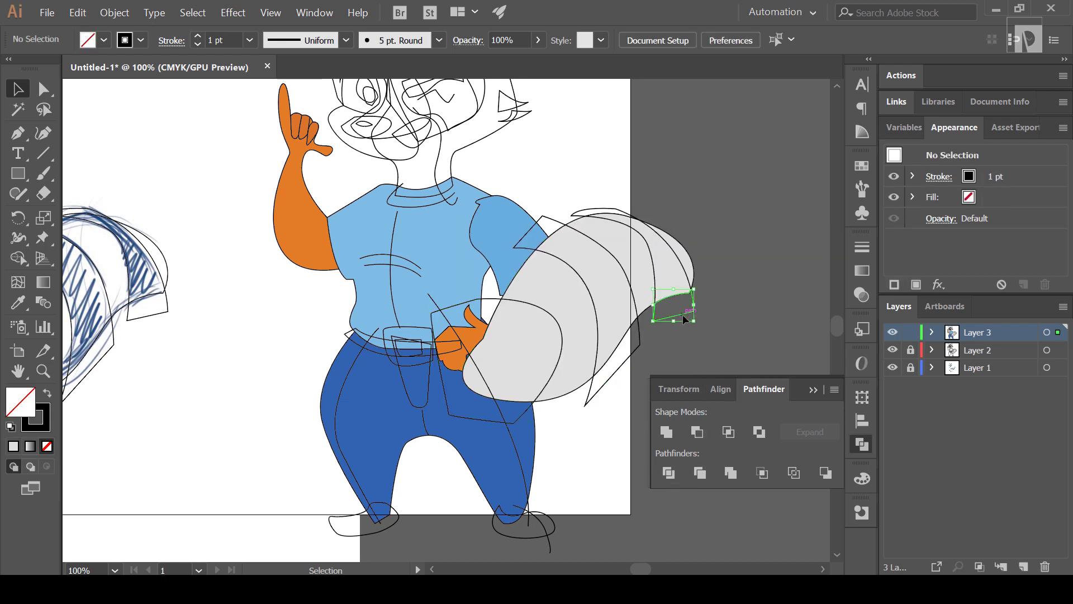
pyautogui.click(703, 323)
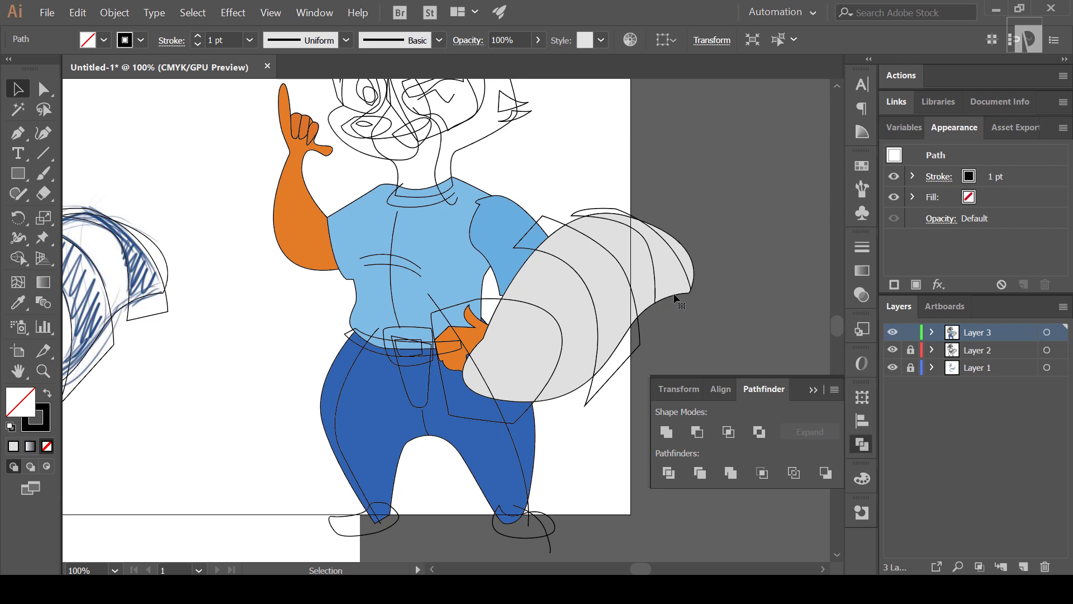
pyautogui.click(607, 217)
pyautogui.press('Delete')
pyautogui.hotkey('ctrl', '+')
pyautogui.moveTo(737, 249)
pyautogui.mouseDown()
pyautogui.moveTo(563, 297)
pyautogui.moveTo(490, 336)
pyautogui.mouseUp()
pyautogui.press('a')
pyautogui.hotkey('ctrl', 'z')
pyautogui.press('v')
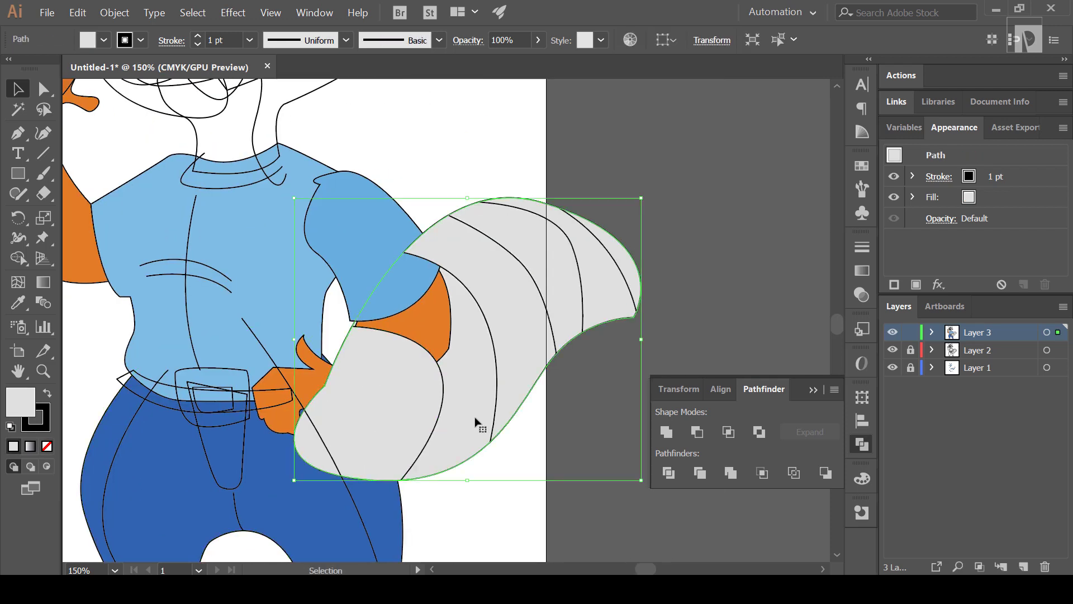
# Step: Select the tail's three alternating stripes, including the one at its base, fill them with black #000000 and deselect
pyautogui.click(736, 196)
pyautogui.click(635, 287)
pyautogui.keyDown('shift'); pyautogui.click(517, 350); pyautogui.keyUp('shift')
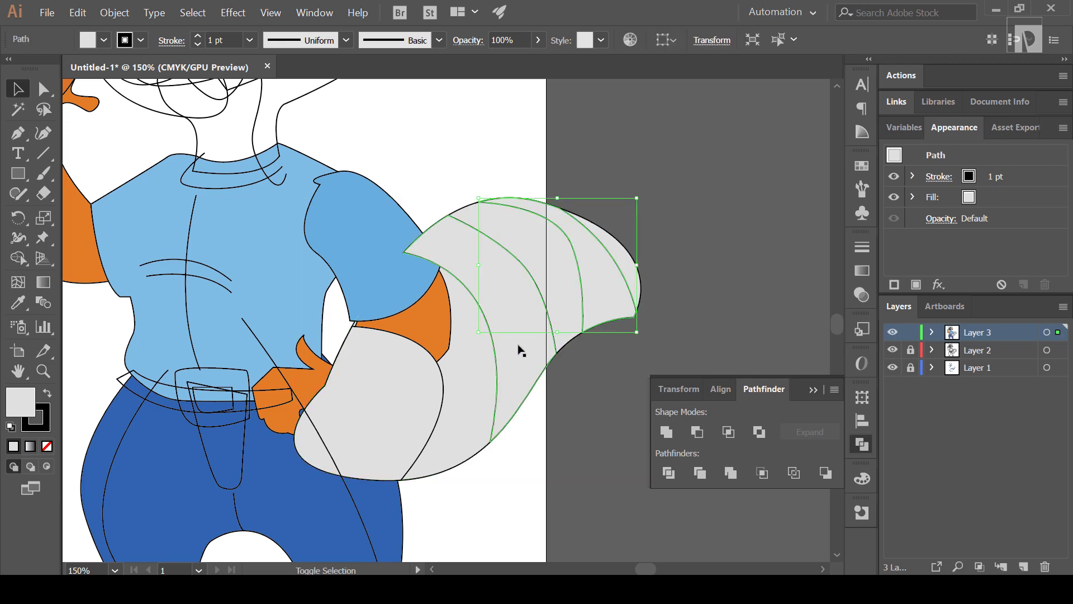
pyautogui.keyDown('shift'); pyautogui.click(412, 412); pyautogui.keyUp('shift')
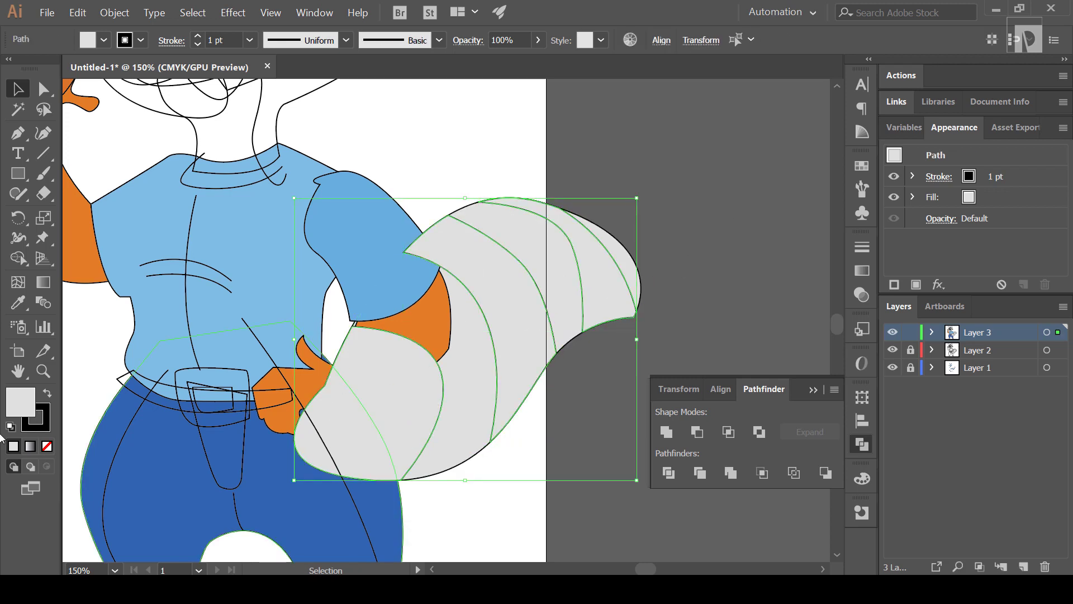
pyautogui.doubleClick(32, 404)
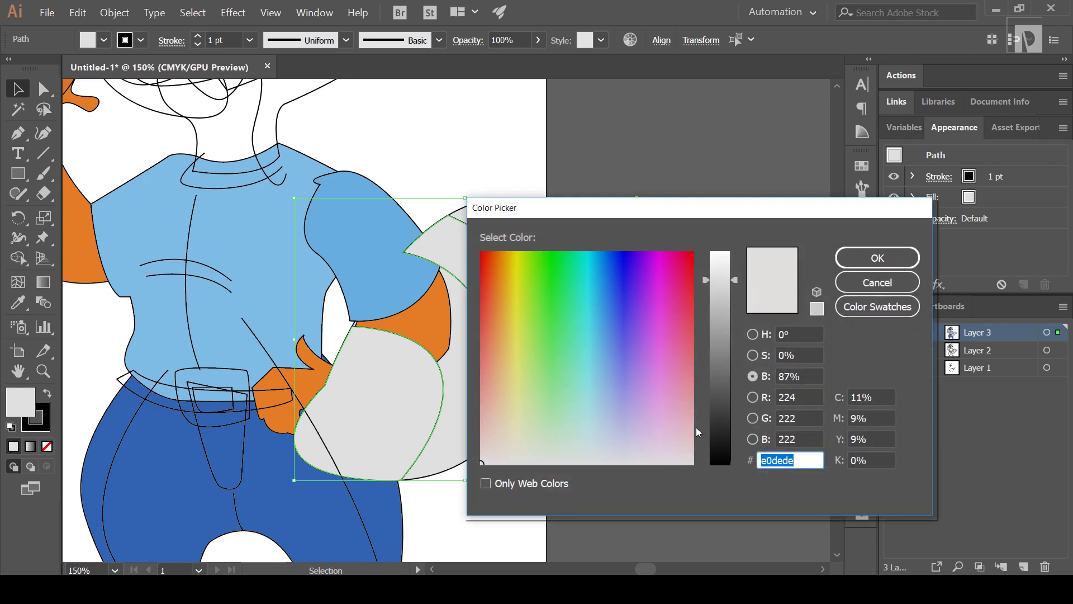
pyautogui.write('000000')
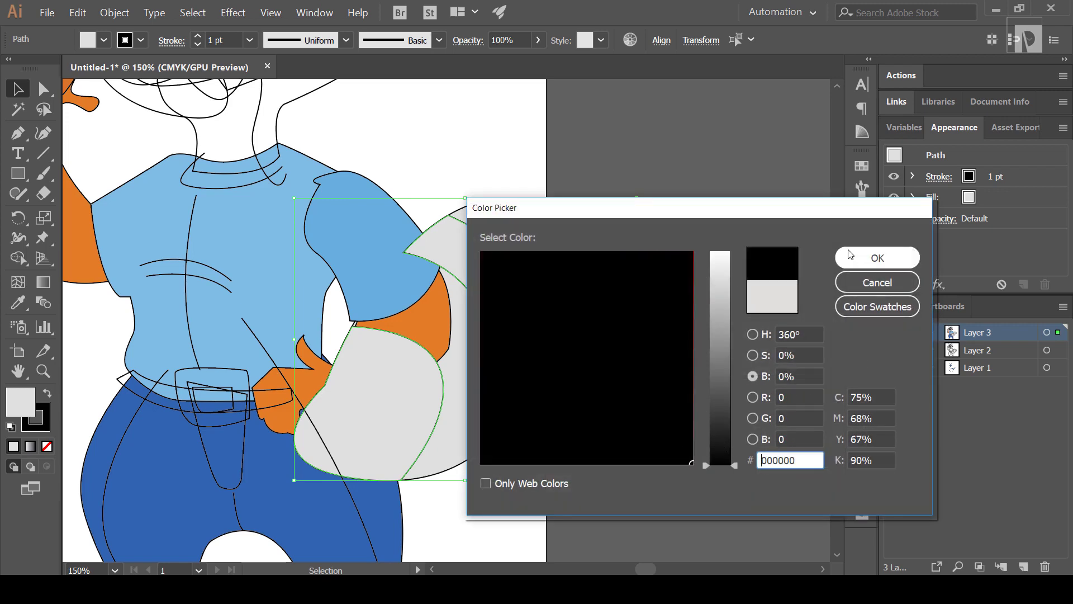
pyautogui.click(847, 256)
pyautogui.click(737, 215)
pyautogui.hotkey('ctrl', '-')
pyautogui.hotkey('ctrl', '-')
pyautogui.hotkey('ctrl', '-')
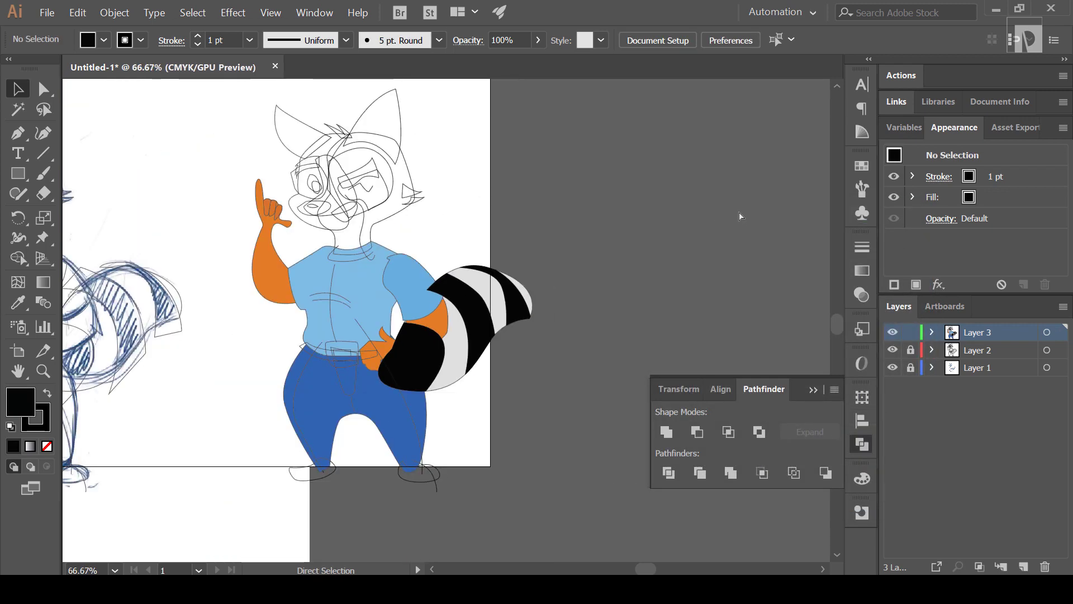
# Step: Select all the black and grey pieces of the tail and group them
pyautogui.hotkey('ctrl', '+')
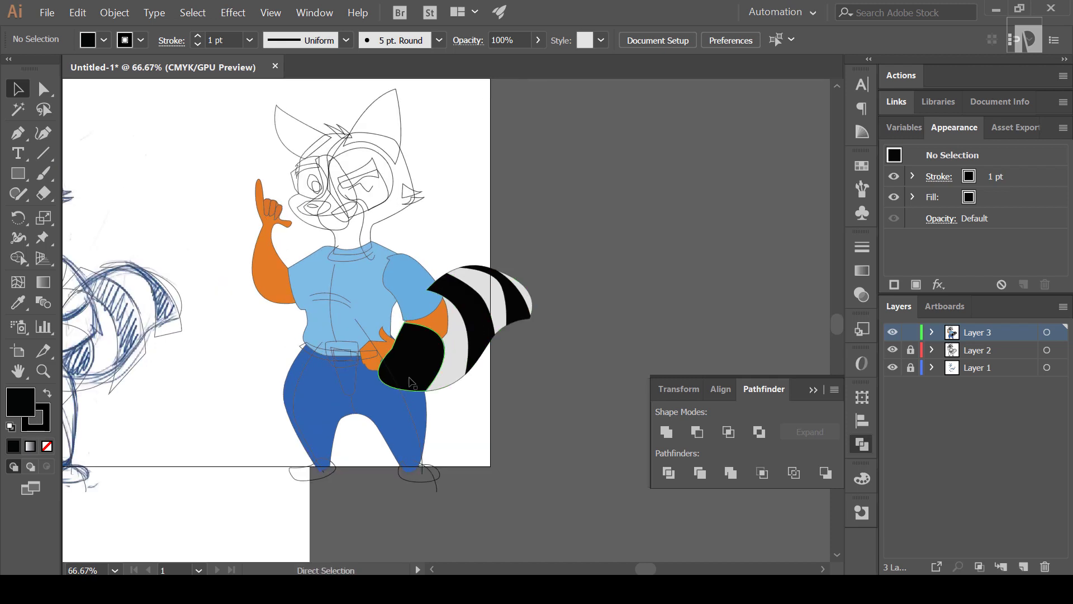
pyautogui.hotkey('ctrl', '+')
pyautogui.hotkey('ctrl', '+')
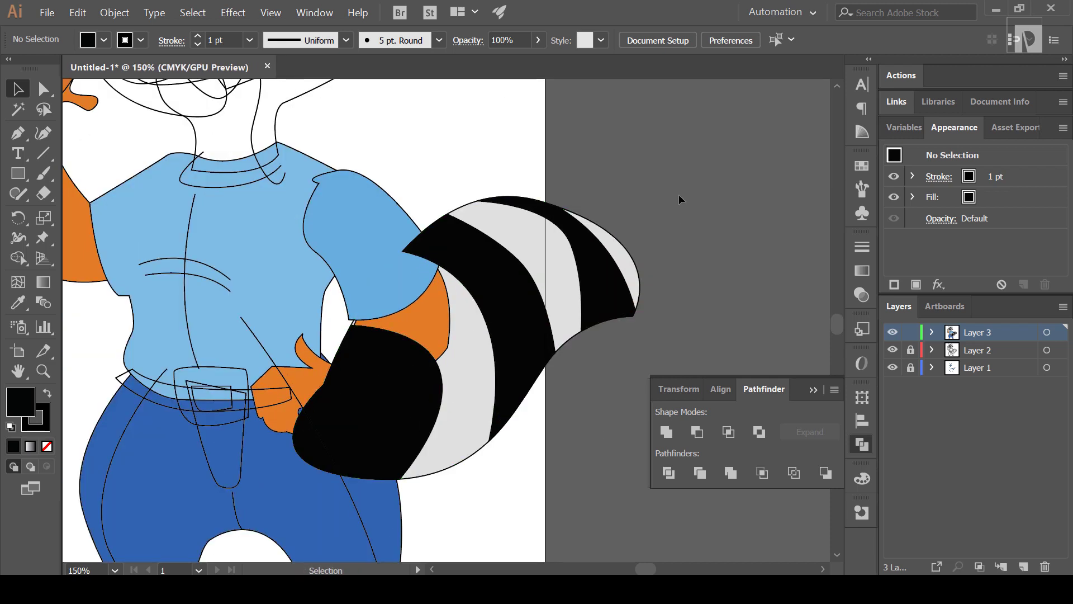
pyautogui.moveTo(678, 199); pyautogui.dragTo(474, 433)
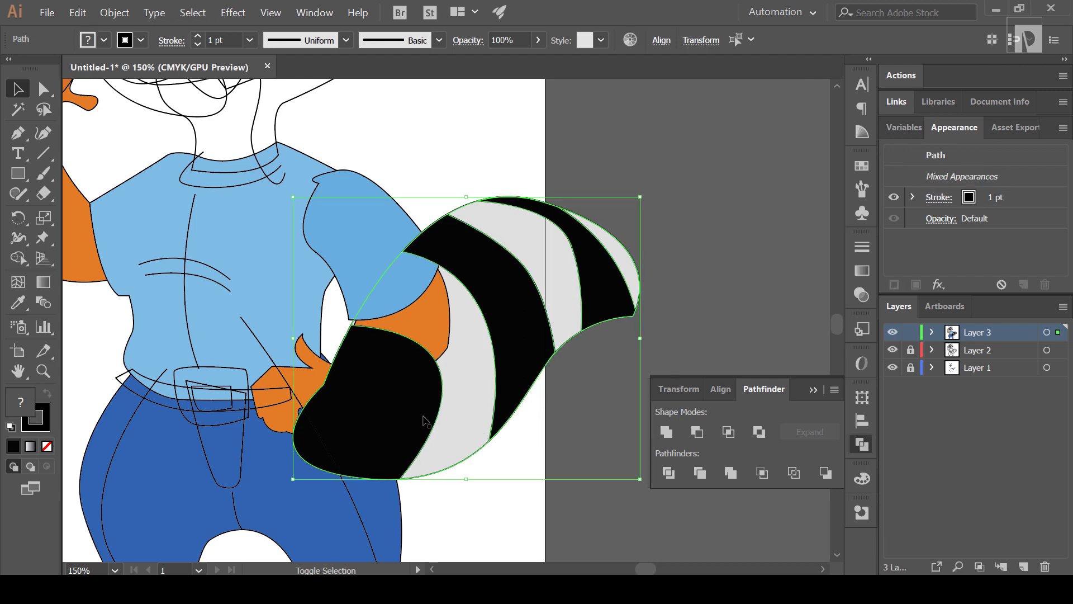
pyautogui.hotkey('ctrl', 'g')
pyautogui.press('a')
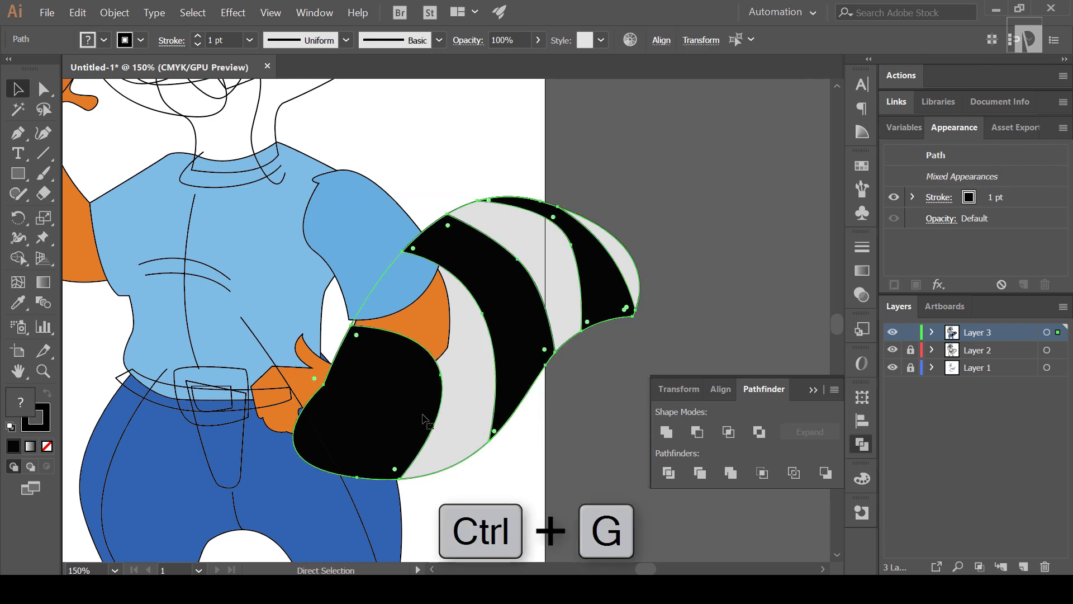
pyautogui.hotkey('ctrl', 'g')
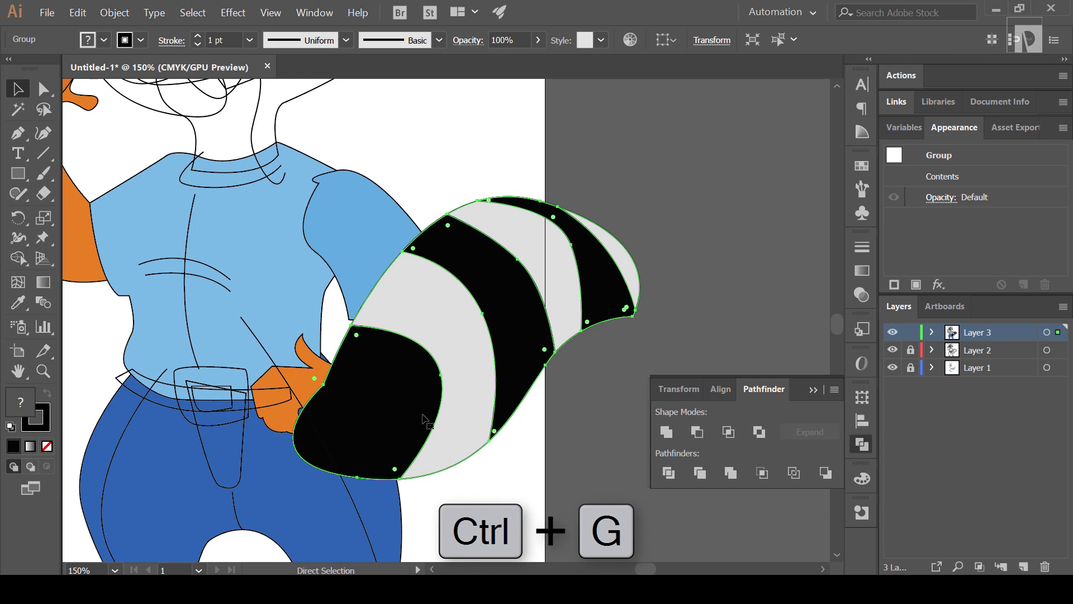
# Step: Cut the tail group, paste it in back of the body and clothing shapes, and deselect it
pyautogui.hotkey('ctrl', 'x')
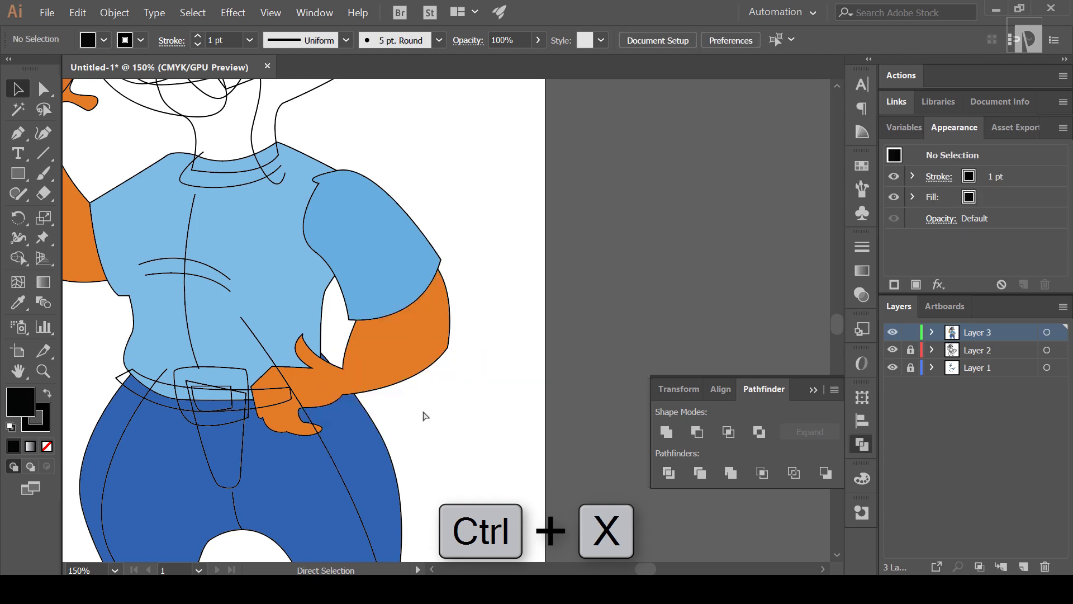
pyautogui.hotkey('ctrl', 'b')
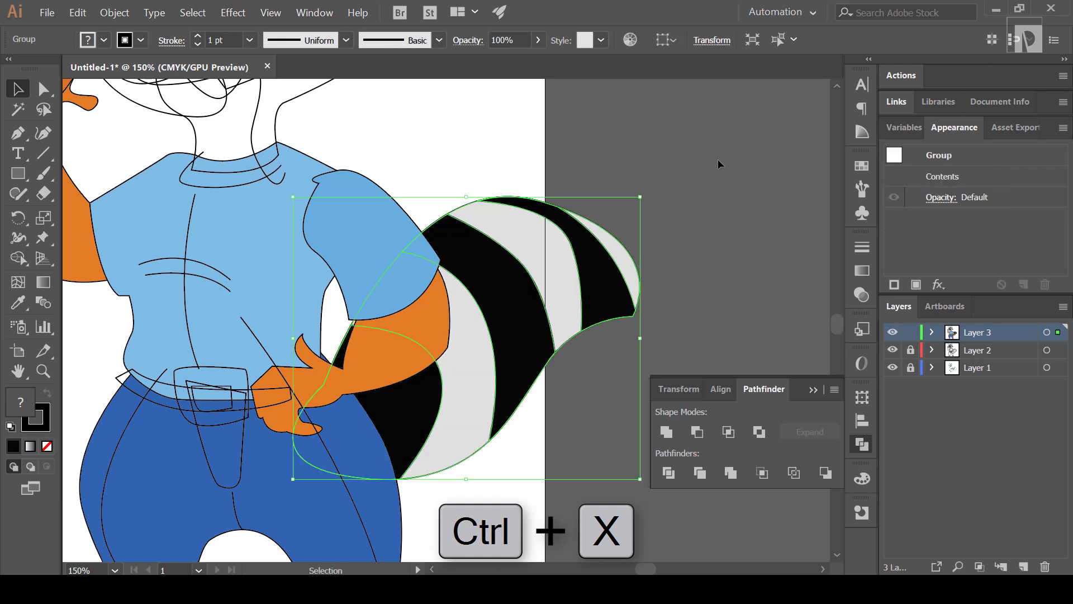
pyautogui.click(623, 213)
pyautogui.hotkey('ctrl', '-')
pyautogui.hotkey('ctrl', '-')
pyautogui.hotkey('ctrl', '-')
pyautogui.hotkey('ctrl', '-')
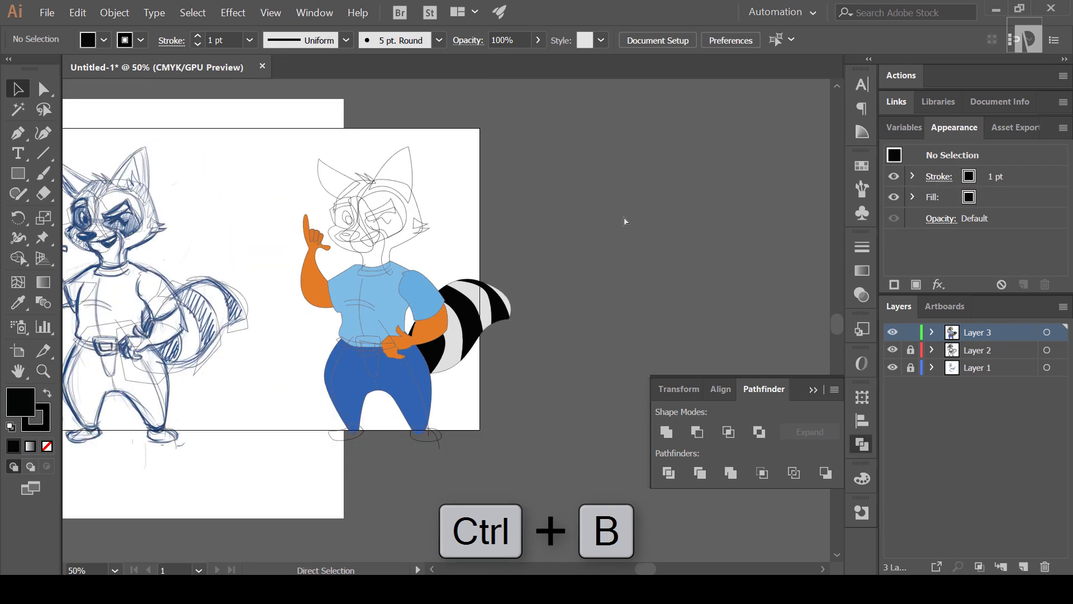
pyautogui.hotkey('ctrl', '+')
pyautogui.hotkey('ctrl', '+')
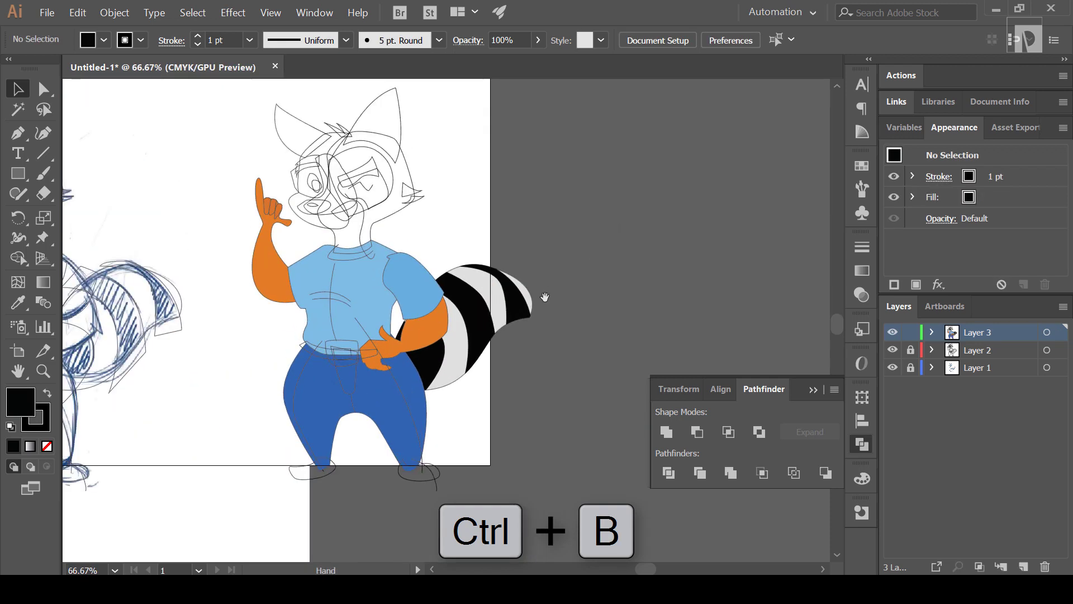
# Step: Select the outlined head-and-neck shape and fill it with the orange sampled from the raised arm
pyautogui.moveTo(546, 299); pyautogui.dragTo(595, 370)
pyautogui.hotkey('ctrl', '+')
pyautogui.hotkey('ctrl', '+')
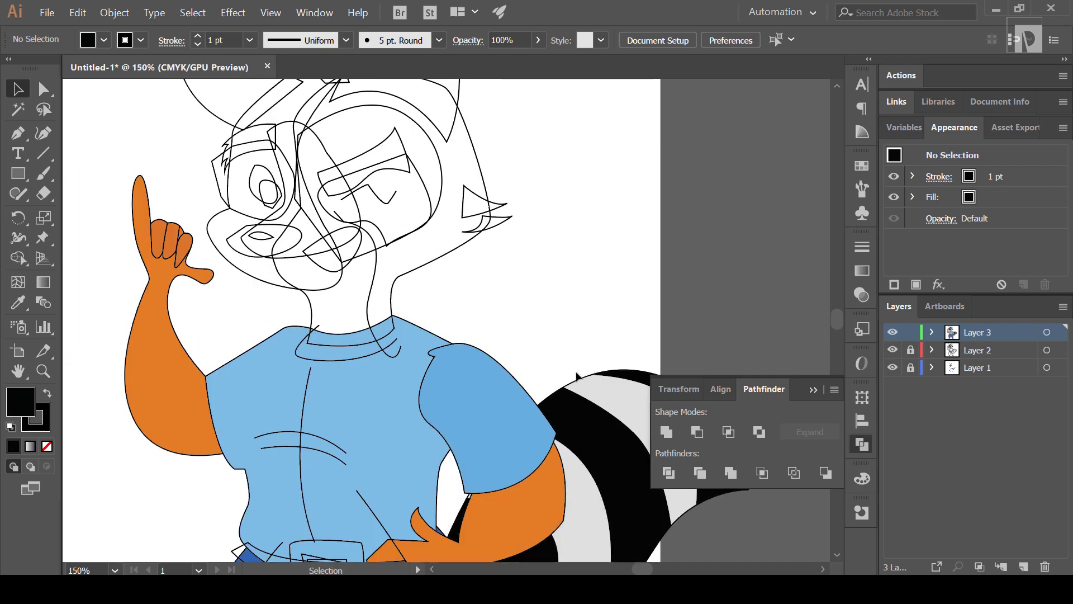
pyautogui.hotkey('ctrl', '-')
pyautogui.moveTo(422, 427); pyautogui.dragTo(492, 428)
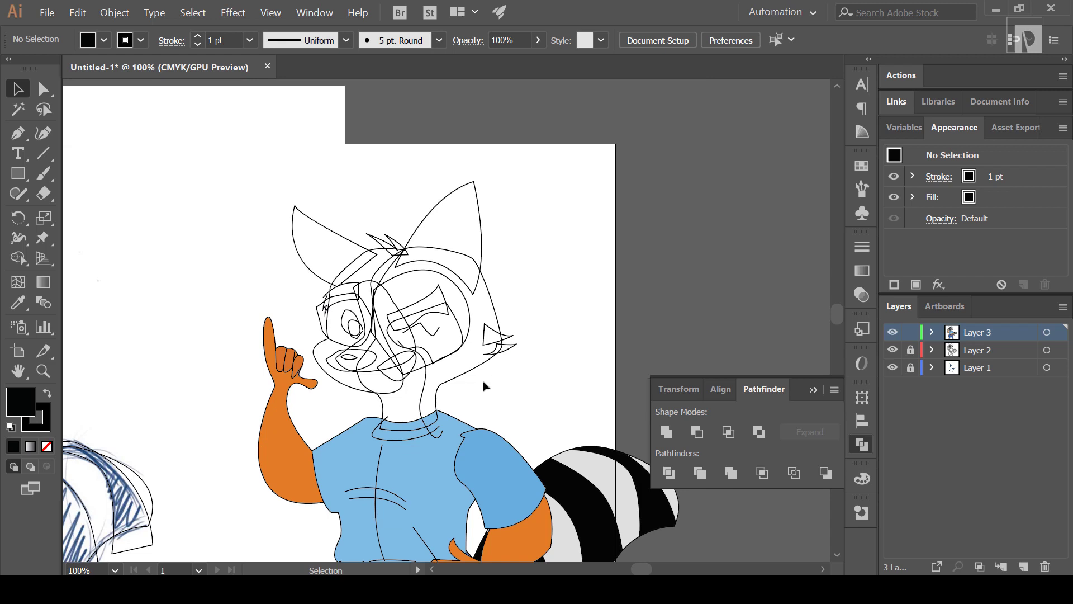
pyautogui.moveTo(533, 316); pyautogui.dragTo(598, 305)
pyautogui.press('space')
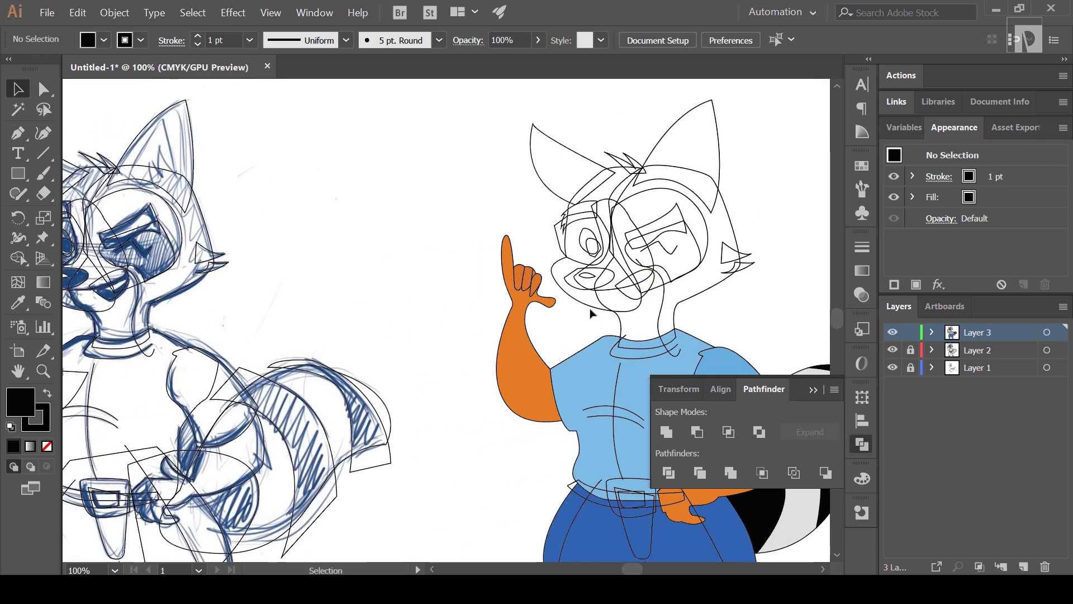
pyautogui.click(590, 309)
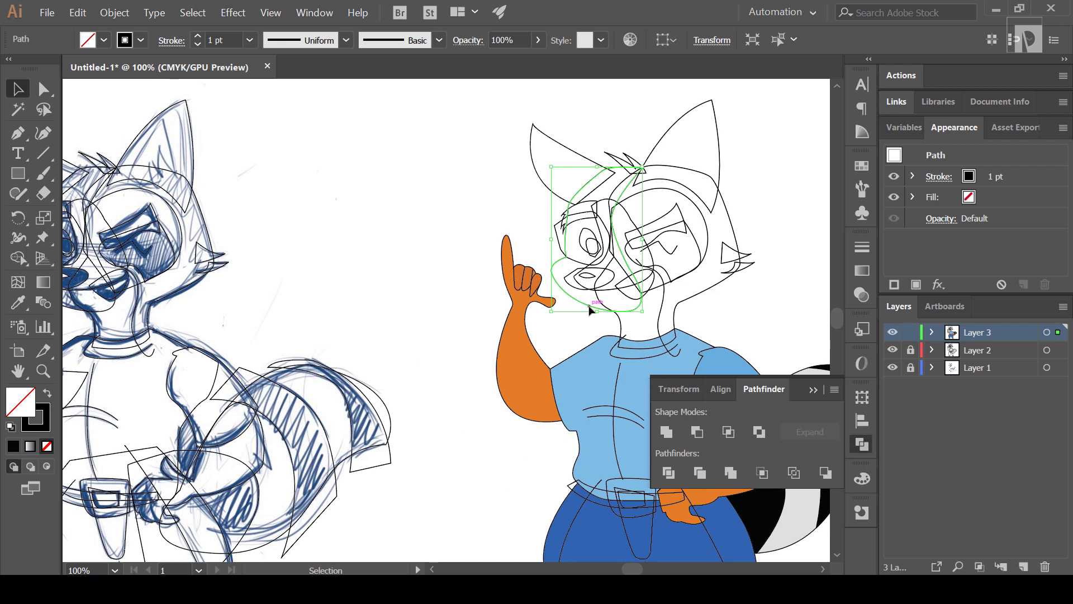
pyautogui.click(696, 297)
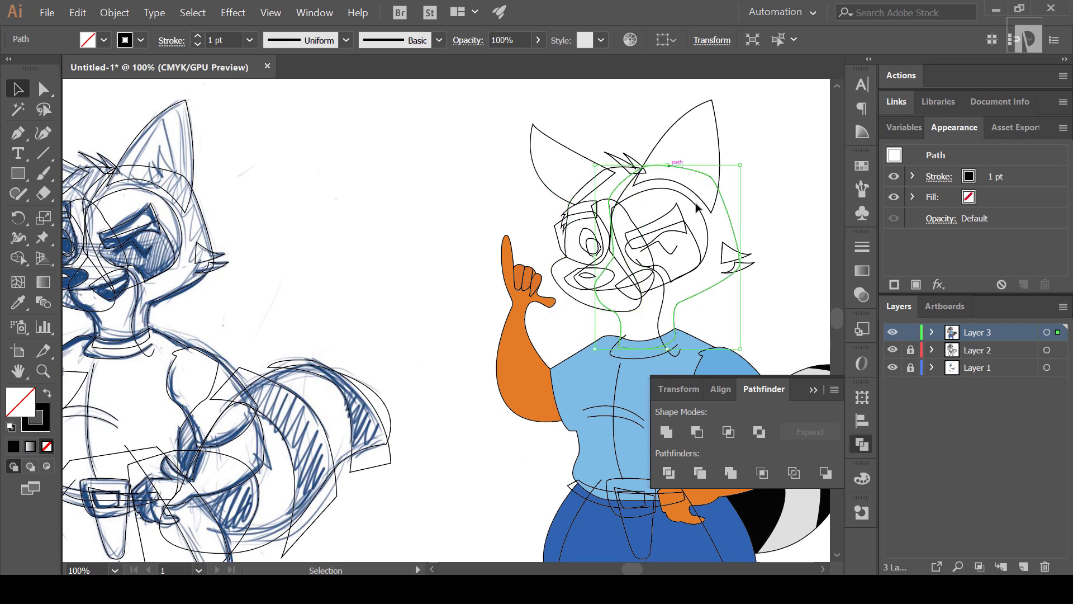
pyautogui.press('i')
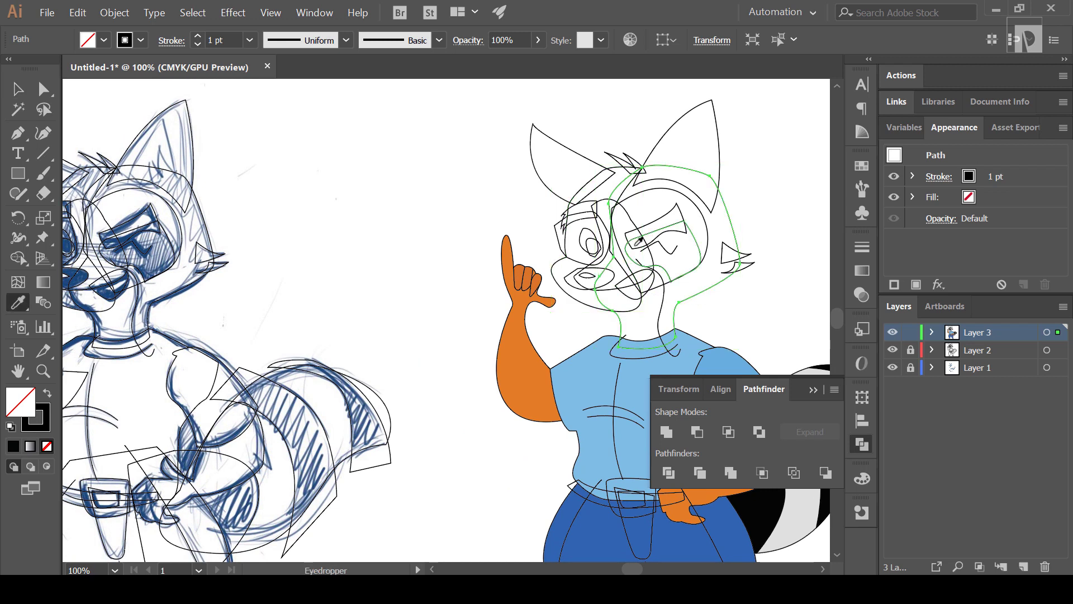
pyautogui.click(552, 375)
pyautogui.click(17, 89)
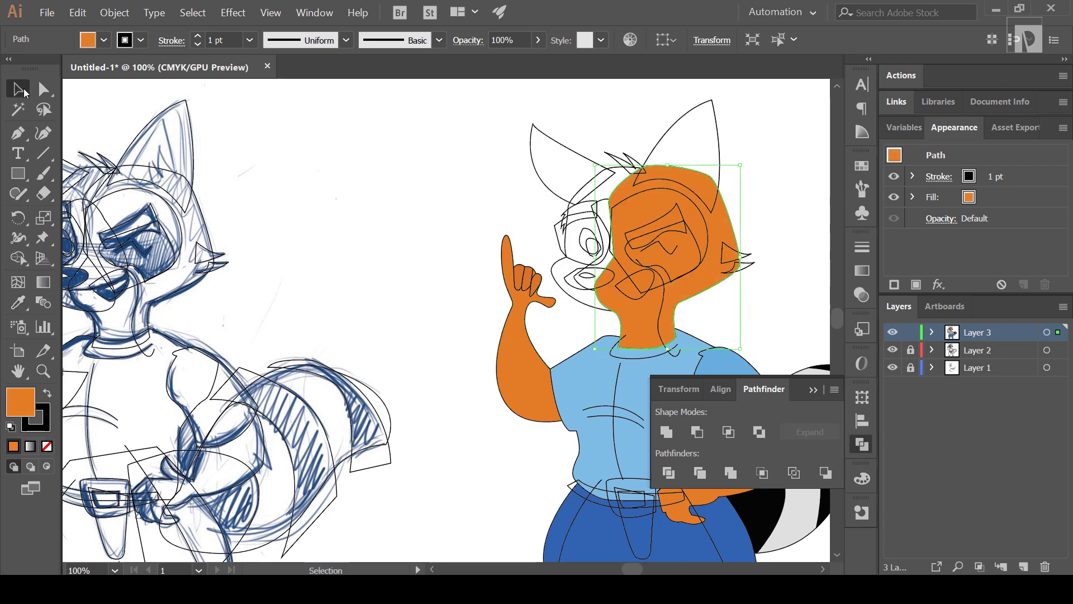
# Step: Select the patch around the open eye, sample the head's orange onto it, and change its fill to the darker orange #e25c1a
pyautogui.hscroll(-2, 527, 219)
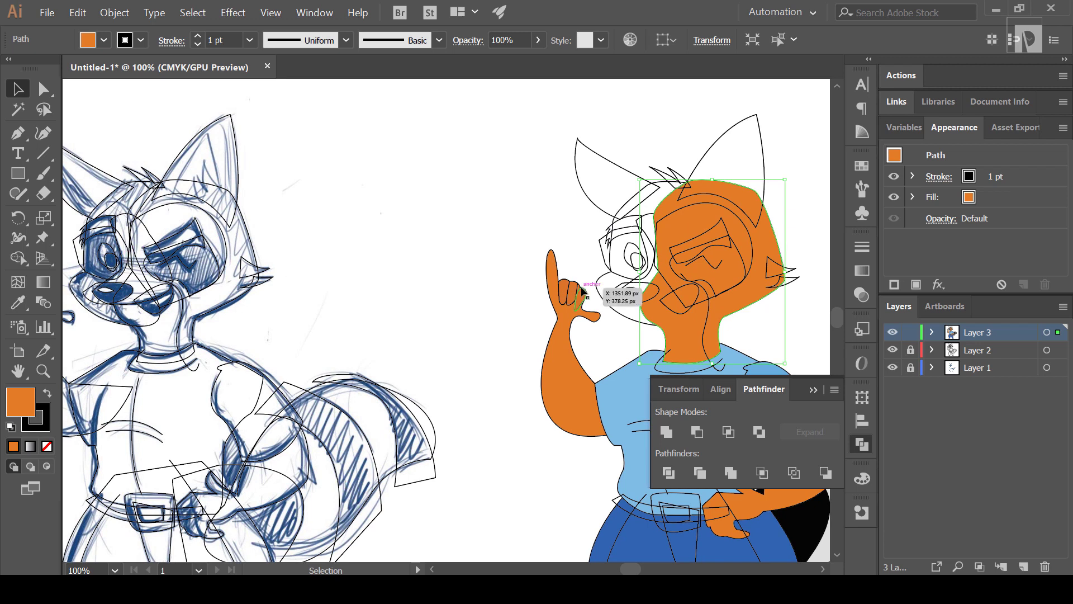
pyautogui.click(604, 254)
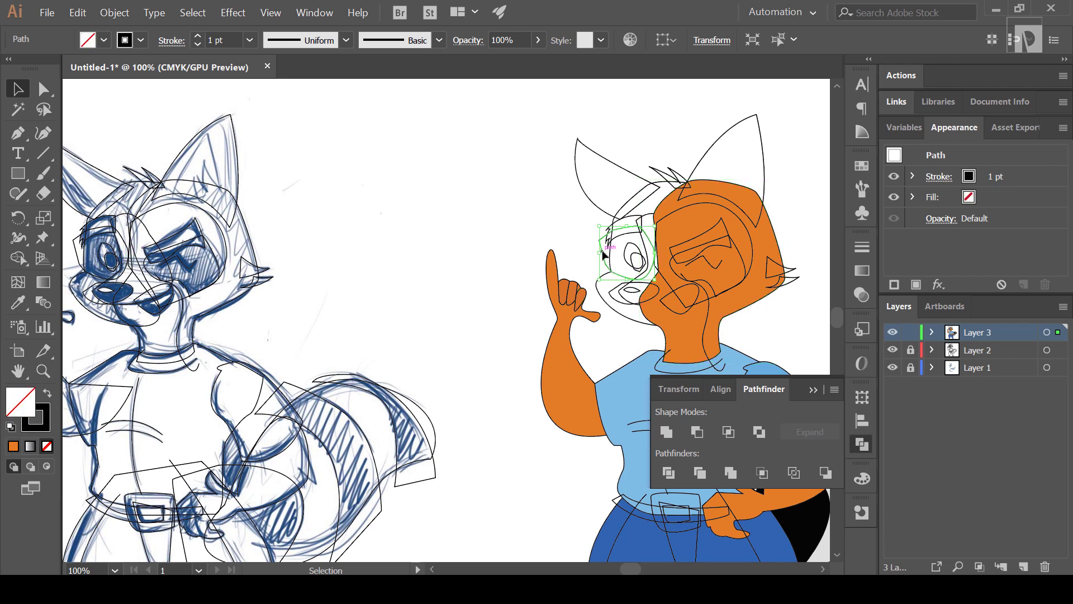
pyautogui.press('i')
pyautogui.click(688, 222)
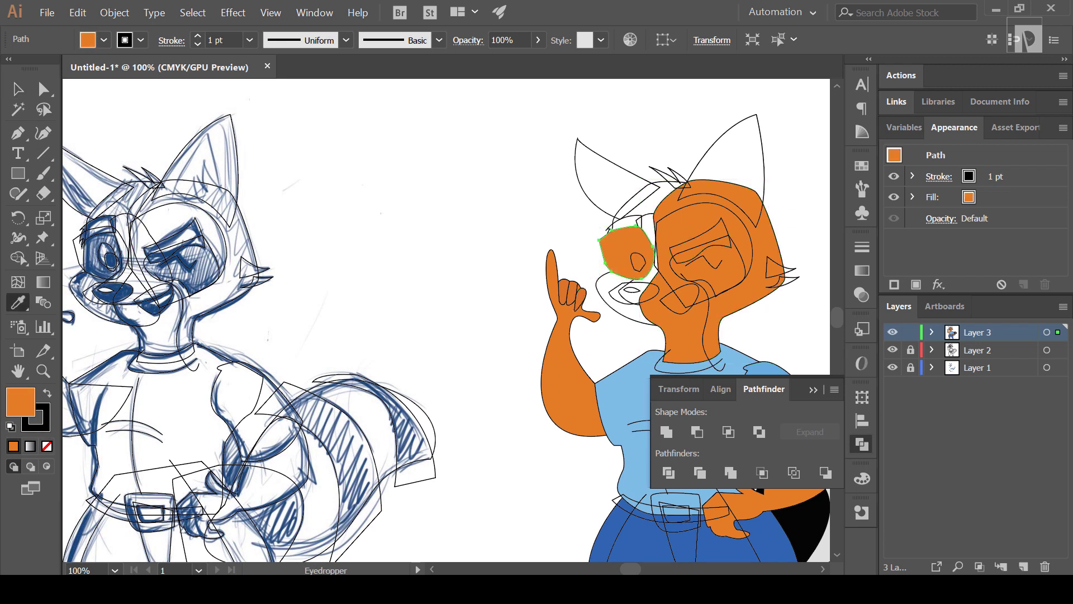
pyautogui.doubleClick(16, 397)
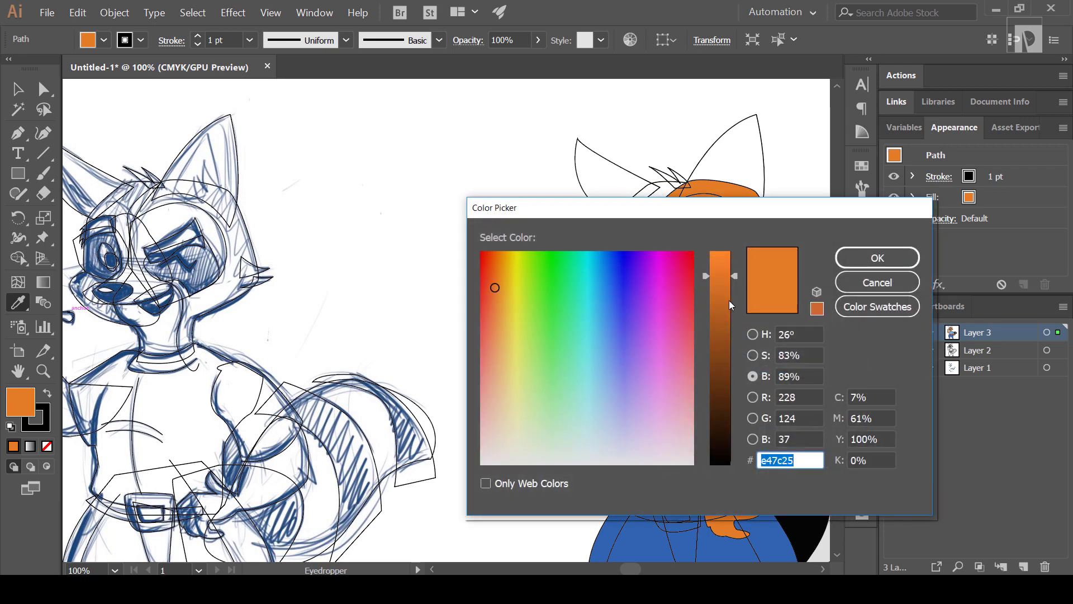
pyautogui.click(491, 277)
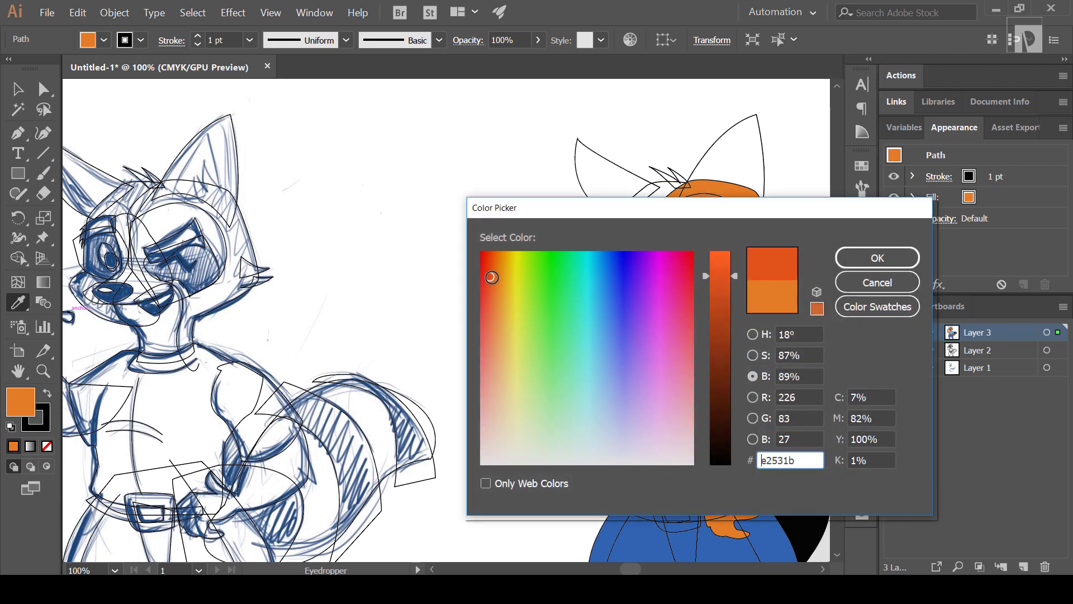
pyautogui.click(492, 274)
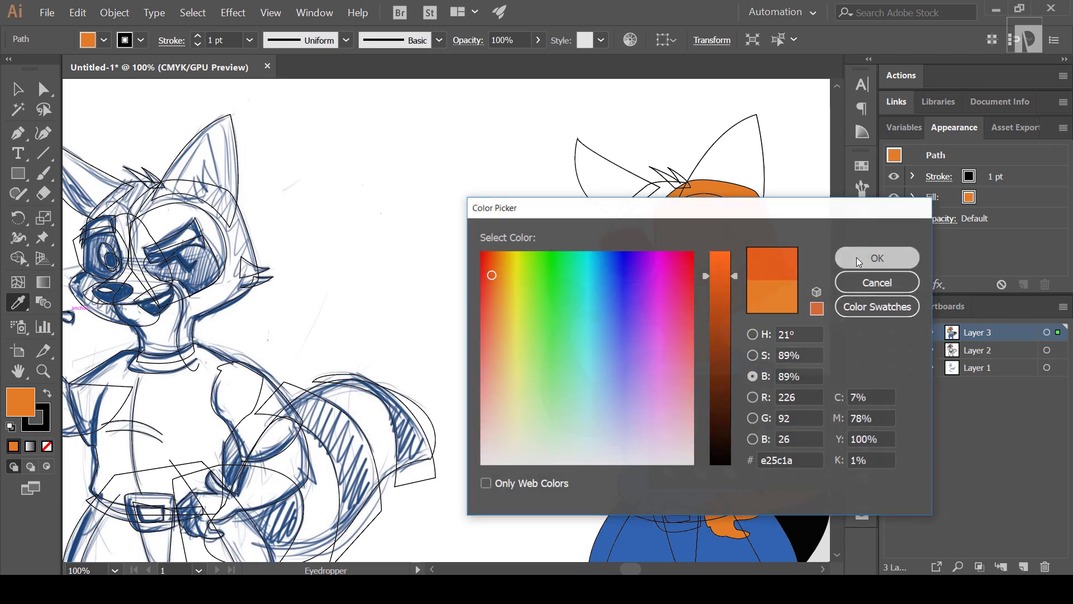
pyautogui.click(856, 257)
pyautogui.click(17, 89)
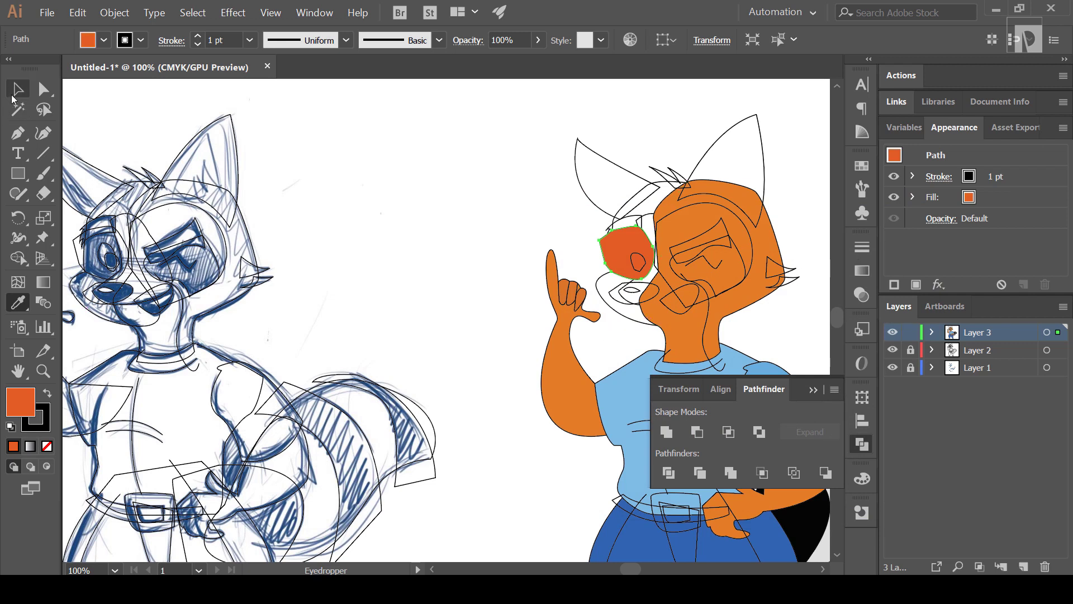
# Step: Fill the forehead-and-muzzle shape with the darker orange sampled from the open eye's patch
pyautogui.click(628, 314)
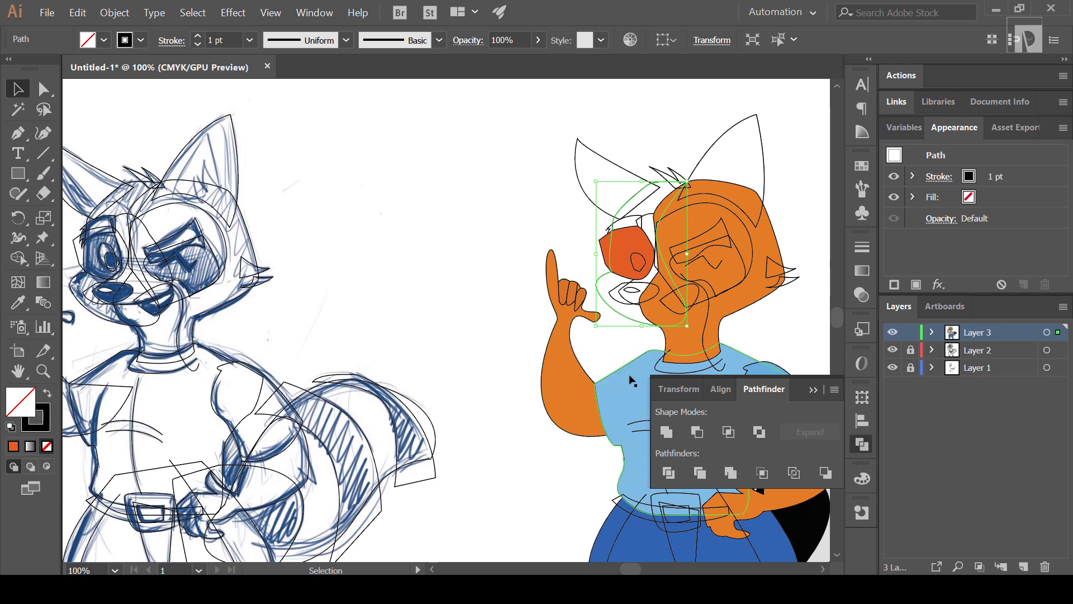
pyautogui.press('i')
pyautogui.click(628, 259)
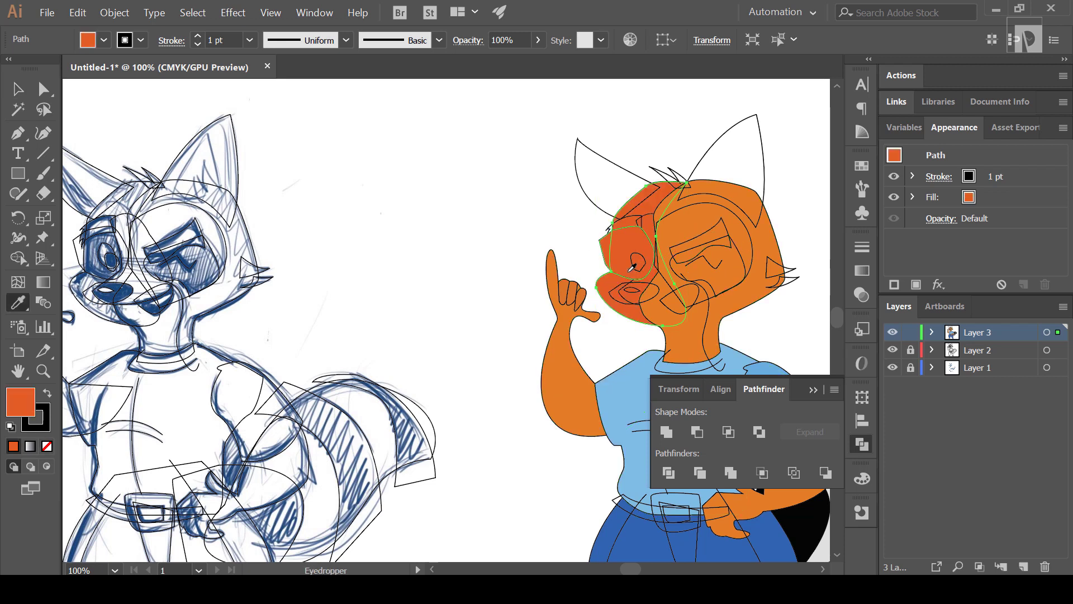
# Step: Directly select the patch around the open eye and change its fill to white
pyautogui.press('a')
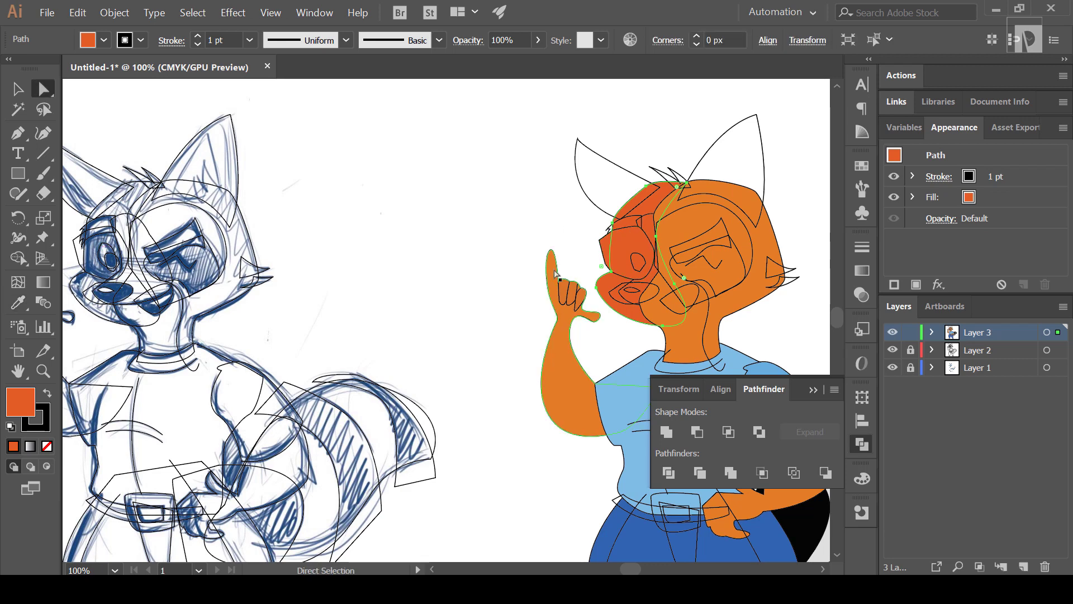
pyautogui.click(645, 250)
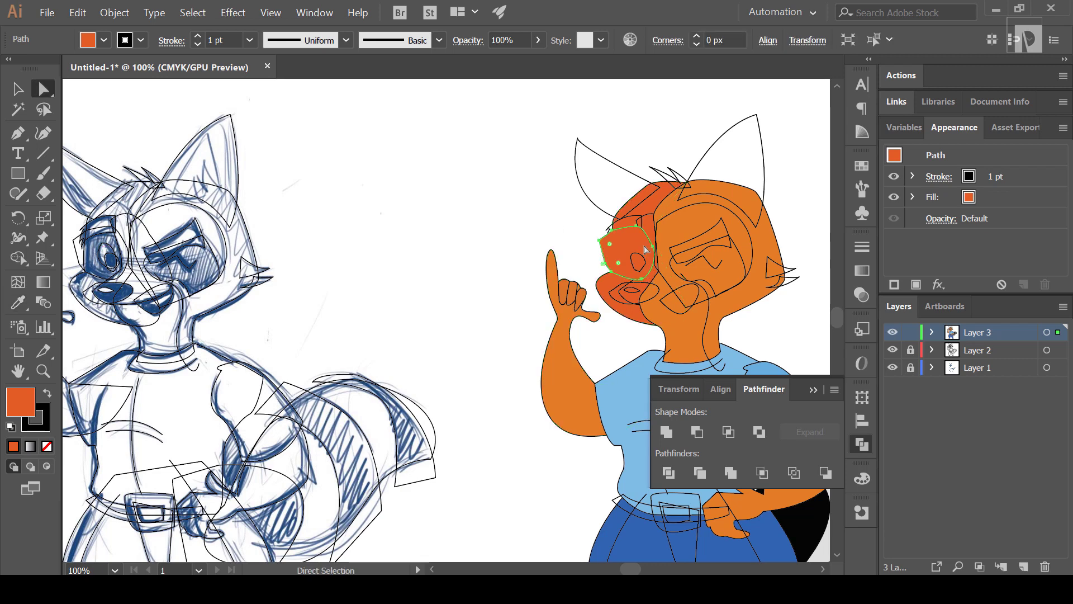
pyautogui.doubleClick(19, 403)
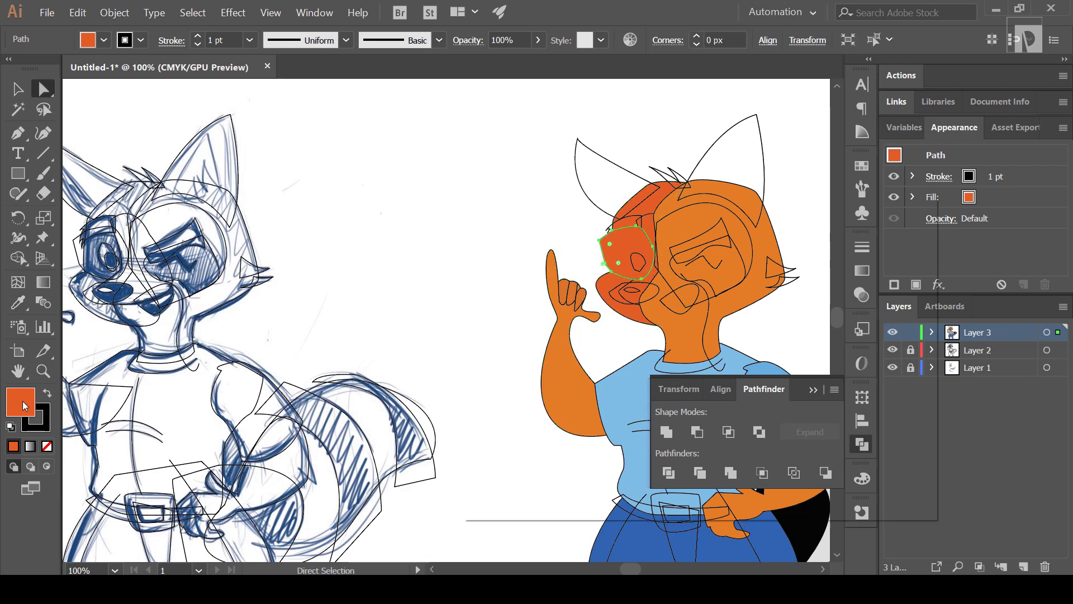
pyautogui.moveTo(672, 438); pyautogui.dragTo(672, 465)
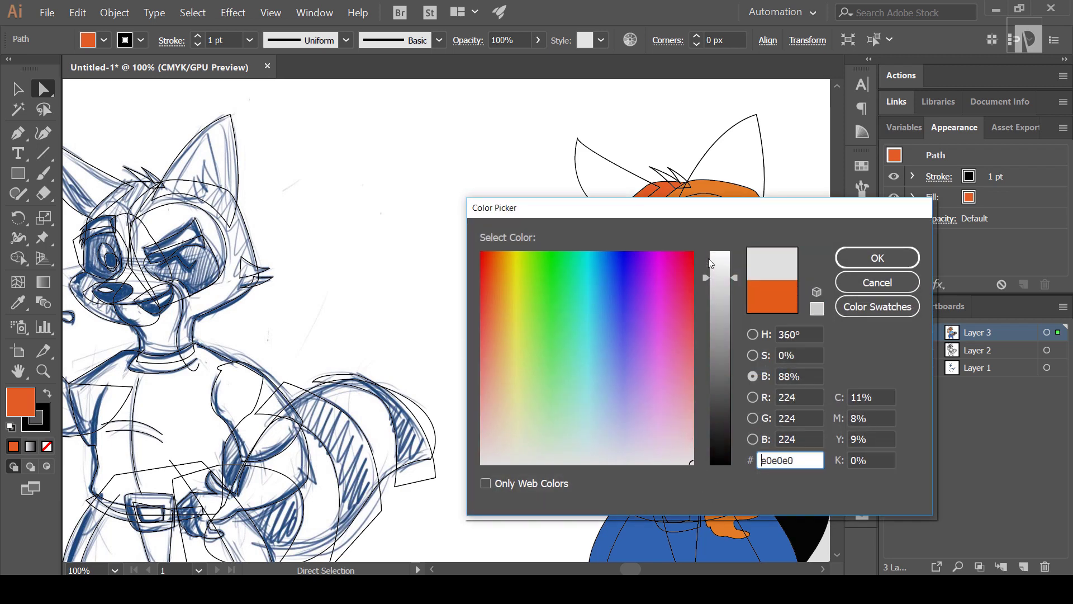
pyautogui.moveTo(720, 277); pyautogui.dragTo(724, 233)
pyautogui.click(861, 258)
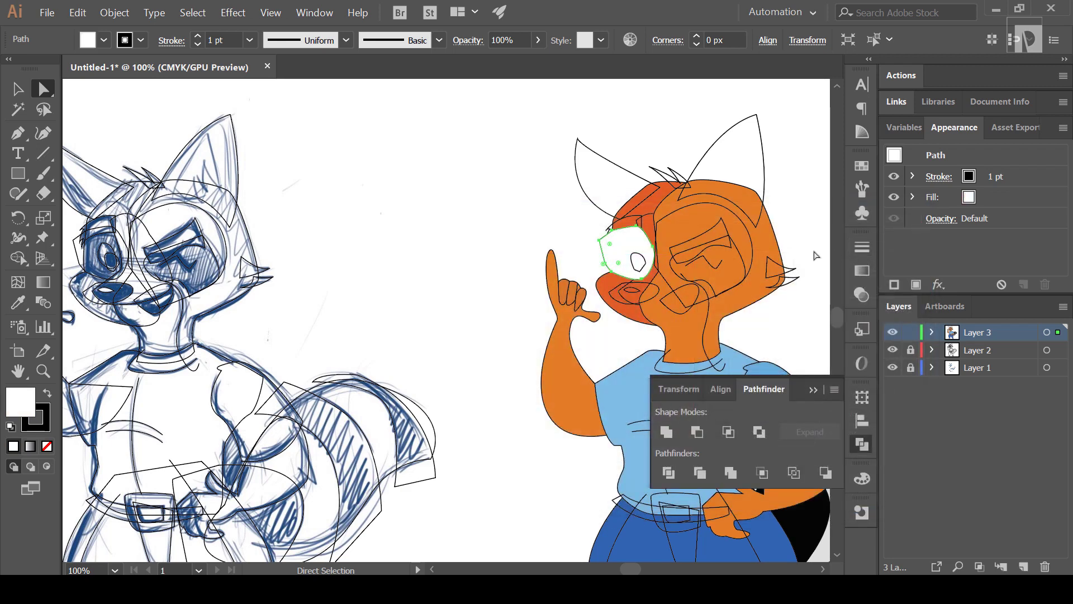
# Step: Fill the open eye's patch with the light grey sampled from the tail stripes
pyautogui.hotkey('ctrl', '+')
pyautogui.hotkey('ctrl', '-')
pyautogui.hotkey('ctrl', '-')
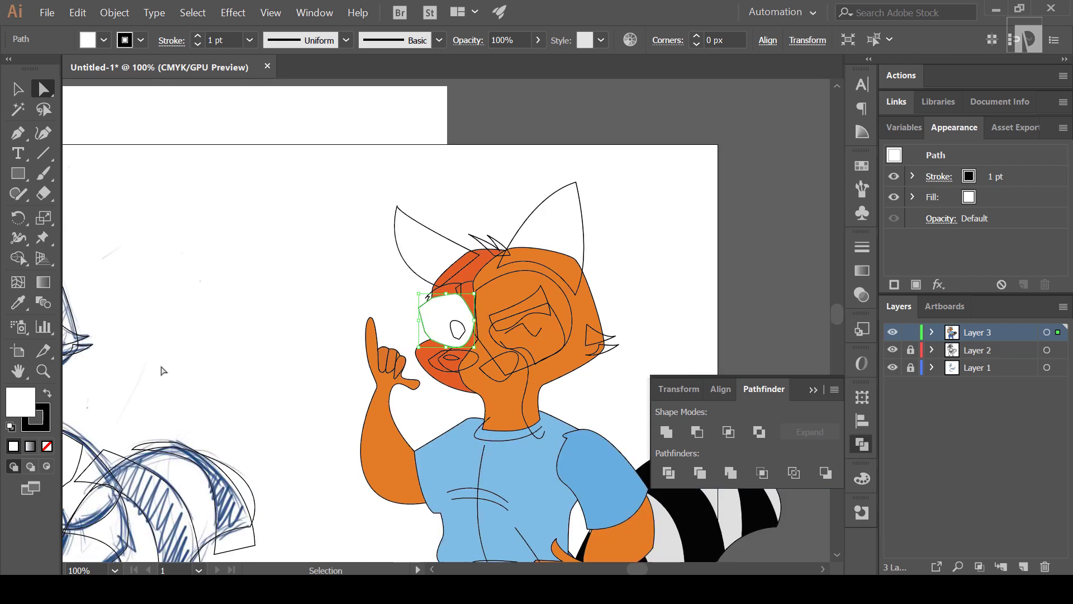
pyautogui.press('i')
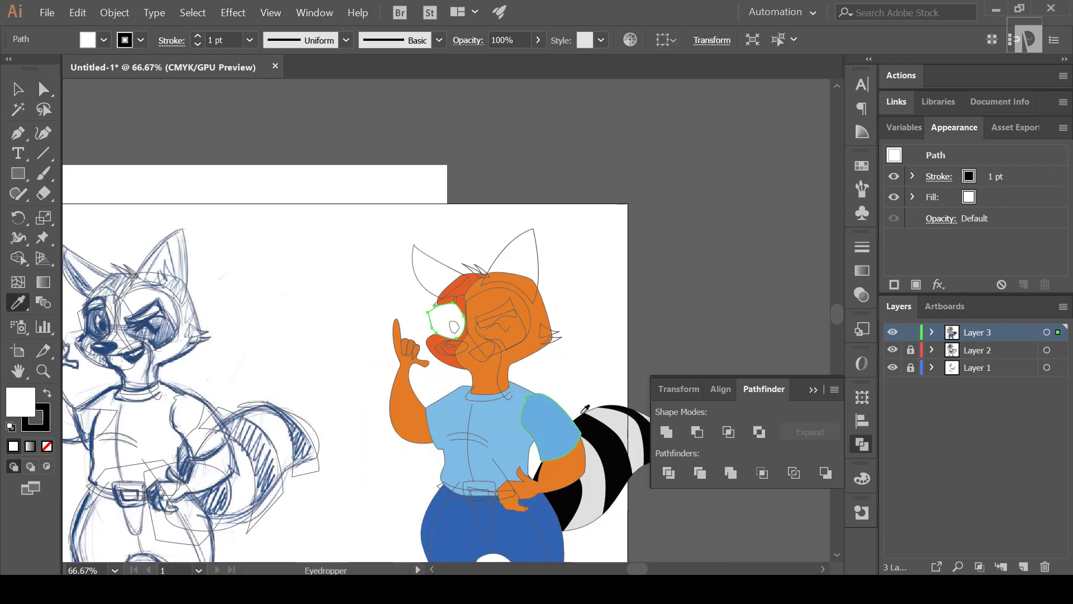
pyautogui.click(616, 417)
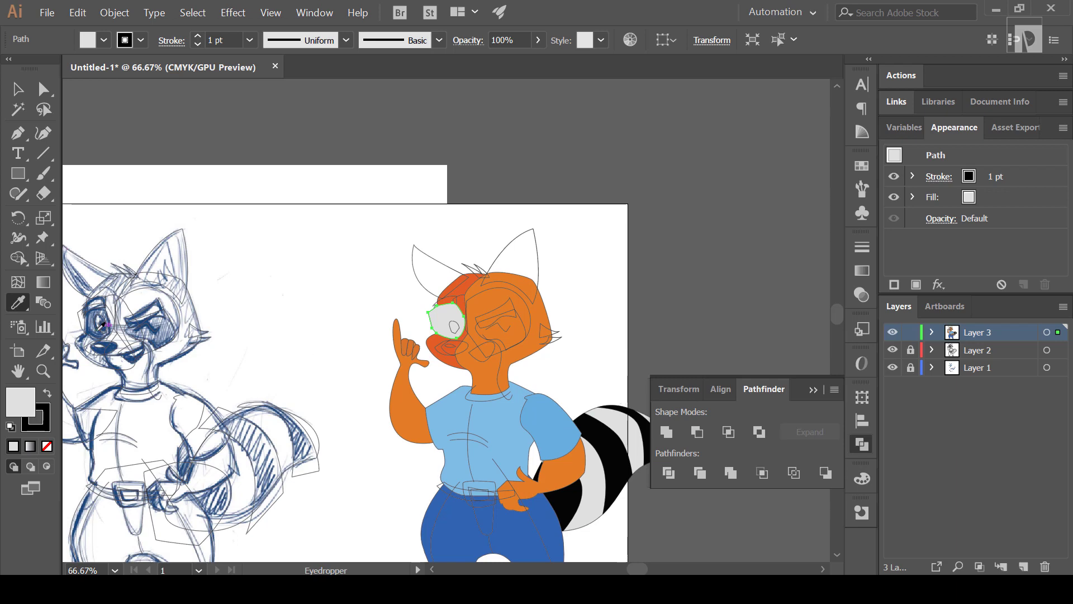
# Step: Select the grey eye patch together with the dark orange forehead-and-muzzle shape and divide them with Pathfinder
pyautogui.hotkey('ctrl', '=')
pyautogui.hotkey('ctrl', '=')
pyautogui.hotkey('ctrl', '=')
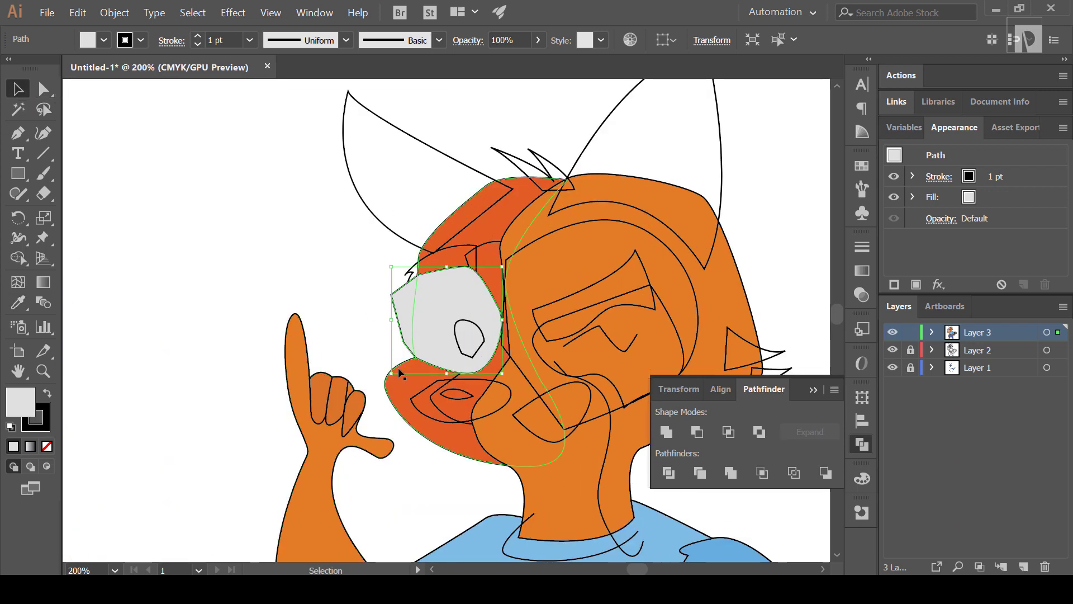
pyautogui.click(399, 372)
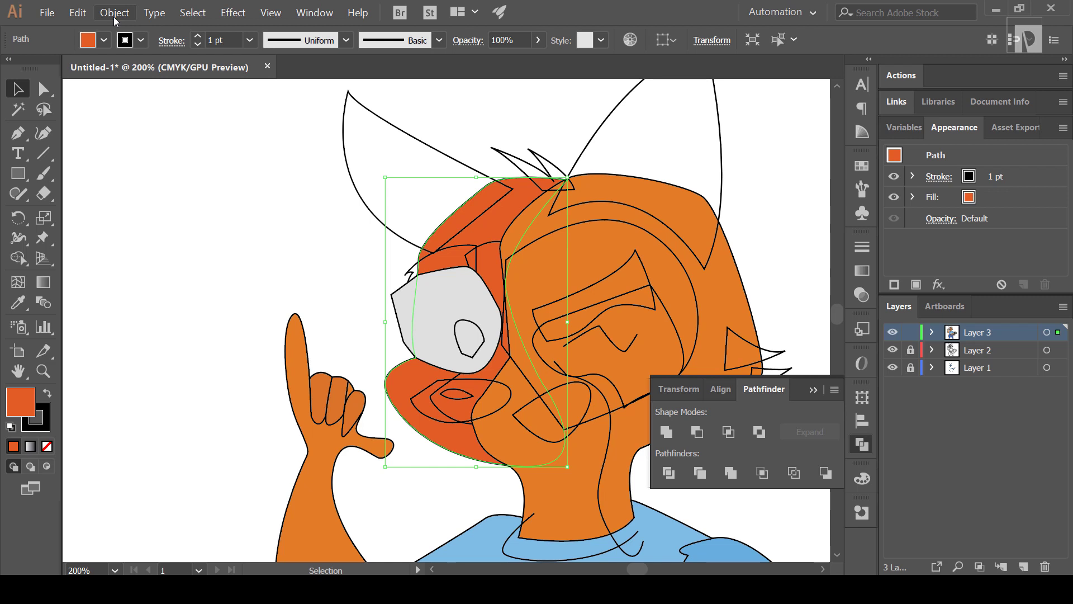
pyautogui.scroll(2, 286, 223)
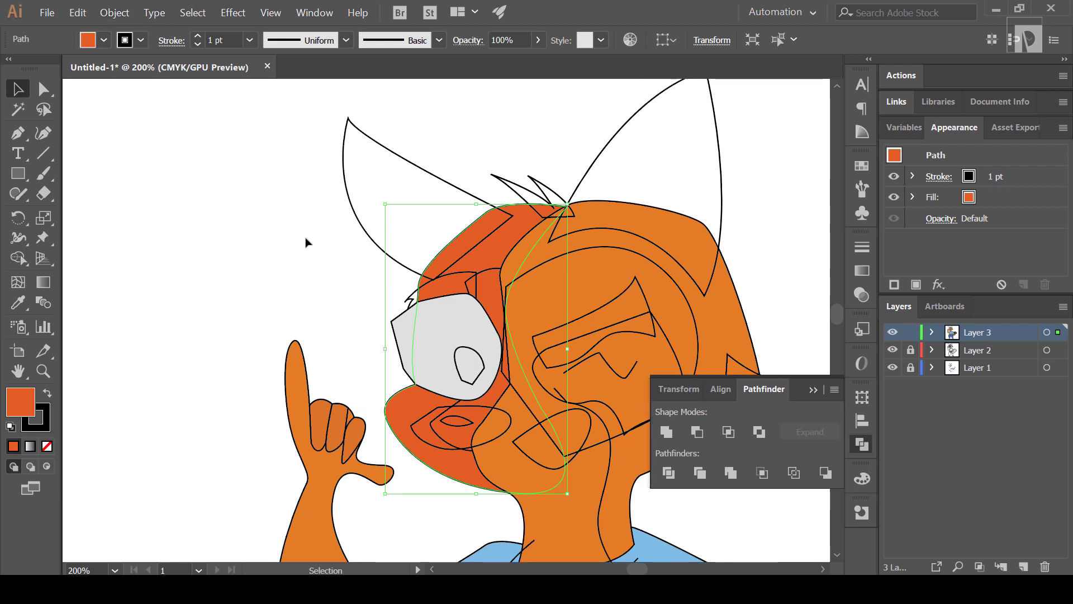
pyautogui.click(243, 251)
pyautogui.click(417, 340)
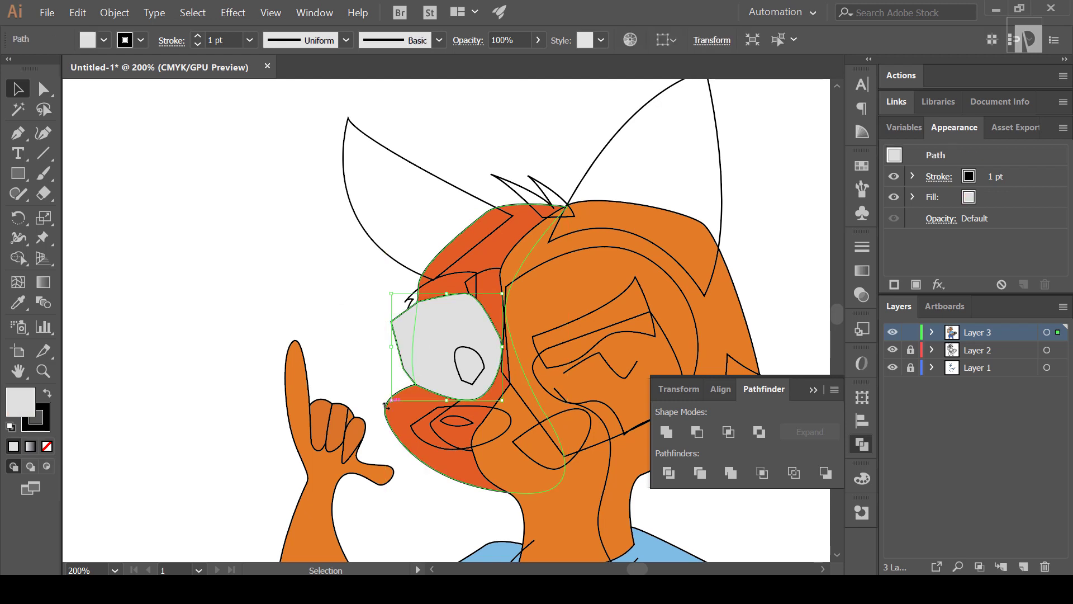
pyautogui.click(399, 438)
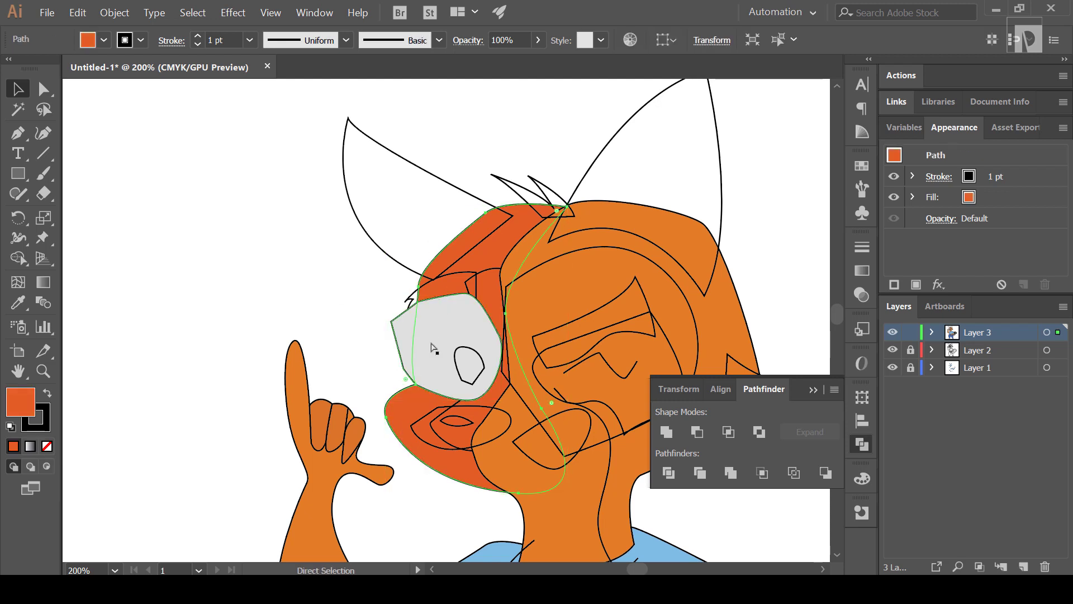
pyautogui.keyDown('shift'); pyautogui.click(422, 392); pyautogui.keyUp('shift')
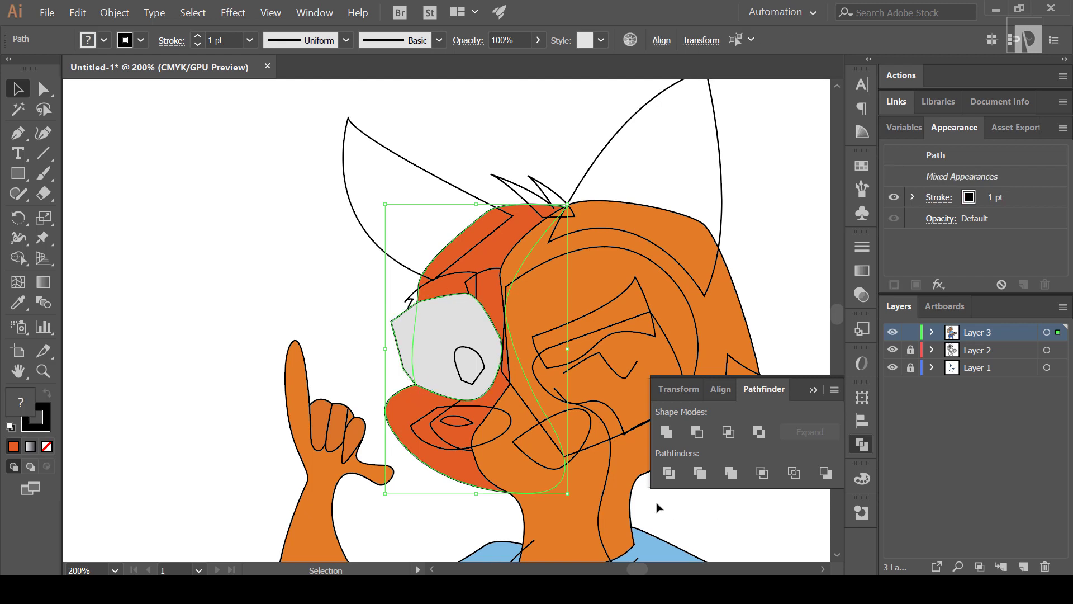
pyautogui.click(666, 473)
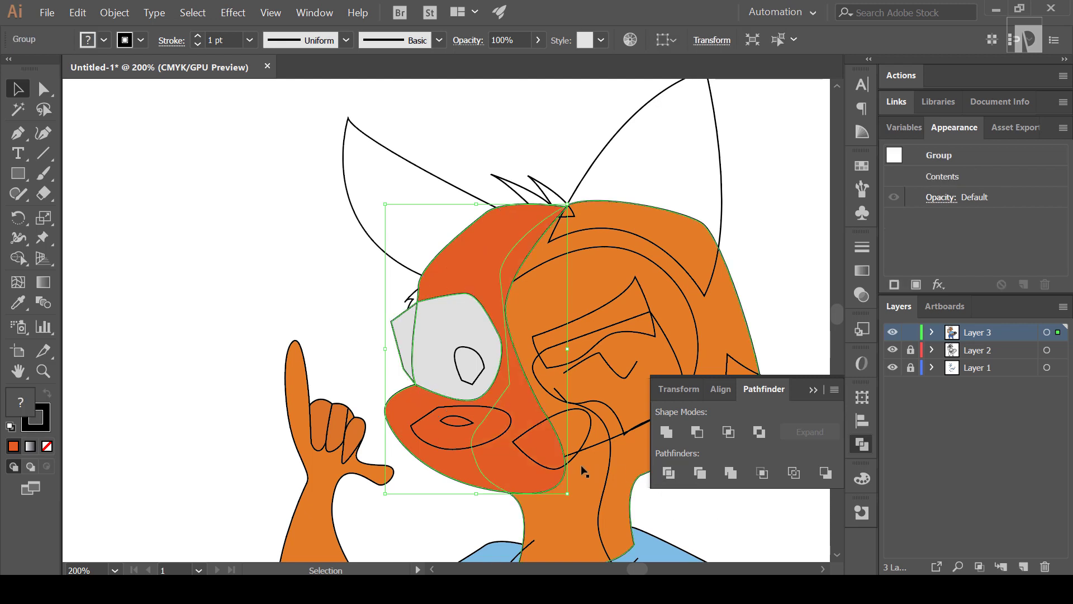
# Step: Delete the grey sliver protruding beyond the face outline and remove the dark orange forehead-and-muzzle piece
pyautogui.press('a')
pyautogui.click(381, 356)
pyautogui.click(406, 330)
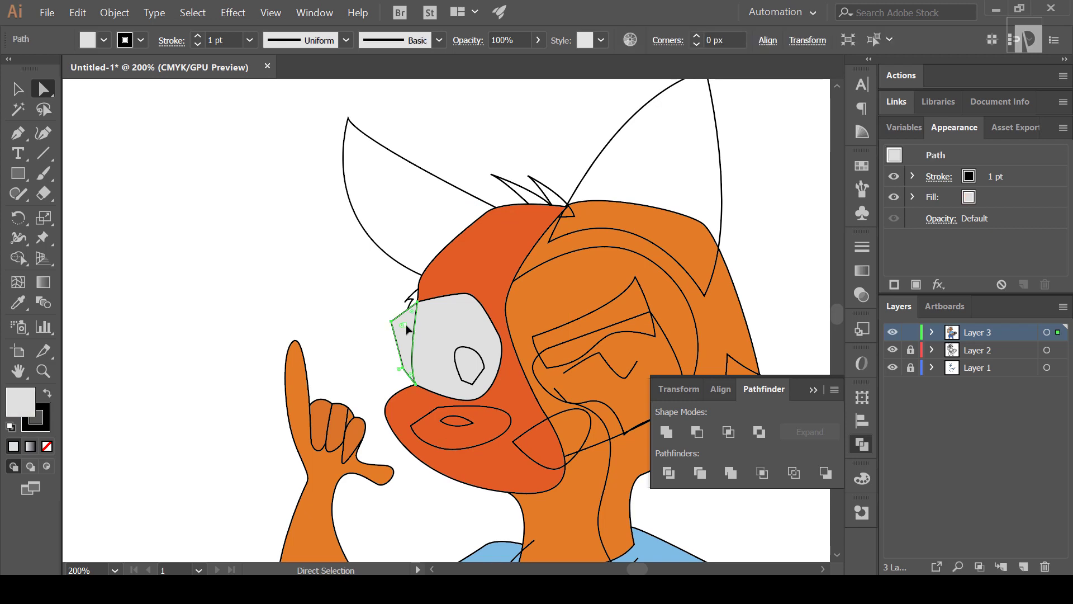
pyautogui.press('Delete')
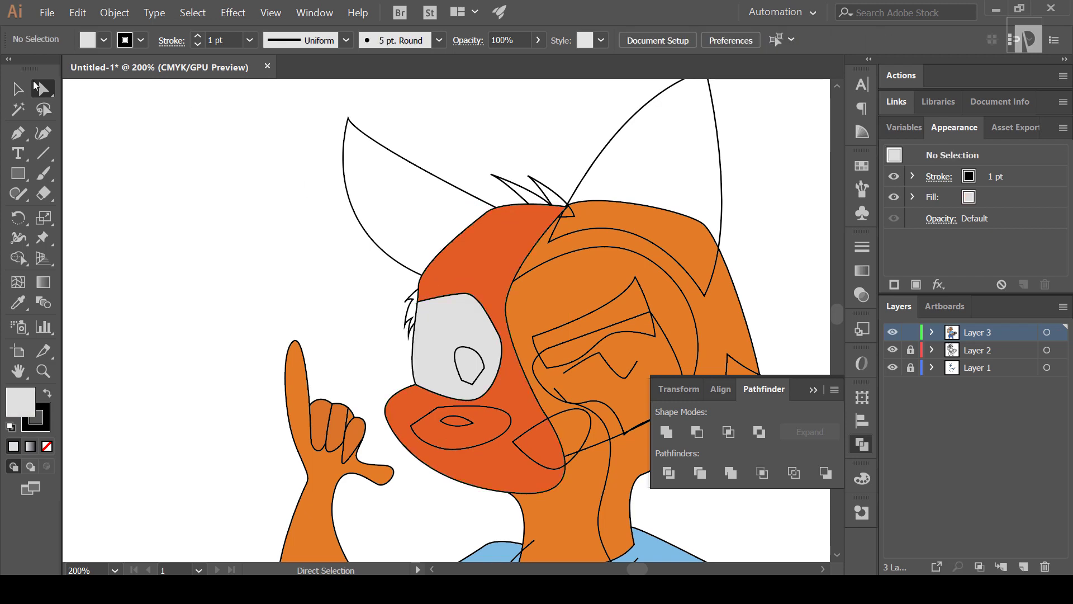
pyautogui.click(484, 257)
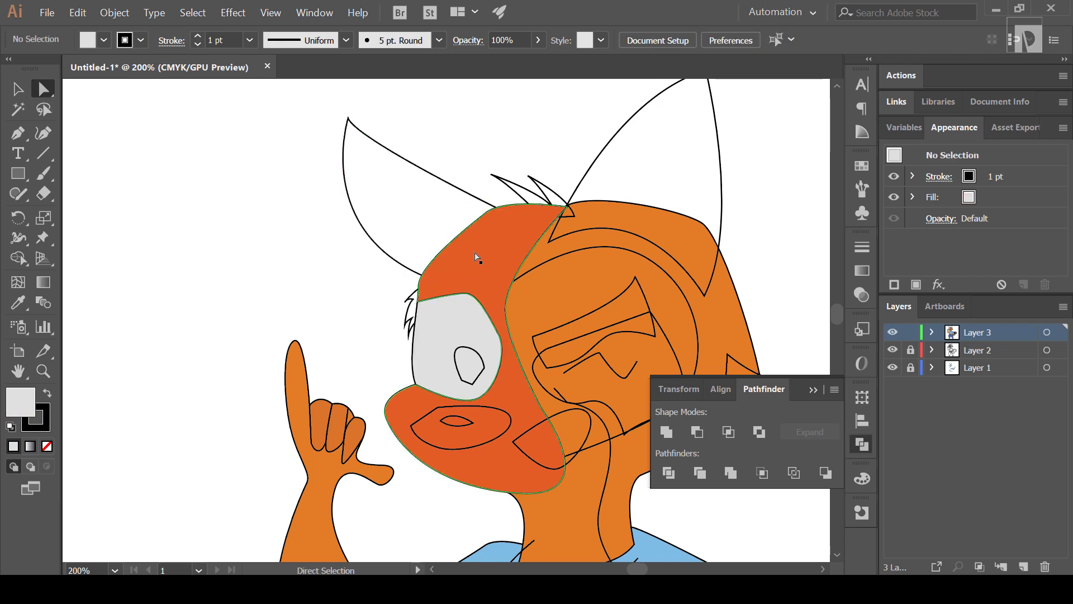
pyautogui.press('Delete')
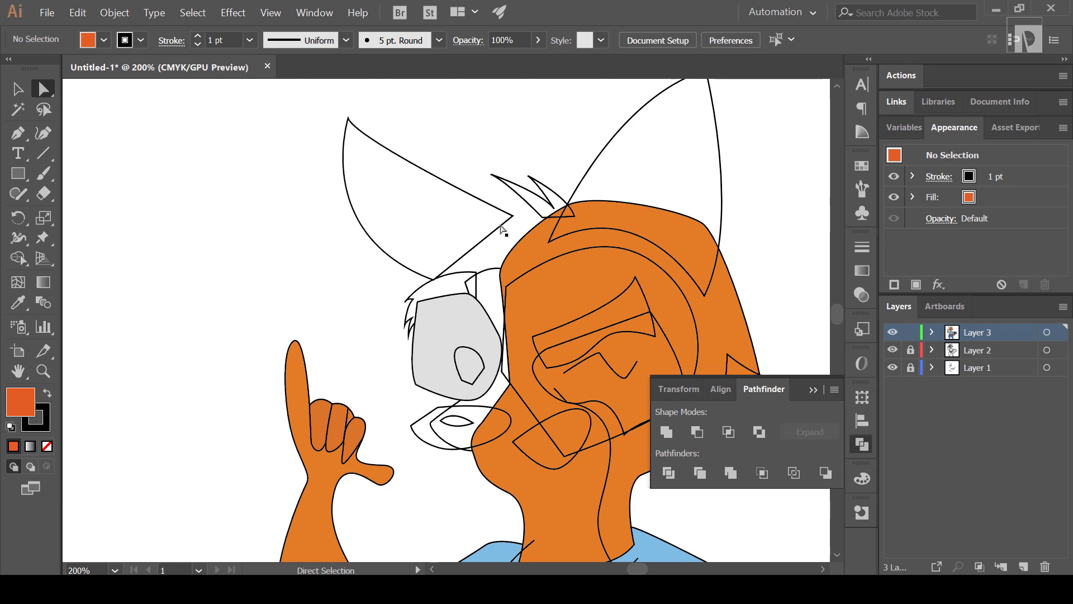
# Step: Undo the removal of the dark orange forehead-and-muzzle piece
pyautogui.click(16, 89)
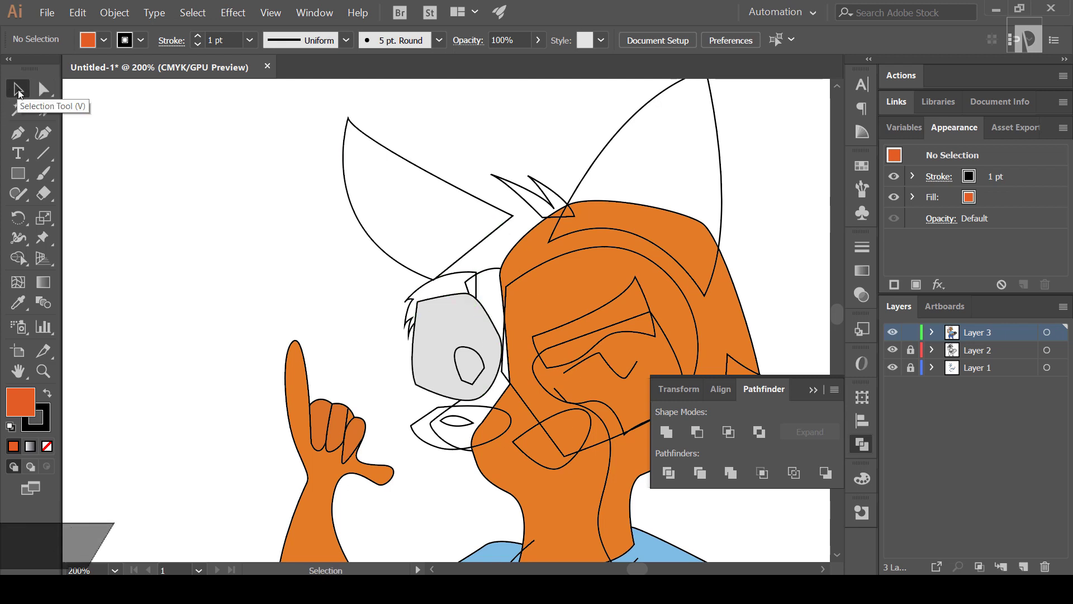
pyautogui.hotkey('ctrl', 'z')
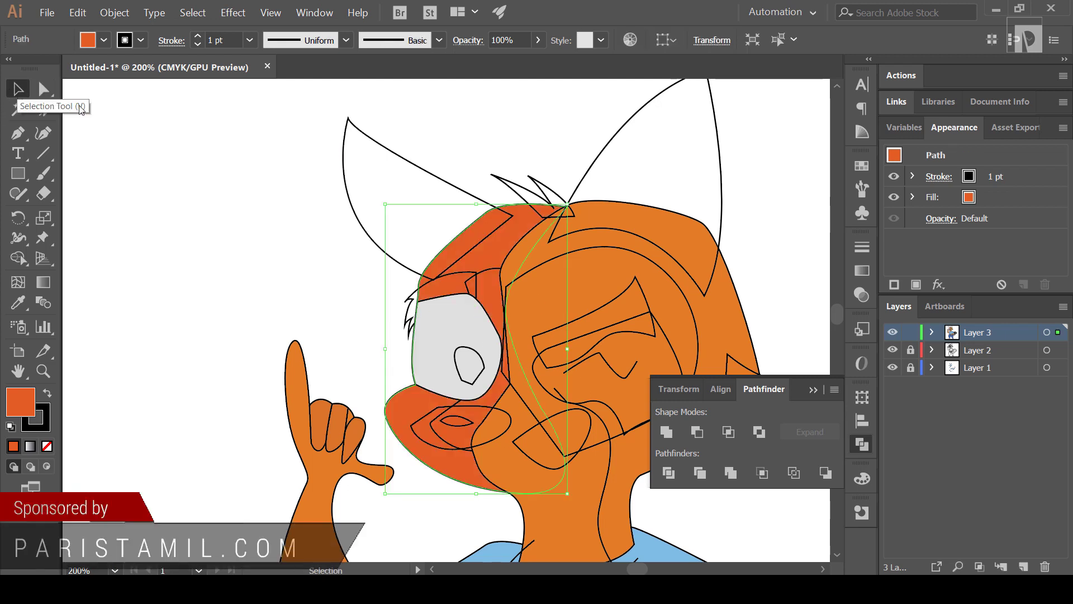
pyautogui.click(443, 320)
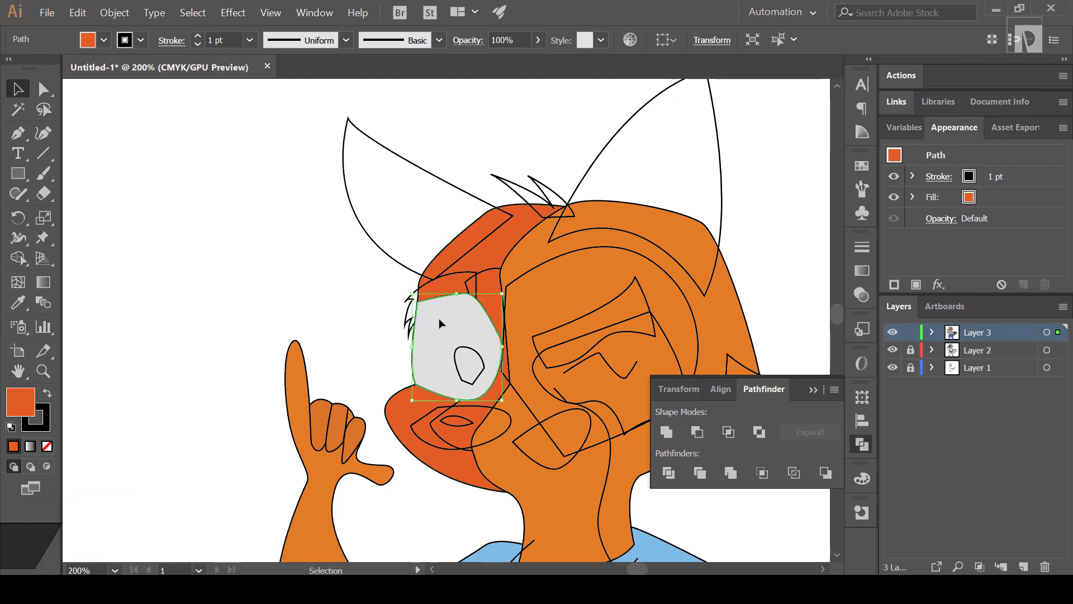
pyautogui.keyDown('ctrl'); pyautogui.click(469, 353); pyautogui.keyUp('ctrl')
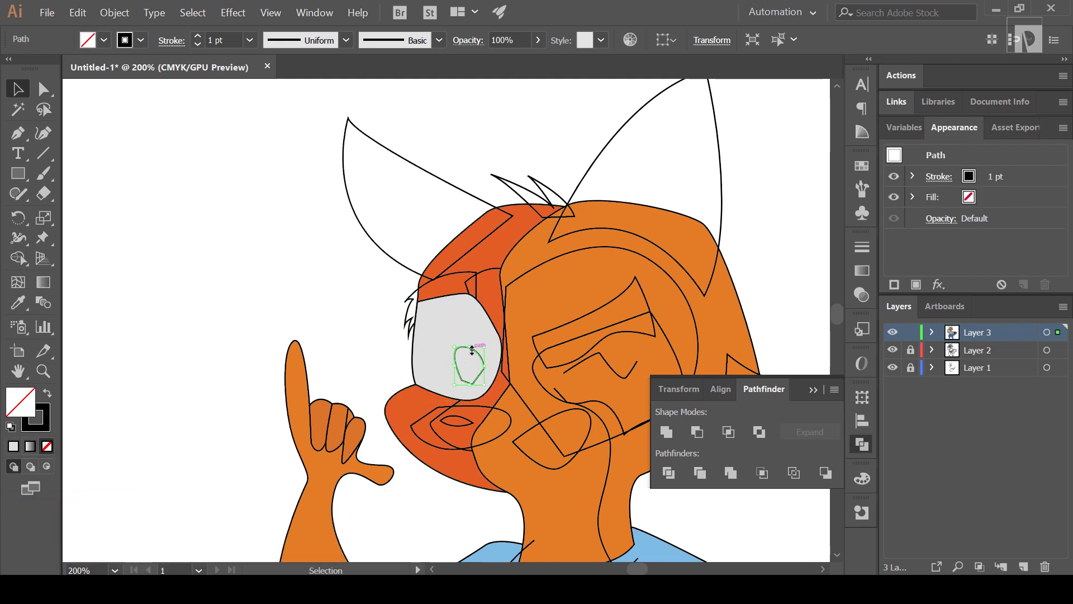
pyautogui.hotkey('ctrl', '-')
pyautogui.hotkey('ctrl', '-')
pyautogui.hotkey('ctrl', '-')
pyautogui.hotkey('ctrl', '-')
pyautogui.hotkey('ctrl', '+')
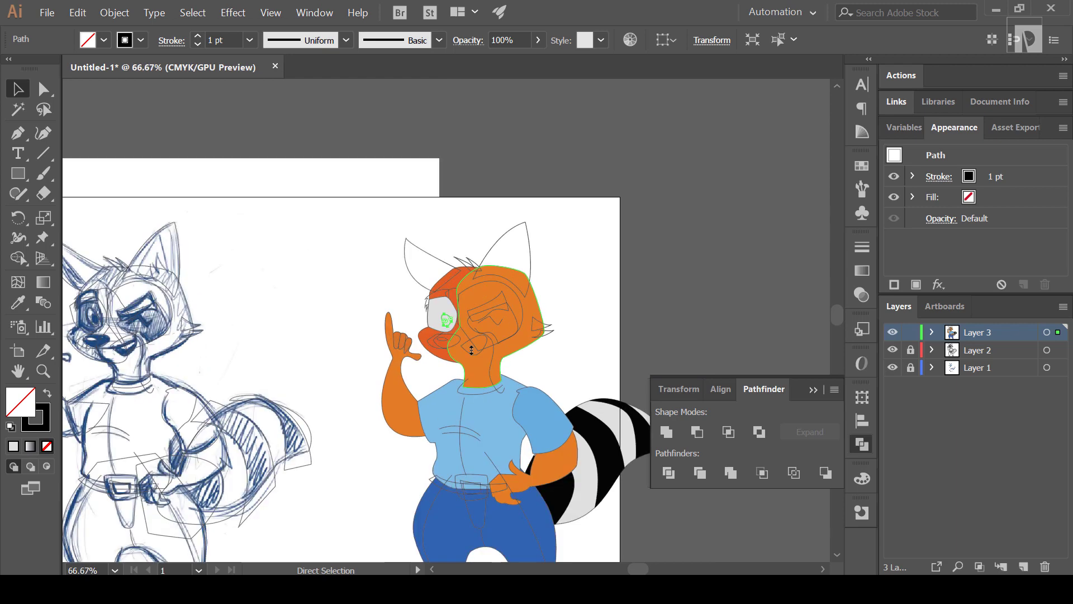
pyautogui.hotkey('ctrl', '+')
pyautogui.hotkey('ctrl', '+')
pyautogui.hotkey('ctrl', '+')
pyautogui.hotkey('ctrl', 'y')
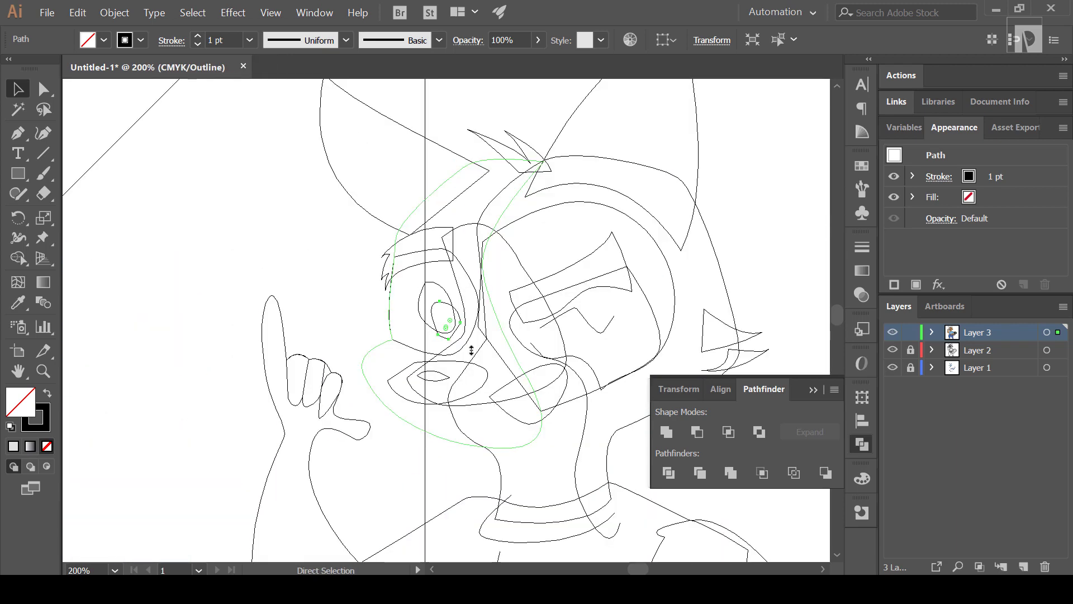
pyautogui.hotkey('ctrl', '+')
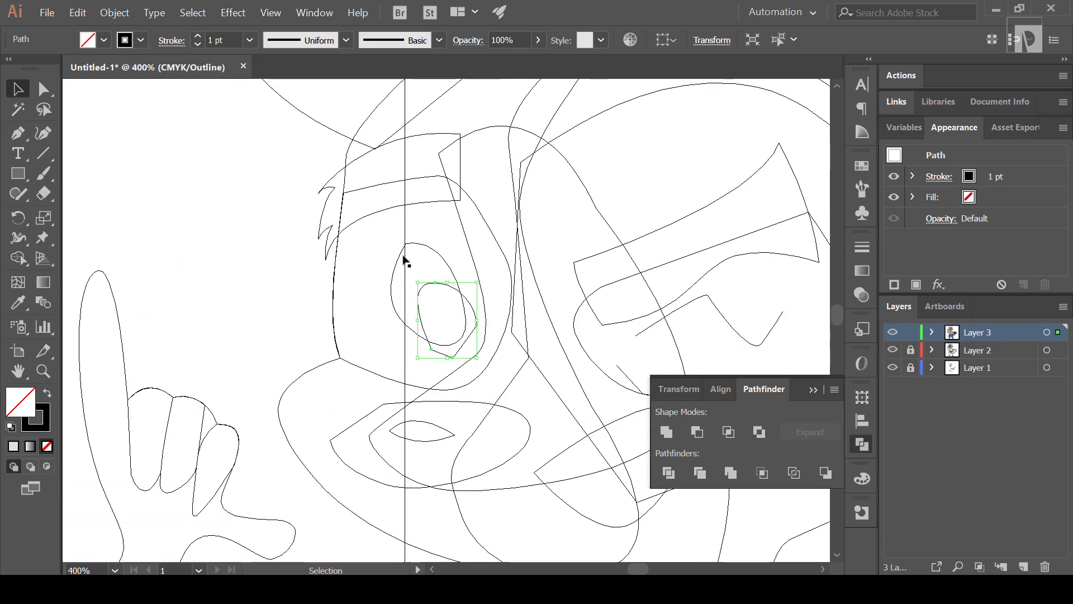
pyautogui.keyDown('shift'); pyautogui.click(438, 253); pyautogui.keyUp('shift')
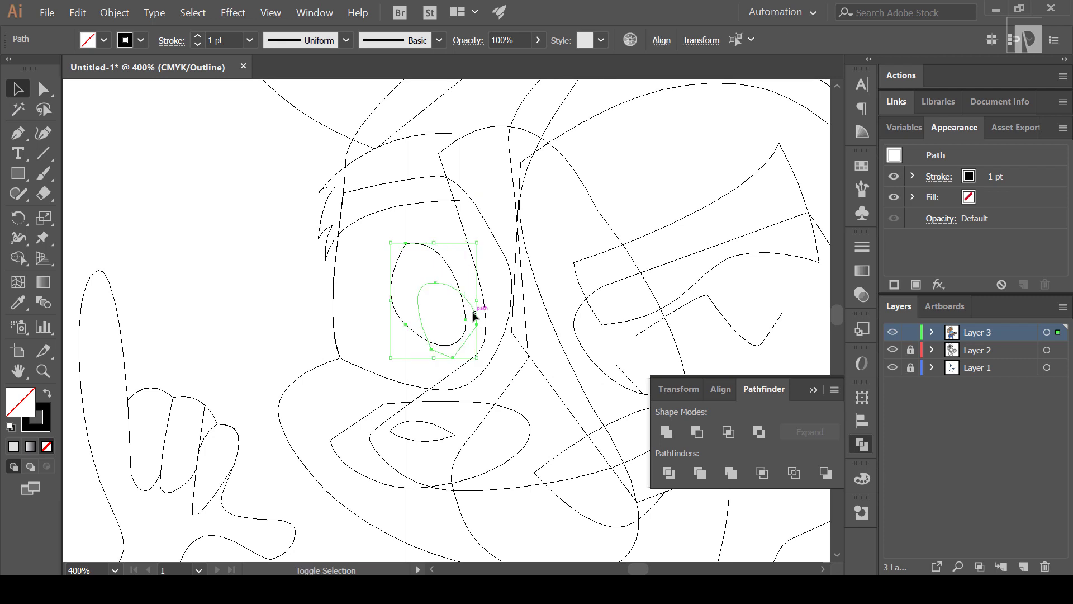
pyautogui.press('Delete')
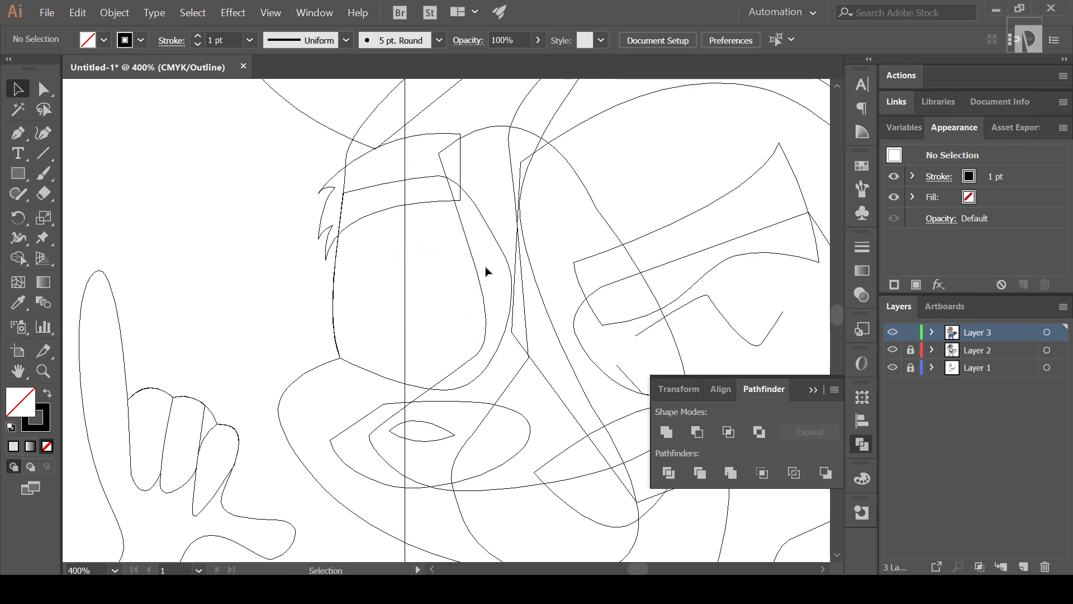
pyautogui.hotkey('ctrl', 'y')
pyautogui.hotkey('ctrl', 'z')
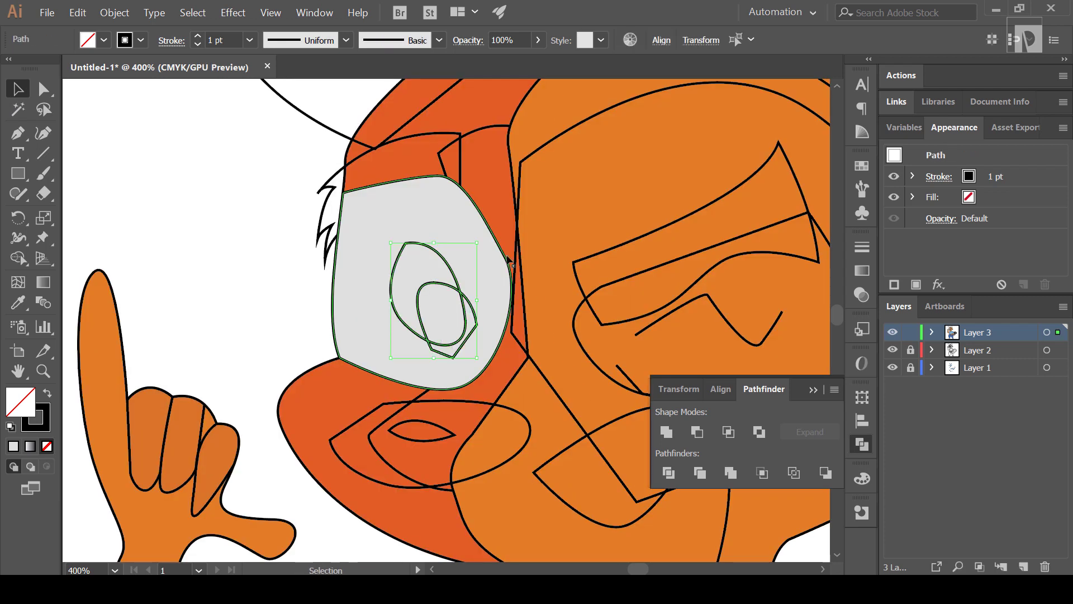
# Step: Fill the open eye's larger inner oval with white and keep its black stroke
pyautogui.hotkey('ctrl', '-')
pyautogui.hotkey('ctrl', '-')
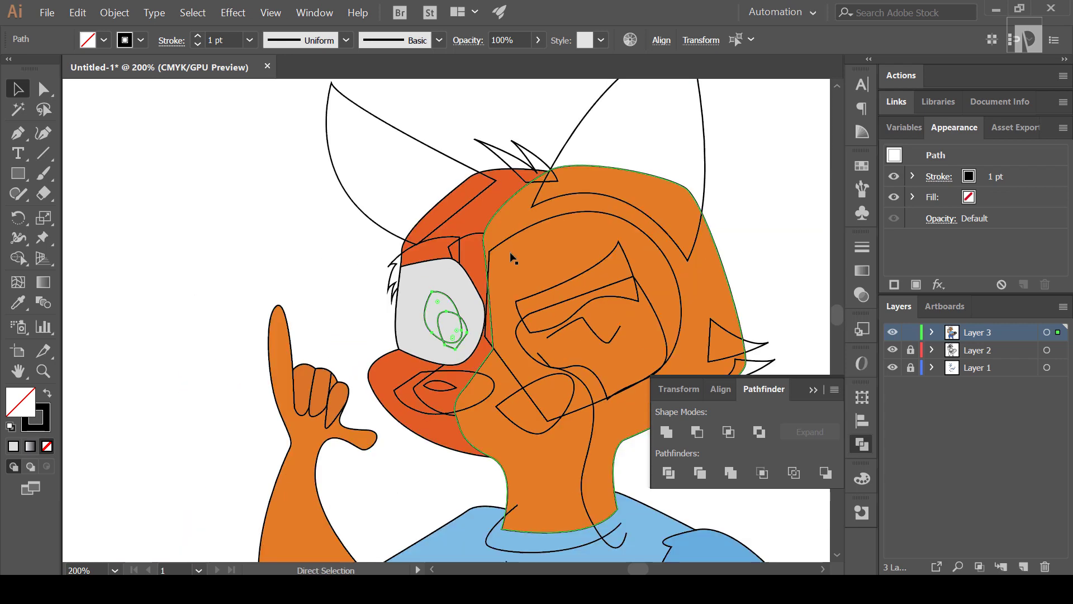
pyautogui.click(431, 309)
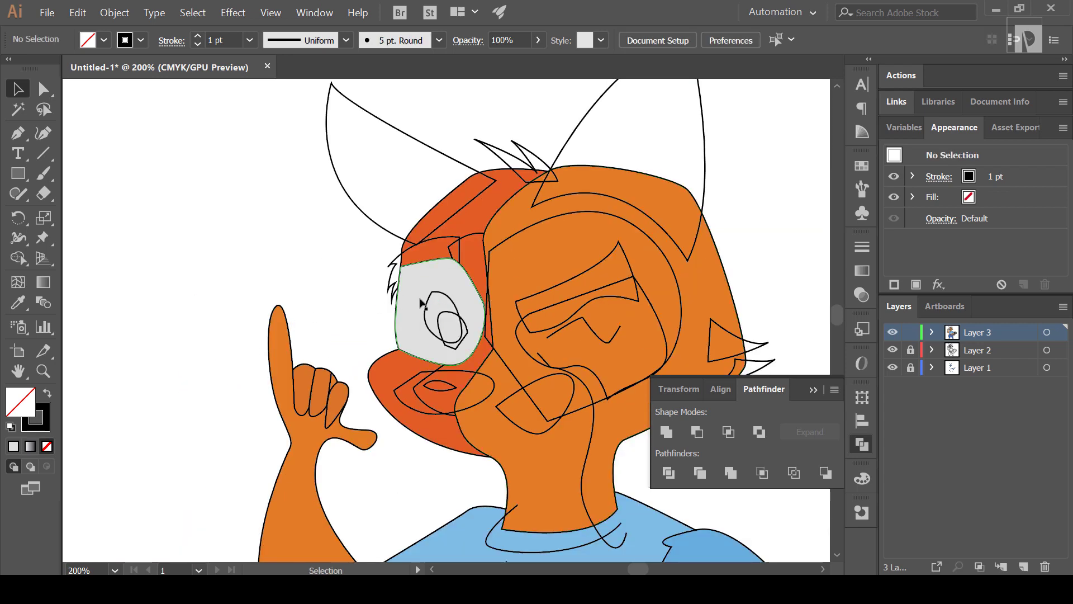
pyautogui.click(448, 298)
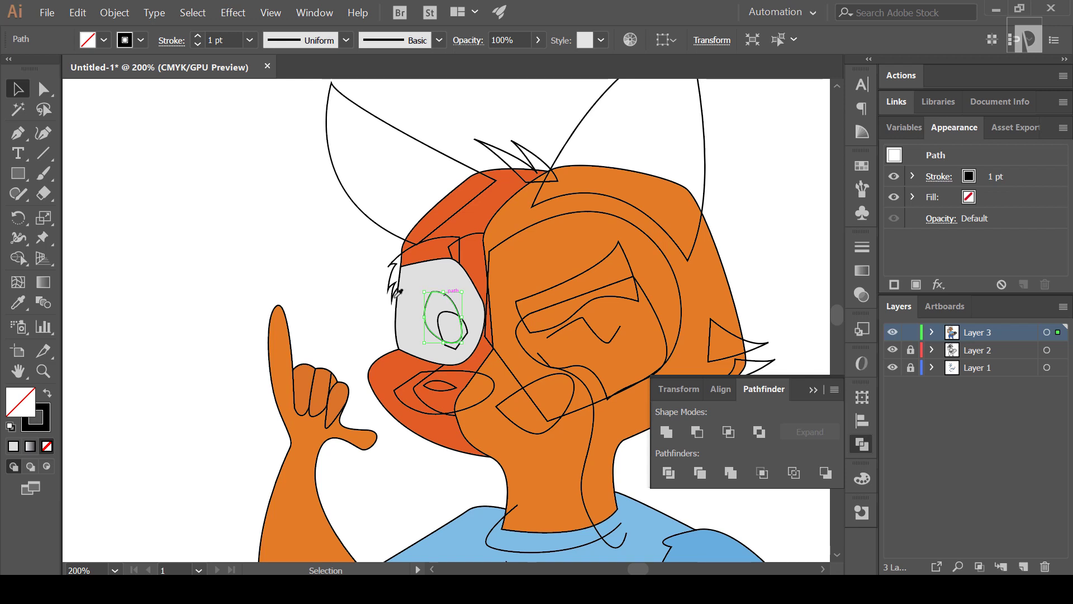
pyautogui.press('i')
pyautogui.click(347, 292)
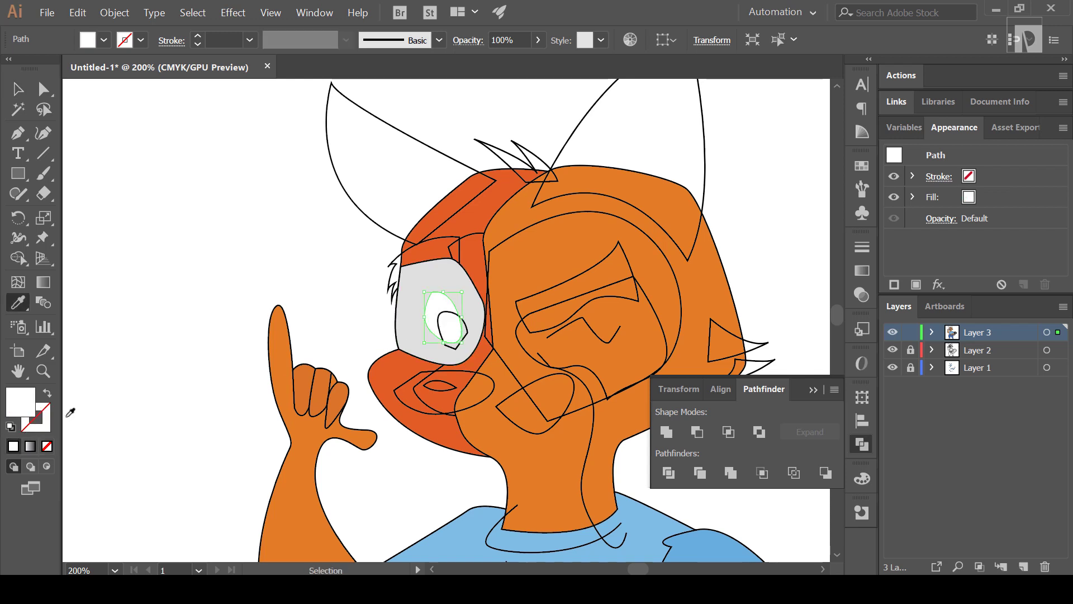
pyautogui.hotkey('shift', 'x')
pyautogui.doubleClick(36, 417)
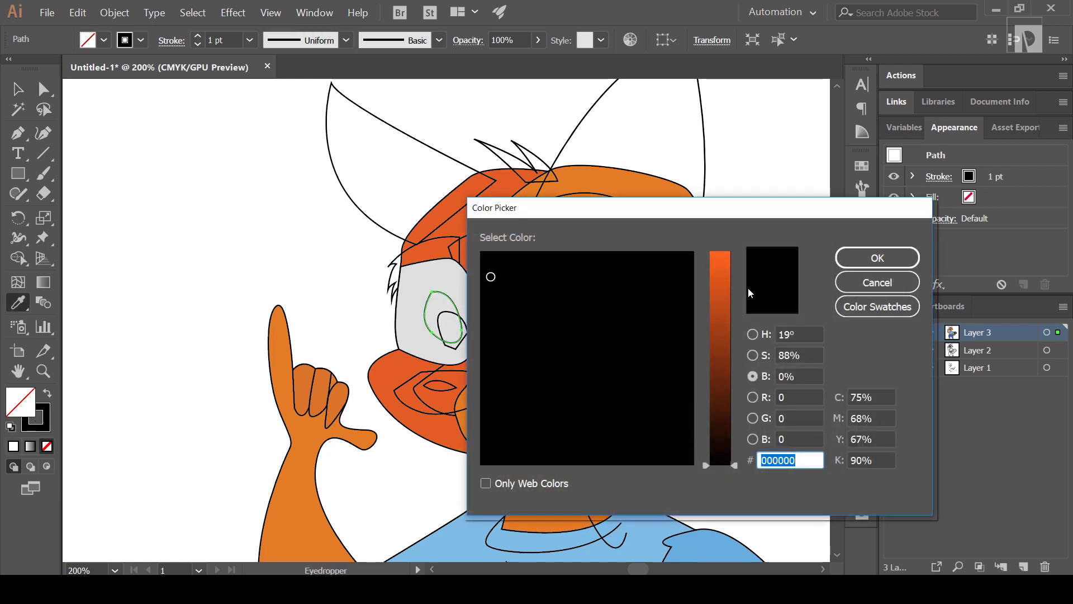
pyautogui.click(677, 415)
pyautogui.moveTo(691, 357); pyautogui.dragTo(699, 481)
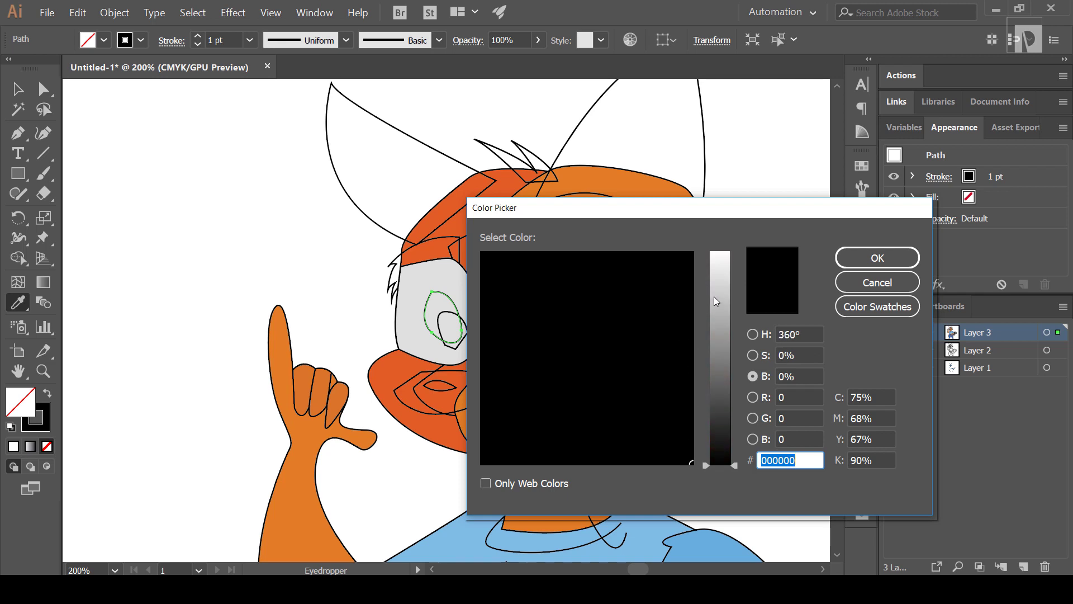
pyautogui.moveTo(713, 296); pyautogui.dragTo(725, 230)
pyautogui.click(877, 258)
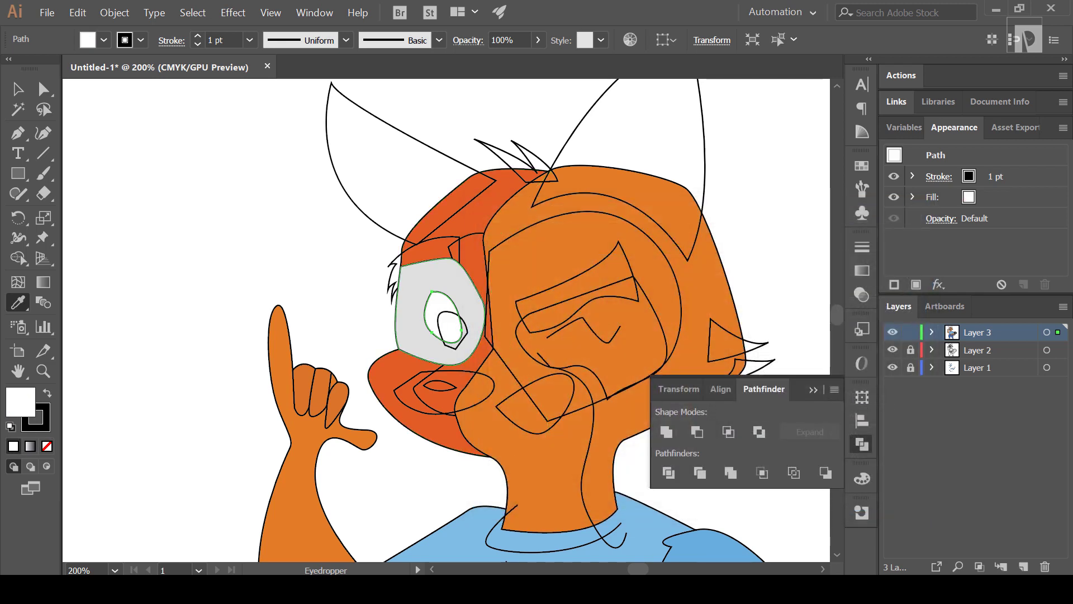
# Step: Select the open eye's white oval with the overlapping pupil outline, trim the pupil to the oval and fill it black
pyautogui.click(22, 96)
pyautogui.hotkey('ctrl', '+')
pyautogui.hotkey('ctrl', '+')
pyautogui.hotkey('ctrl', '+')
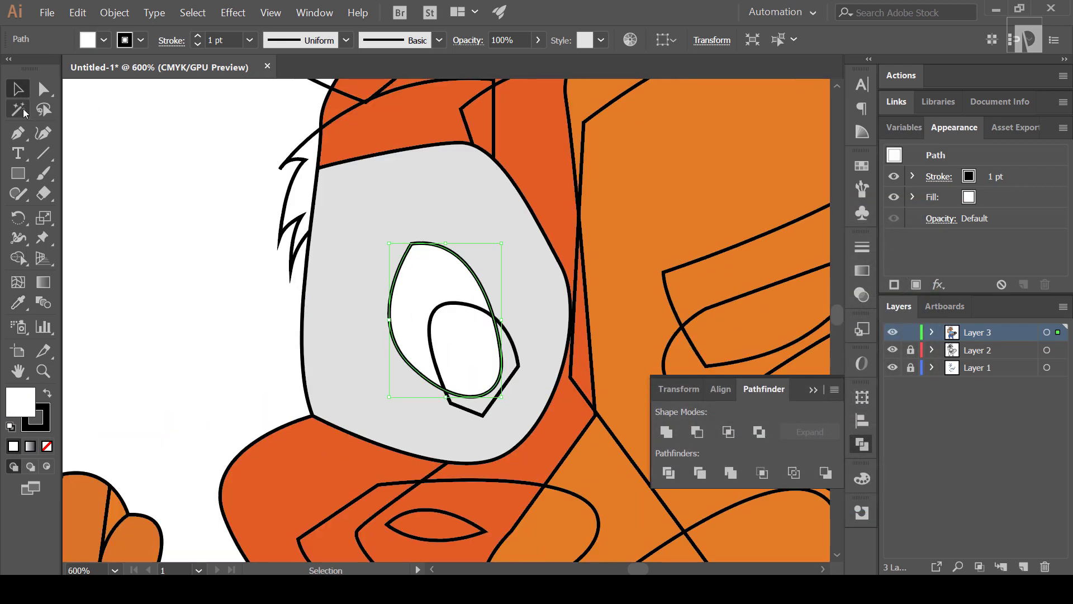
pyautogui.keyDown('shift'); pyautogui.click(473, 412); pyautogui.keyUp('shift')
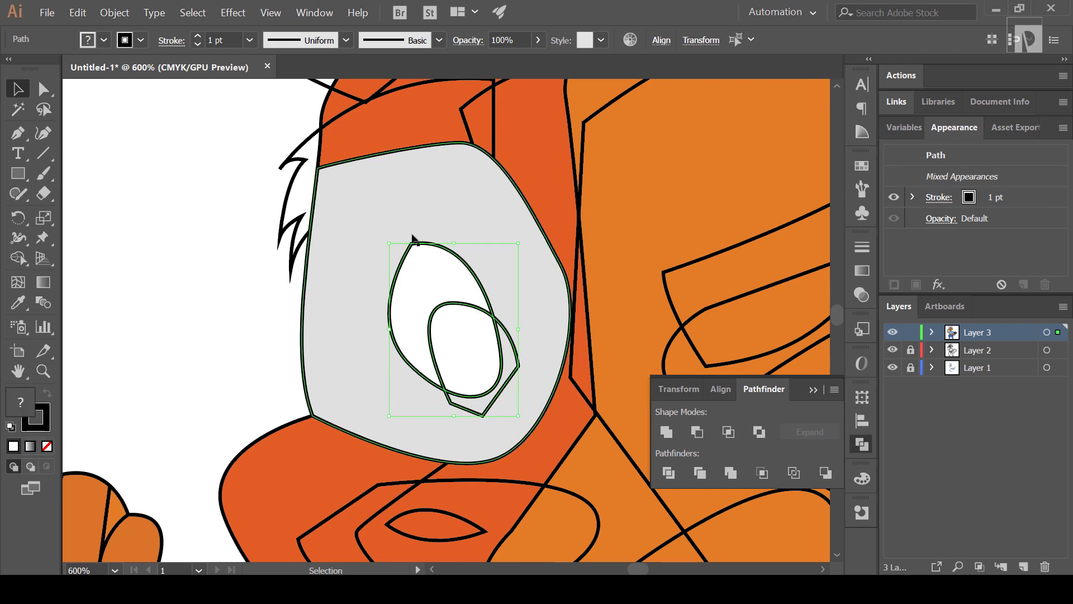
pyautogui.click(533, 229)
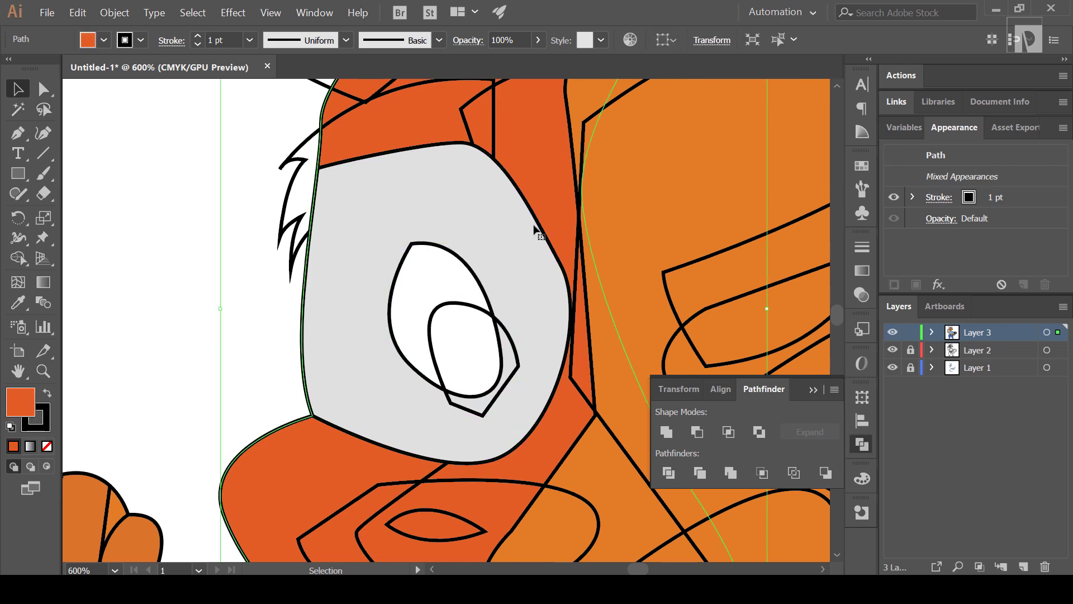
pyautogui.click(454, 282)
pyautogui.keyDown('shift'); pyautogui.click(507, 340); pyautogui.keyUp('shift')
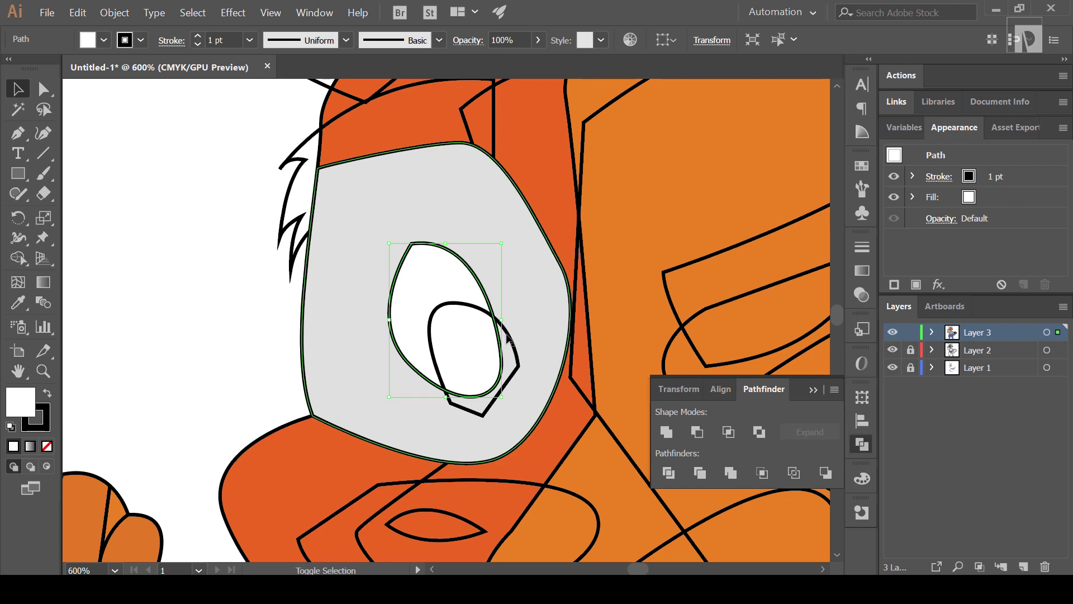
pyautogui.hotkey('ctrl', 'y')
pyautogui.hotkey('ctrl', 'y')
pyautogui.hotkey('ctrl', '-')
pyautogui.hotkey('ctrl', '-')
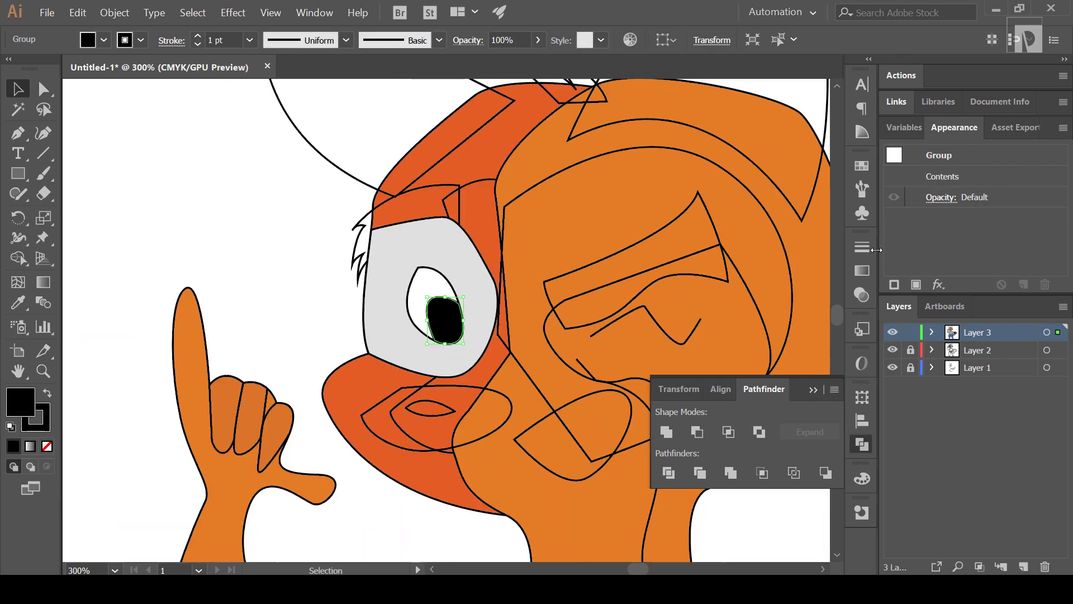
# Step: Move the orange winking-eye patch's anchor point near the open eye inward, away from that eye
pyautogui.hotkey('ctrl', '-')
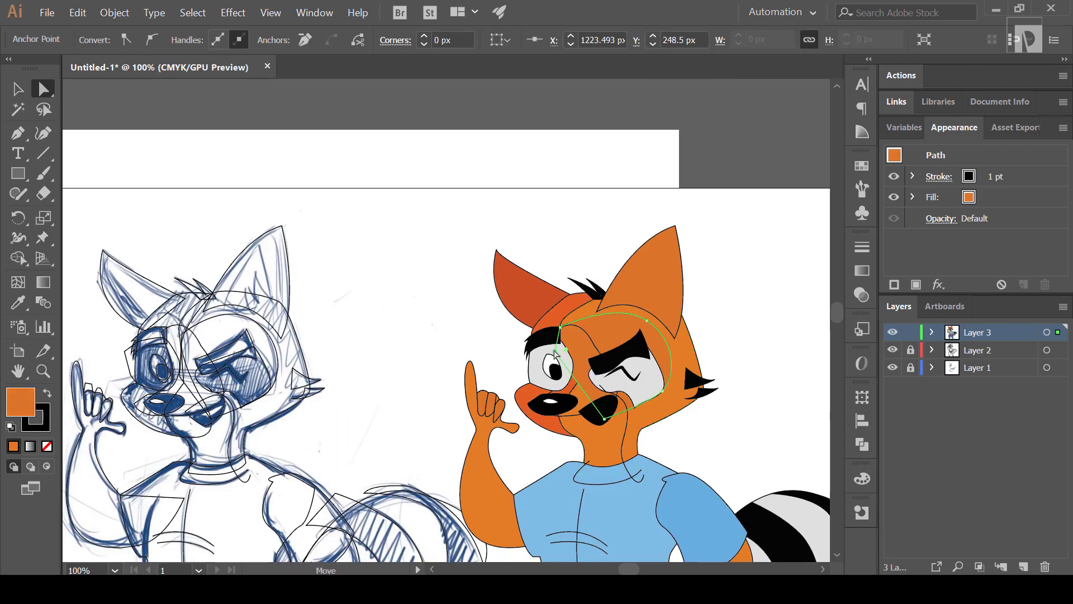
pyautogui.moveTo(556, 355); pyautogui.dragTo(589, 362)
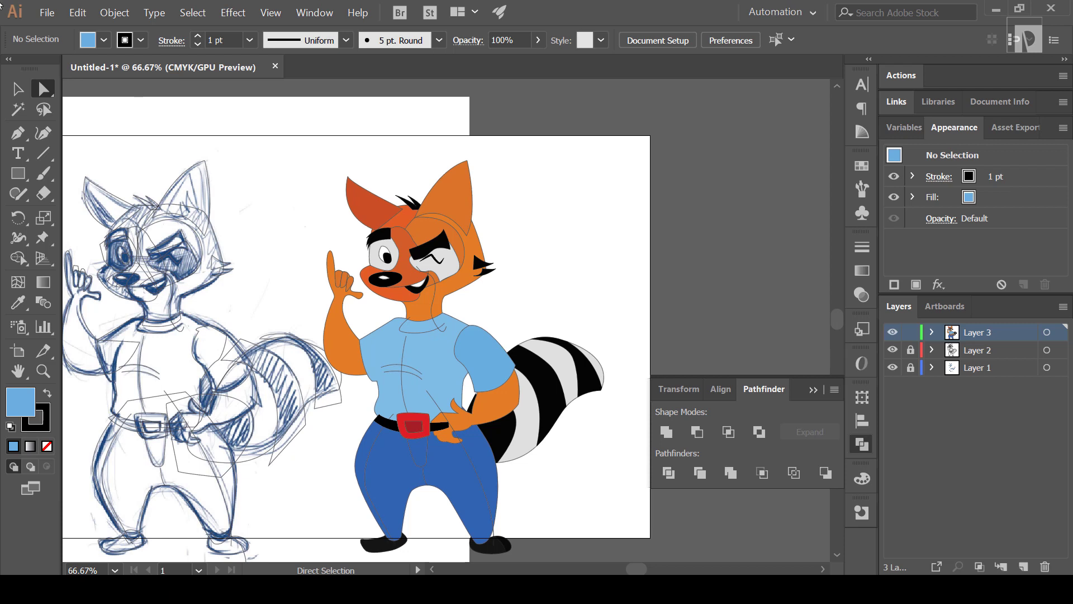
# Step: Duplicate the whole coloured raccoon and place the copy beside the original, completely off the artboard
pyautogui.press('v')
pyautogui.scroll(-2, 275, 530)
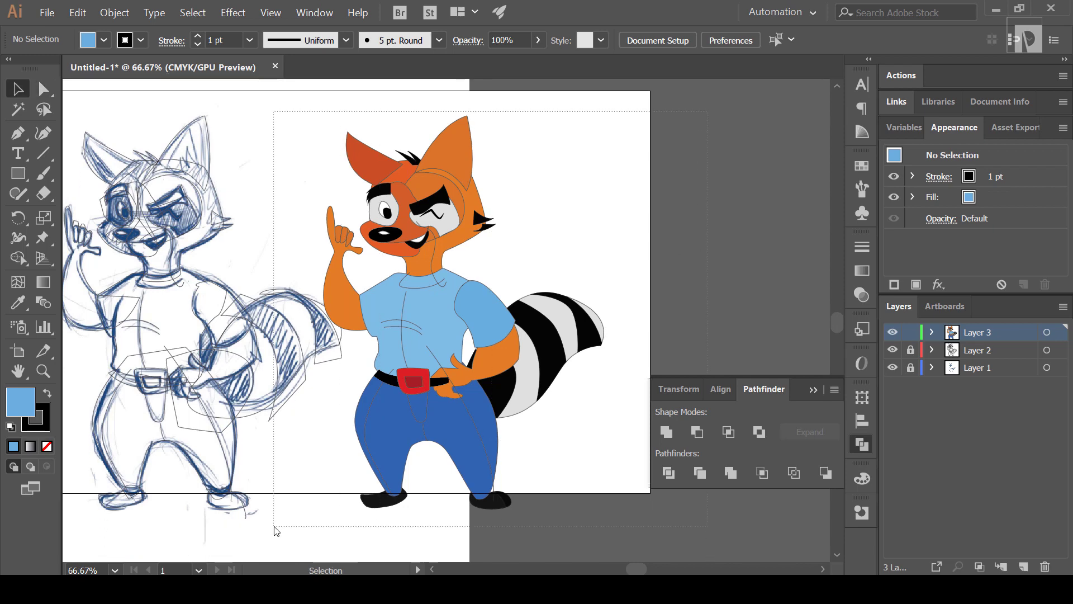
pyautogui.hotkey('ctrl', 'a')
pyautogui.hotkey('ctrl', '-')
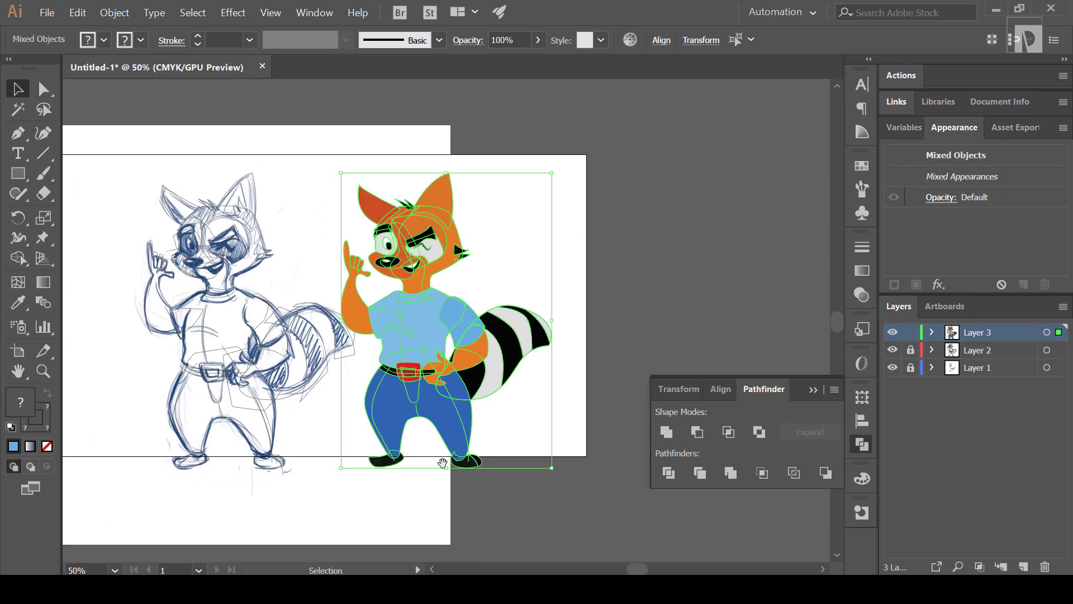
pyautogui.moveTo(442, 463); pyautogui.dragTo(352, 483)
pyautogui.moveTo(353, 441); pyautogui.dragTo(553, 420)
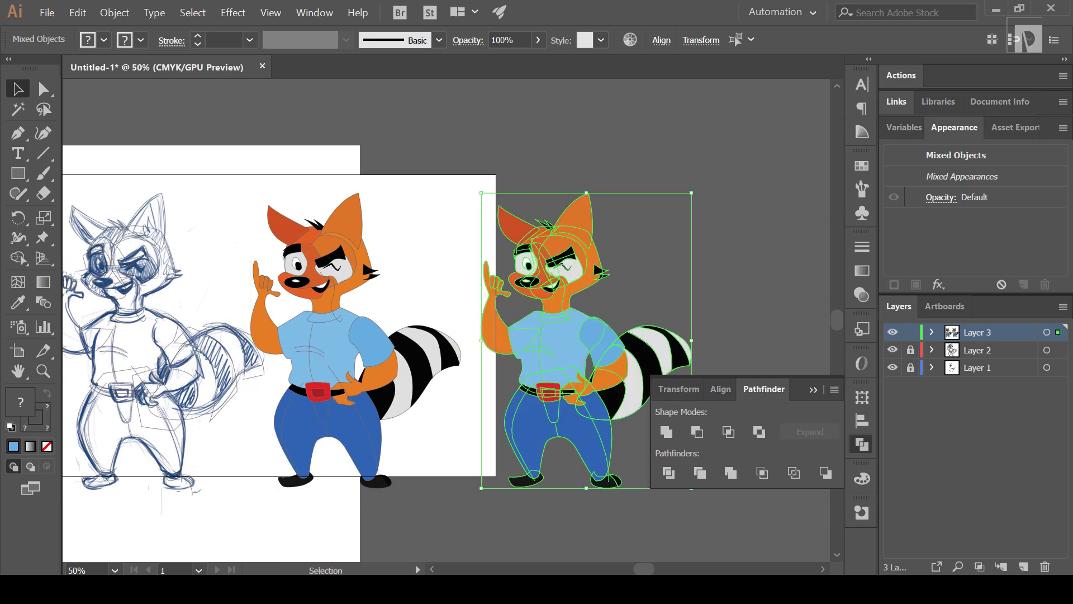
pyautogui.moveTo(552, 466); pyautogui.dragTo(411, 447)
pyautogui.moveTo(414, 403); pyautogui.dragTo(462, 401)
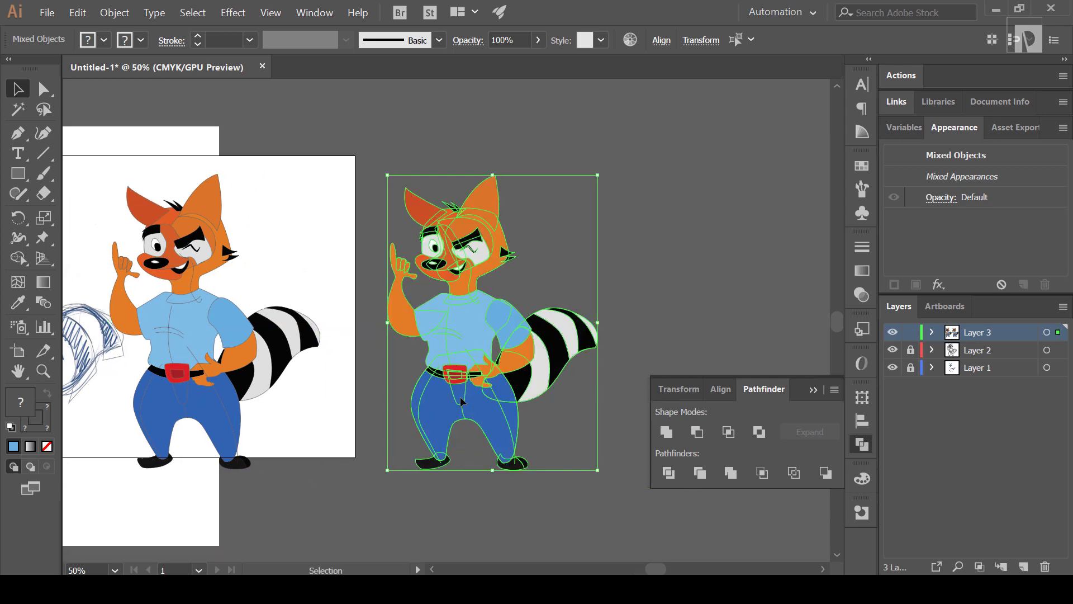
pyautogui.click(484, 523)
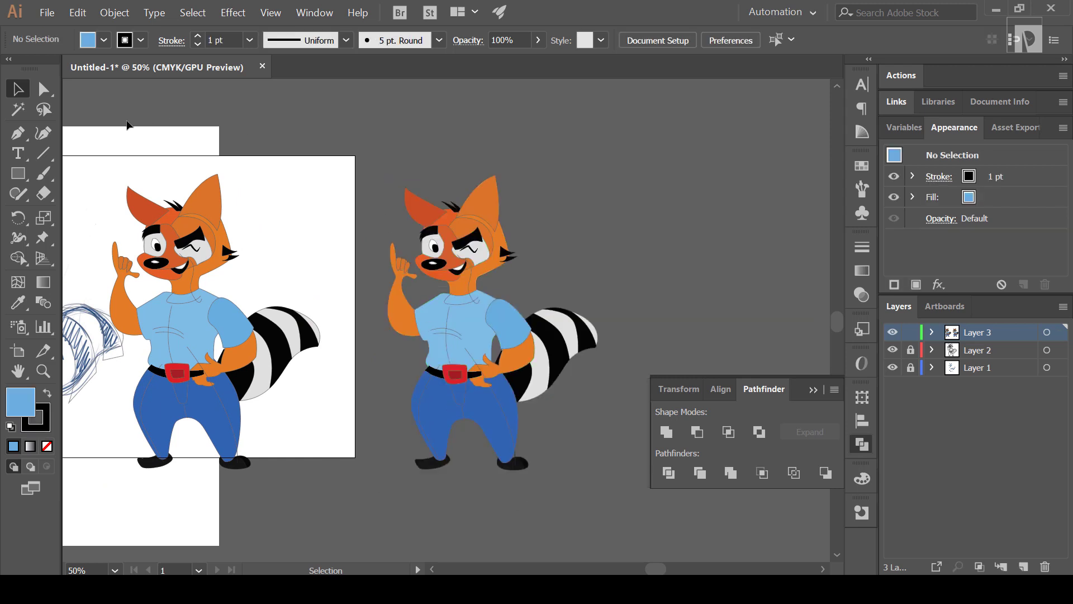
# Step: Select the original coloured raccoon on the artboard and set its stroke to none
pyautogui.moveTo(128, 124); pyautogui.dragTo(357, 539)
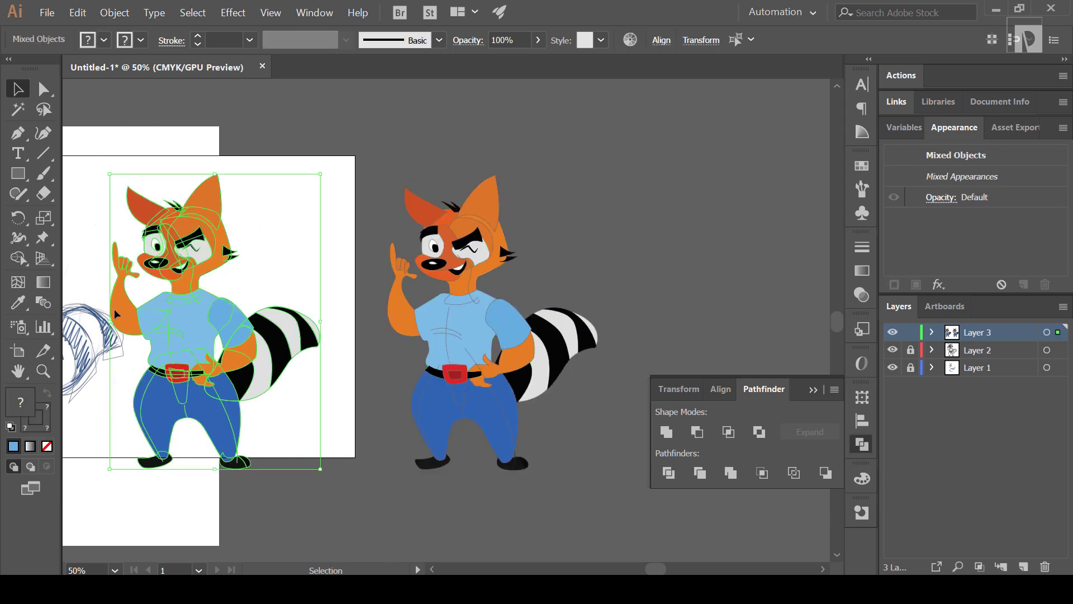
pyautogui.hotkey('ctrl', '+')
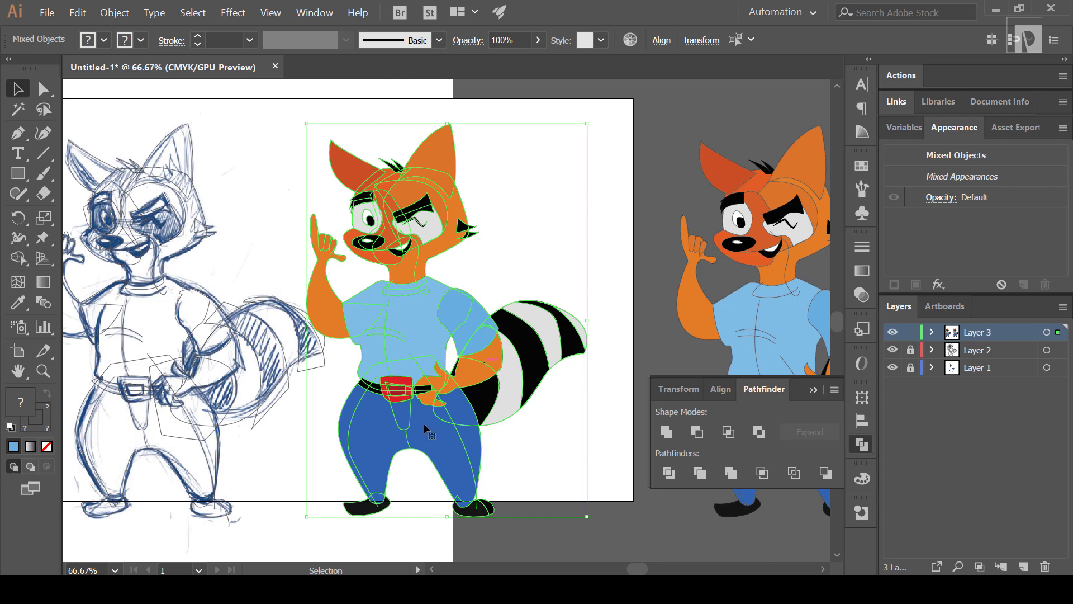
pyautogui.click(46, 424)
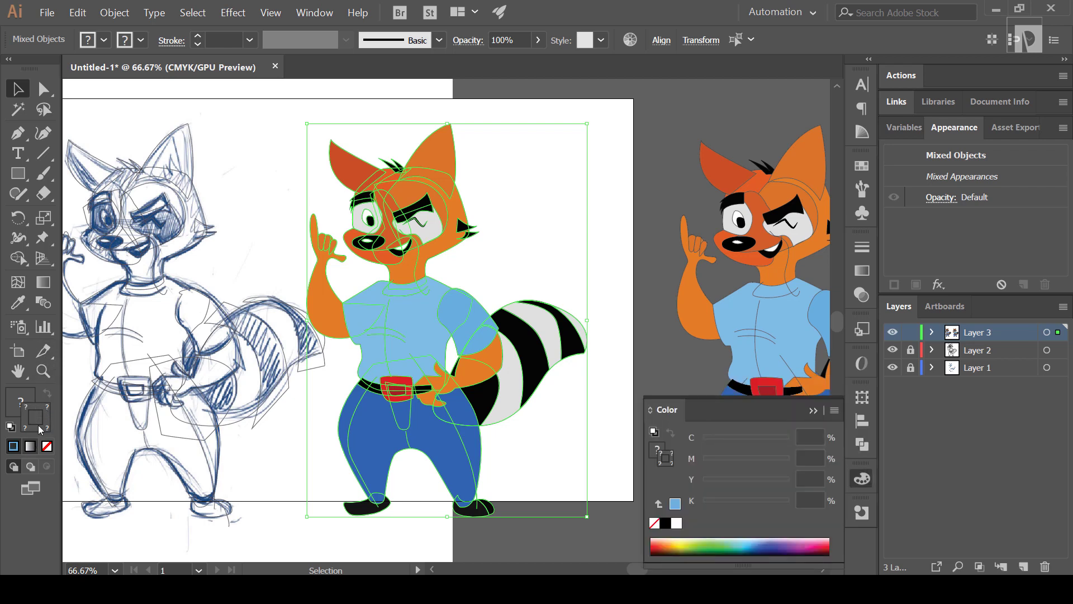
pyautogui.click(47, 449)
pyautogui.click(583, 241)
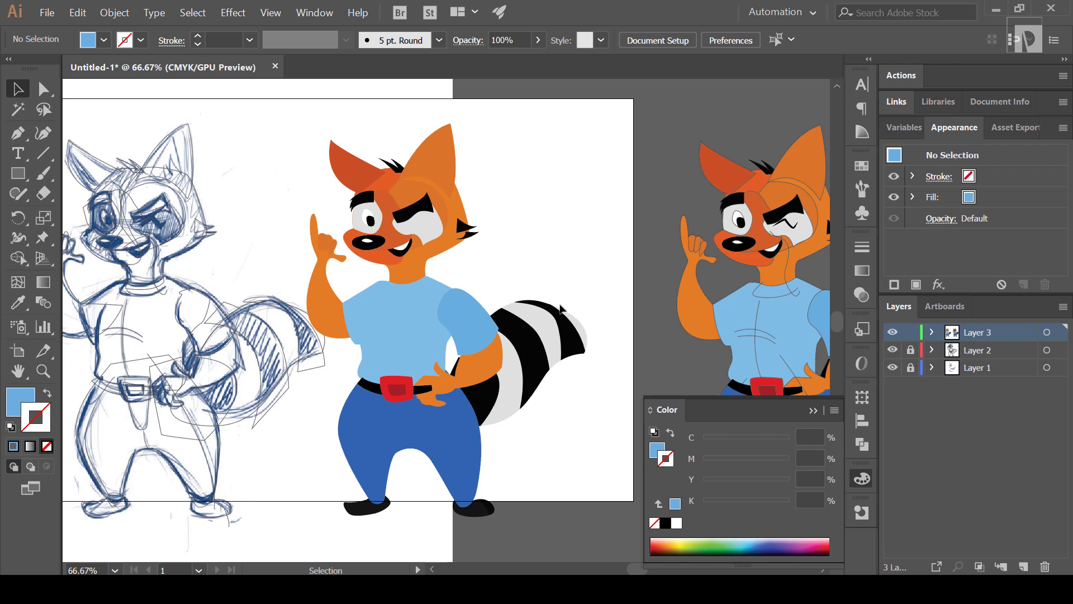
pyautogui.hotkey('ctrl', '-')
pyautogui.hotkey('ctrl', '-')
pyautogui.hotkey('ctrl', '-')
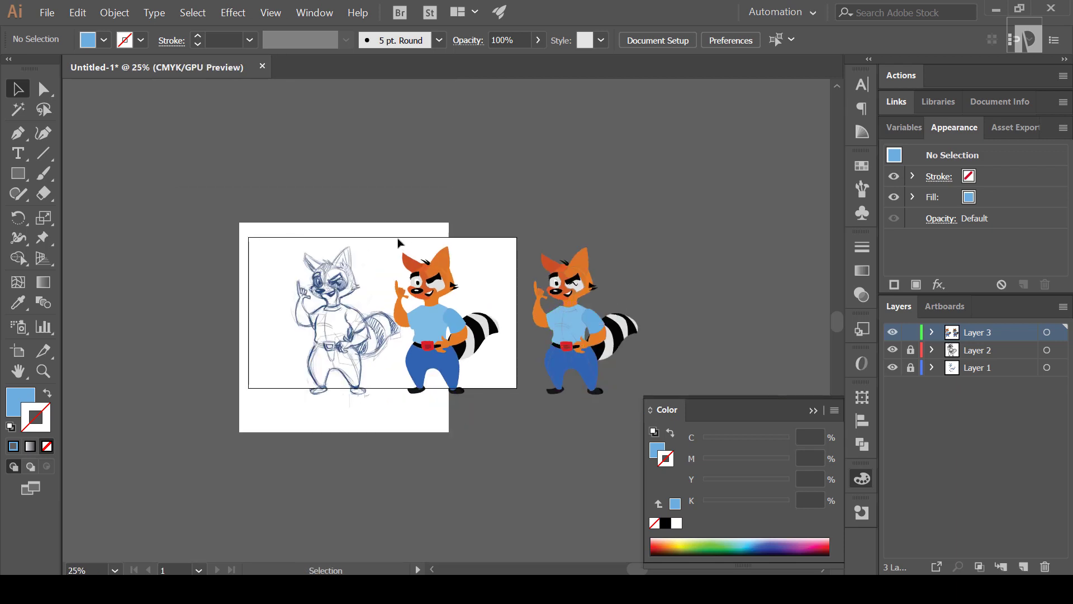
pyautogui.hotkey('ctrl', '+')
pyautogui.hotkey('ctrl', '+')
pyautogui.hotkey('ctrl', '+')
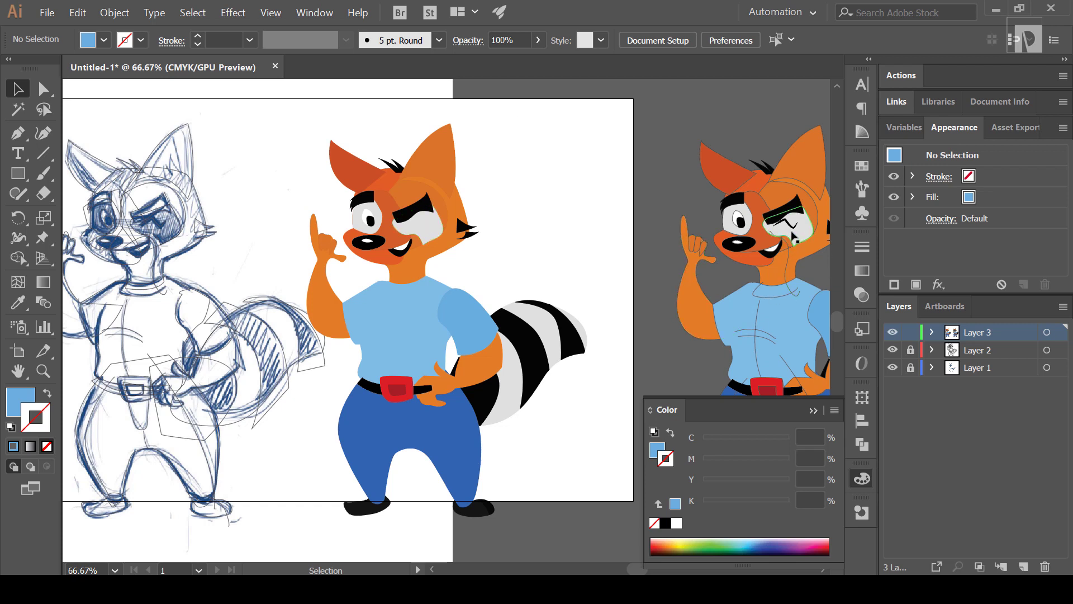
# Step: Duplicate the black wink line from the off-artboard outlined raccoon onto the original raccoon's winking eye
pyautogui.click(791, 226)
pyautogui.moveTo(791, 226); pyautogui.dragTo(423, 227)
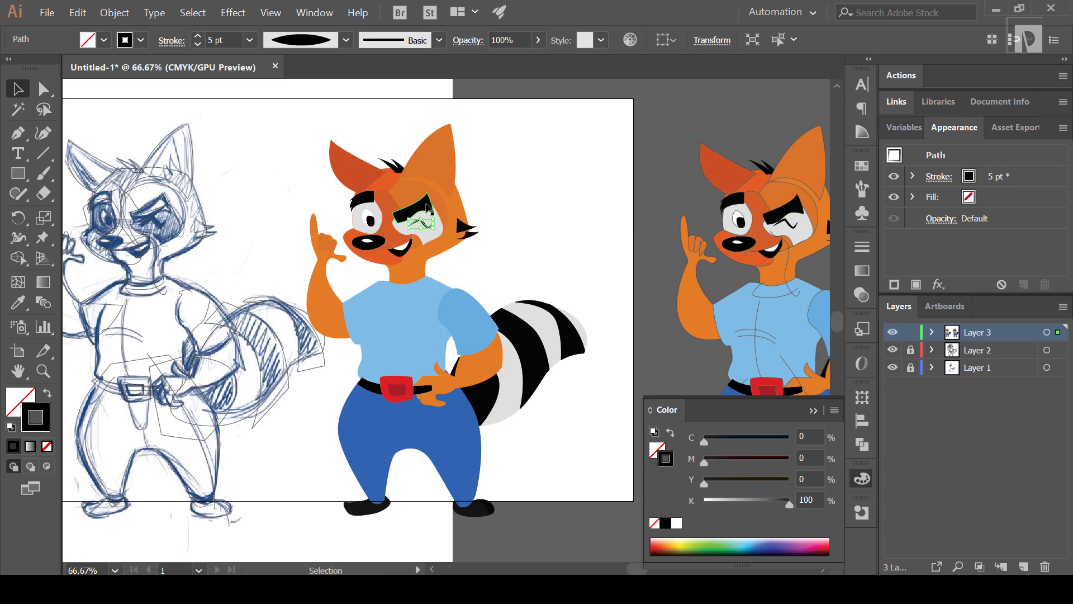
pyautogui.hotkey('ctrl', '+')
pyautogui.hotkey('ctrl', '+')
pyautogui.hotkey('ctrl', '+')
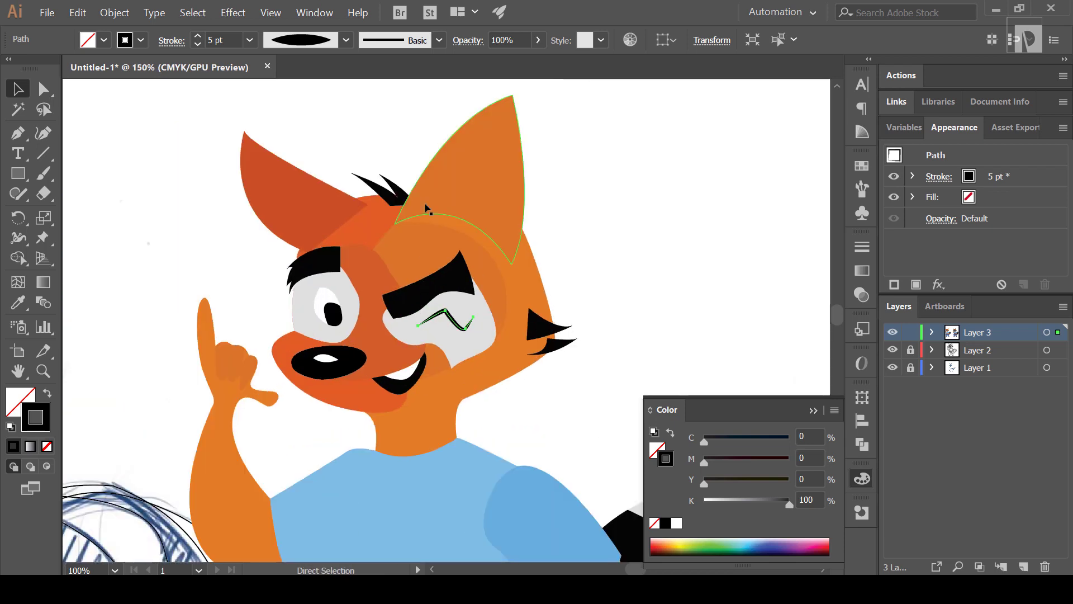
pyautogui.hotkey('ctrl', '+')
pyautogui.hotkey('ctrl', '+')
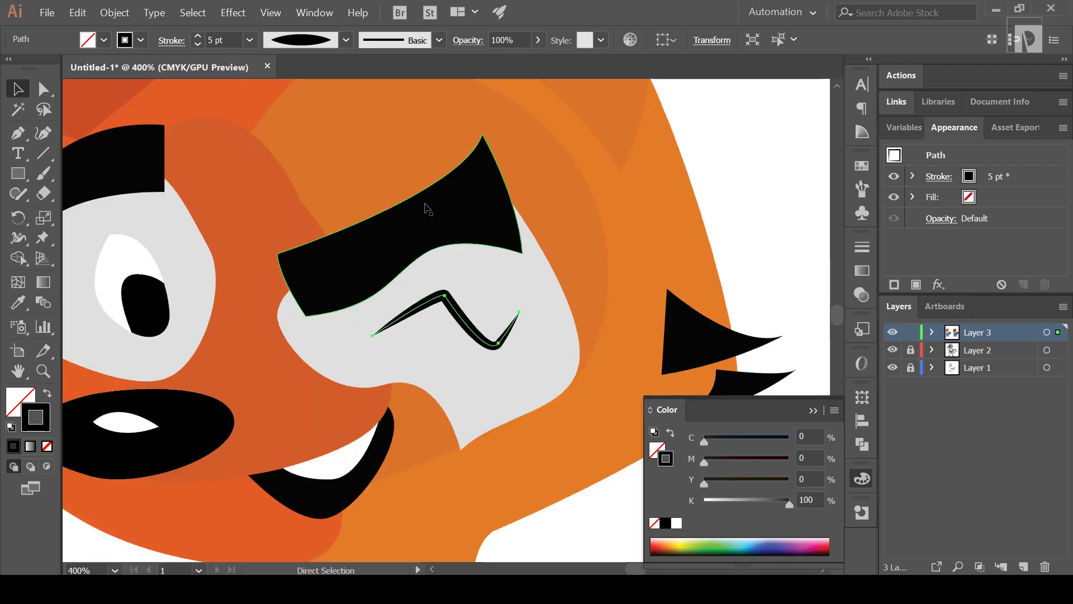
# Step: Select every part of the outlined raccoon beside the sketch and set the stroke weight to 2 pt
pyautogui.hotkey('ctrl', '-')
pyautogui.hotkey('ctrl', '-')
pyautogui.hotkey('ctrl', '-')
pyautogui.hotkey('ctrl', '-')
pyautogui.hotkey('ctrl', '-')
pyautogui.hotkey('ctrl', '-')
pyautogui.hotkey('ctrl', '-')
pyautogui.hotkey('ctrl', '-')
pyautogui.hotkey('ctrl', '+')
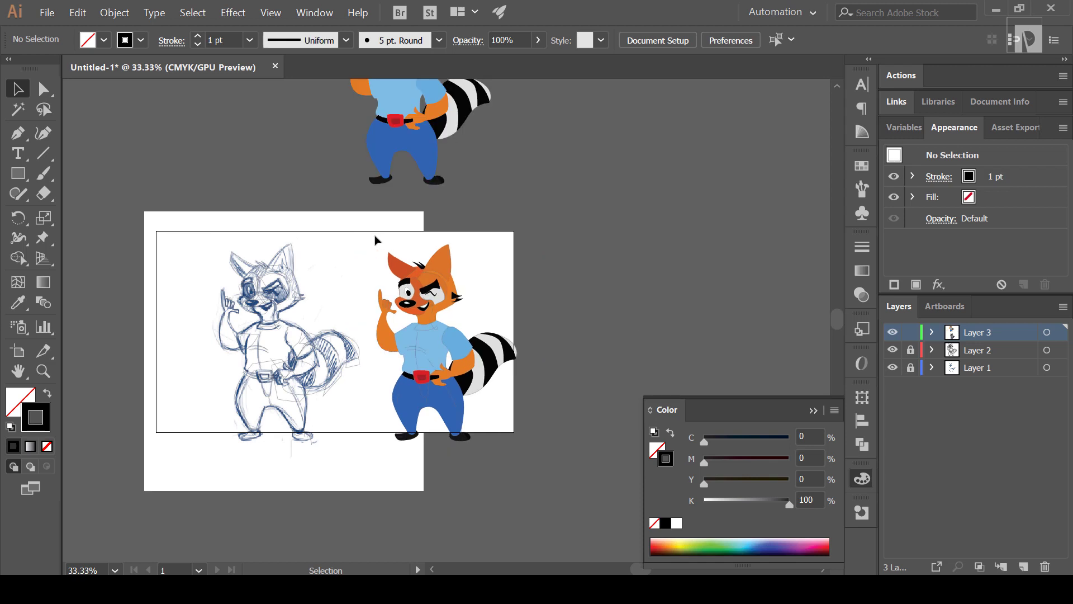
pyautogui.moveTo(360, 233); pyautogui.dragTo(596, 502)
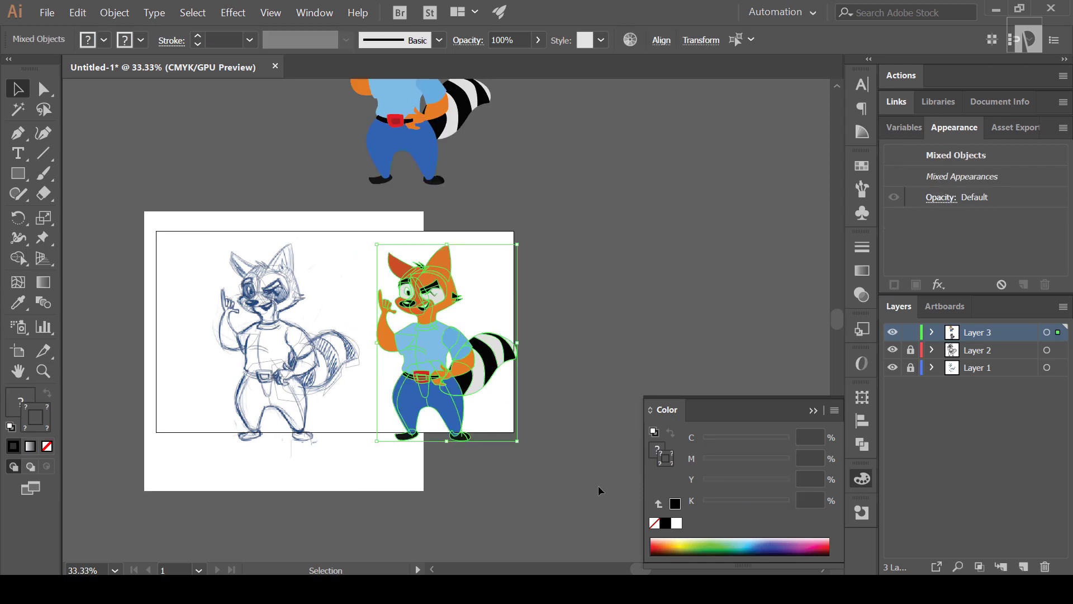
pyautogui.hotkey('ctrl', '1')
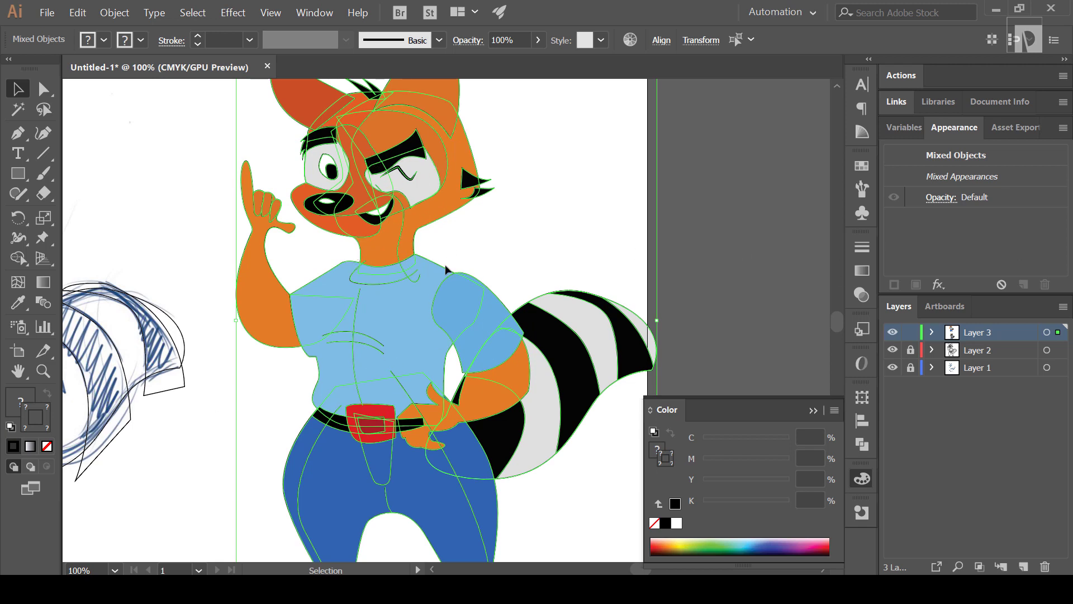
pyautogui.click(861, 247)
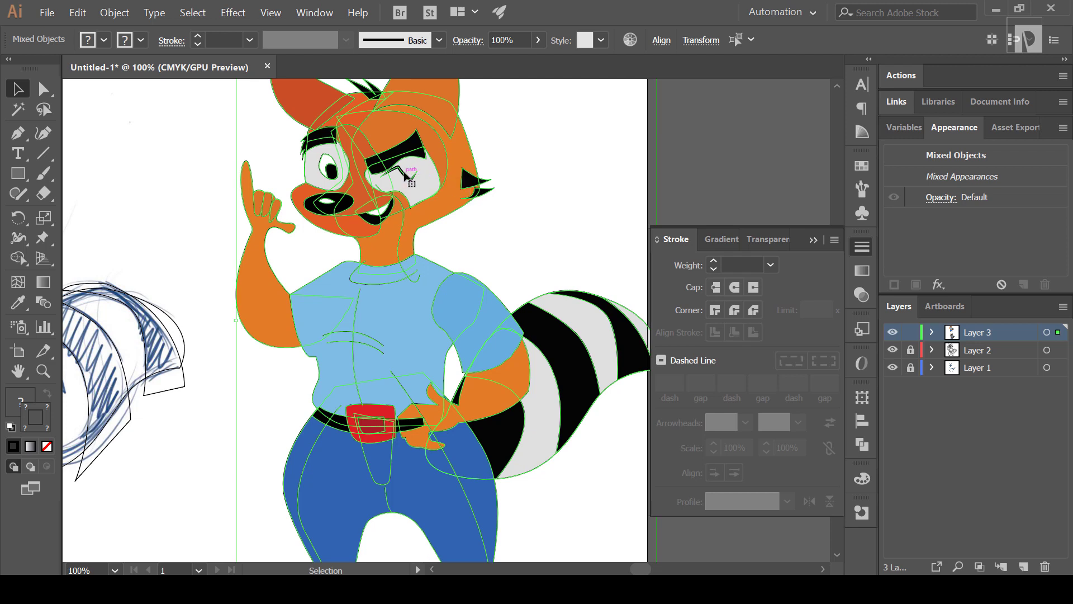
pyautogui.click(738, 265)
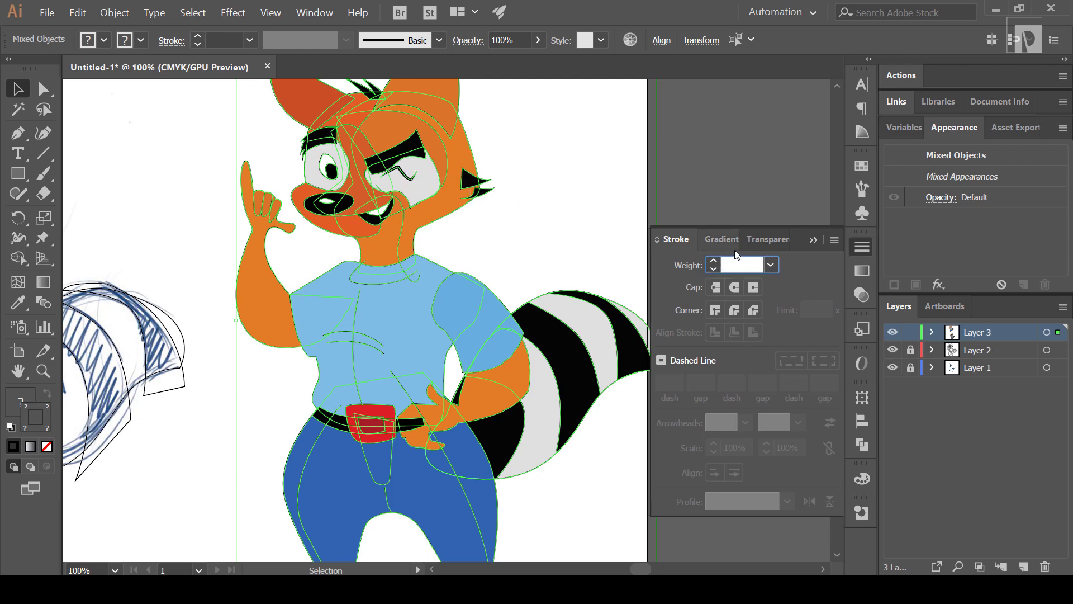
pyautogui.press('Return')
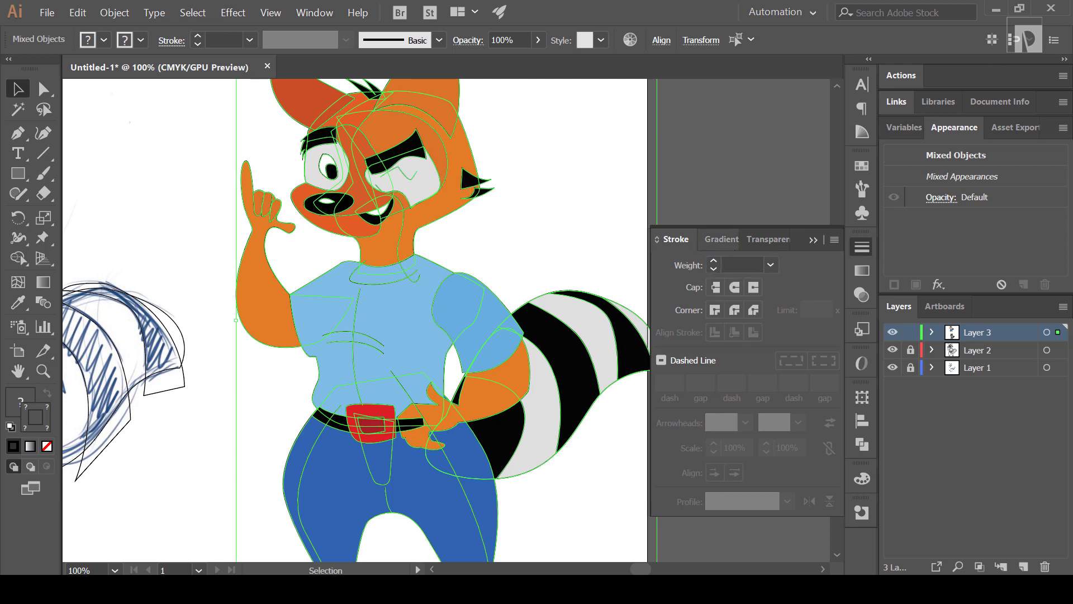
pyautogui.click(714, 260)
pyautogui.click(748, 263)
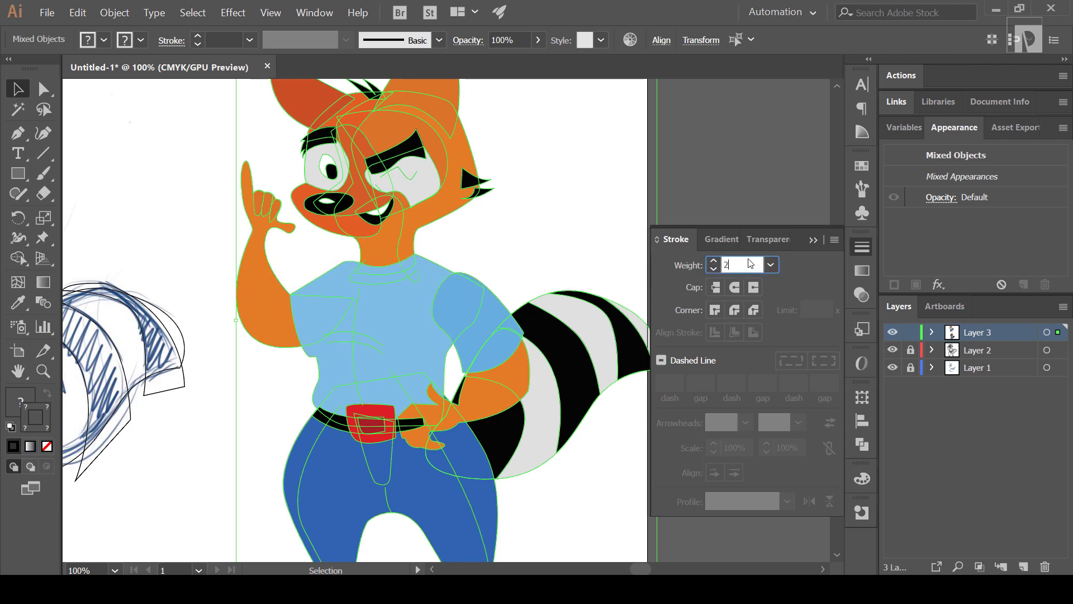
pyautogui.press('Return')
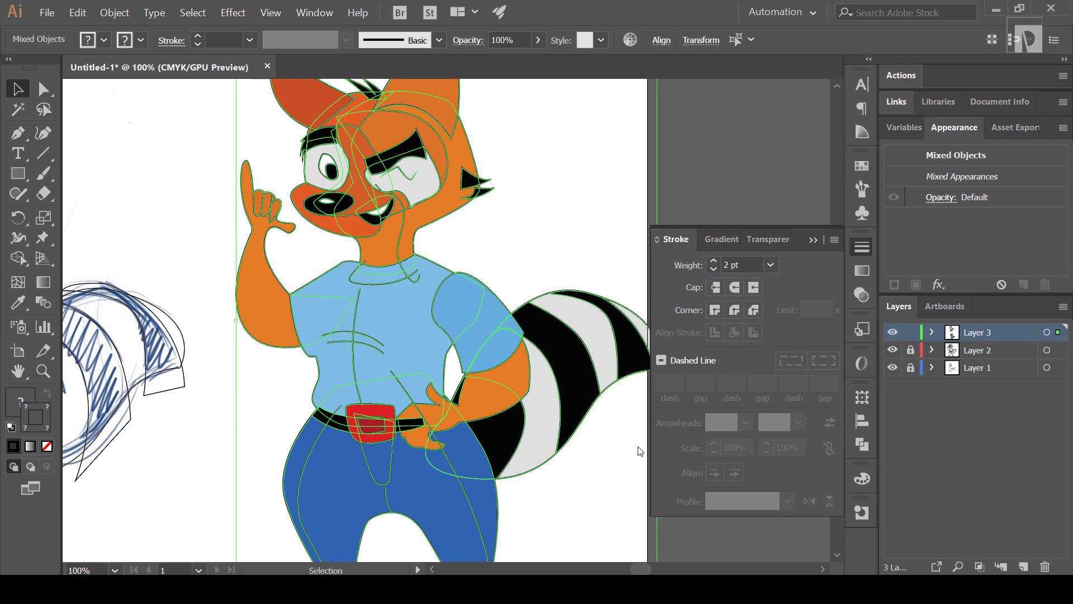
# Step: Give the raised arm's outline the lens-shaped tapered width profile and a 3 pt stroke weight
pyautogui.click(524, 510)
pyautogui.click(528, 473)
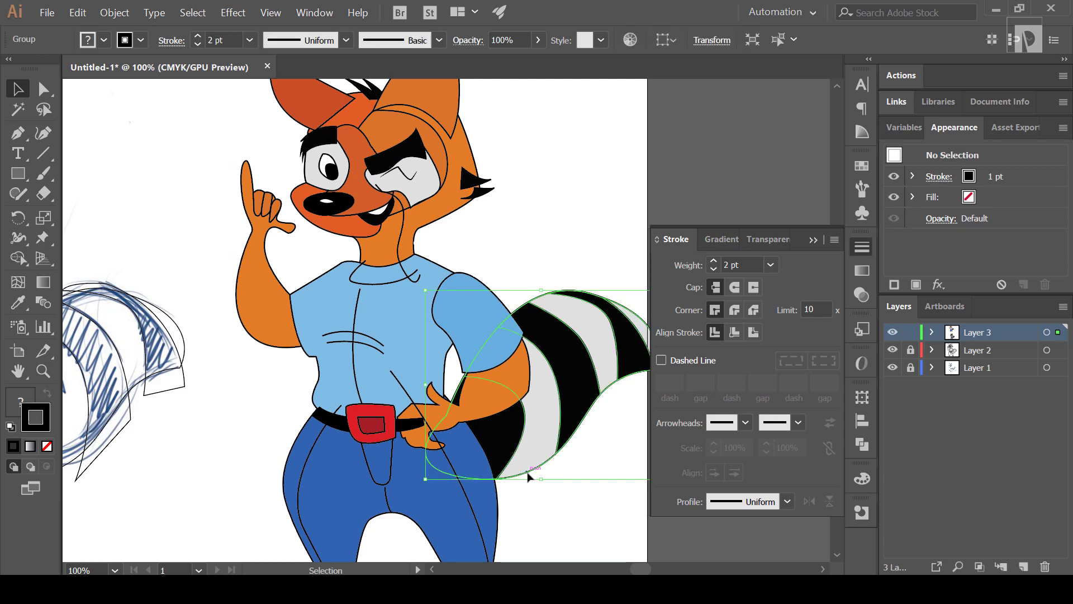
pyautogui.click(272, 264)
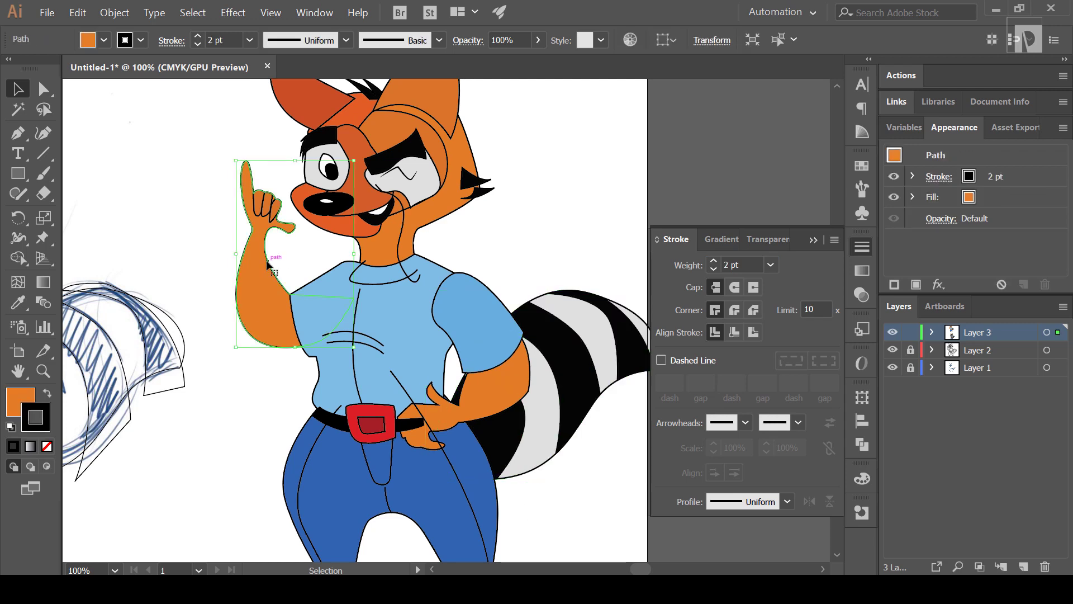
pyautogui.click(738, 502)
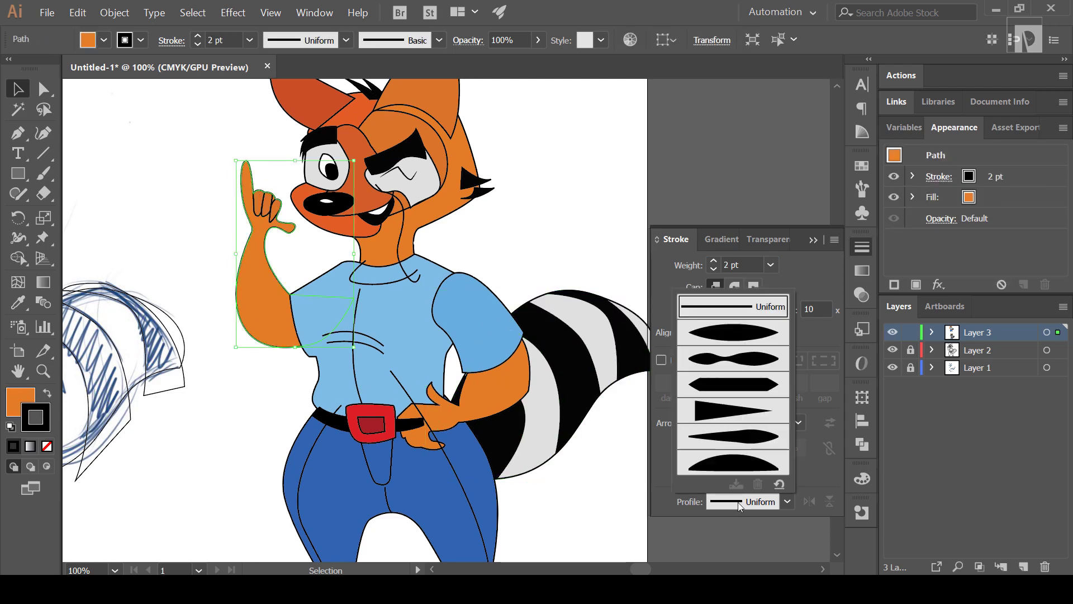
pyautogui.click(737, 327)
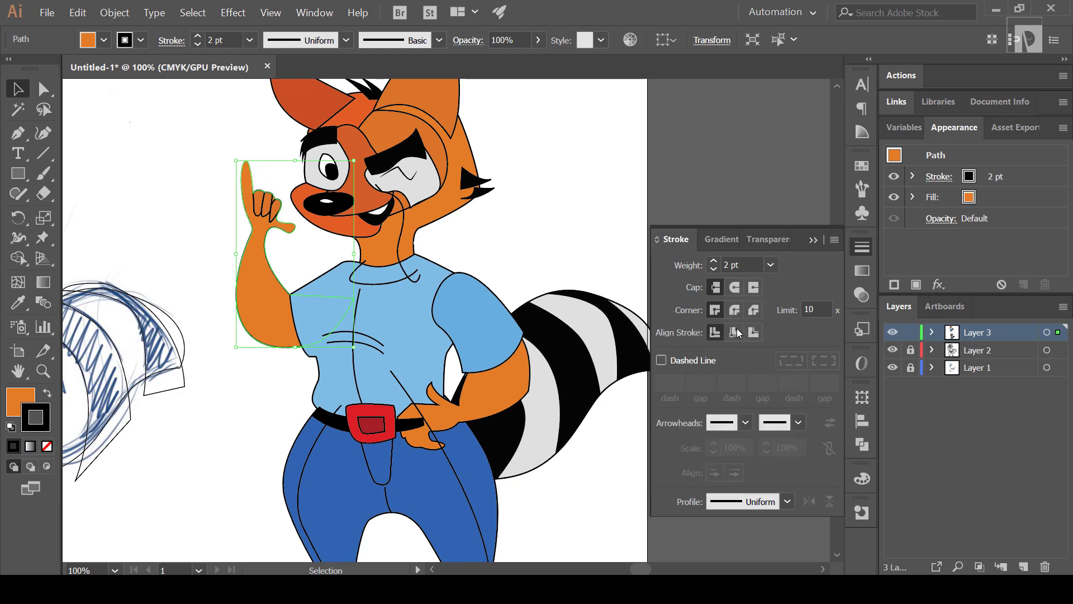
pyautogui.click(714, 261)
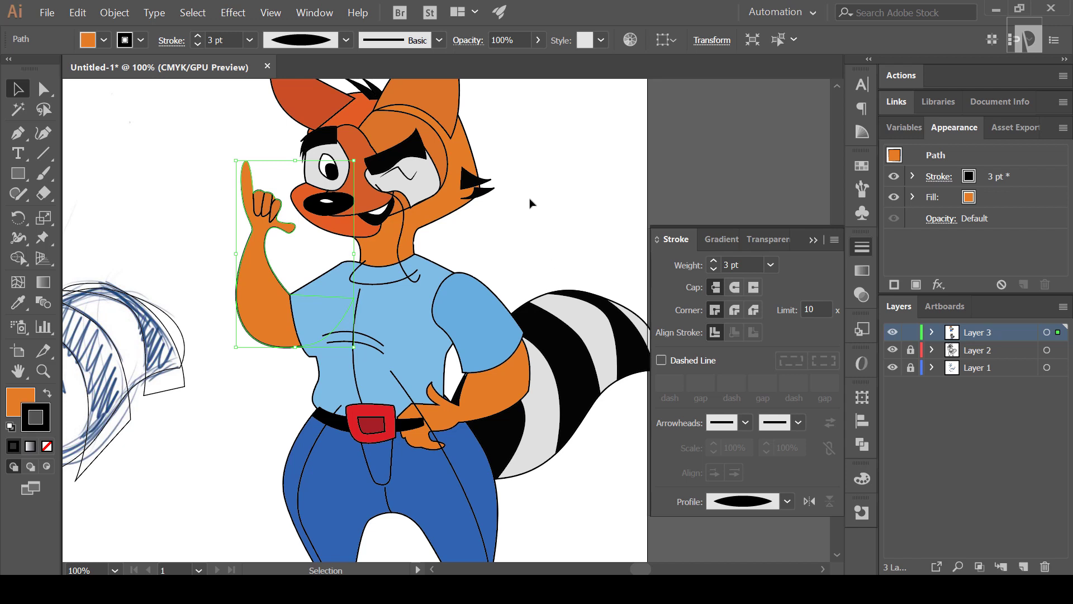
# Step: Apply the lens-shaped tapered width profile at 2 pt to the outlines of the raccoon's remaining body, clothing and face parts
pyautogui.scroll(2, 532, 204)
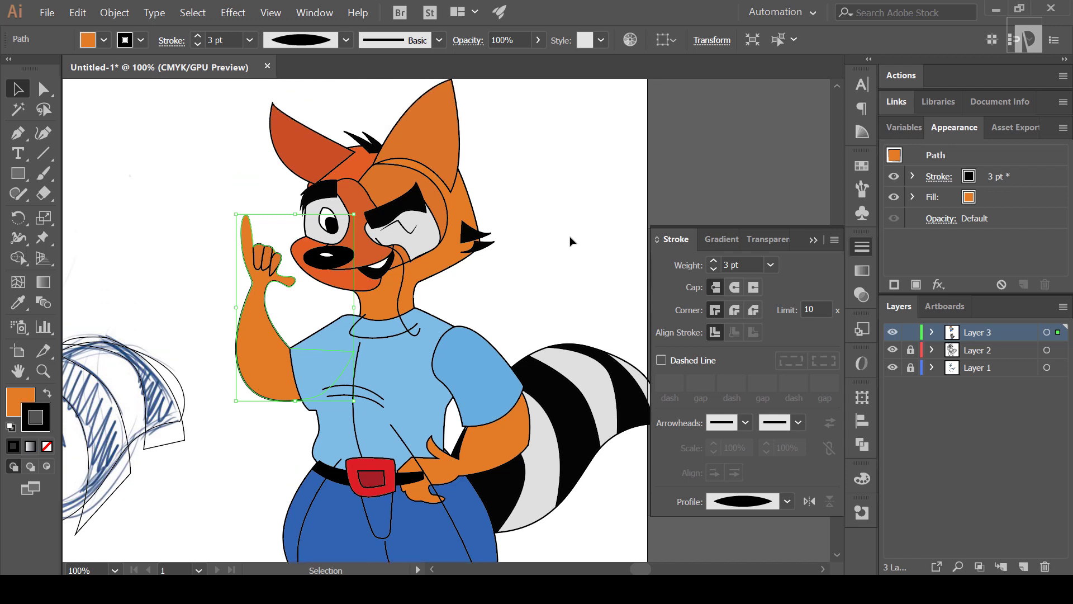
pyautogui.click(550, 302)
pyautogui.click(392, 435)
pyautogui.click(436, 380)
pyautogui.scroll(2, 511, 435)
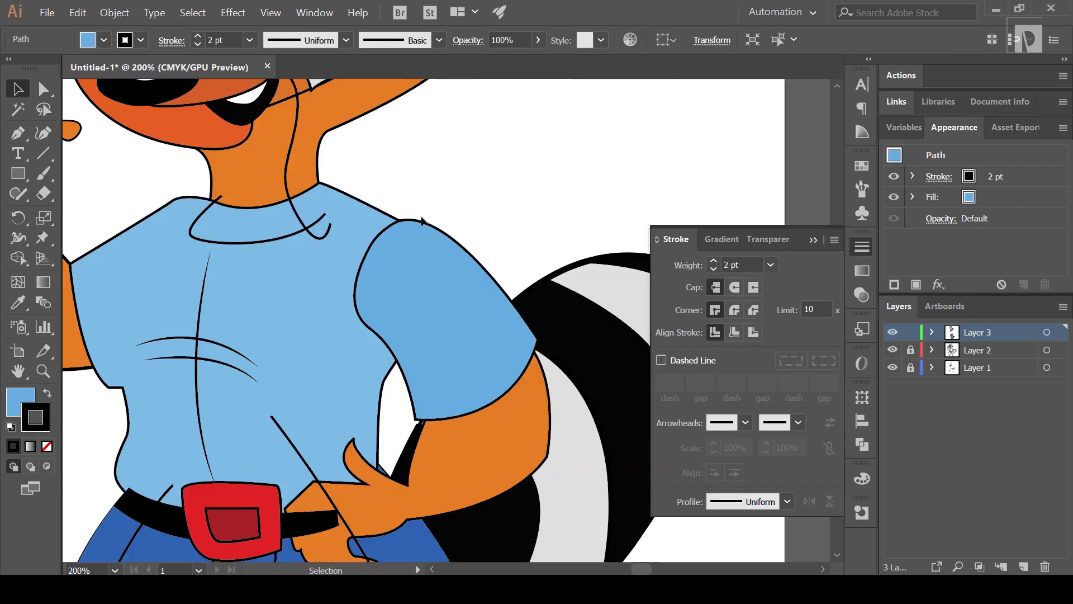
pyautogui.scroll(3, 489, 376)
pyautogui.click(356, 224)
pyautogui.click(488, 376)
pyautogui.scroll(-3, 488, 377)
pyautogui.scroll(-3, 539, 406)
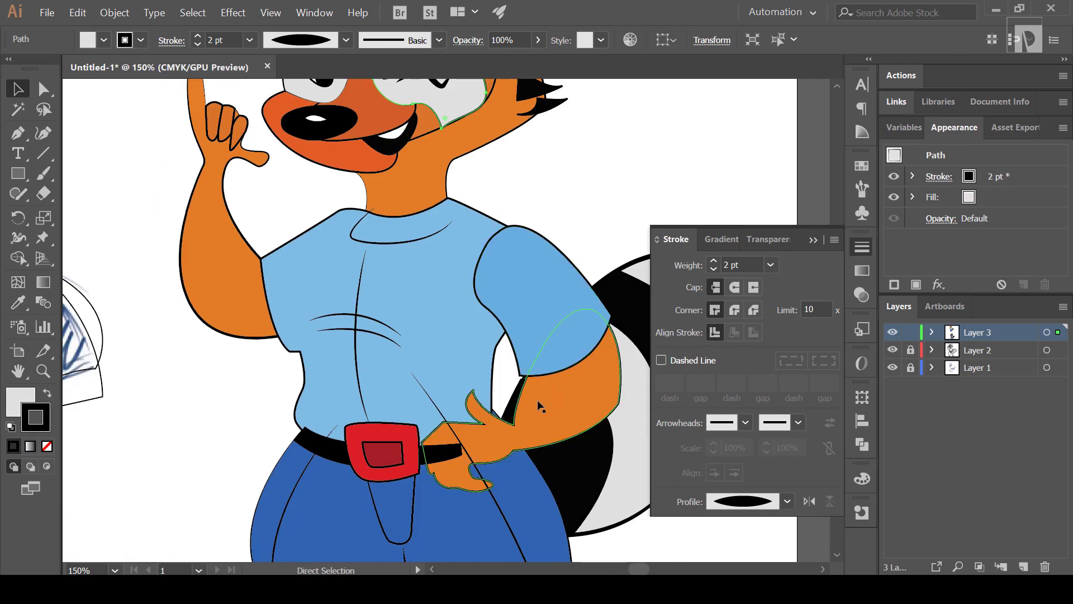
# Step: Delete the straight base segment of the dark-orange ear and nudge the ear slightly upward against the head
pyautogui.scroll(4, 539, 406)
pyautogui.scroll(-1, 538, 406)
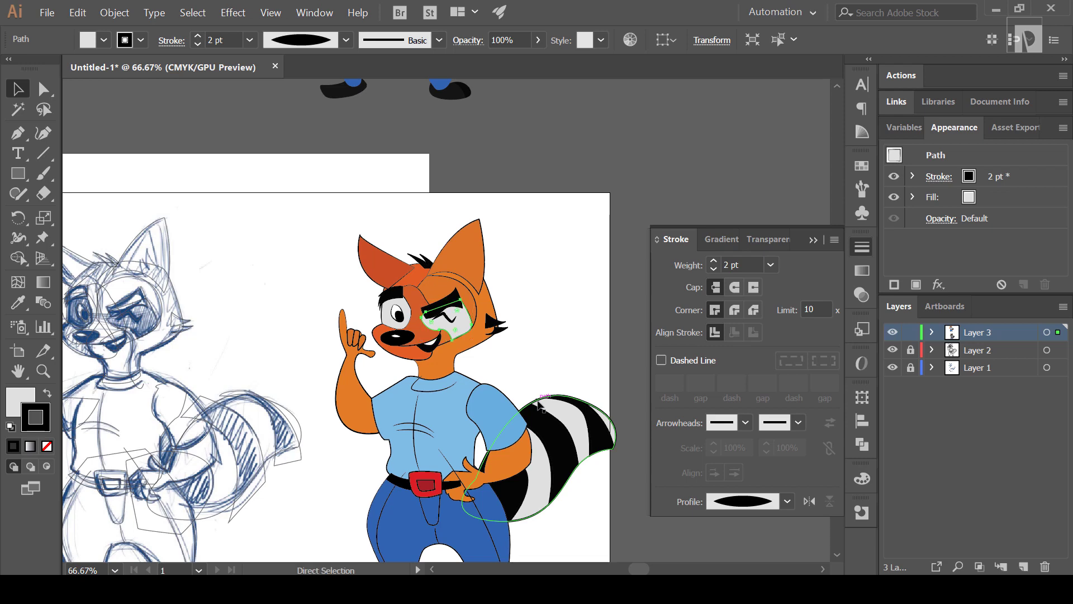
pyautogui.scroll(4, 539, 402)
pyautogui.scroll(5, 411, 249)
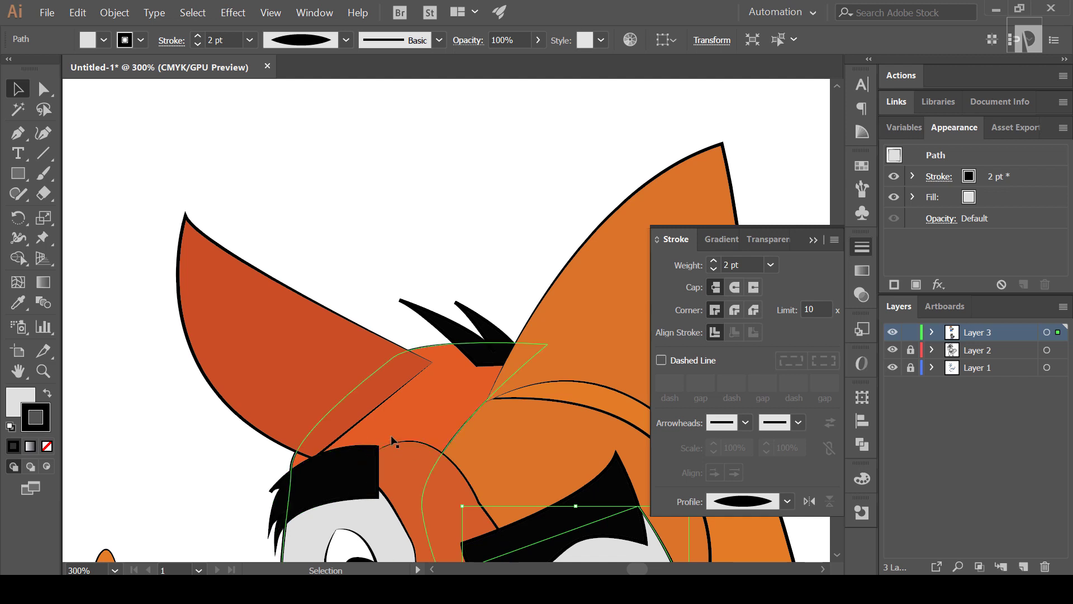
pyautogui.press('a')
pyautogui.click(360, 283)
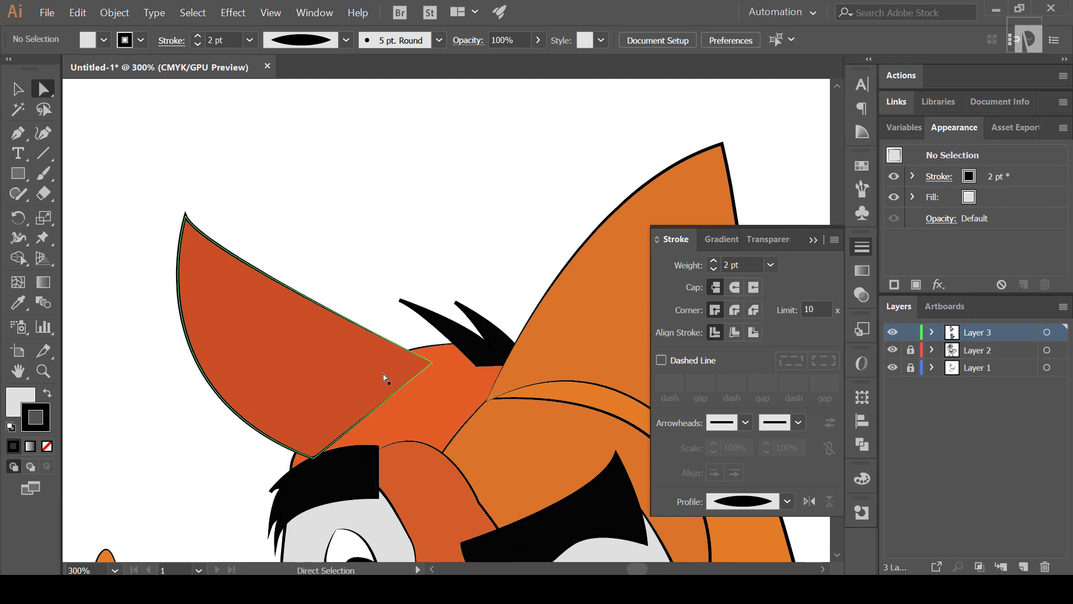
pyautogui.click(378, 412)
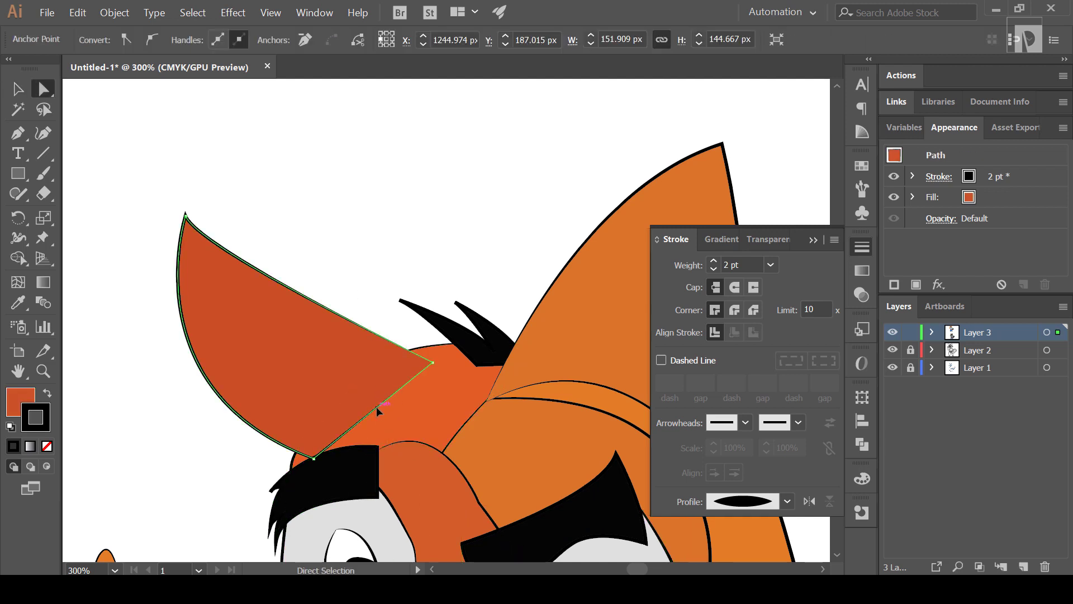
pyautogui.click(388, 276)
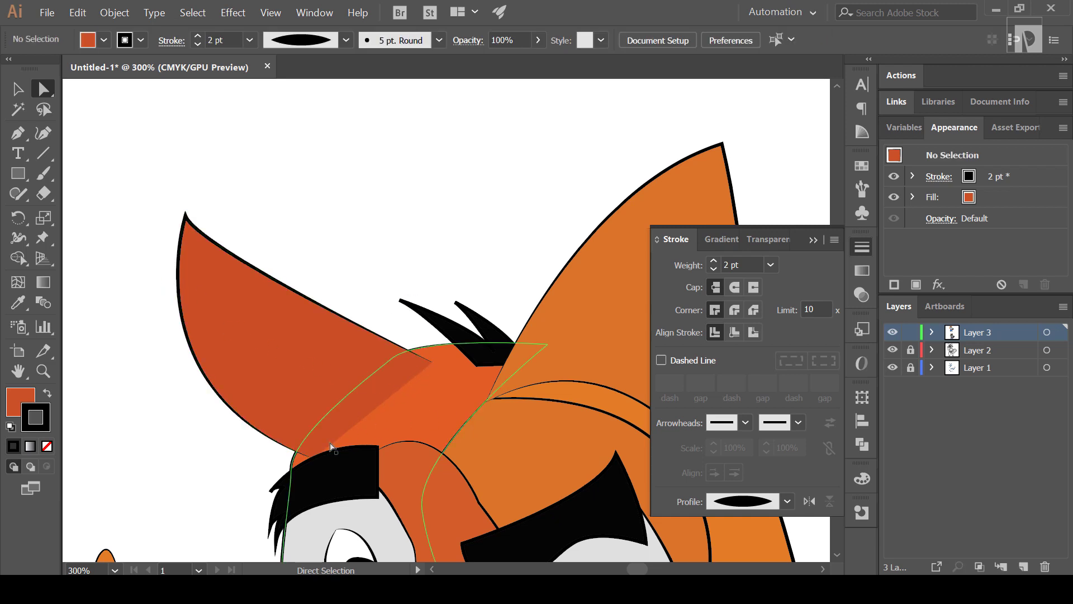
pyautogui.moveTo(314, 460); pyautogui.dragTo(316, 454)
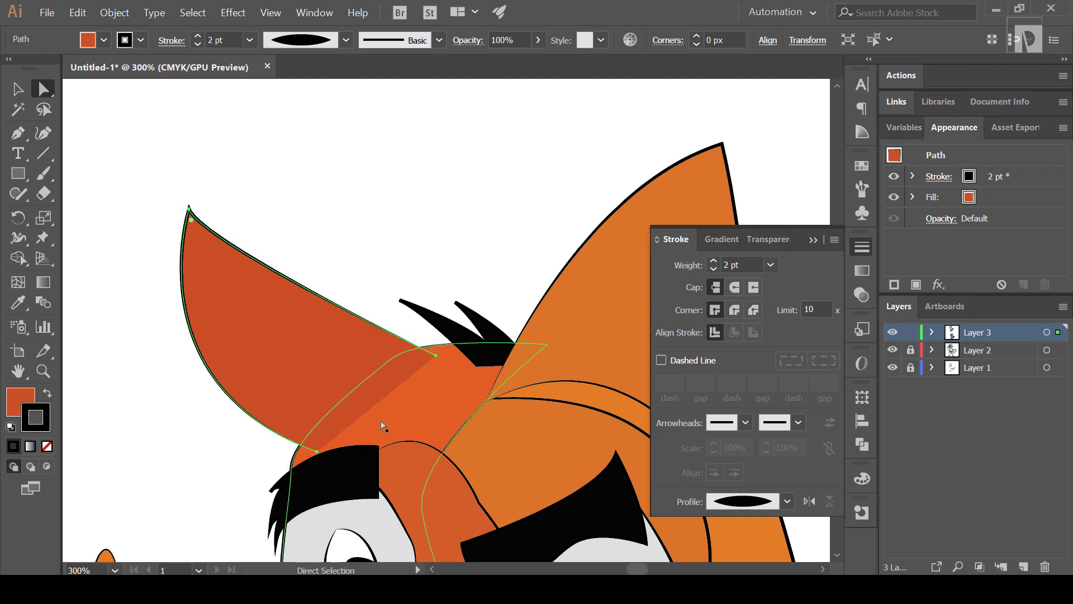
pyautogui.click(383, 287)
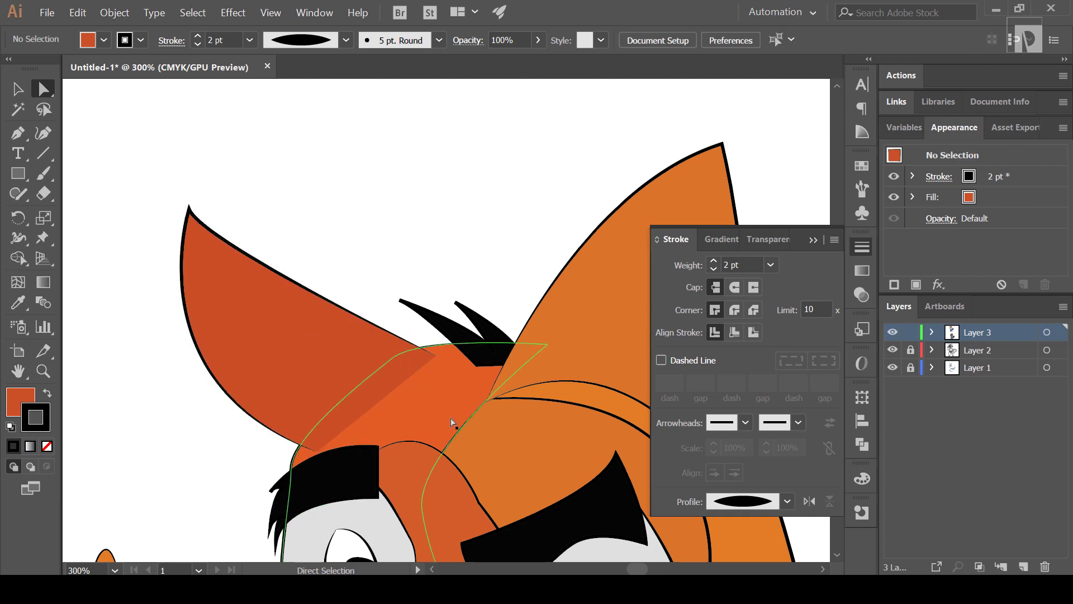
# Step: Look up the hex code of the dark-orange ear's fill and leave the colour picker without changing it
pyautogui.click(271, 319)
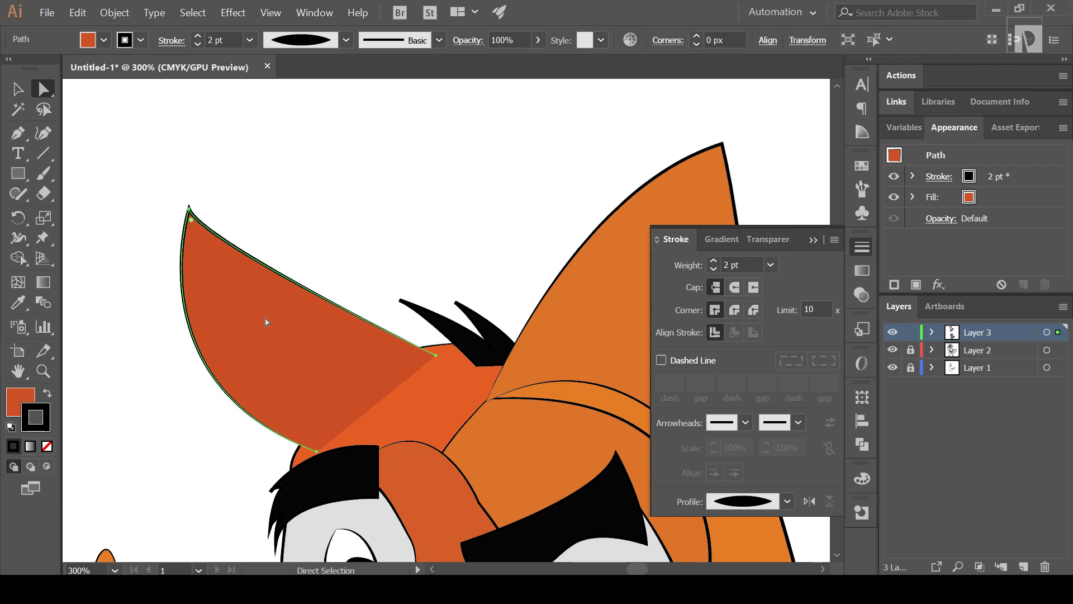
pyautogui.doubleClick(20, 401)
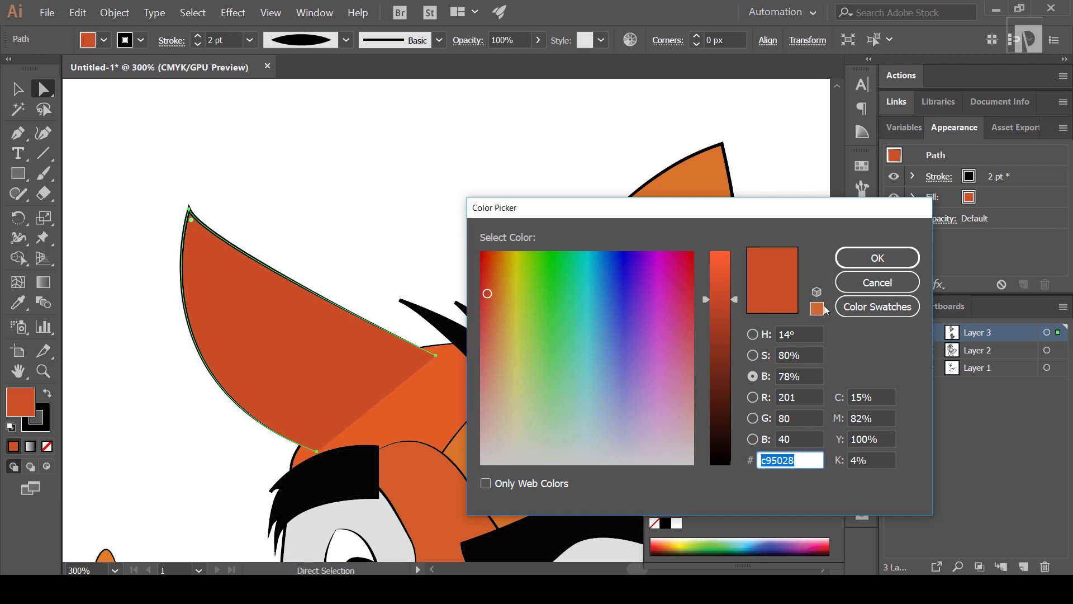
pyautogui.write('<!-- Ge')
pyautogui.hotkey('ctrl', 'z')
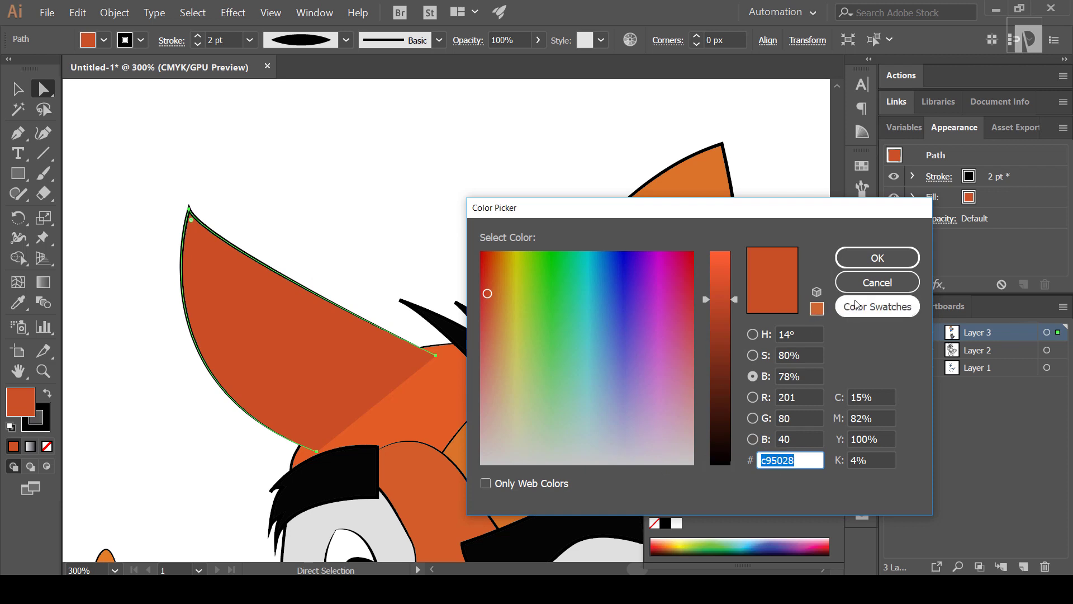
pyautogui.click(877, 282)
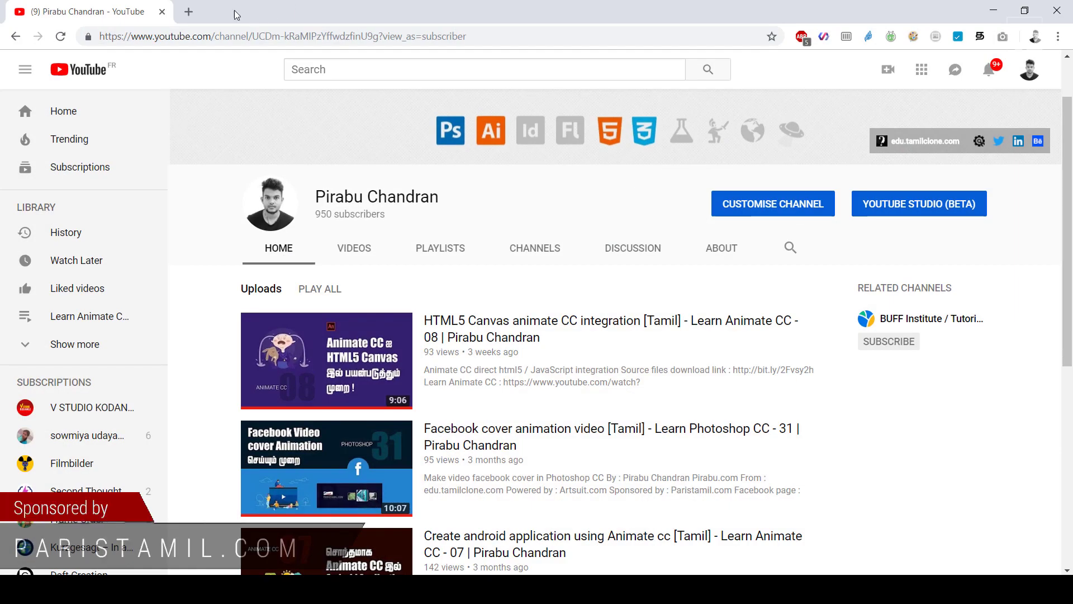
# Step: Switch to Chrome, enter the colour code c95028 in a new tab's address bar, and return to Illustrator
pyautogui.click(181, 12)
pyautogui.write('c95920')
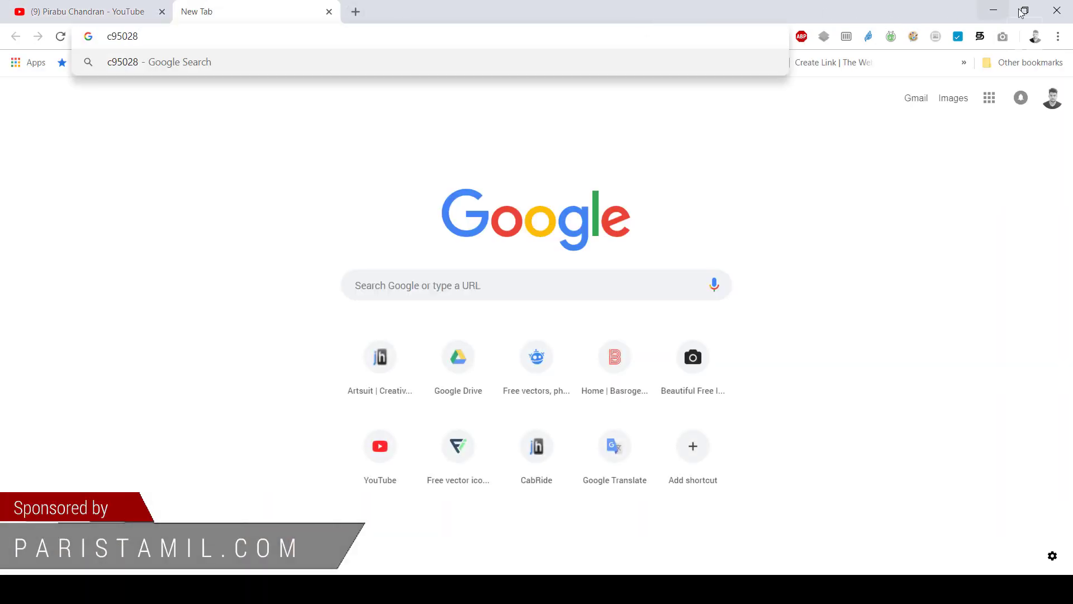
pyautogui.click(993, 10)
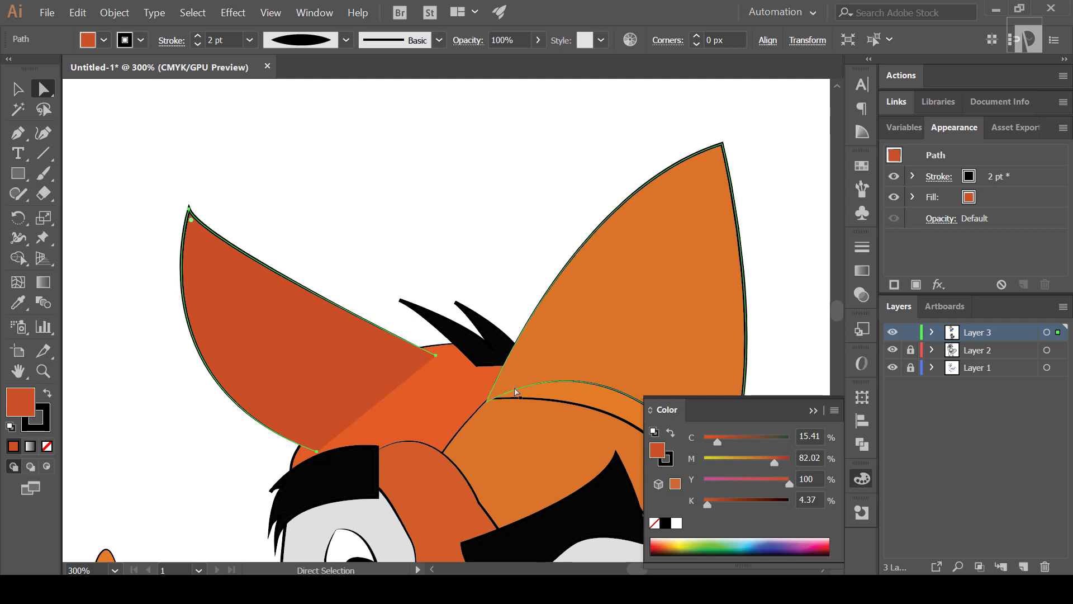
# Step: Look up the hex code of the bright-orange head shape's fill beside the dark-orange ear
pyautogui.click(439, 419)
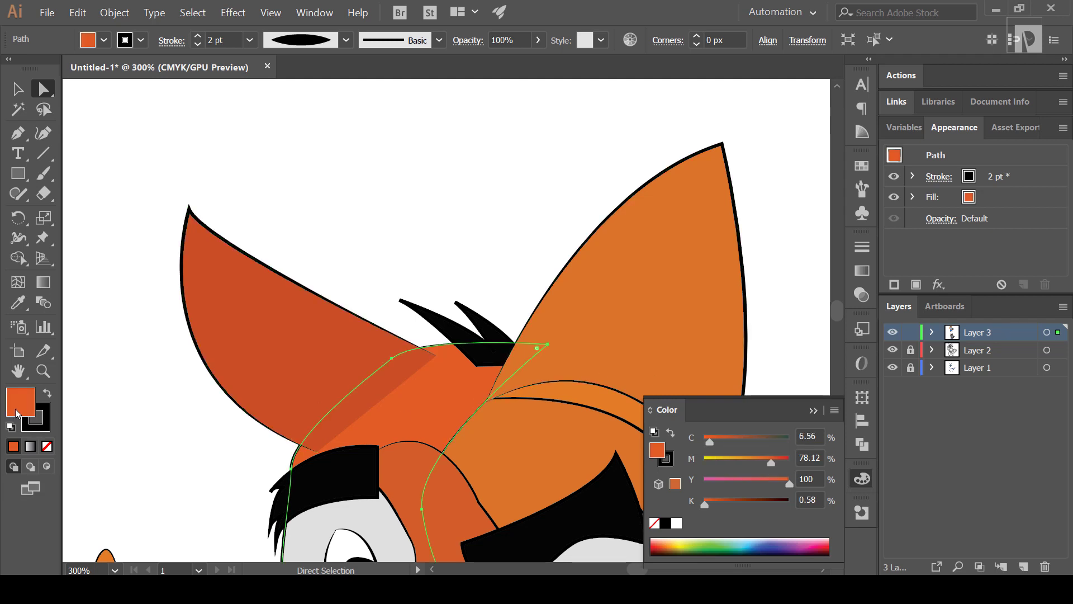
pyautogui.doubleClick(16, 414)
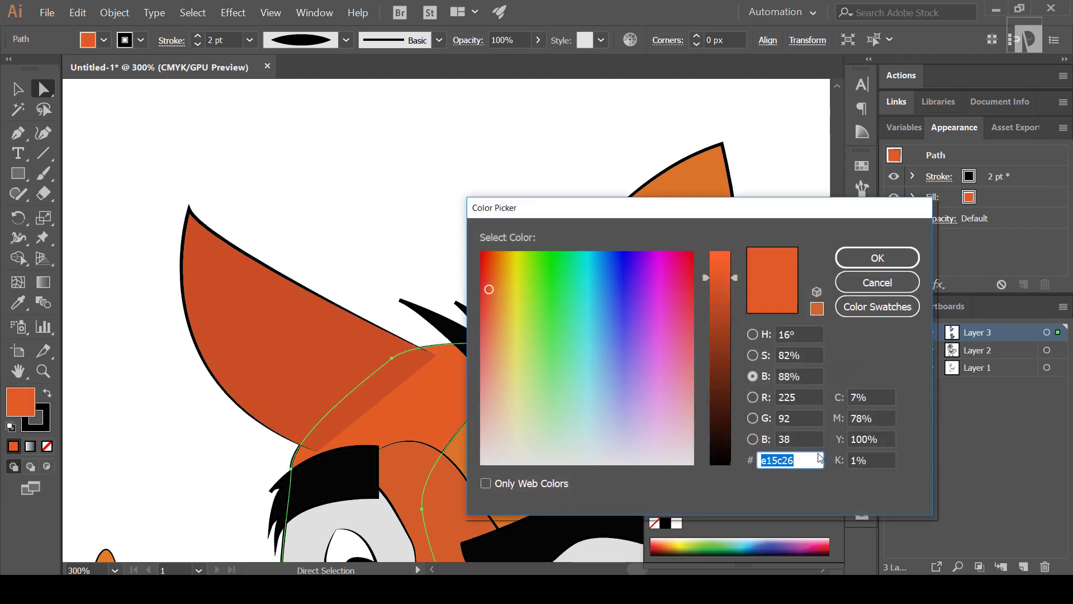
pyautogui.click(876, 257)
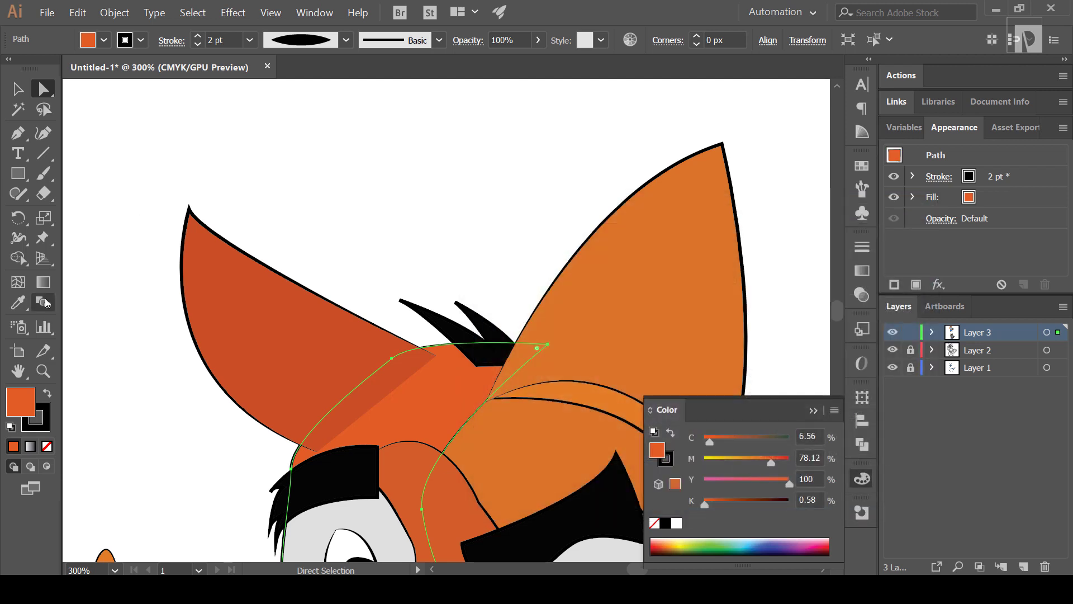
# Step: Draw a small rectangle in the blank area above the ears and give it a linear gradient fill
pyautogui.click(44, 282)
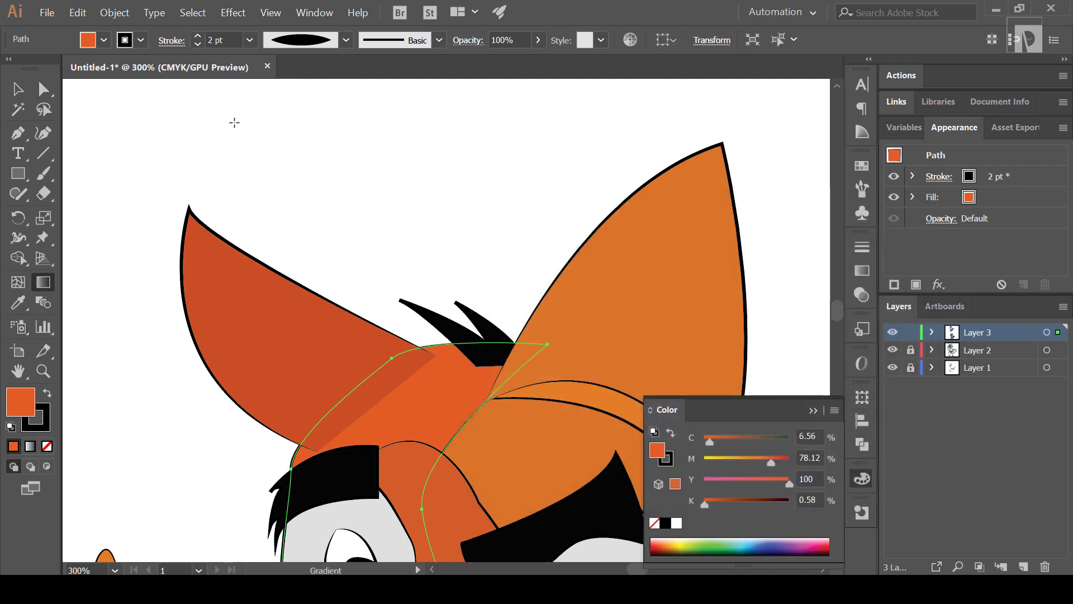
pyautogui.moveTo(234, 122); pyautogui.dragTo(330, 167)
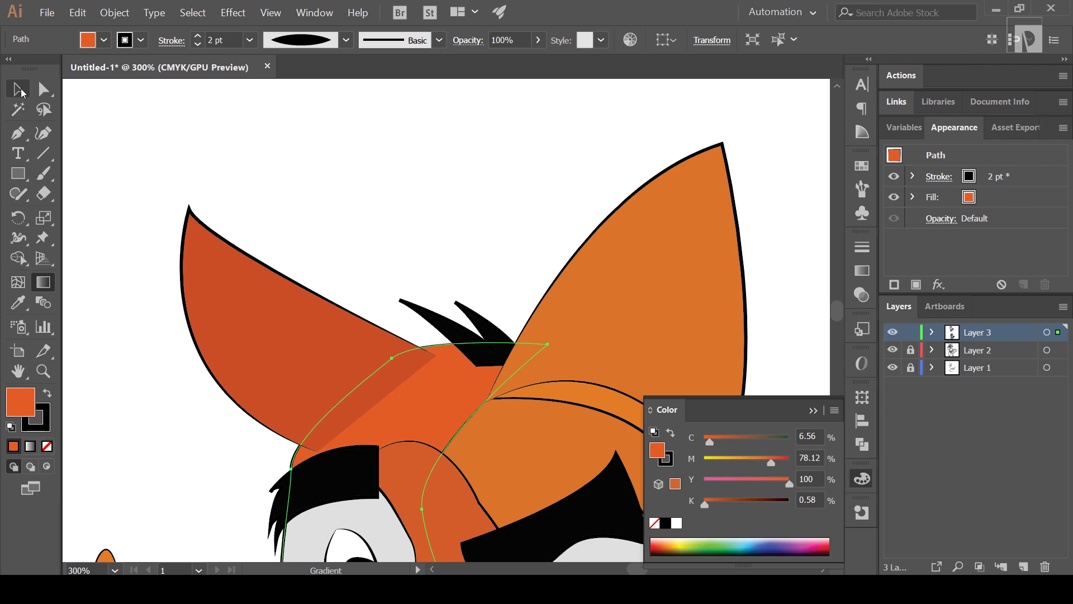
pyautogui.click(17, 173)
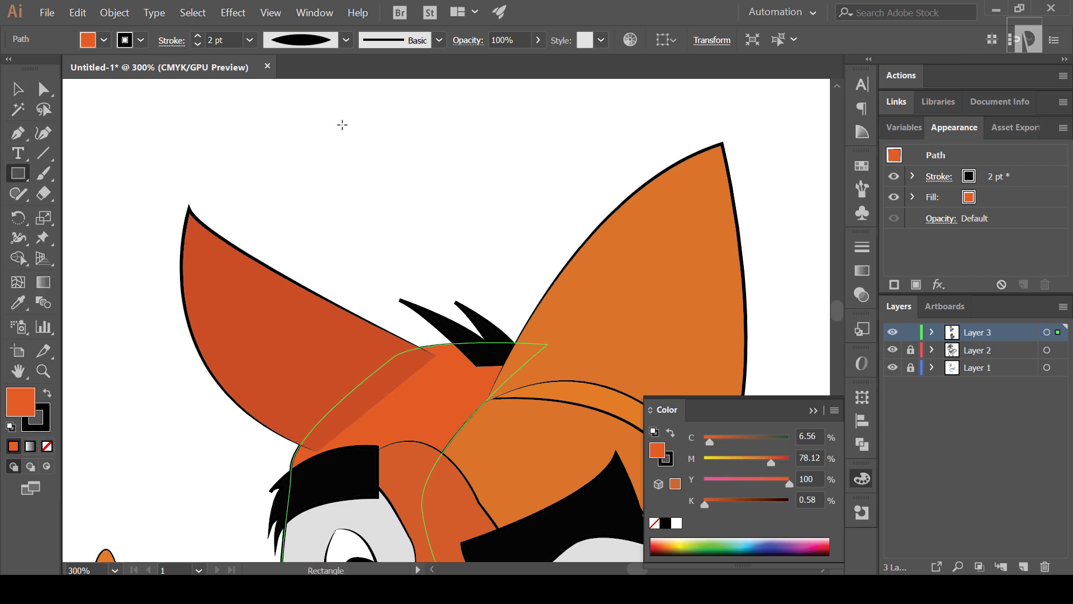
pyautogui.moveTo(341, 125); pyautogui.dragTo(391, 159)
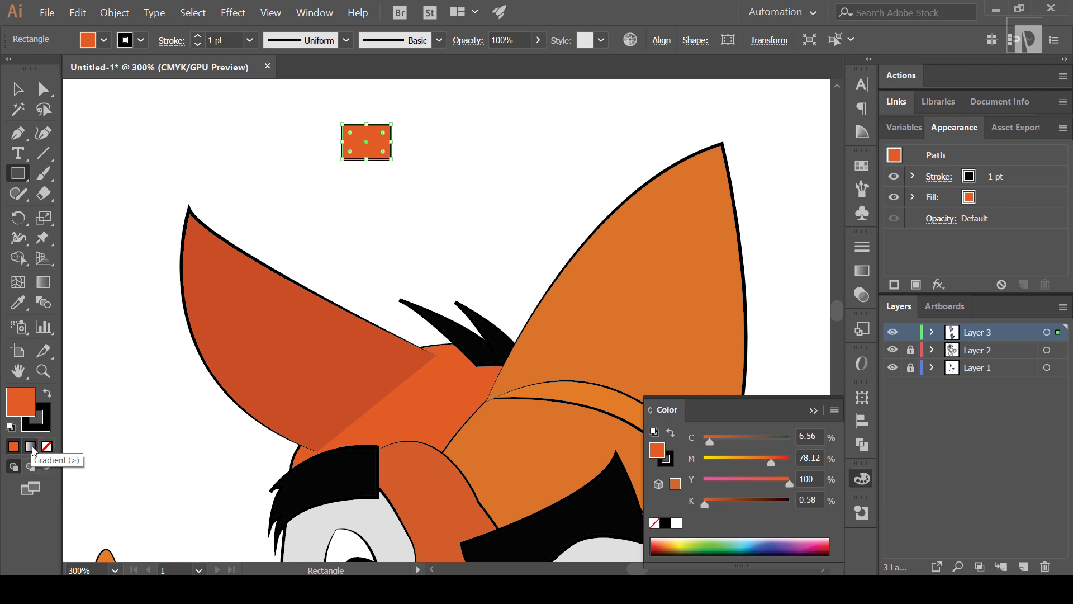
pyautogui.click(29, 447)
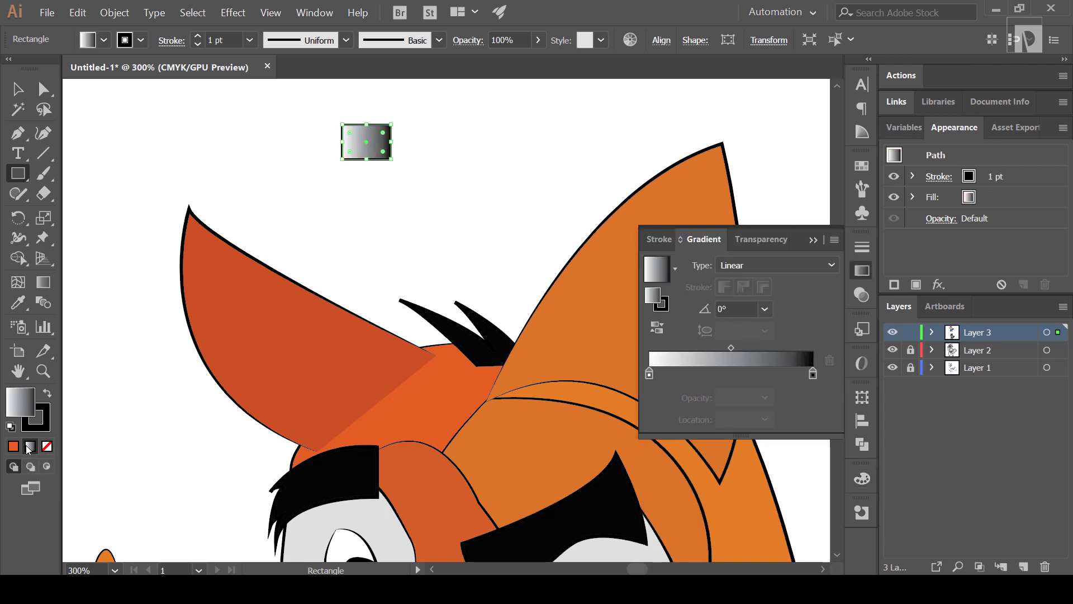
# Step: Switch the sample rectangle's black gradient stop to RGB and paste the bright-orange head shape's hex code into it
pyautogui.doubleClick(812, 374)
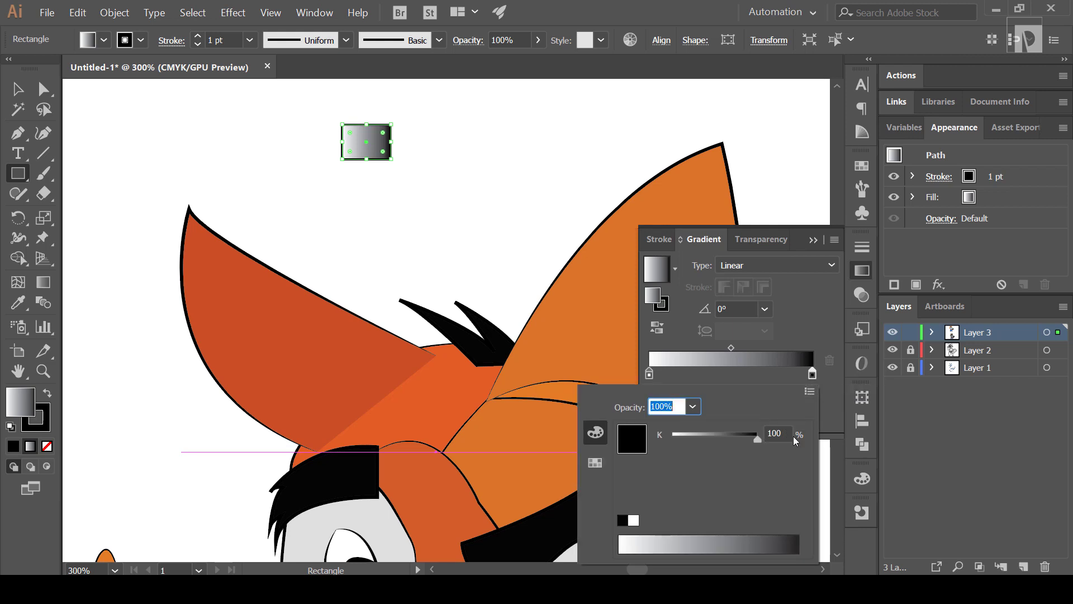
pyautogui.click(809, 391)
pyautogui.click(850, 407)
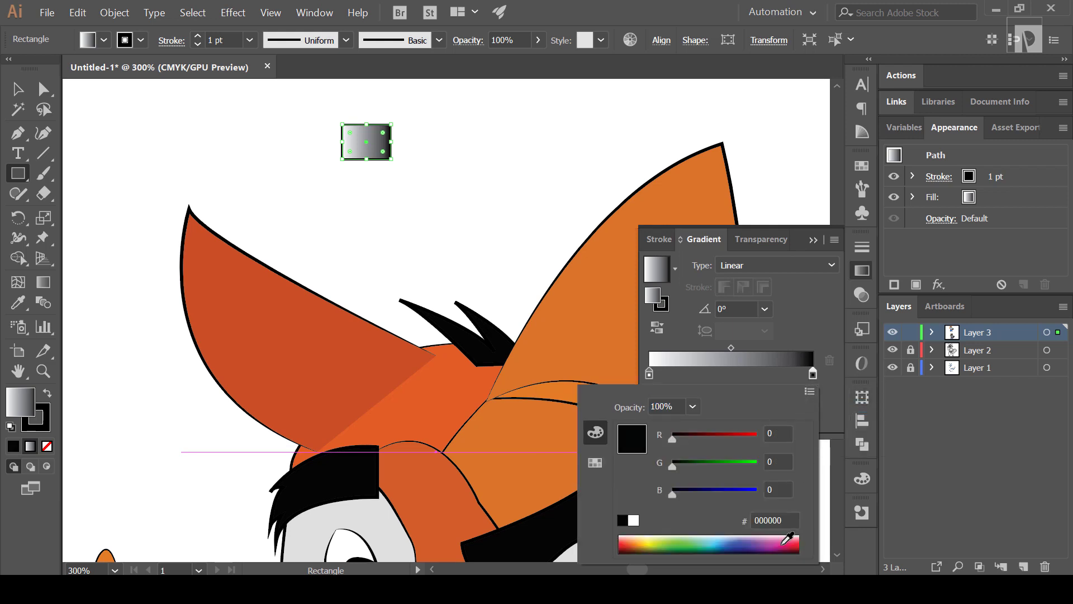
pyautogui.click(776, 520)
pyautogui.hotkey('ctrl', 'v')
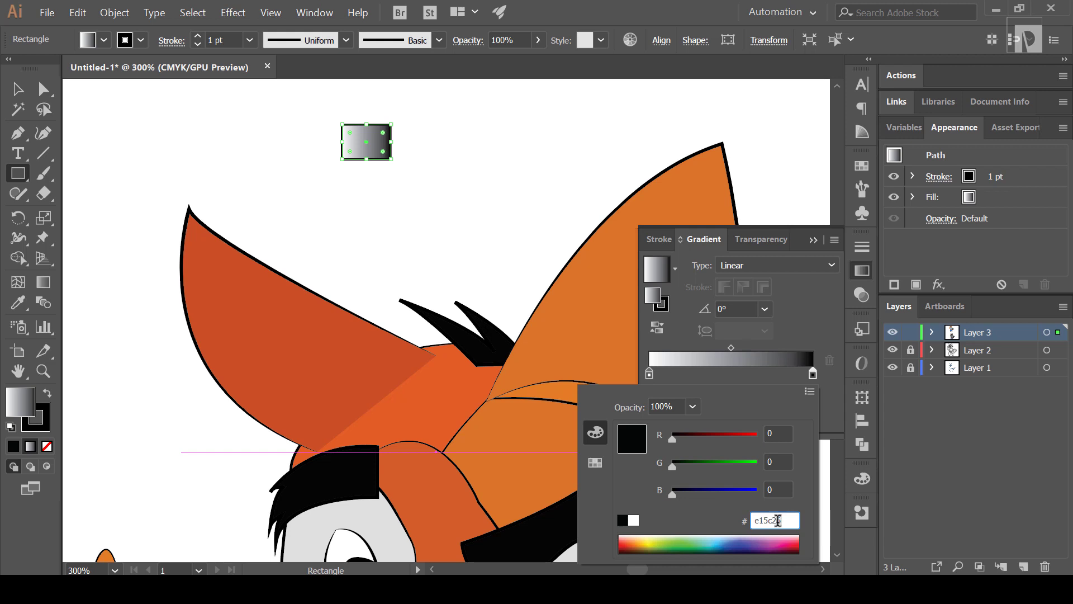
pyautogui.press('Return')
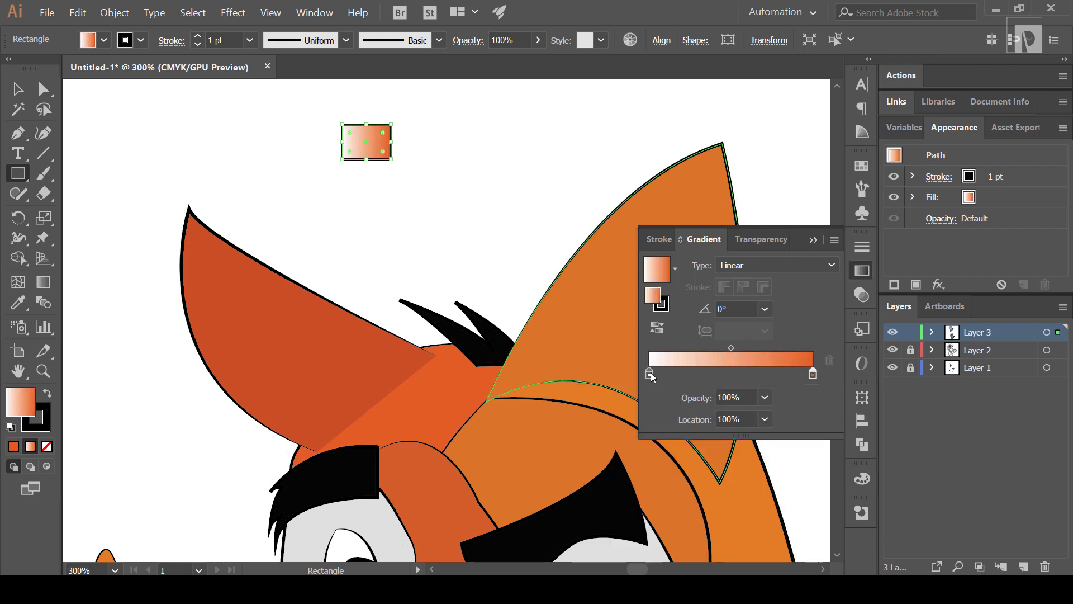
# Step: Open the white gradient stop's colour options, switch to Chrome to cut the code c95028 from the address bar, and return to Illustrator
pyautogui.doubleClick(650, 374)
pyautogui.click(809, 391)
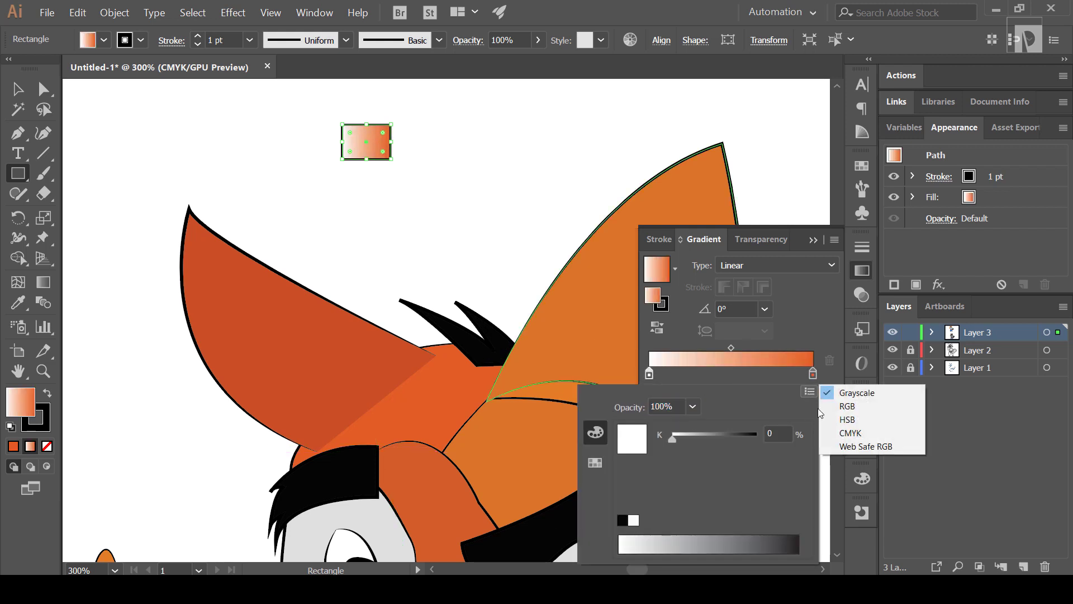
pyautogui.click(847, 407)
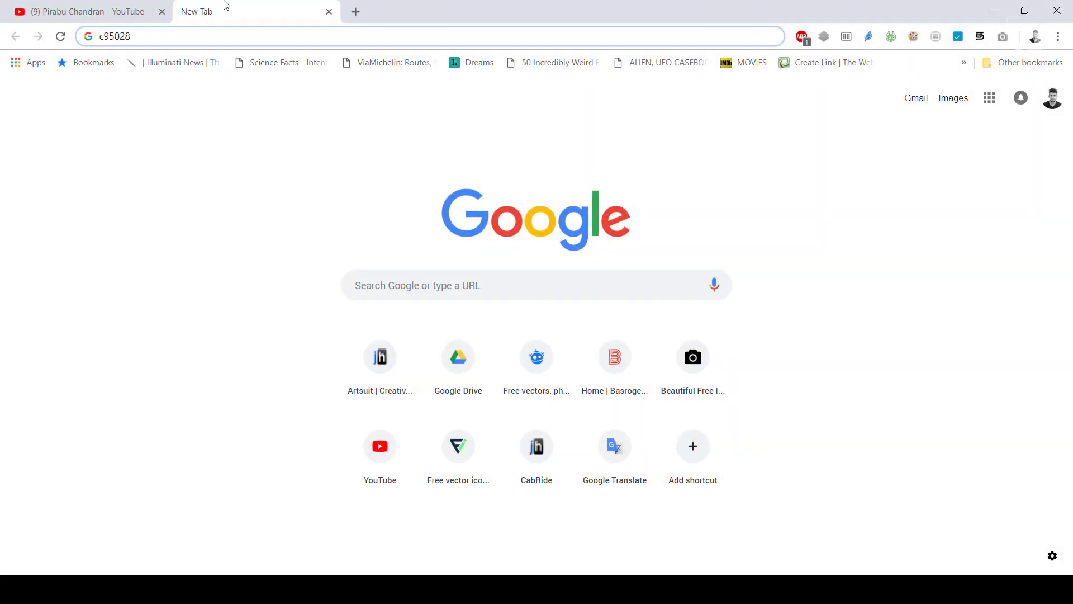
pyautogui.hotkey('ctrl', 'a')
pyautogui.hotkey('ctrl', 'x')
pyautogui.click(993, 10)
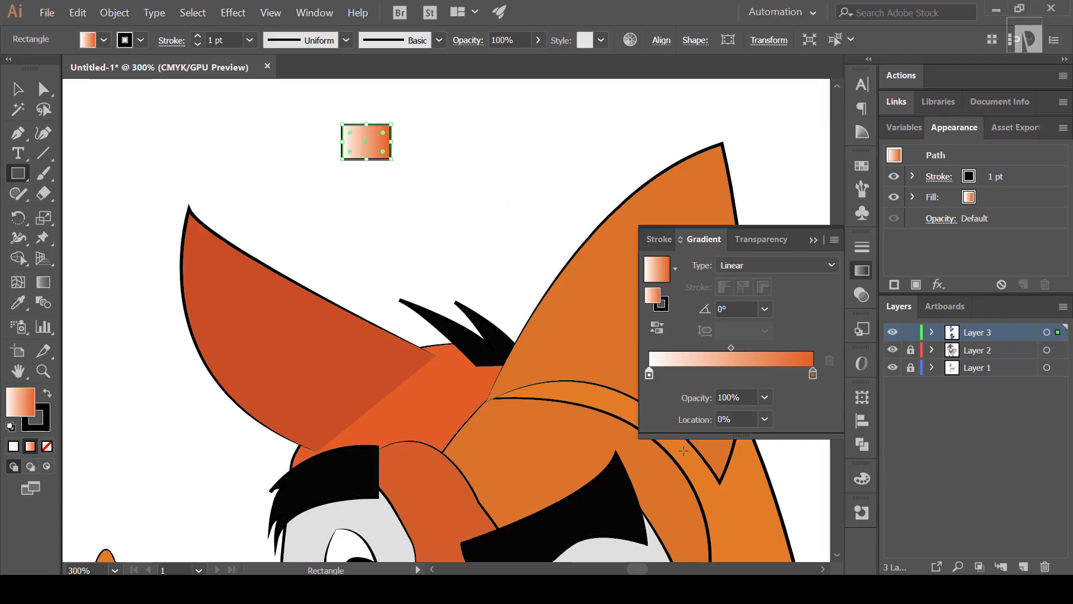
# Step: Switch the sample rectangle's white gradient stop to RGB and set its colour to c95028
pyautogui.doubleClick(649, 374)
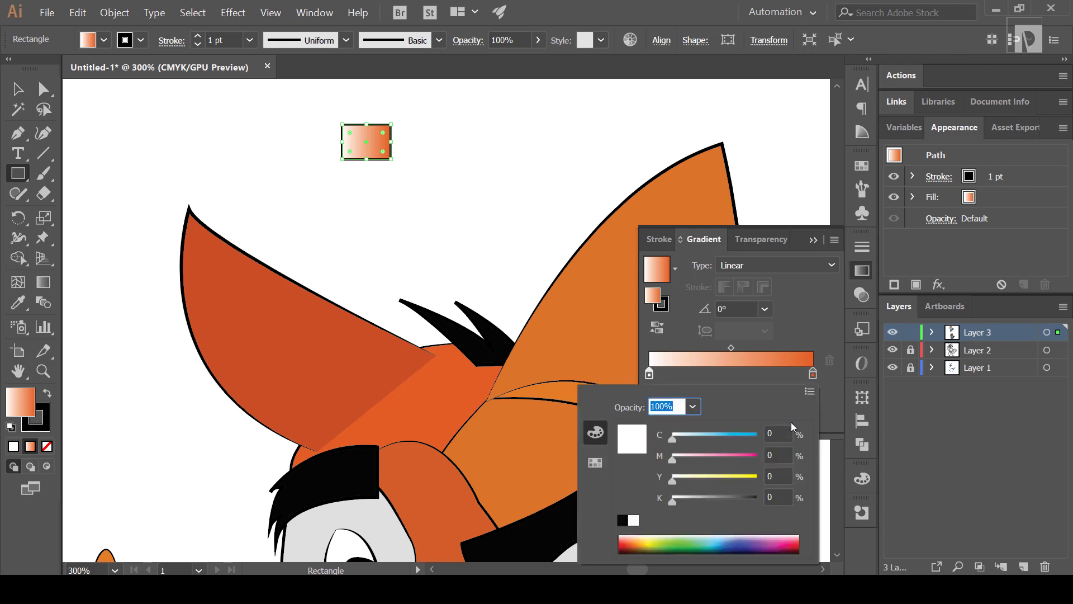
pyautogui.click(809, 391)
pyautogui.click(835, 411)
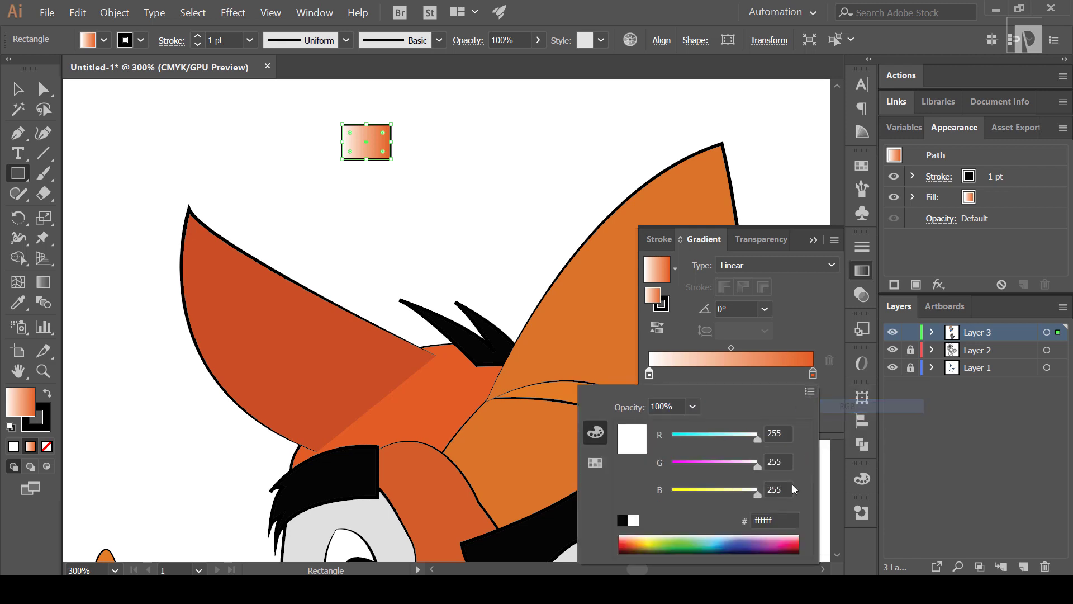
pyautogui.click(765, 519)
pyautogui.hotkey('ctrl', 'v')
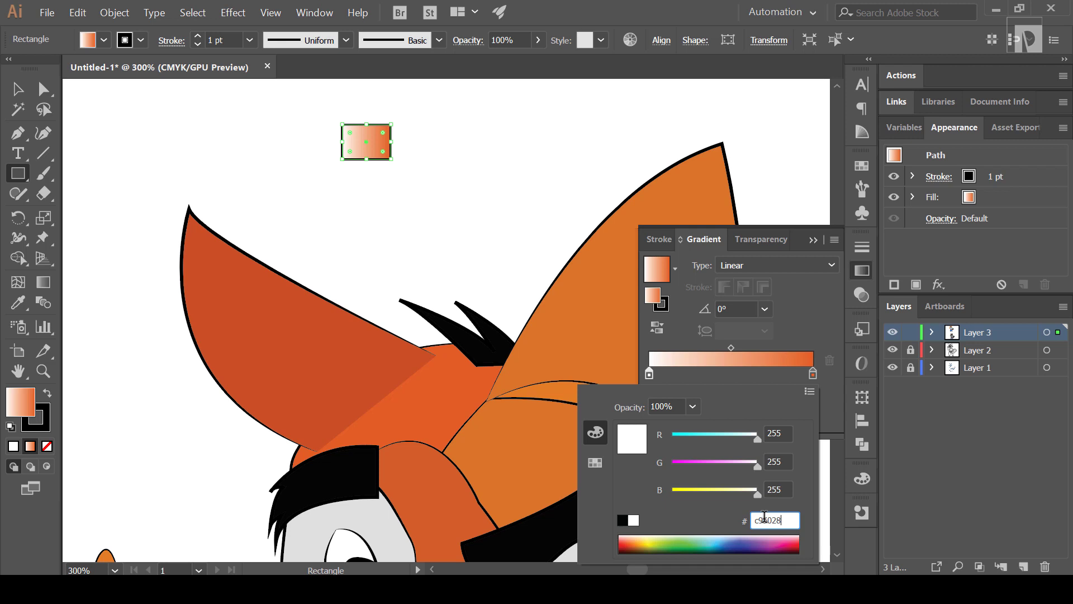
pyautogui.press('Return')
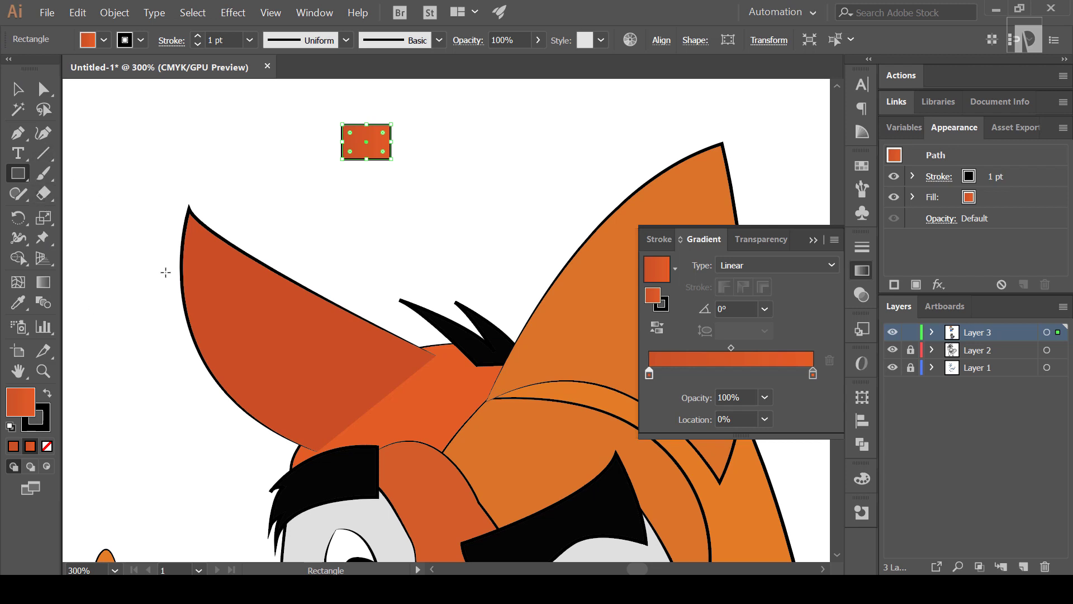
# Step: Apply the sample rectangle's orange gradient to the dark-orange ear with the Eyedropper
pyautogui.press('a')
pyautogui.click(230, 303)
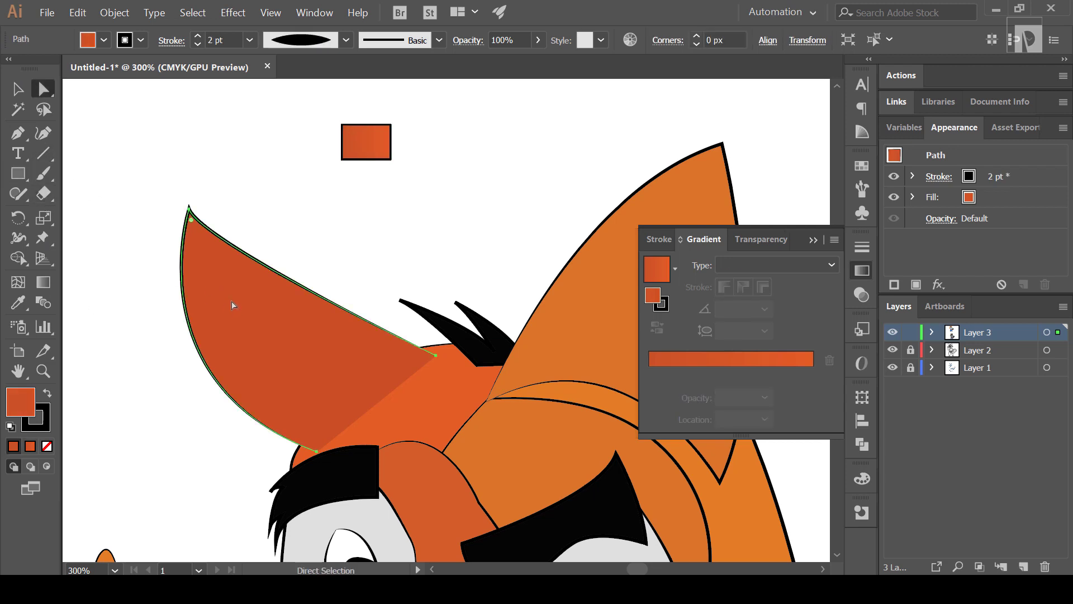
pyautogui.press('i')
pyautogui.click(369, 135)
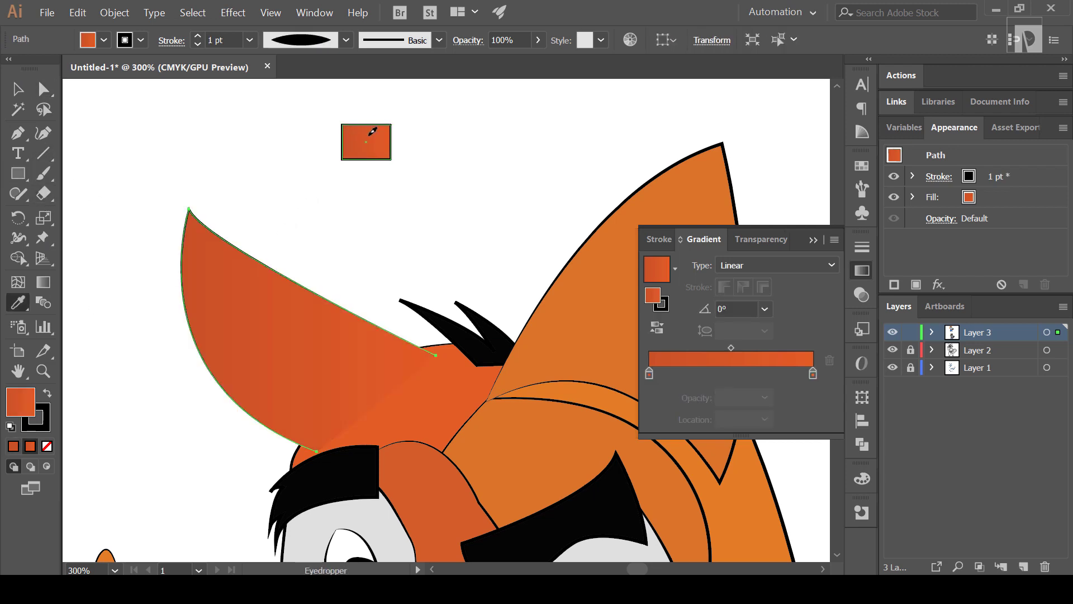
# Step: Redirect the ear's gradient diagonally from its middle toward the head at about -40.6° and deselect the ear
pyautogui.click(43, 282)
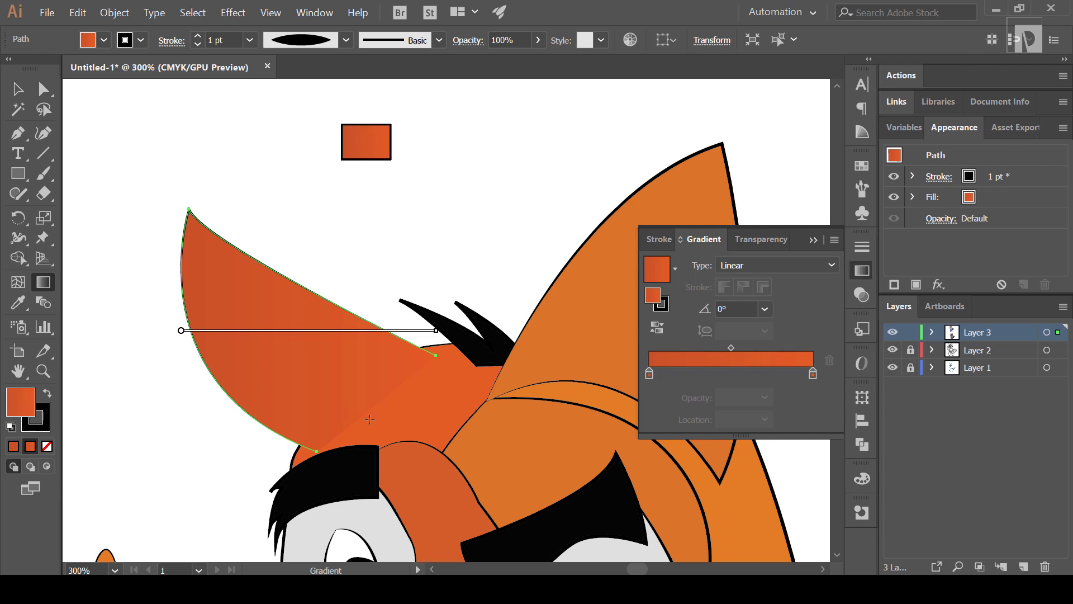
pyautogui.moveTo(369, 419)
pyautogui.mouseDown()
pyautogui.moveTo(227, 309)
pyautogui.moveTo(229, 297)
pyautogui.moveTo(391, 402)
pyautogui.moveTo(382, 412)
pyautogui.mouseUp()
pyautogui.moveTo(263, 316); pyautogui.dragTo(419, 430)
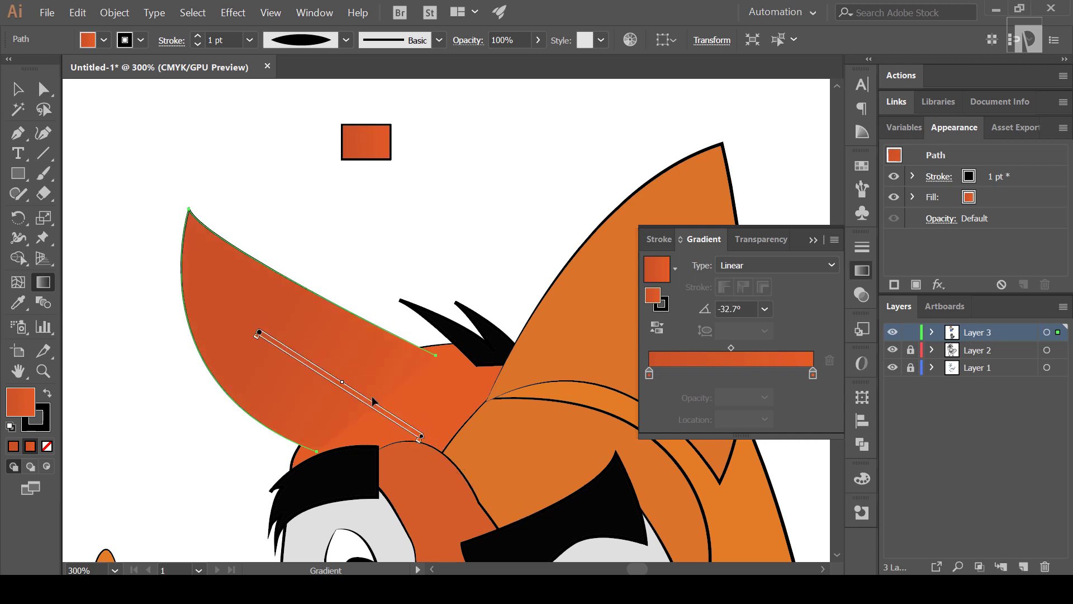
pyautogui.moveTo(262, 302)
pyautogui.mouseDown()
pyautogui.moveTo(377, 387)
pyautogui.moveTo(365, 392)
pyautogui.mouseUp()
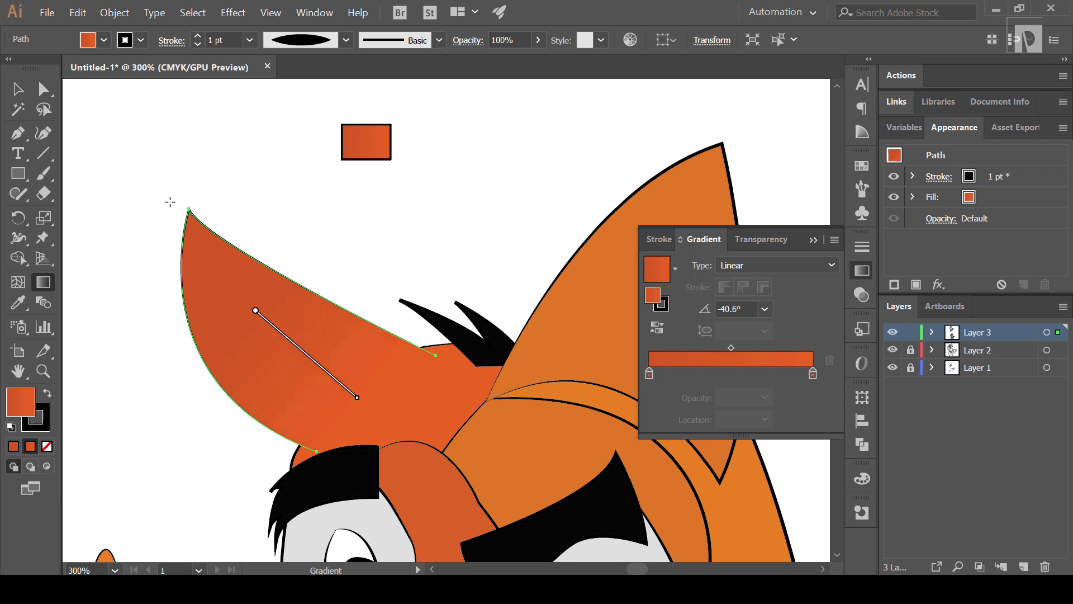
pyautogui.click(17, 89)
pyautogui.click(256, 224)
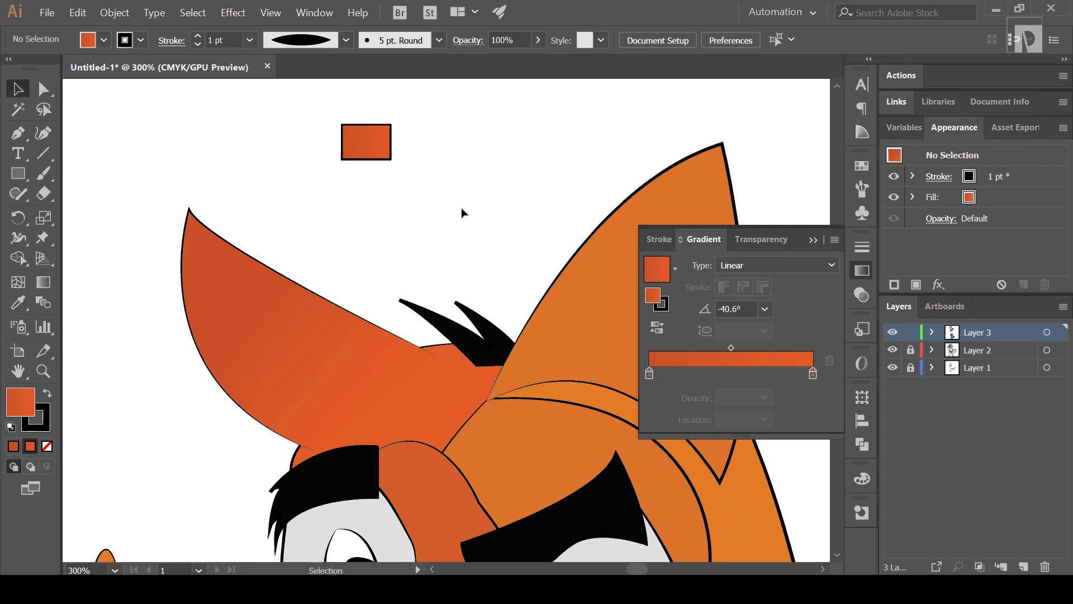
pyautogui.hotkey('ctrl', '1')
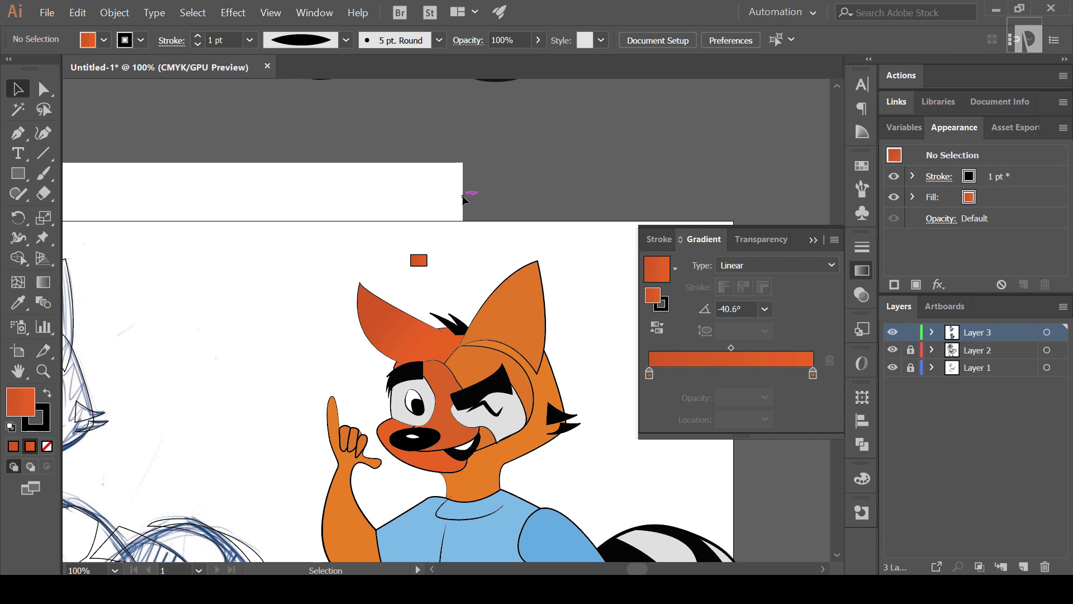
pyautogui.scroll(-3, 422, 486)
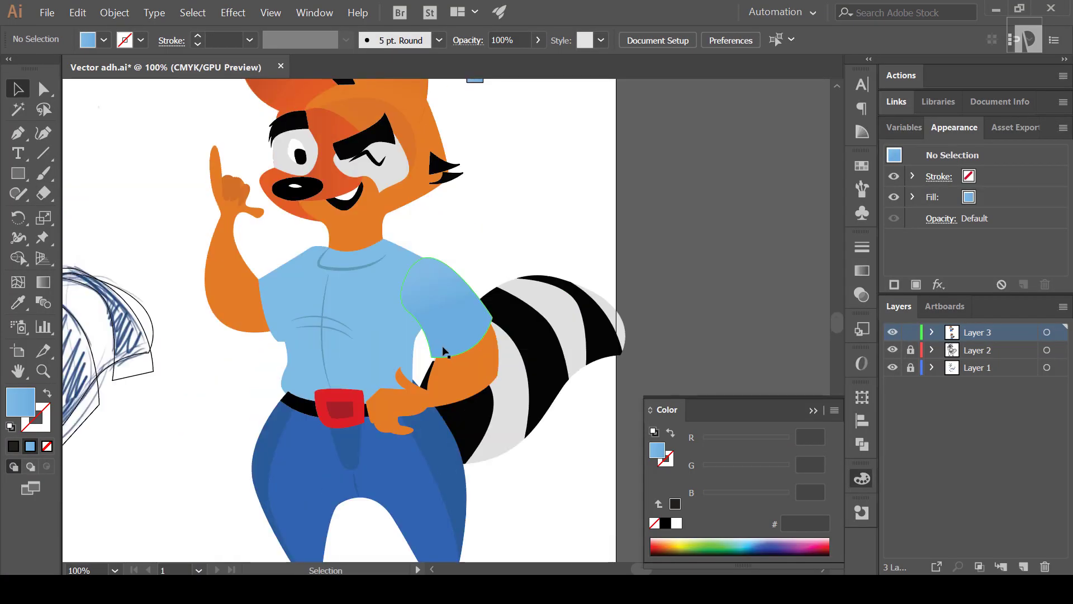
pyautogui.scroll(2, 447, 352)
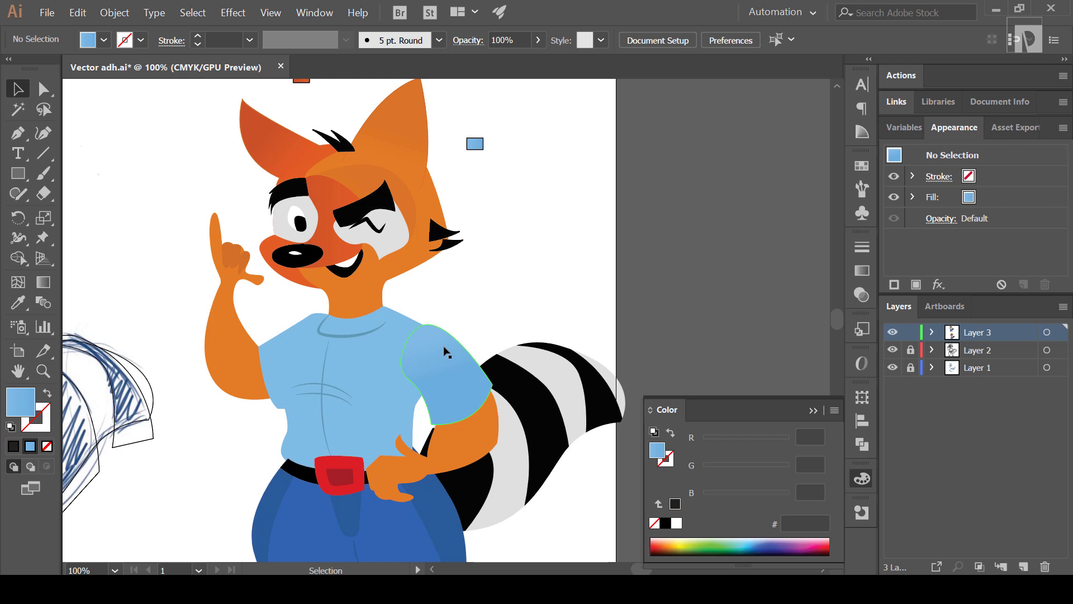
pyautogui.press('ctrl')
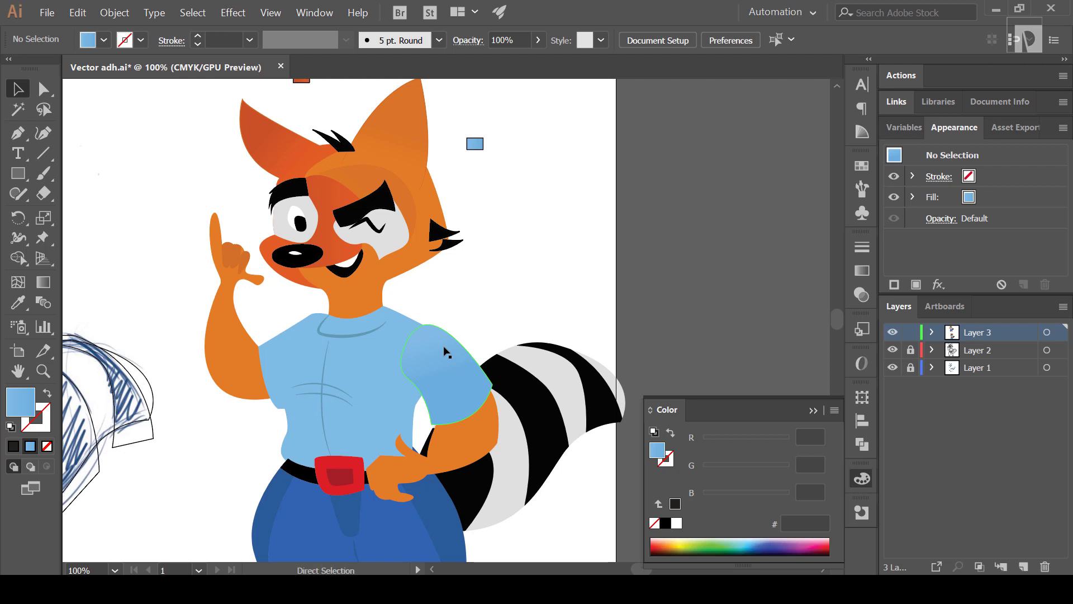